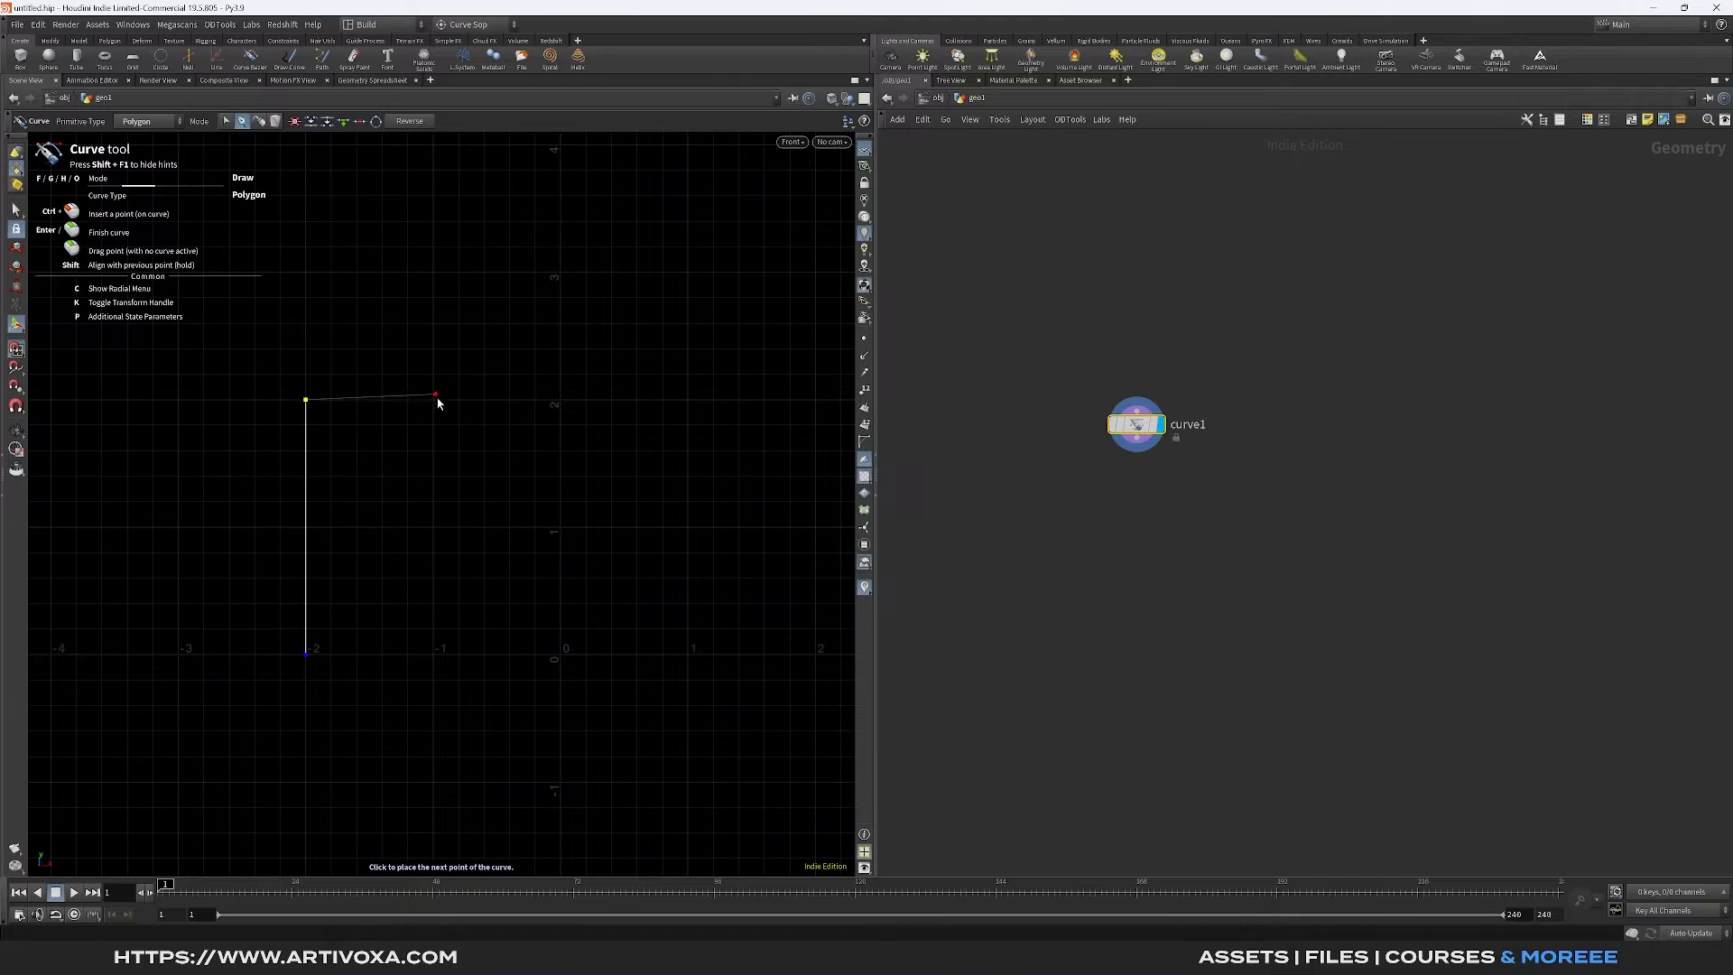
Continue the polygon curve in the front view through the grid points (-1, 2), (-1, 1), (0, 1), (0, 3), (1, 3) and (1, 0)
click(433, 400)
click(433, 526)
click(560, 526)
click(560, 271)
click(689, 272)
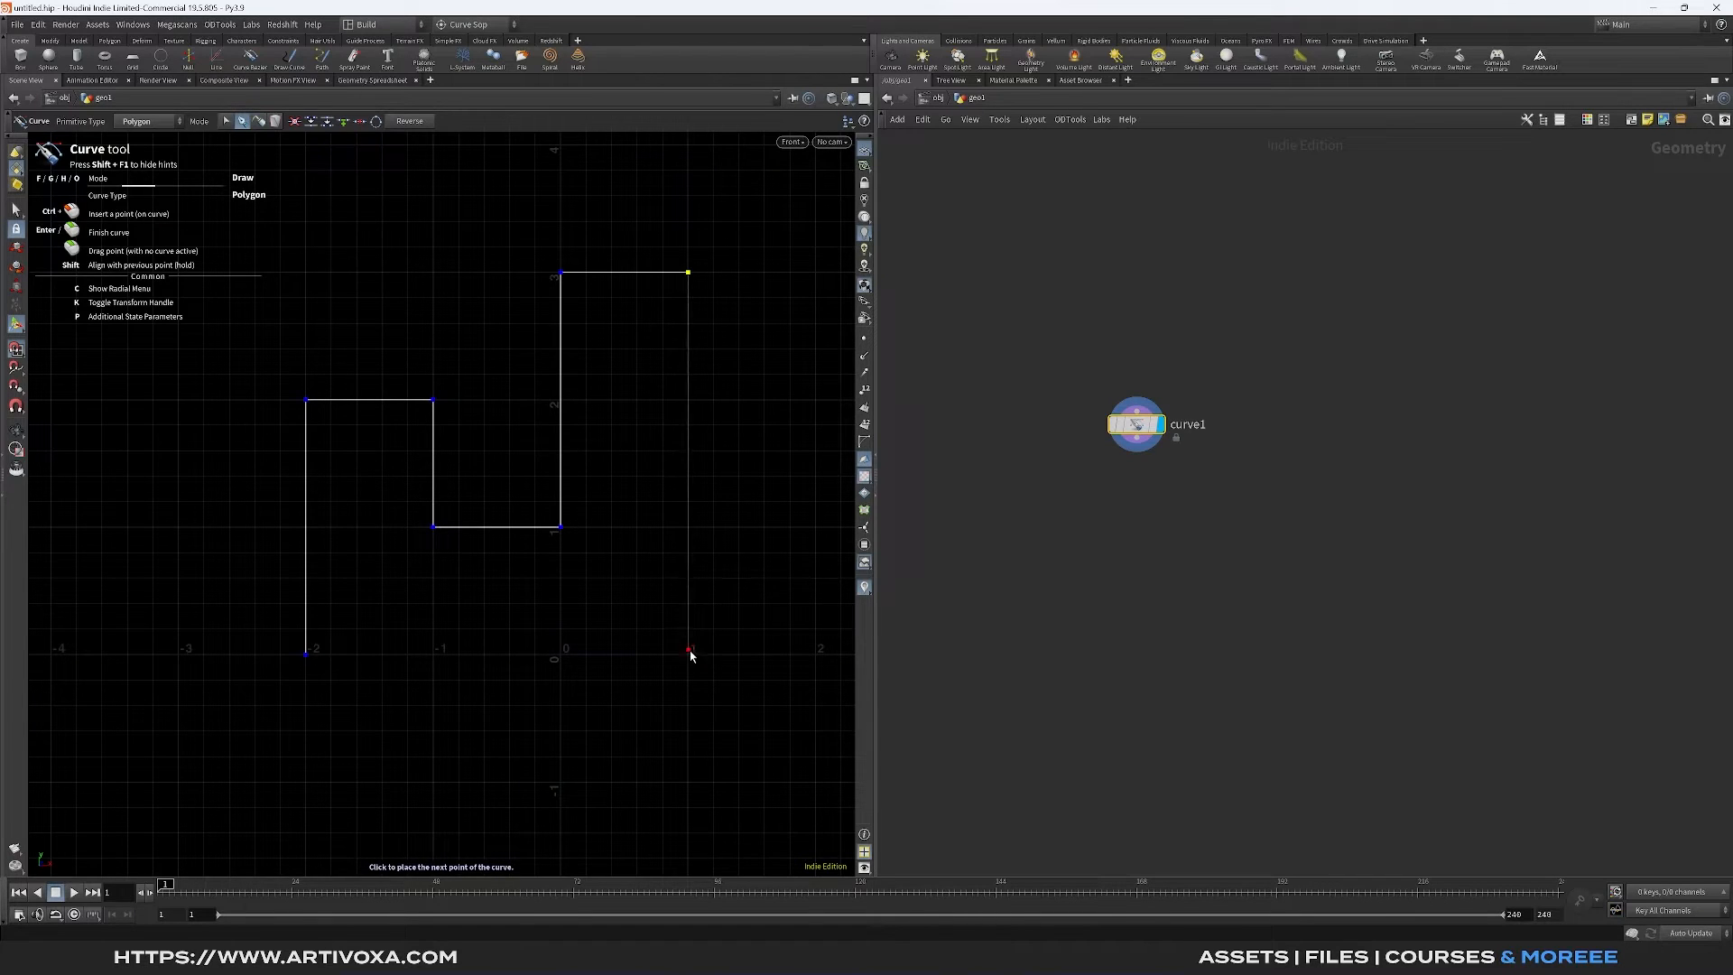
click(689, 650)
Extend the curve through (2, 0), about (2, 1.4), about (3, 1.4) and (3, 0), and finish it
middle_drag(689, 650, 512, 650)
click(638, 650)
click(639, 470)
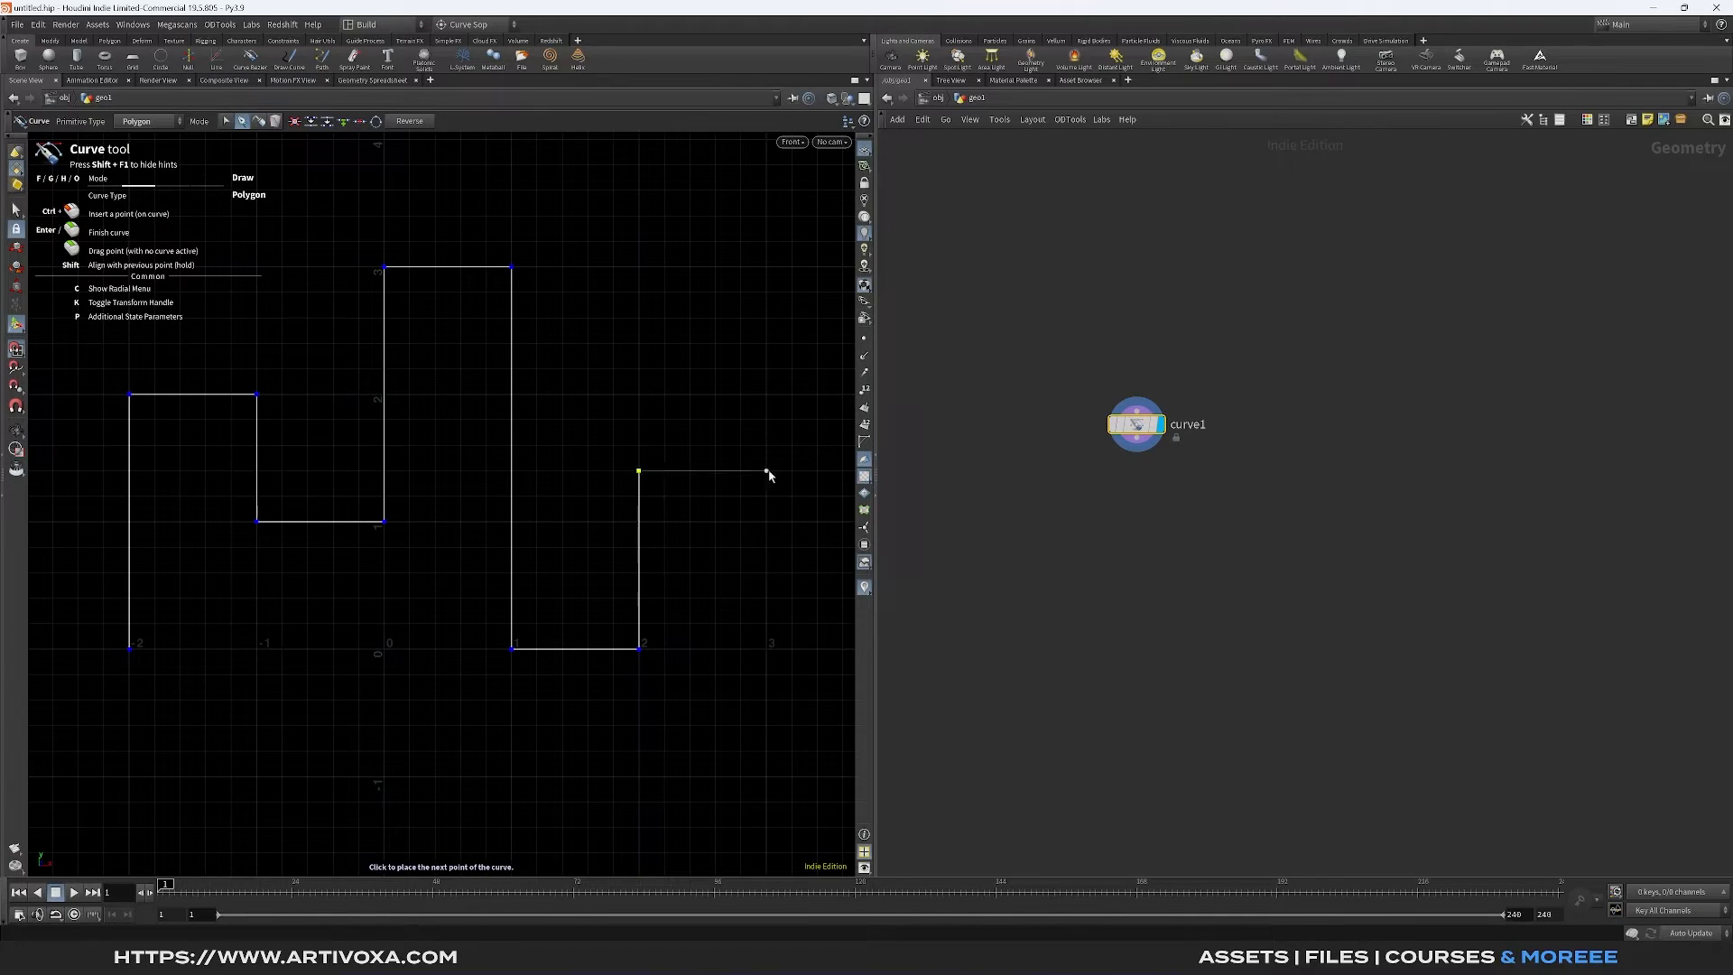
click(766, 471)
click(767, 648)
key(Return)
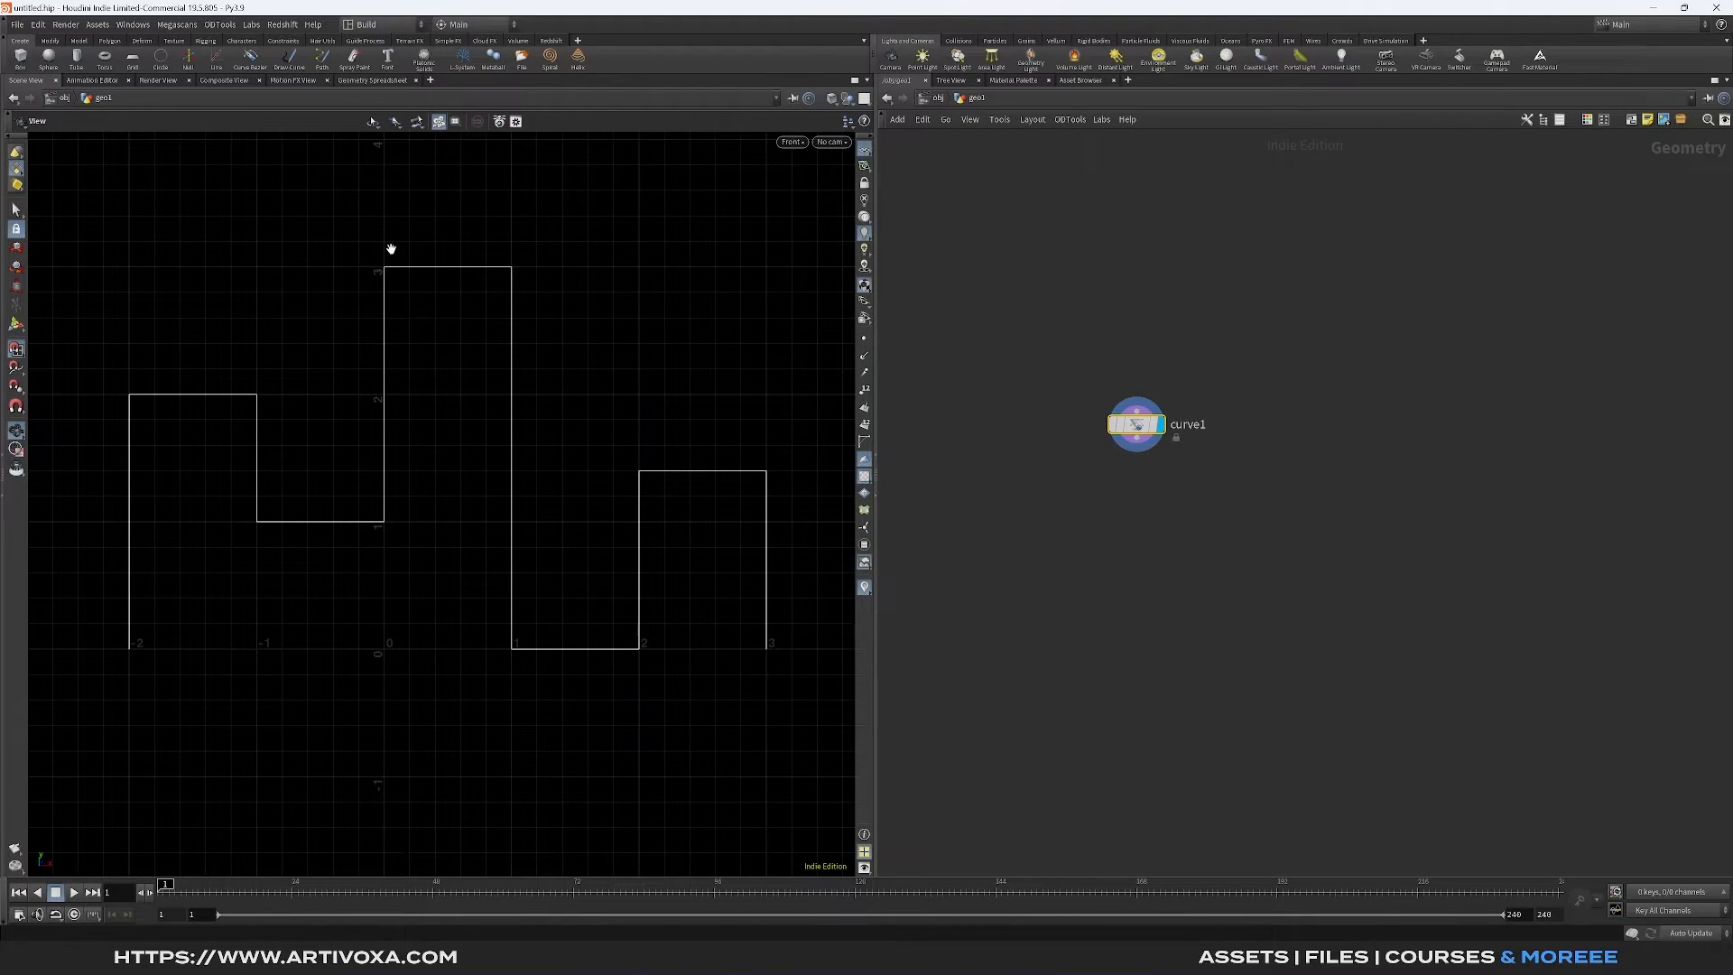
Add a PolyBevel node after the curve and apply it to group * with the group type Points
key(Tab)
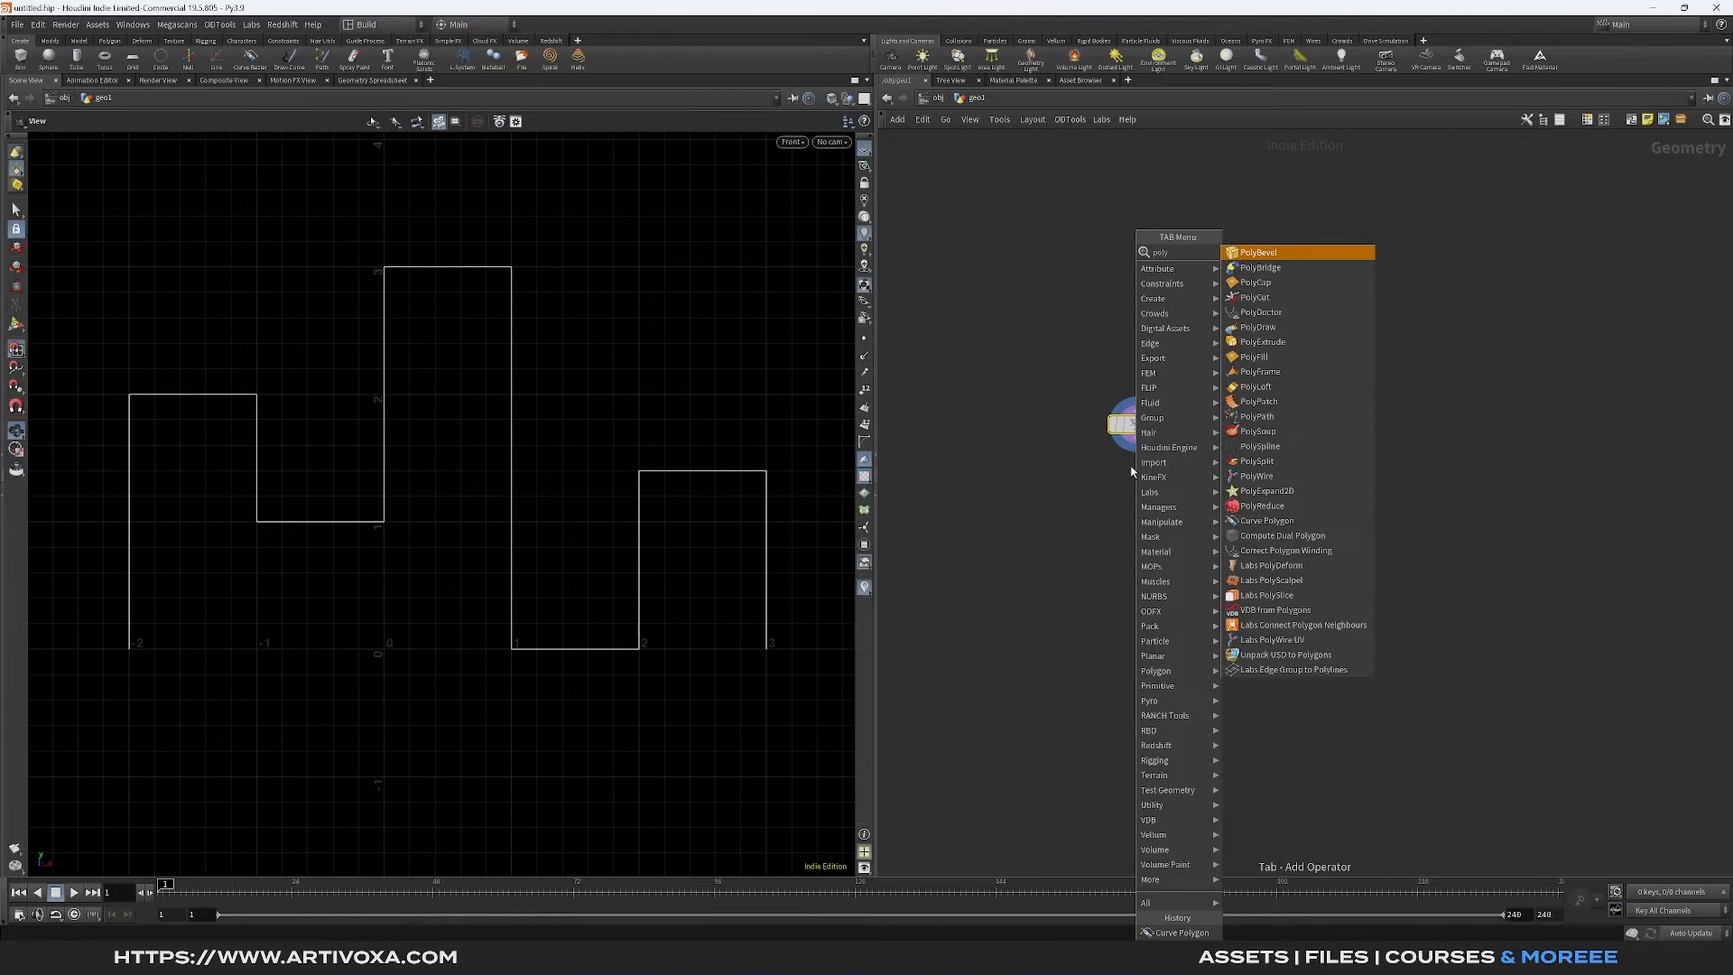
click(1246, 256)
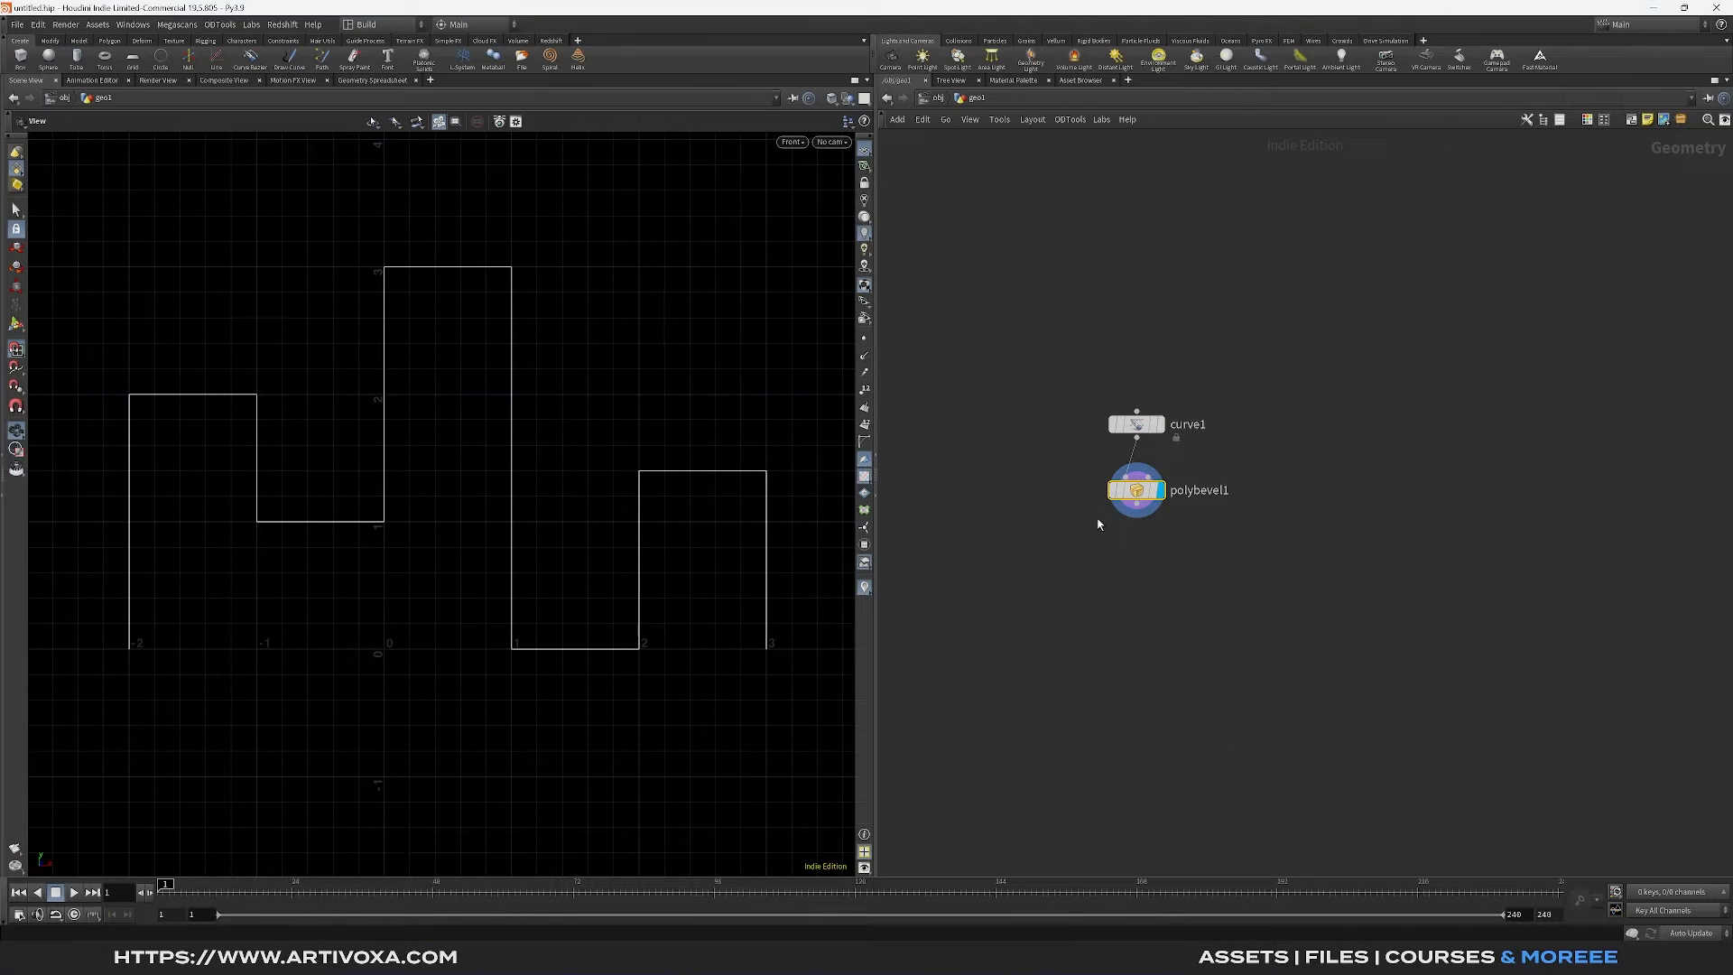
key(p)
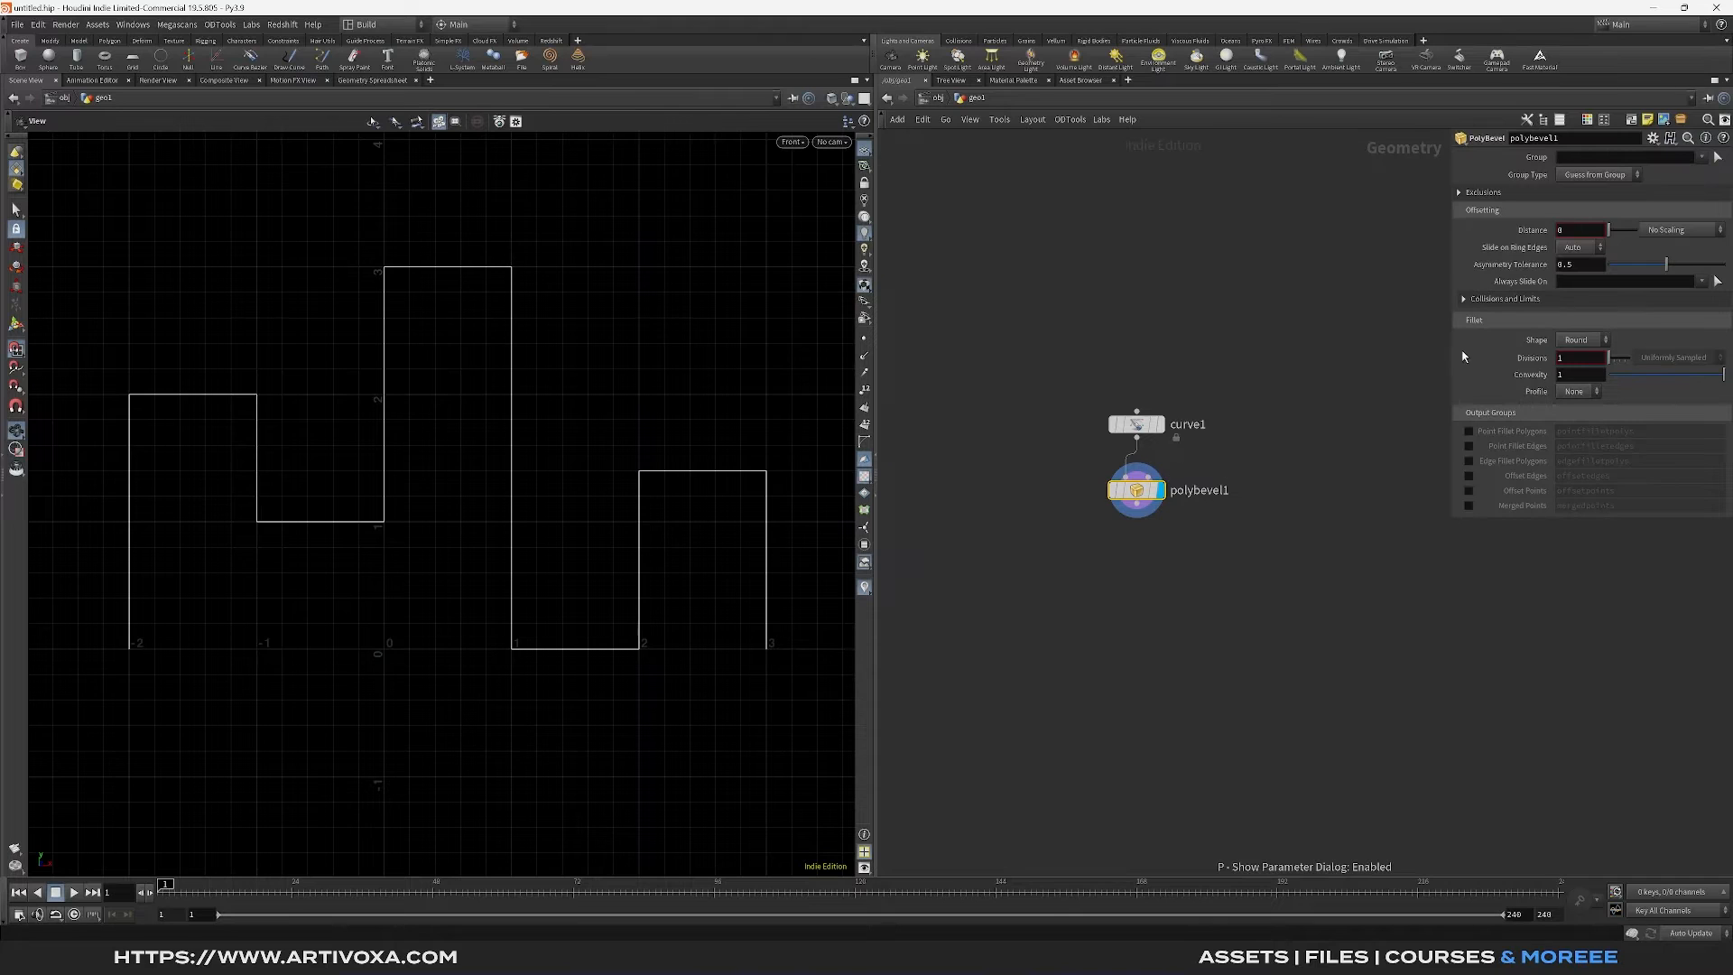
drag(1452, 357, 1334, 357)
click(1470, 158)
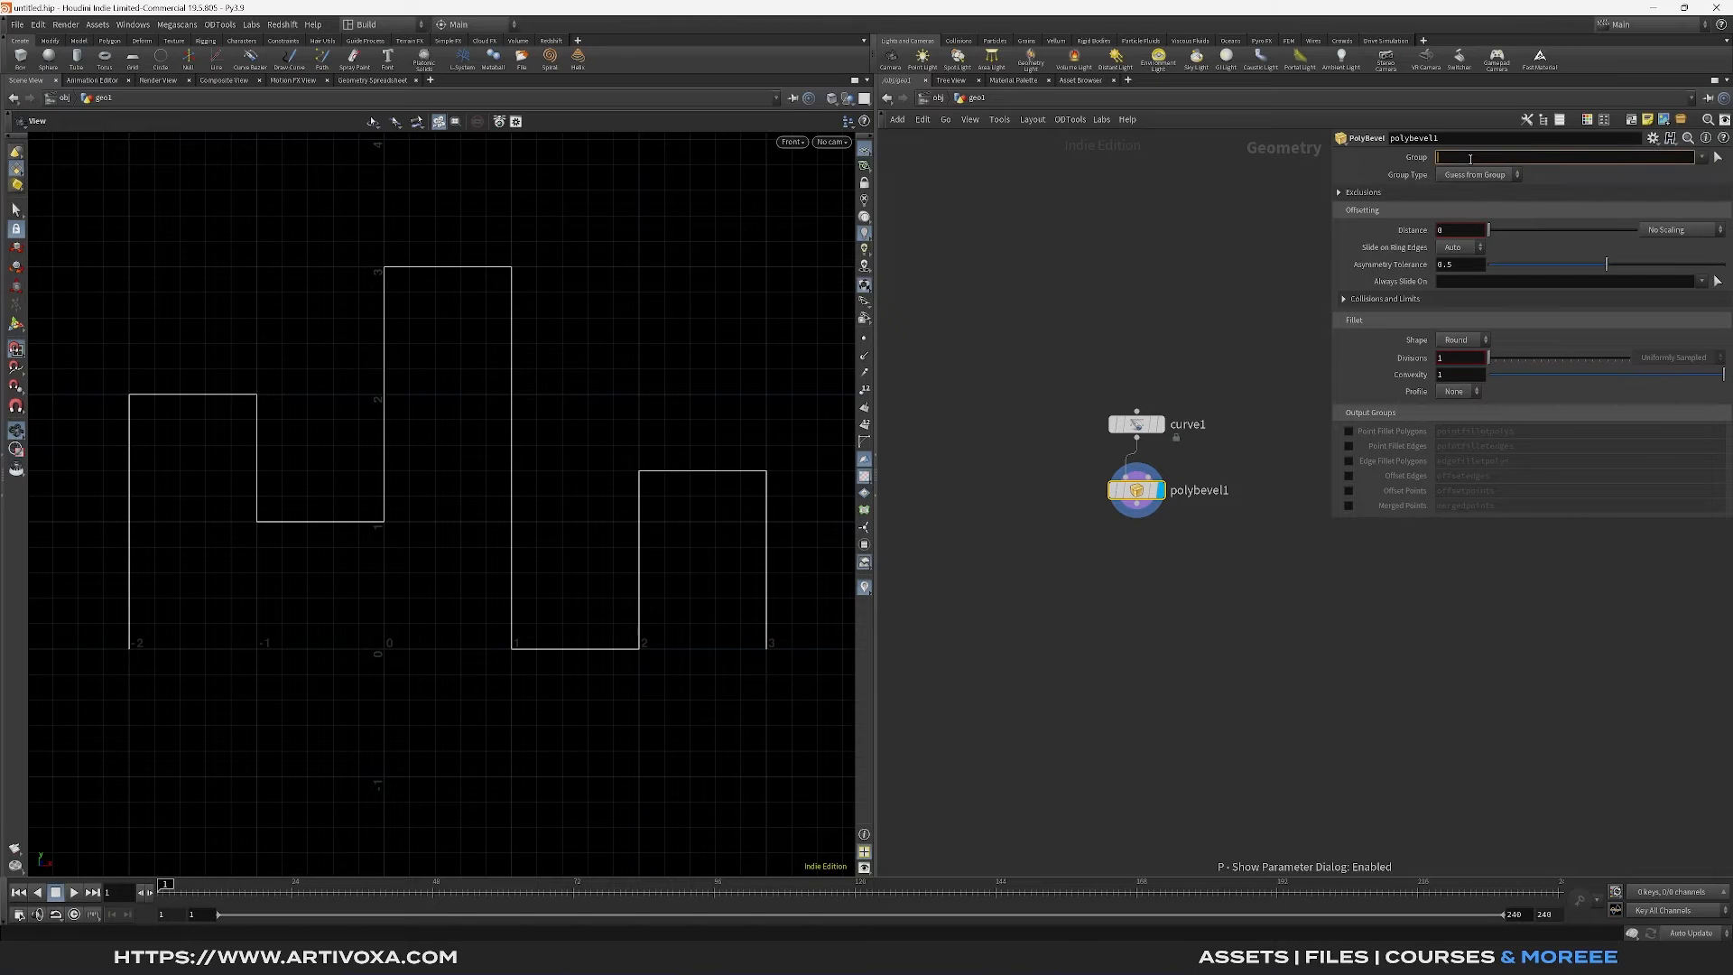
click(1464, 175)
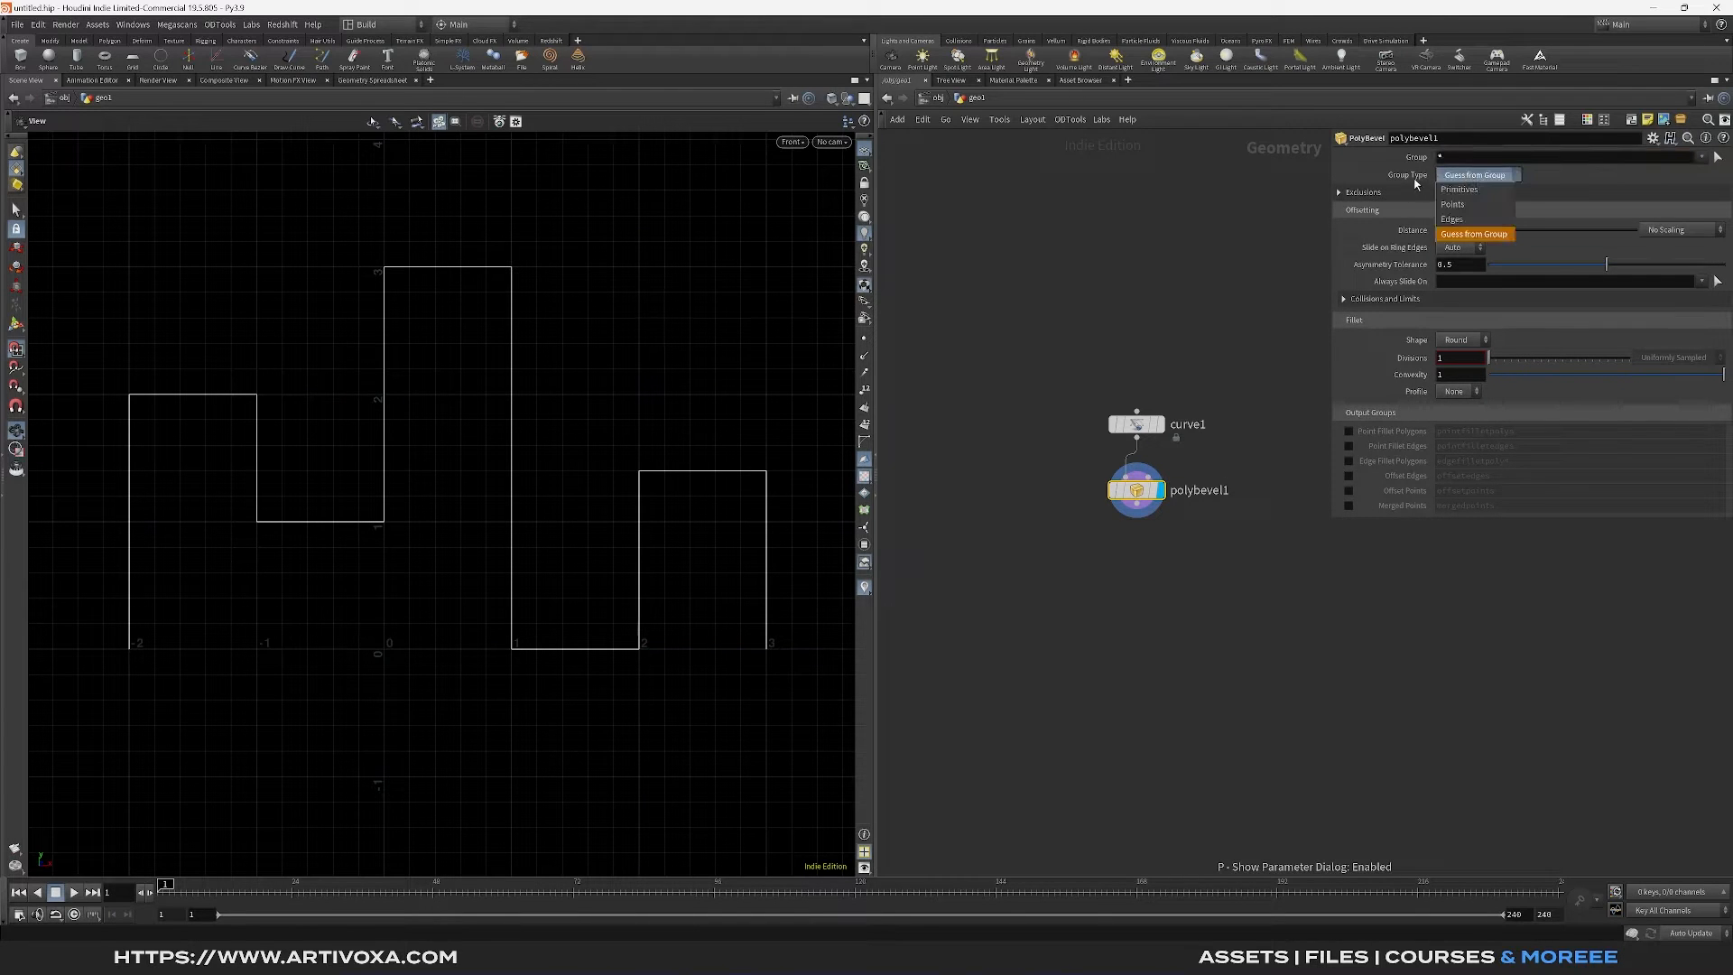
click(1466, 243)
Set the PolyBevel distance to 0.125 and its round fillet divisions to 6
drag(1489, 230, 1451, 238)
text(1)
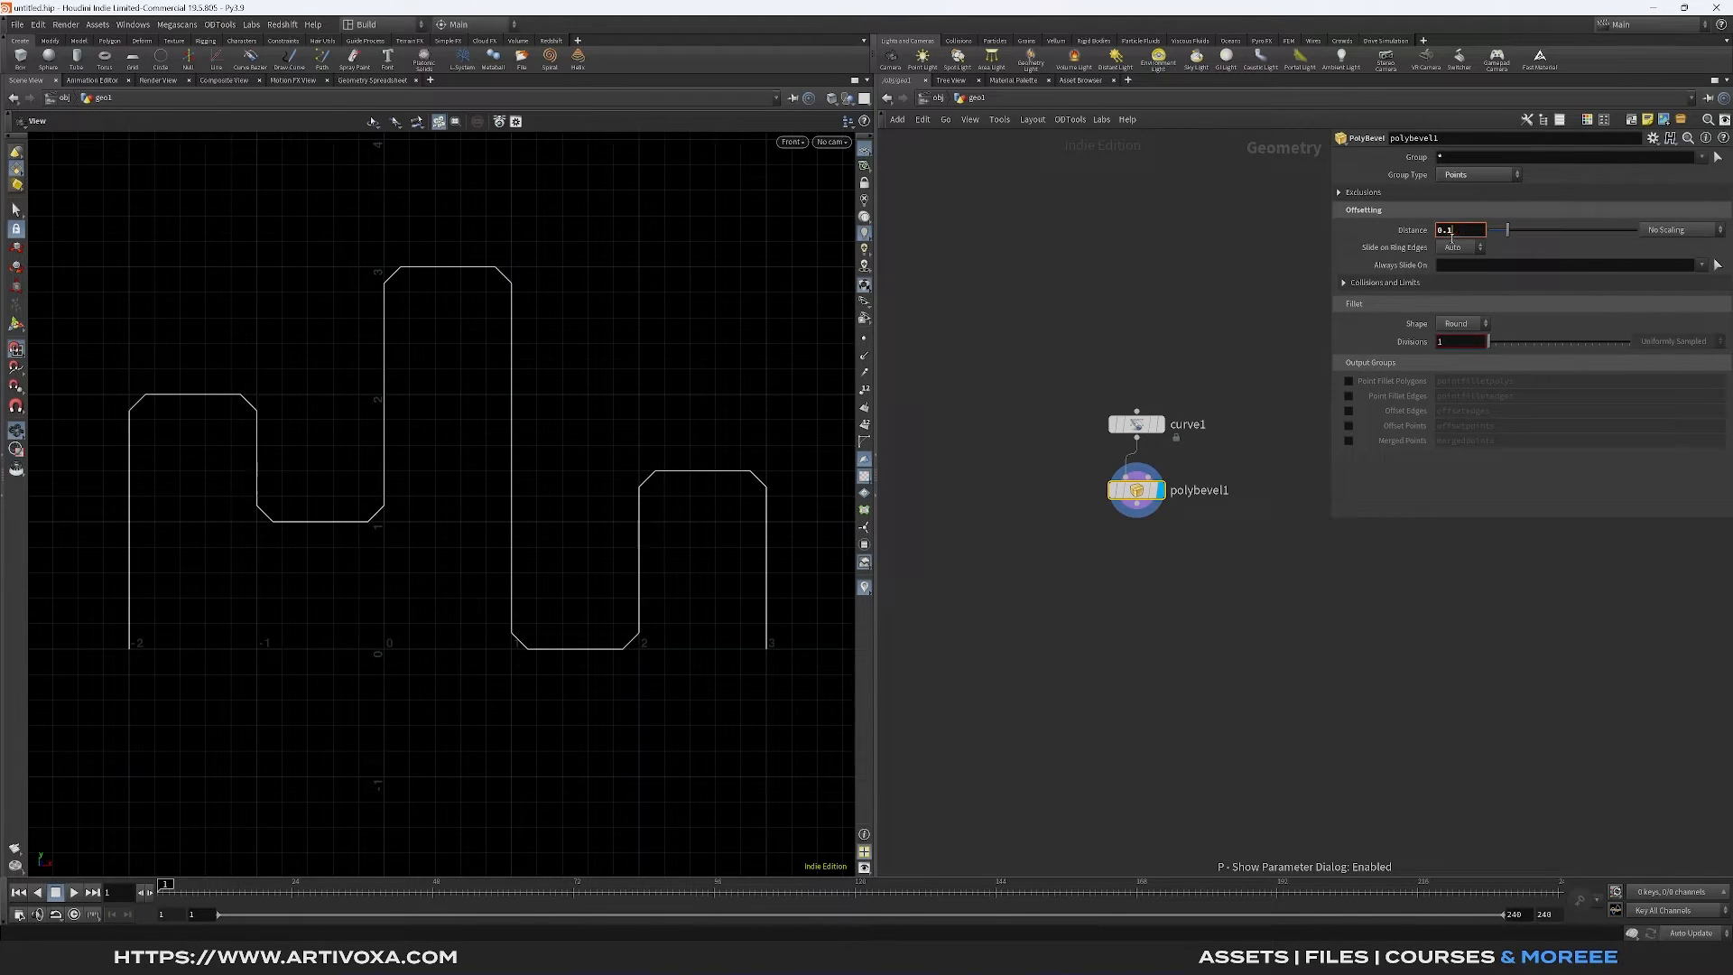
text(25)
key(Return)
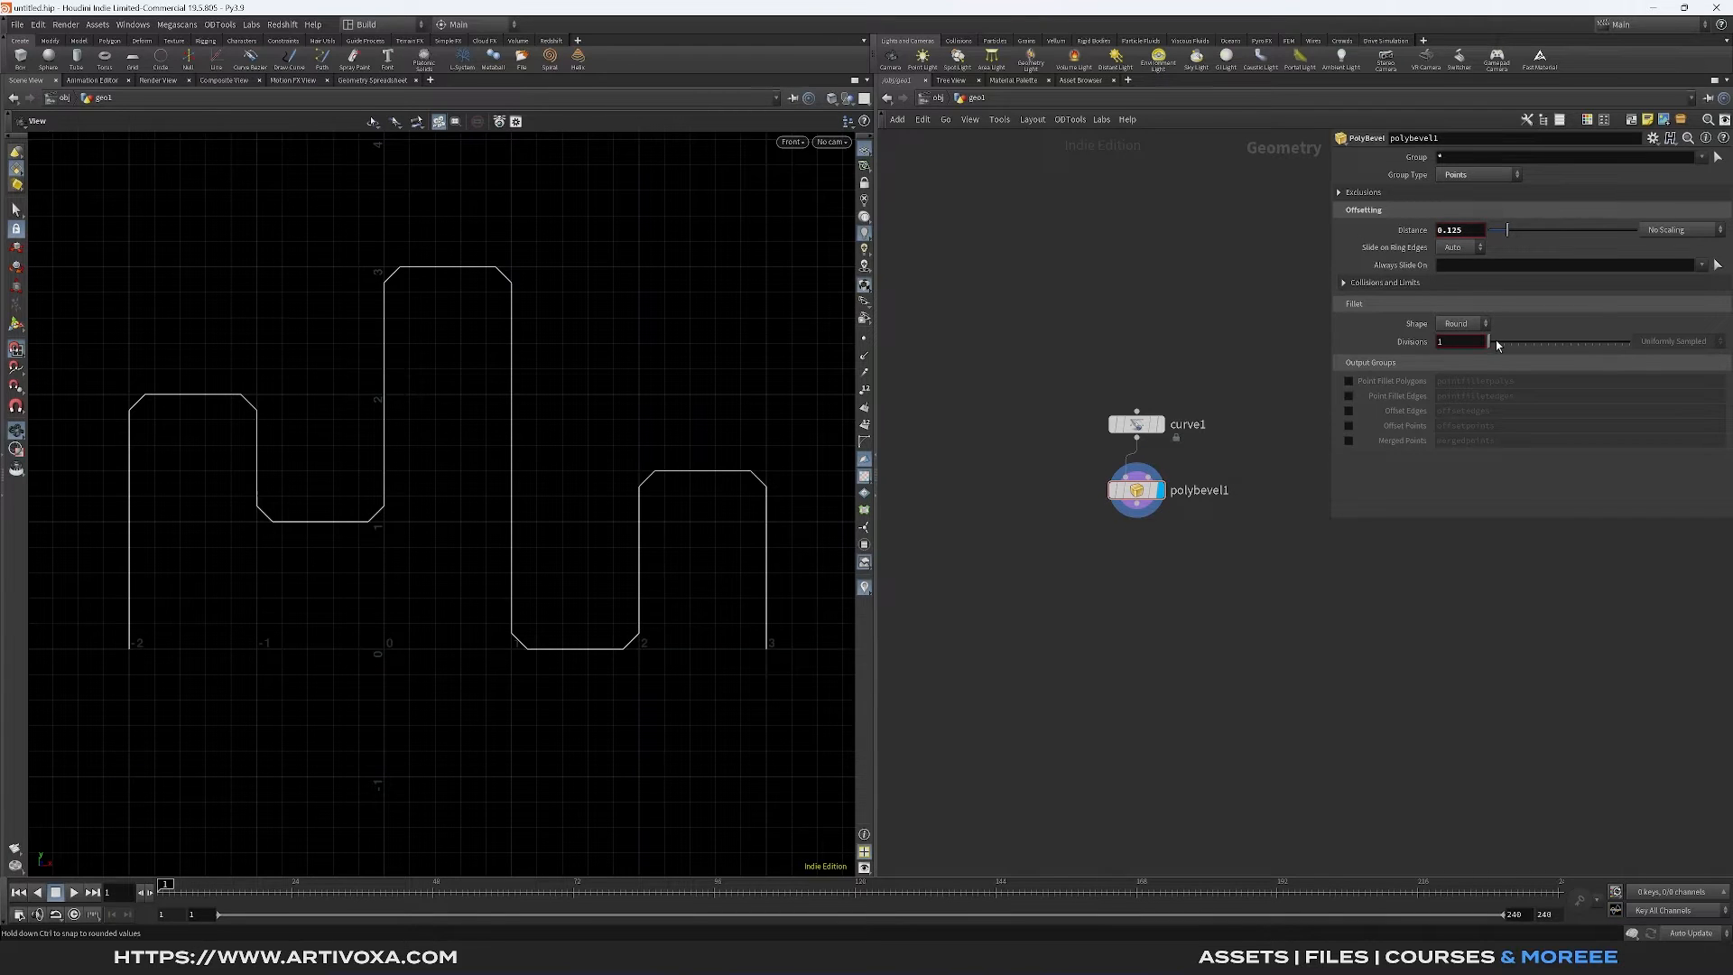
click(1471, 344)
key(Return)
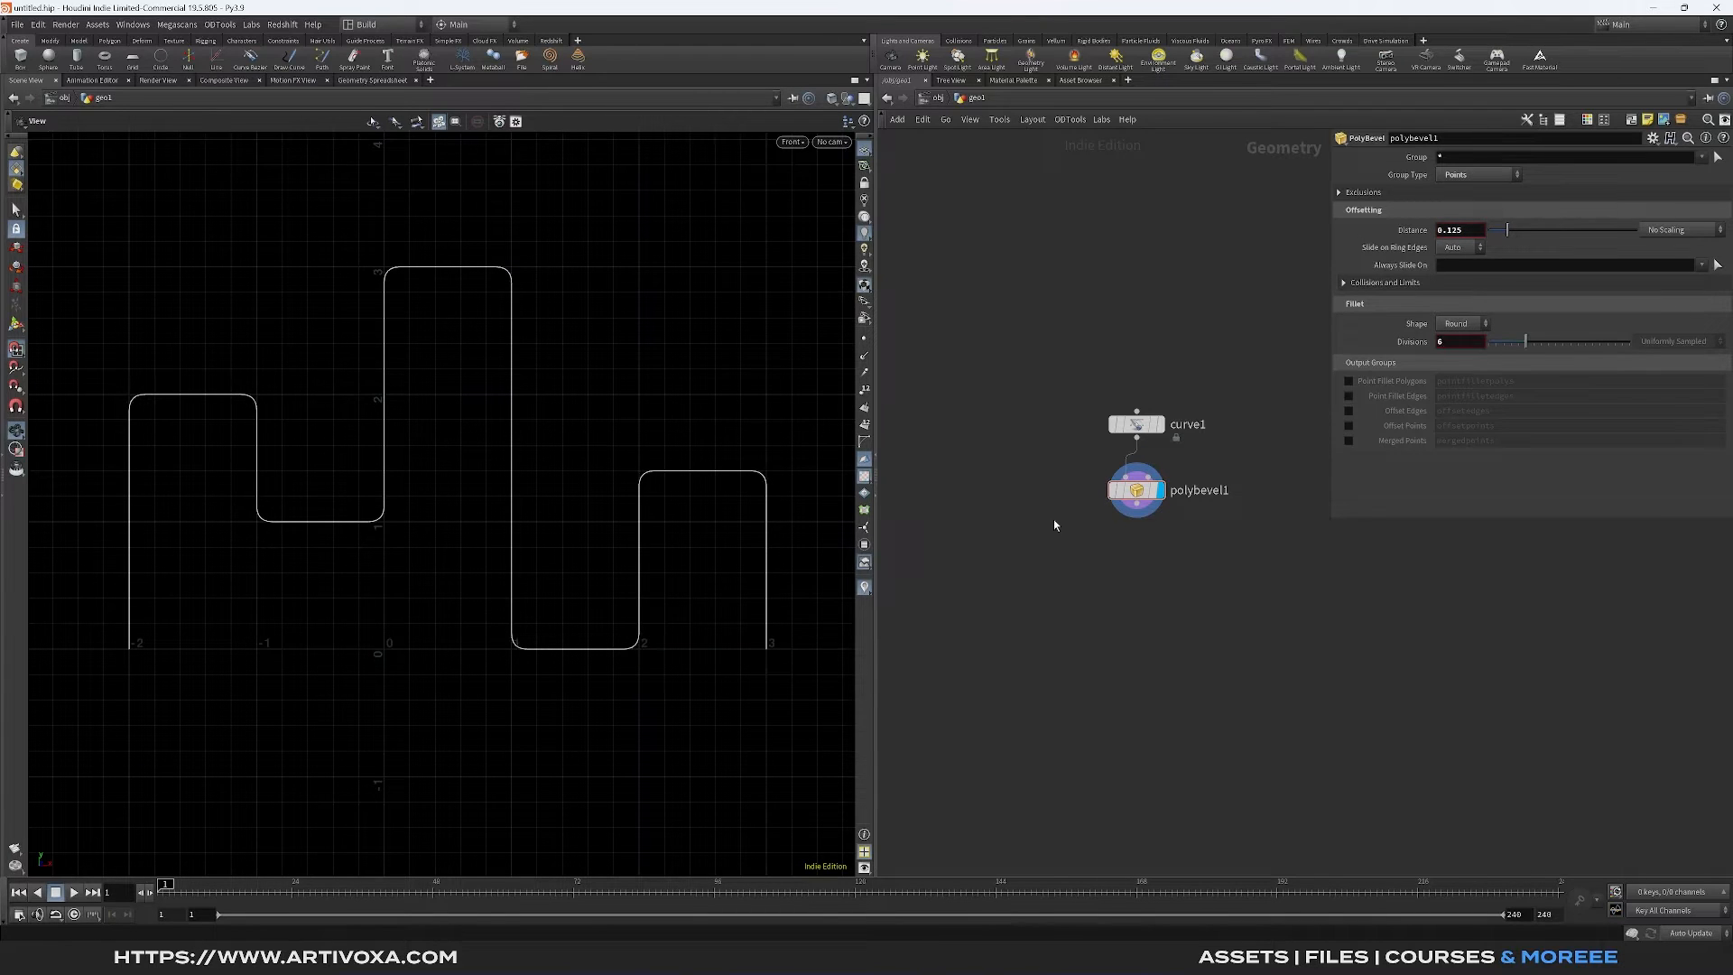
Add a Resample node connected below the PolyBevel node
key(Tab)
text(re)
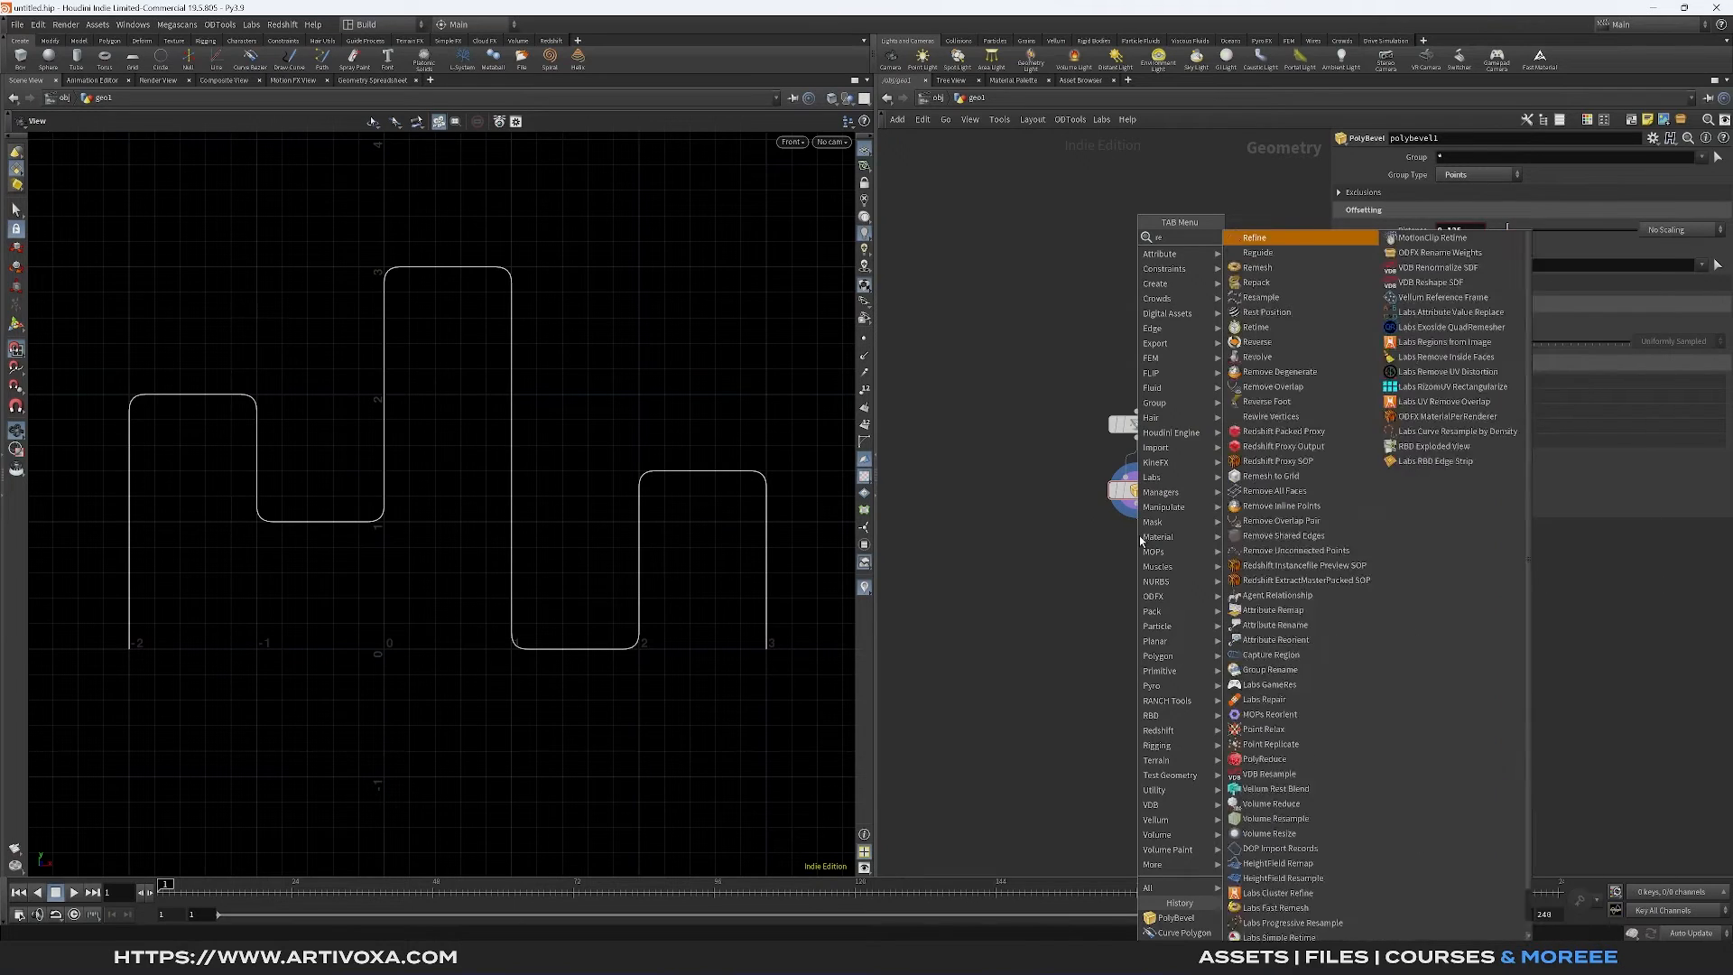
text(sample)
key(Return)
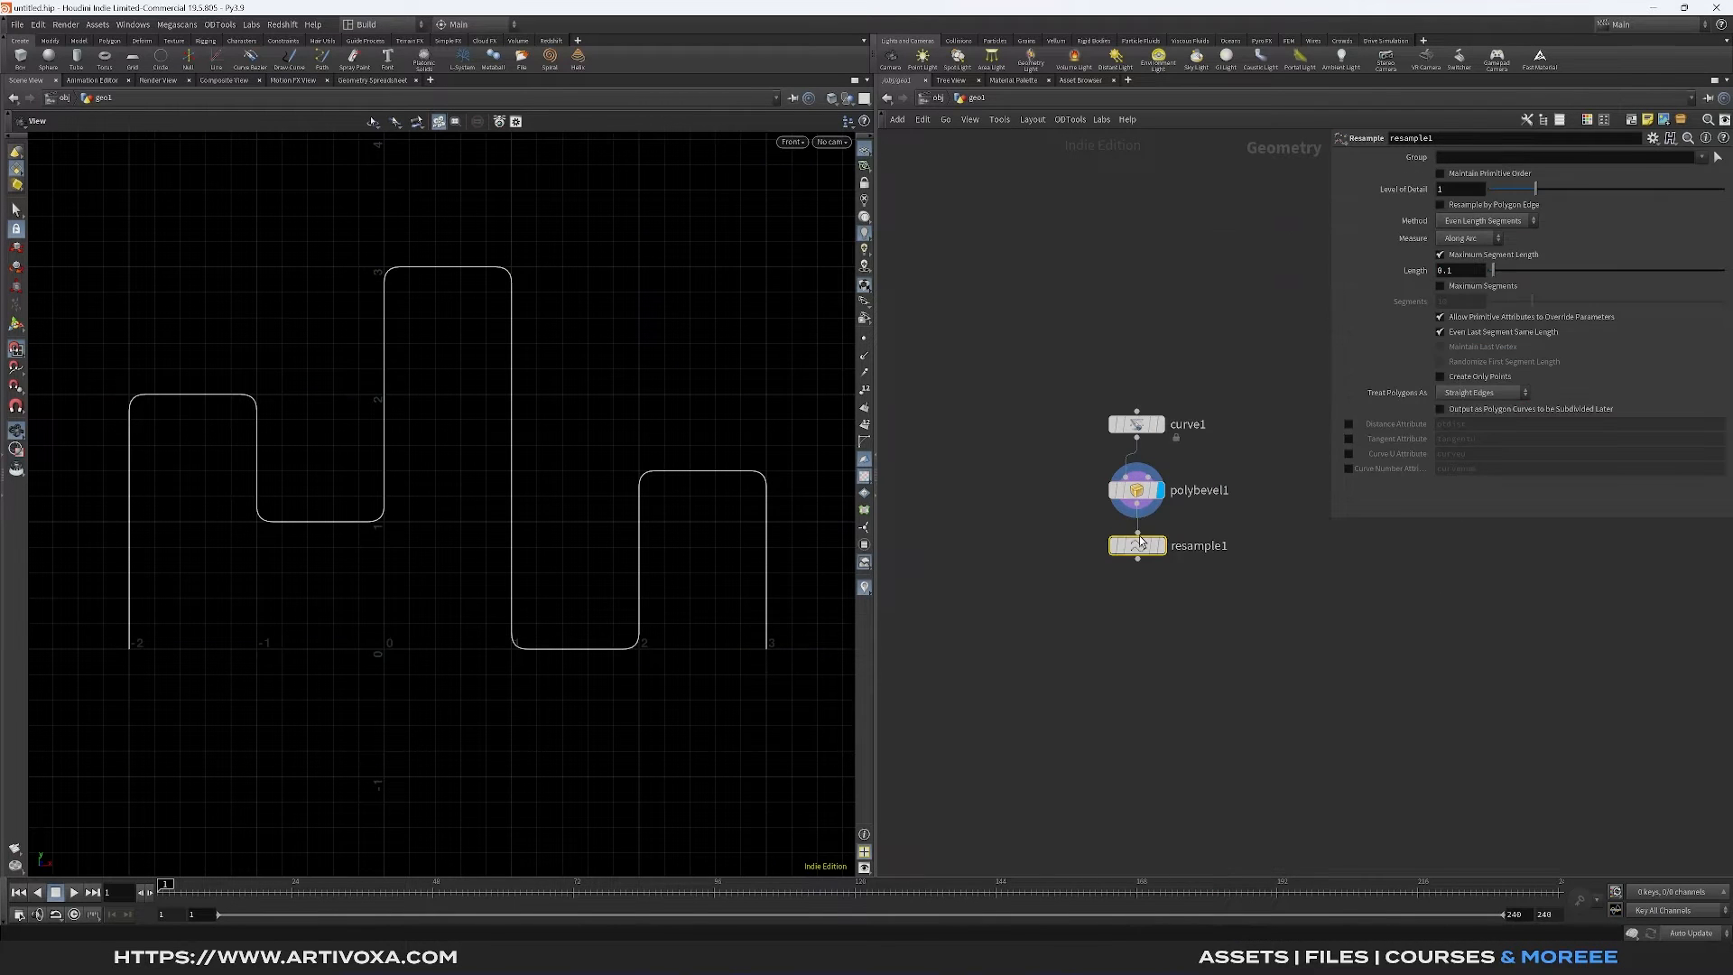
Show the point markers in the viewport and display the output of the Resample node
click(864, 339)
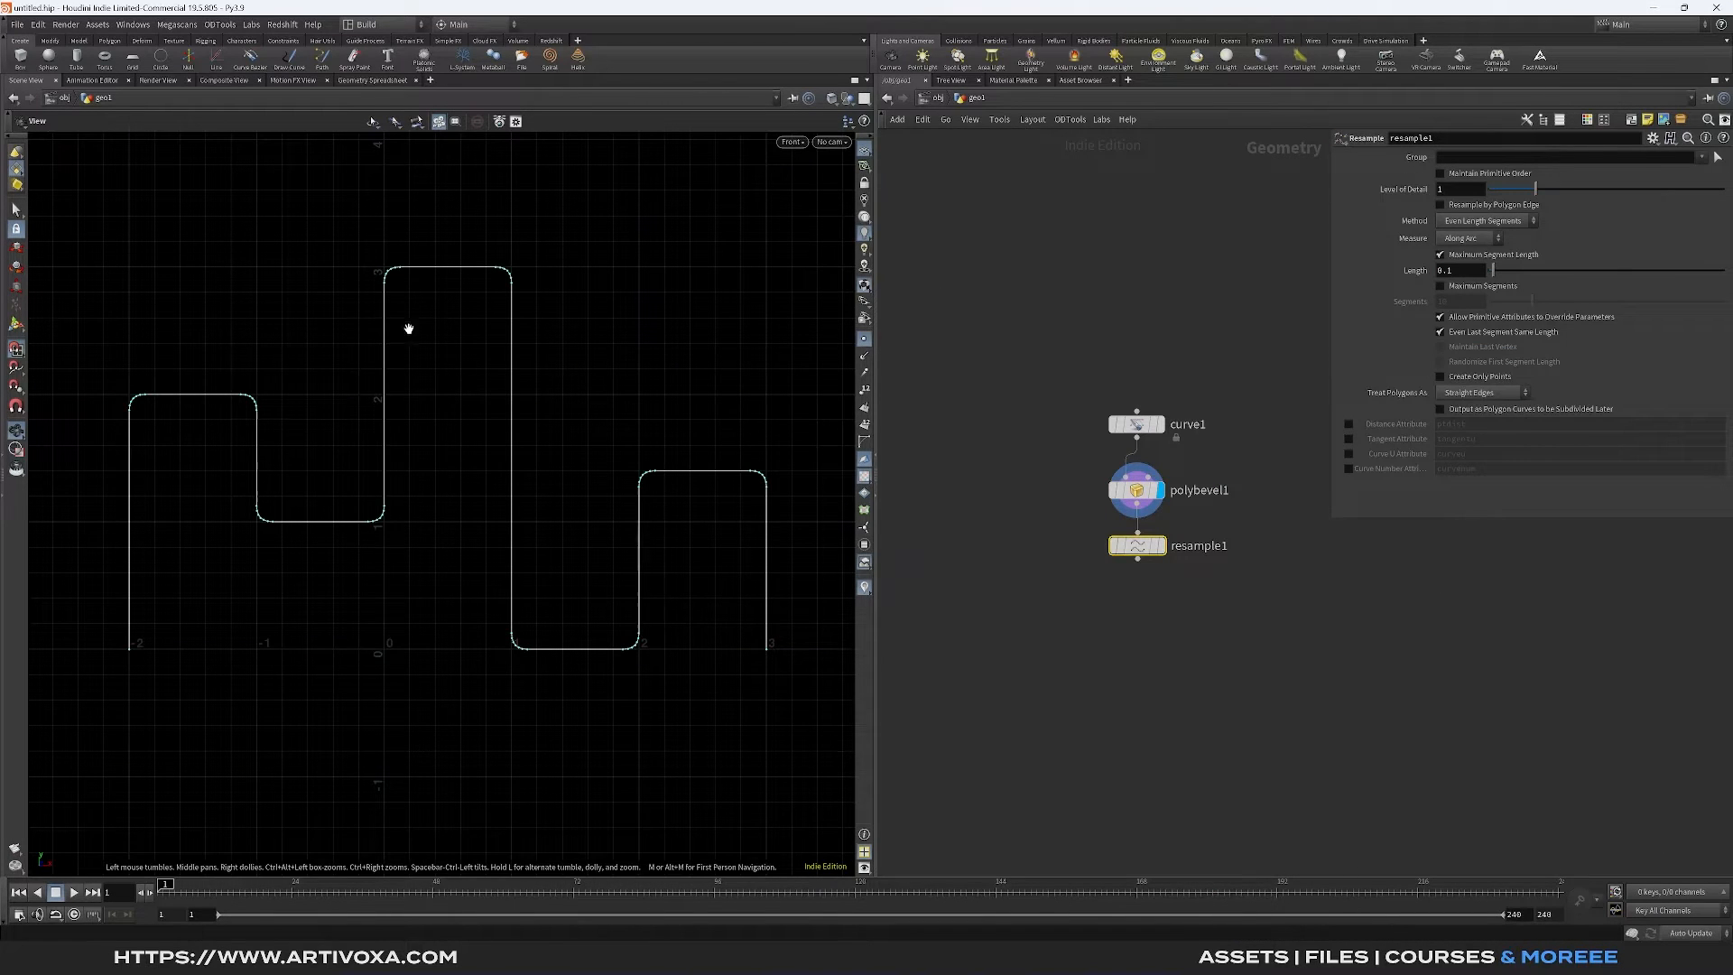
scroll(413, 388, up, 2)
scroll(391, 325, up, 2)
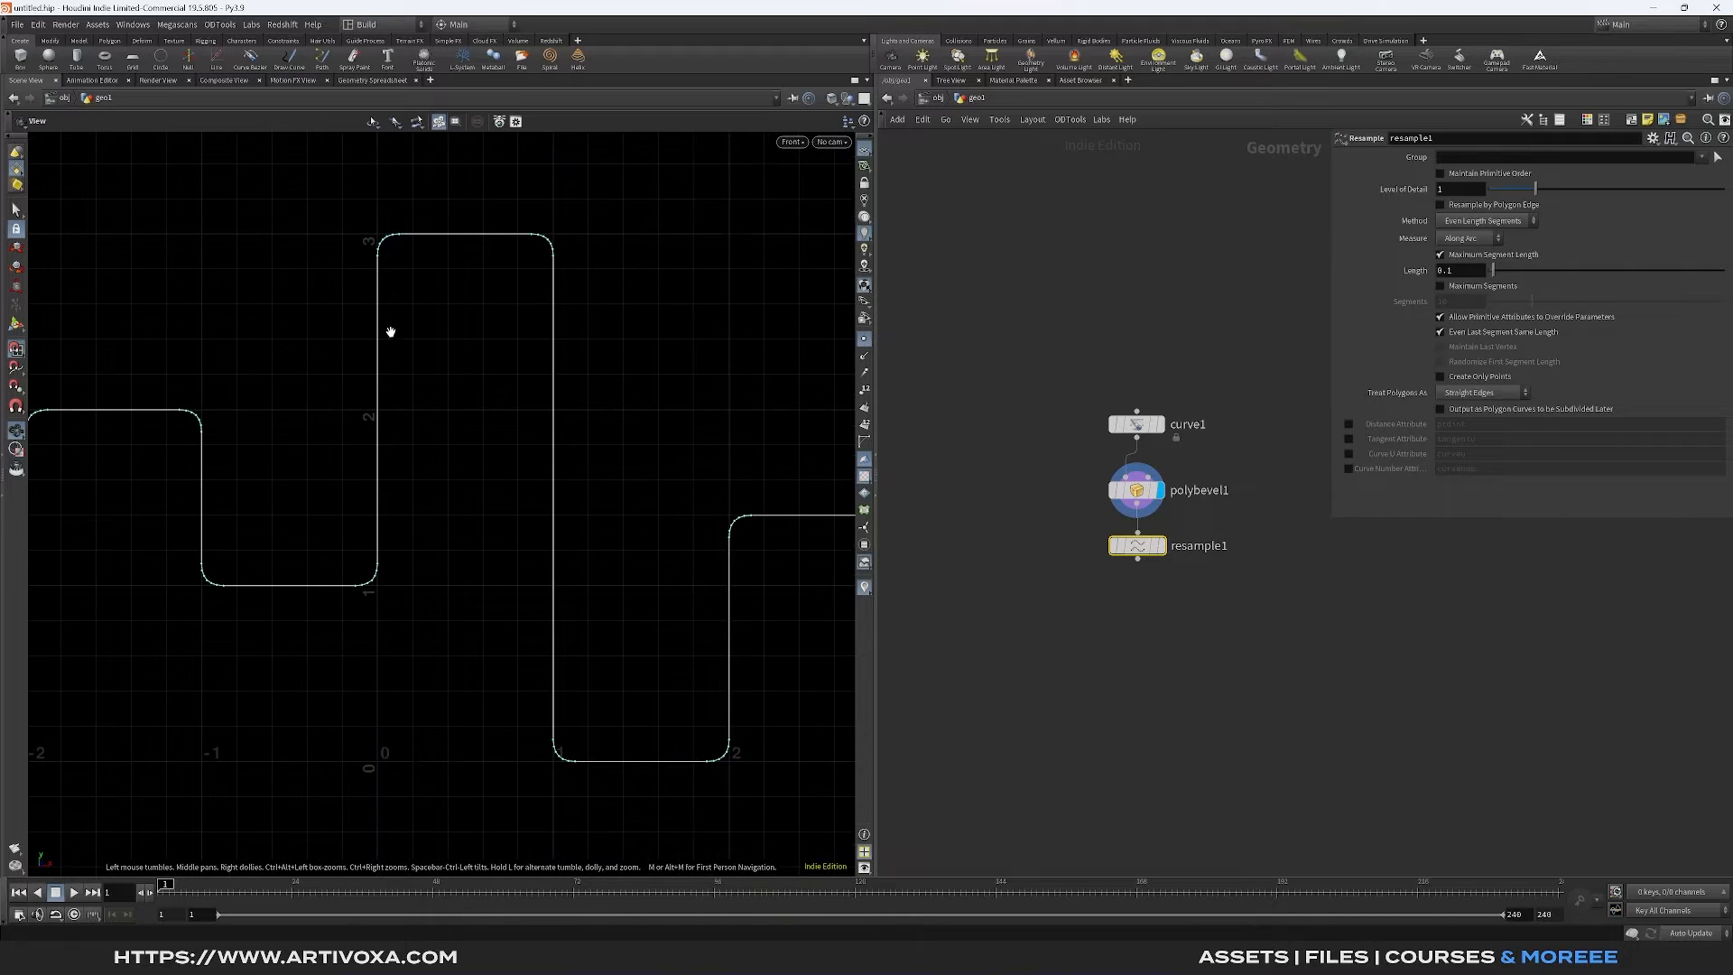
click(1161, 545)
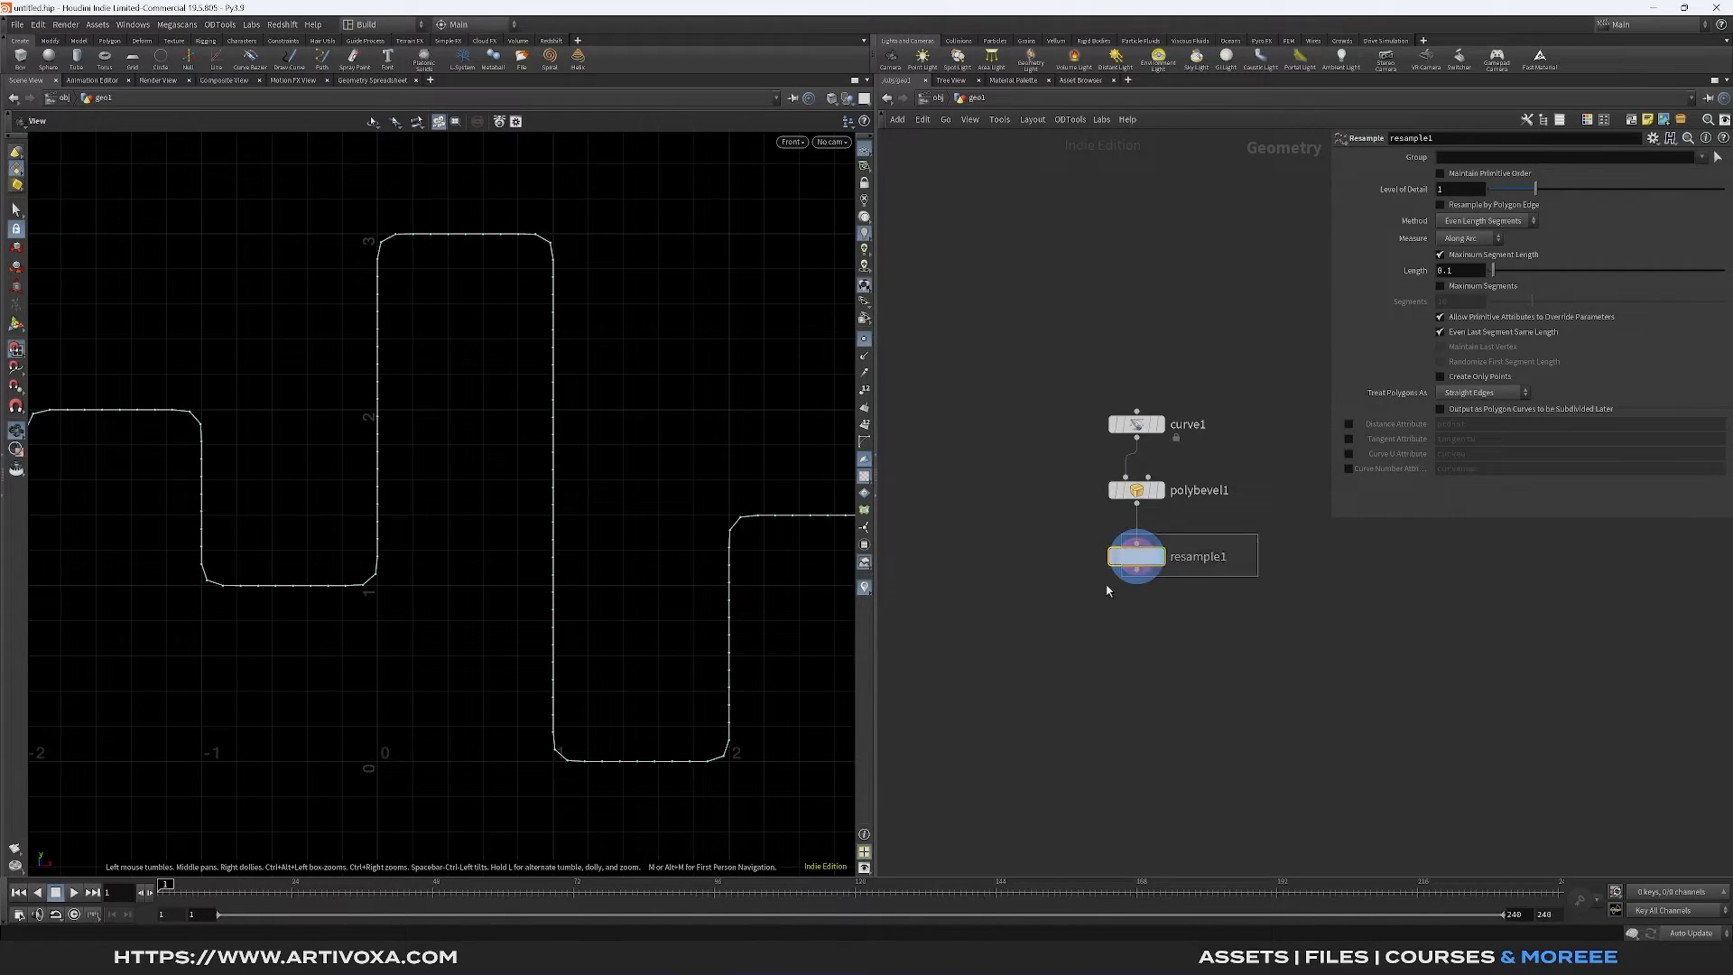
Set the resample length to 0.05, treat polygons as Subdivision Curves and enable the curveu attribute
click(1454, 273)
key(BackSpace)
text(0)
key(Return)
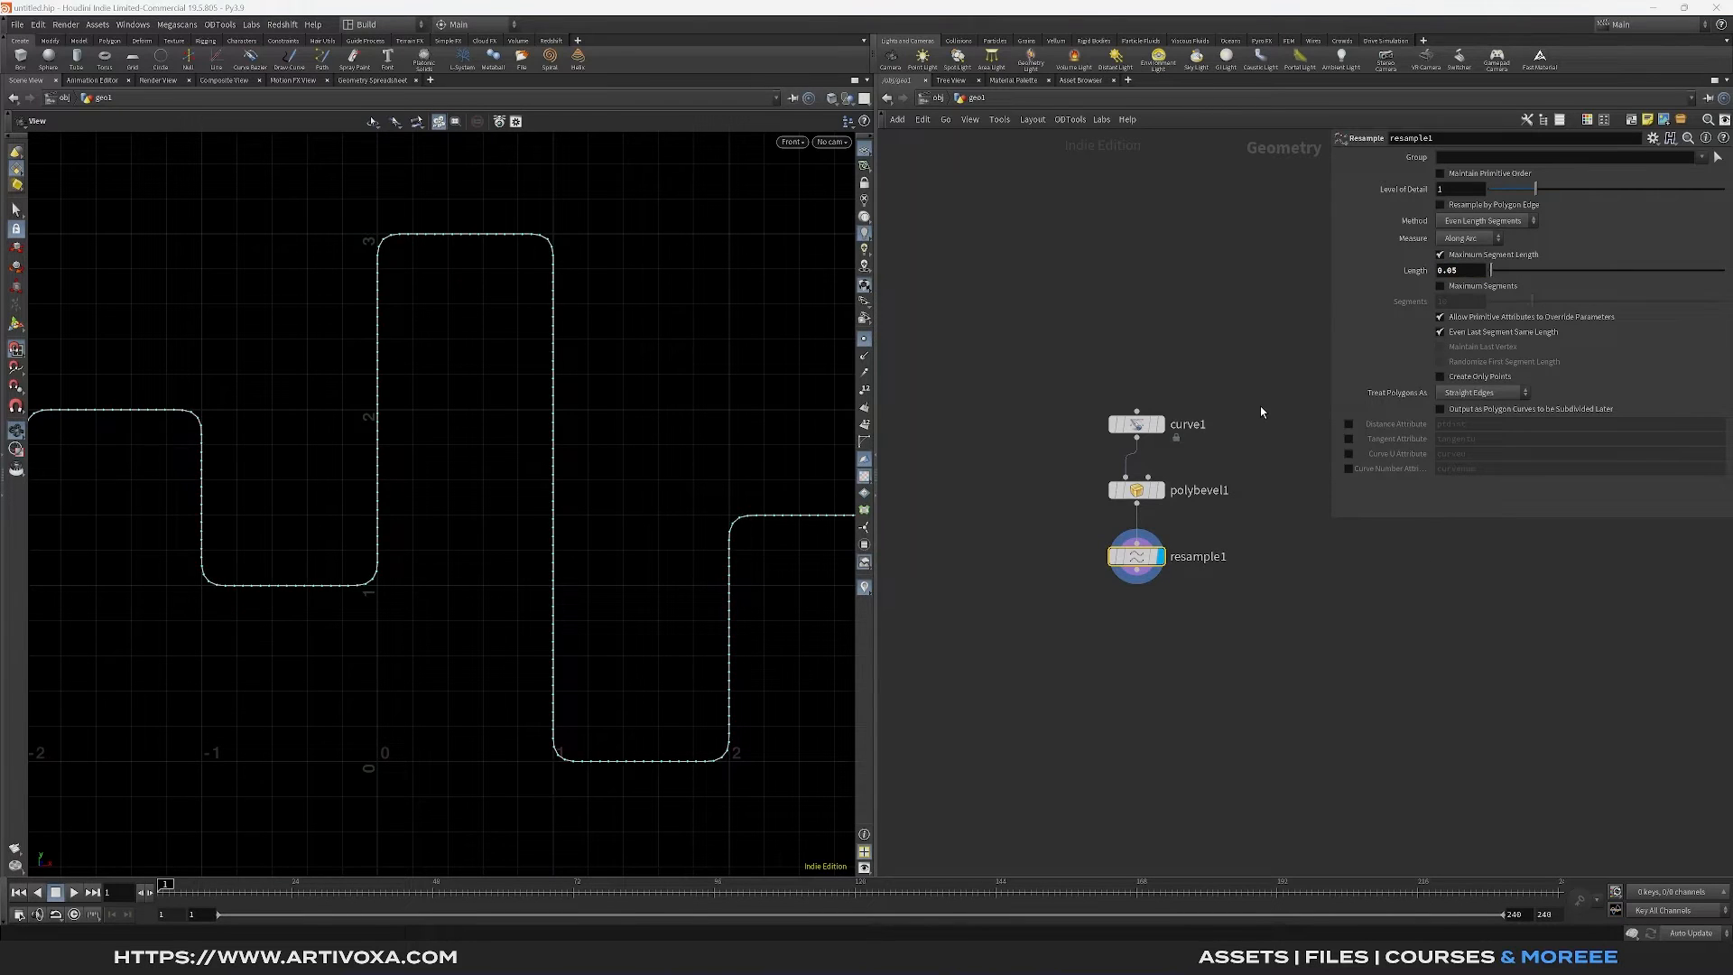
click(1482, 393)
click(1476, 431)
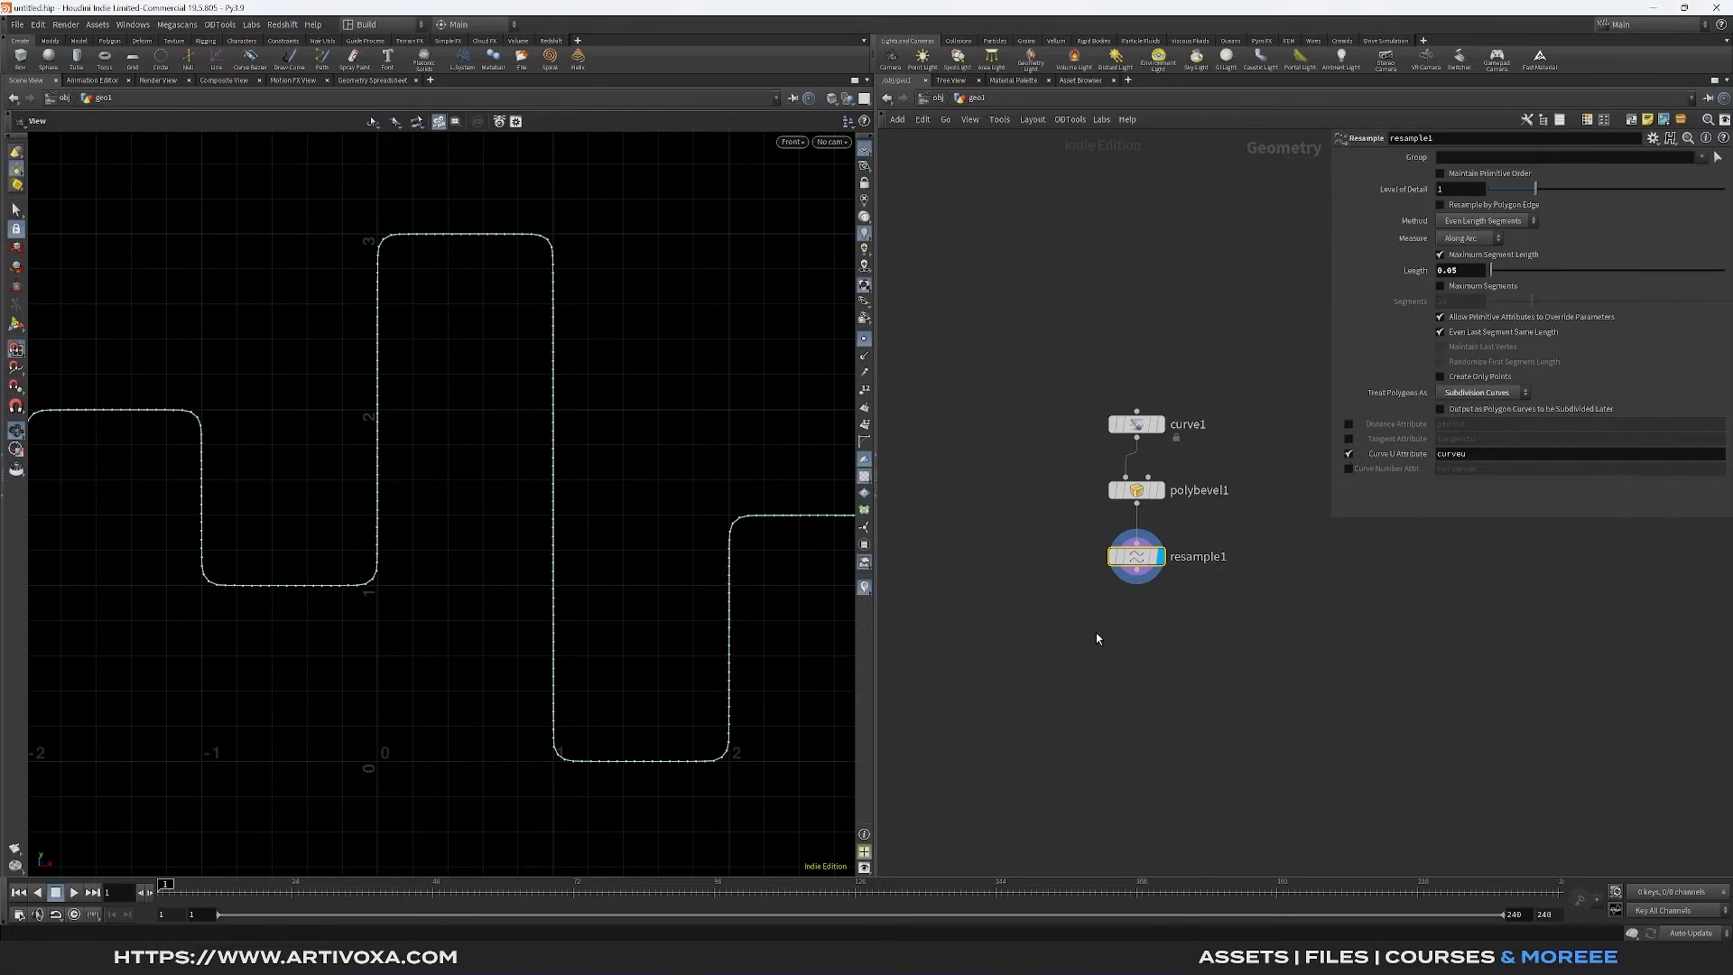
Add a Null node below the Resample node, name it OUT_CURVE and make it the displayed node
drag(1096, 632, 1205, 364)
key(Tab)
text(null)
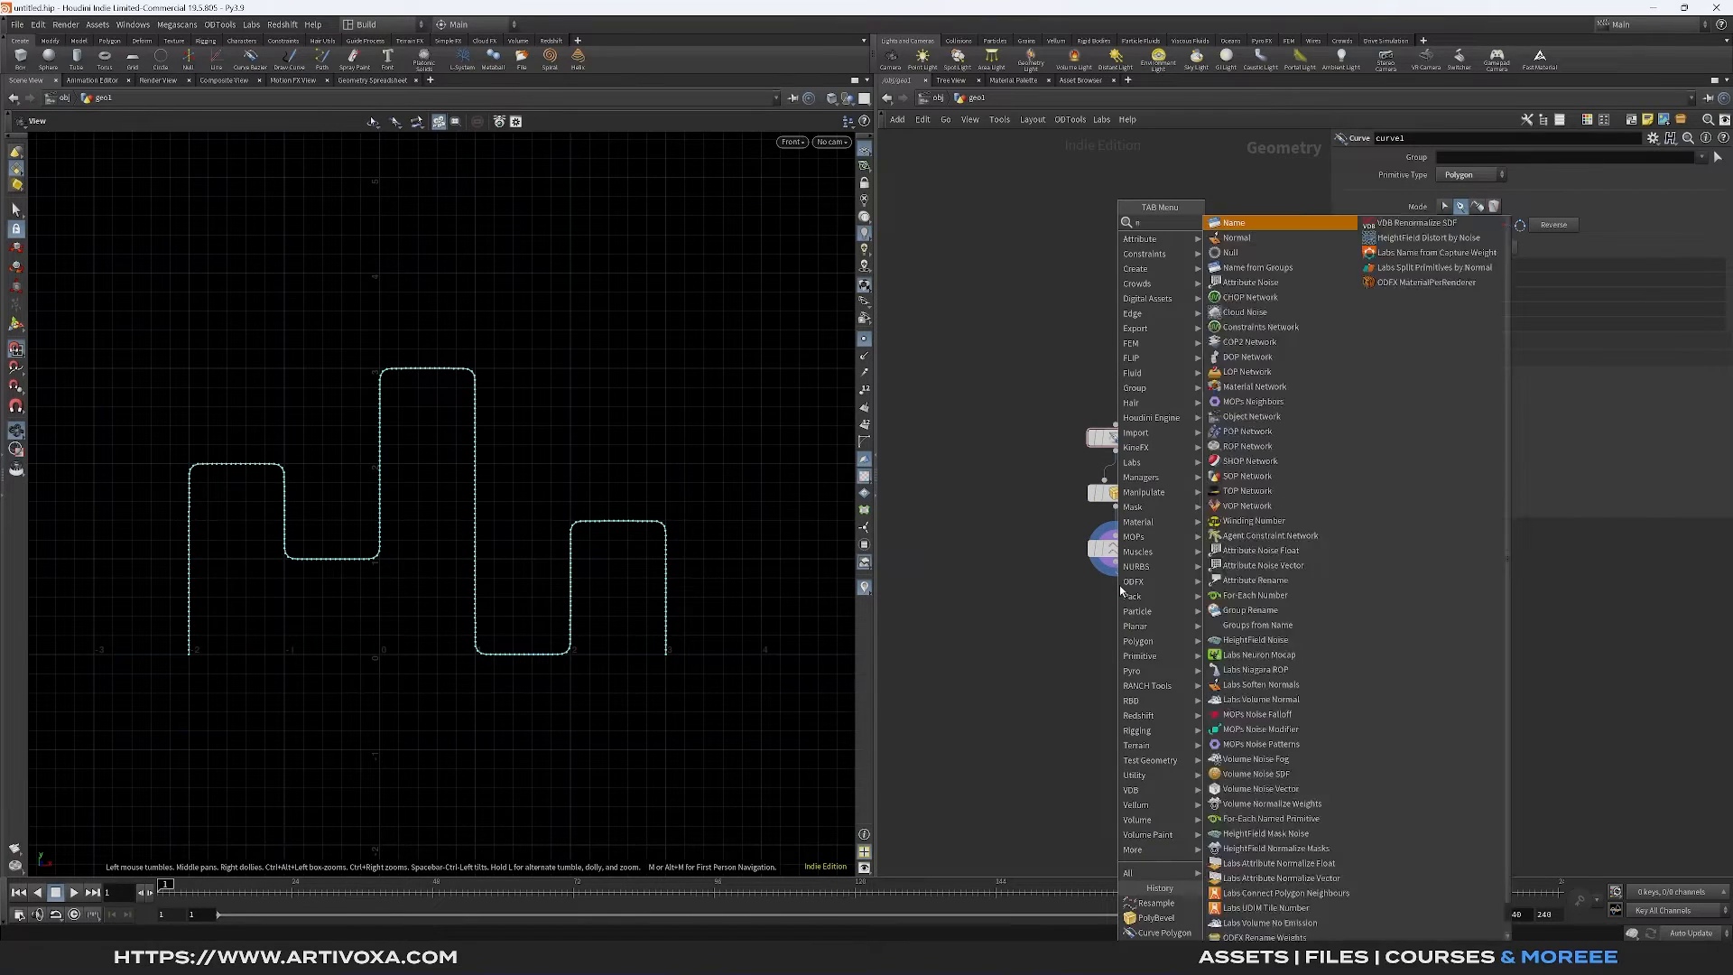
key(Return)
click(1119, 612)
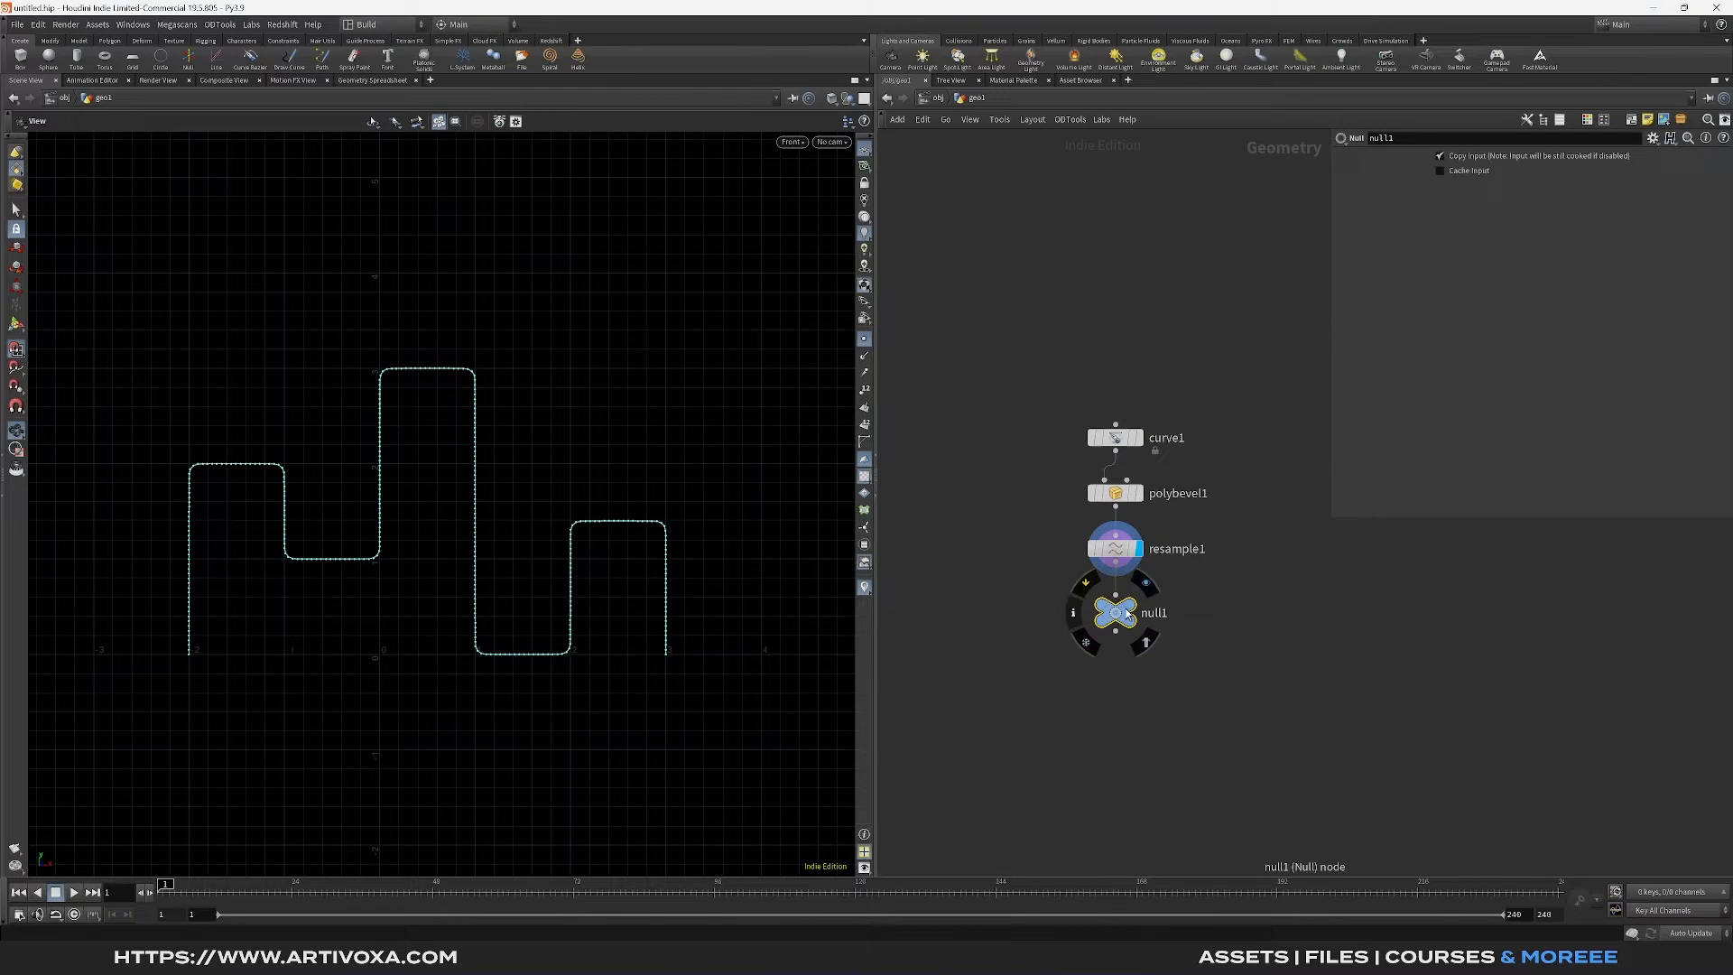
double_click(1163, 614)
text(OUT_CURVE)
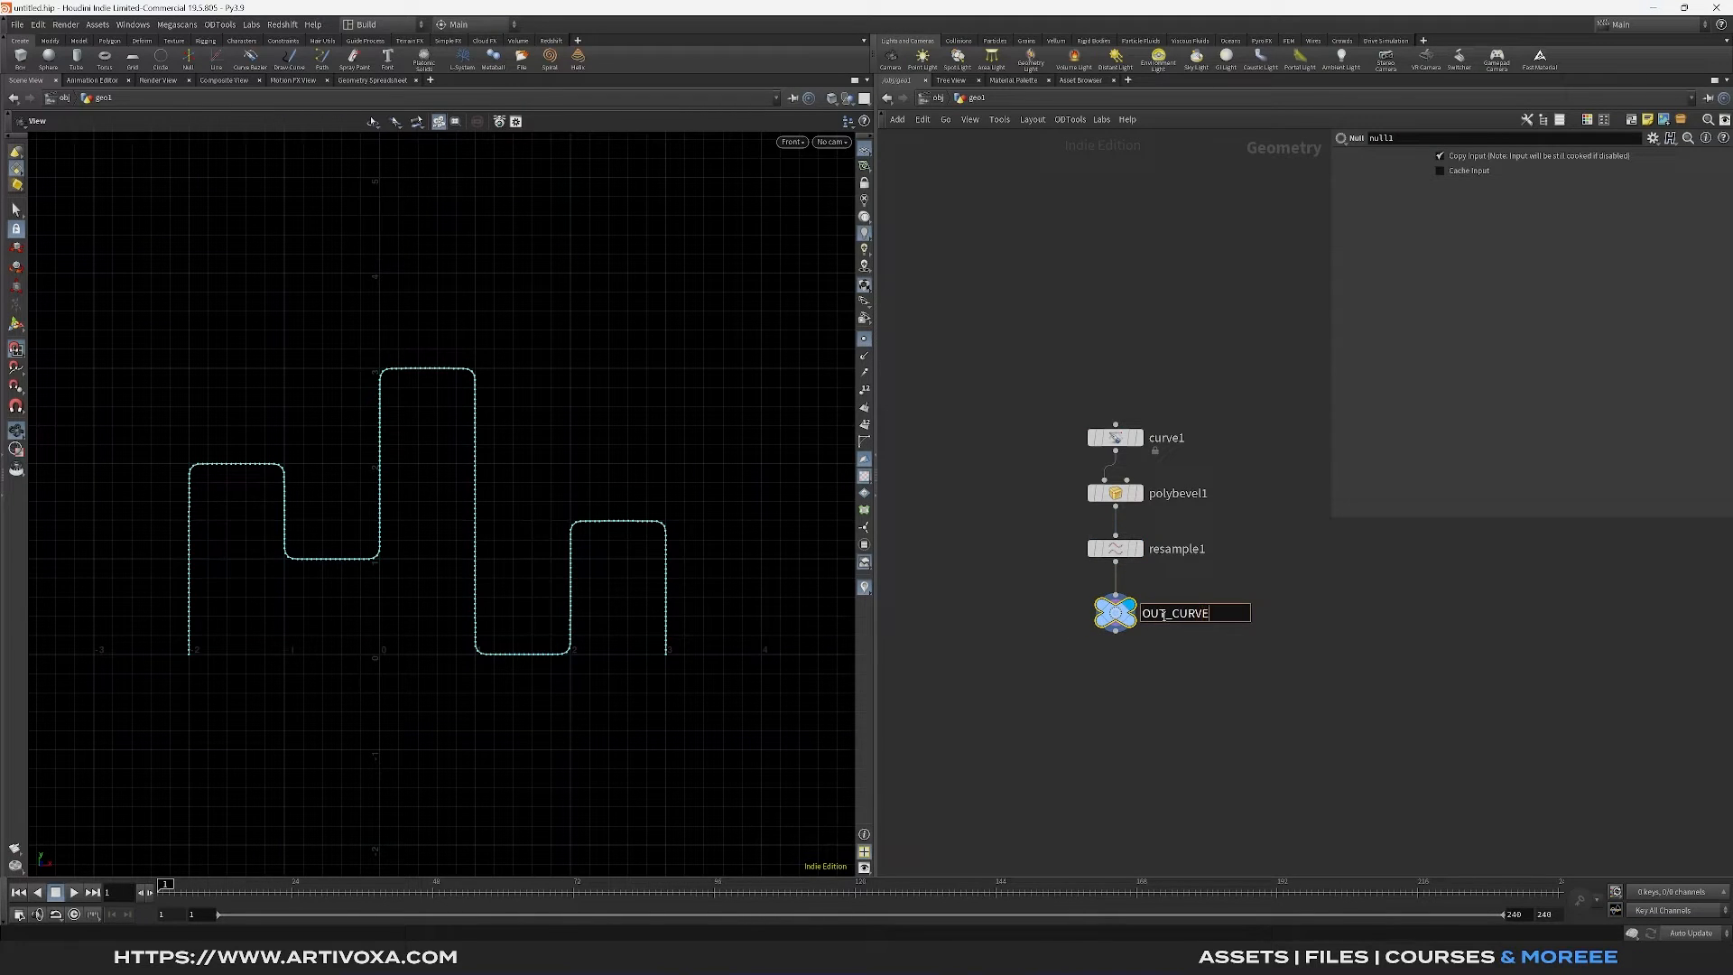
key(Return)
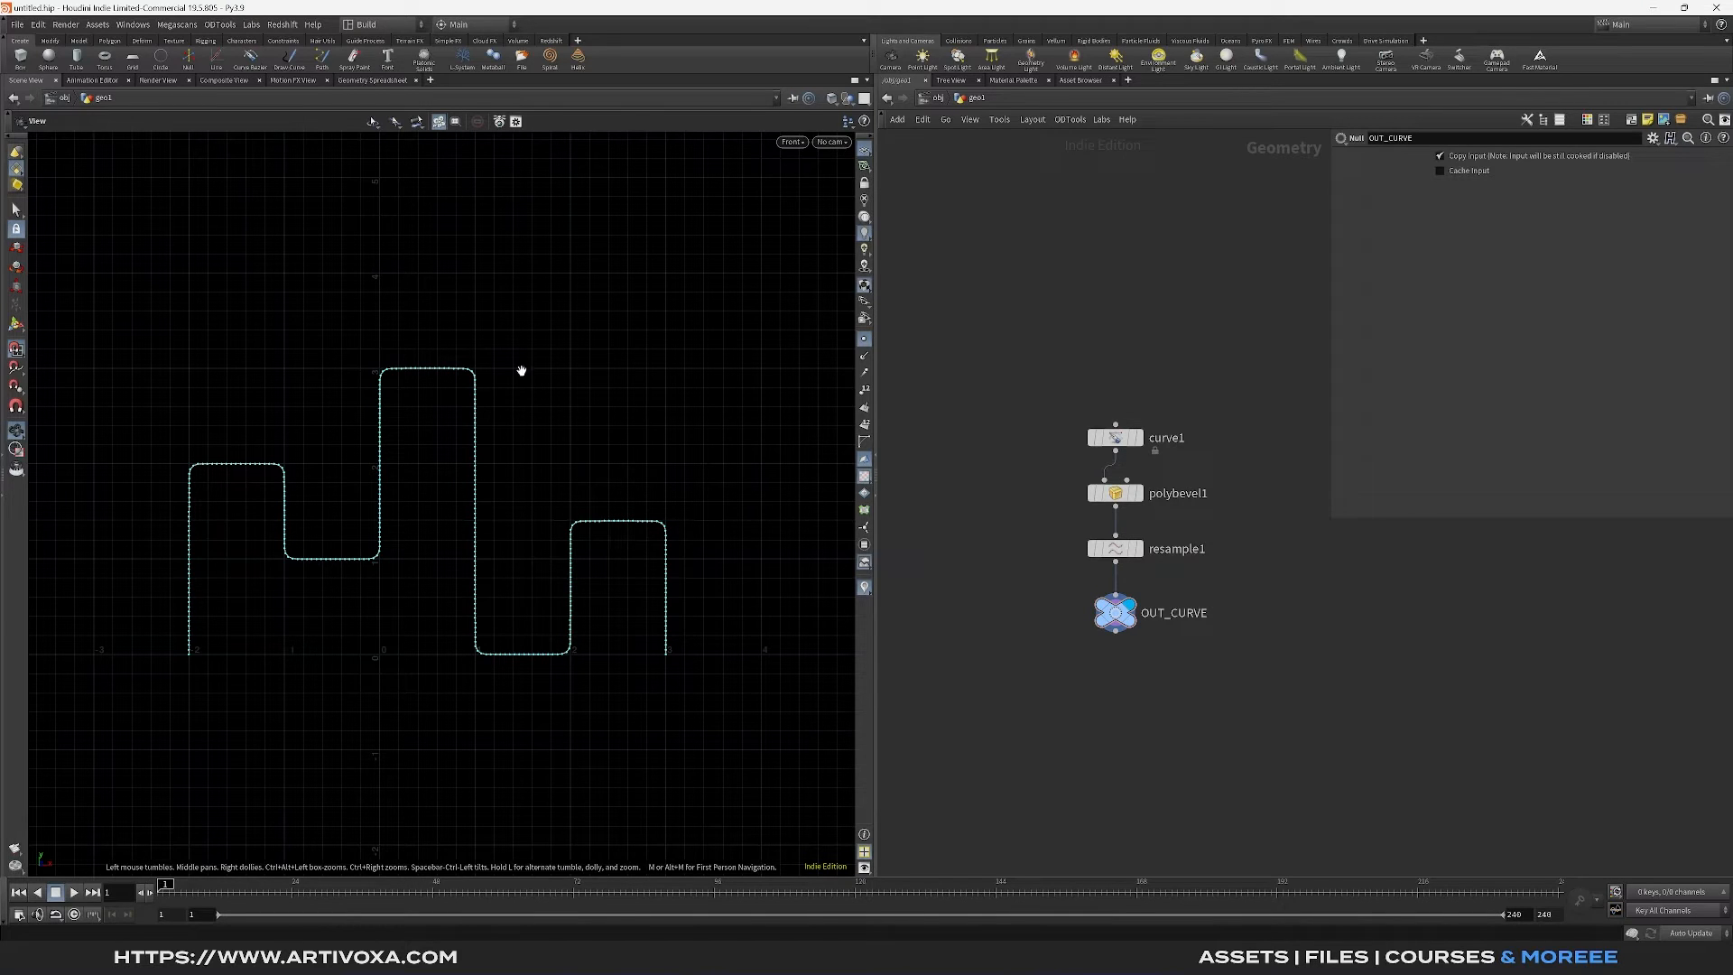
Add a Sweep node below OUT_CURVE and make it the displayed node
click(1115, 660)
text(sweep)
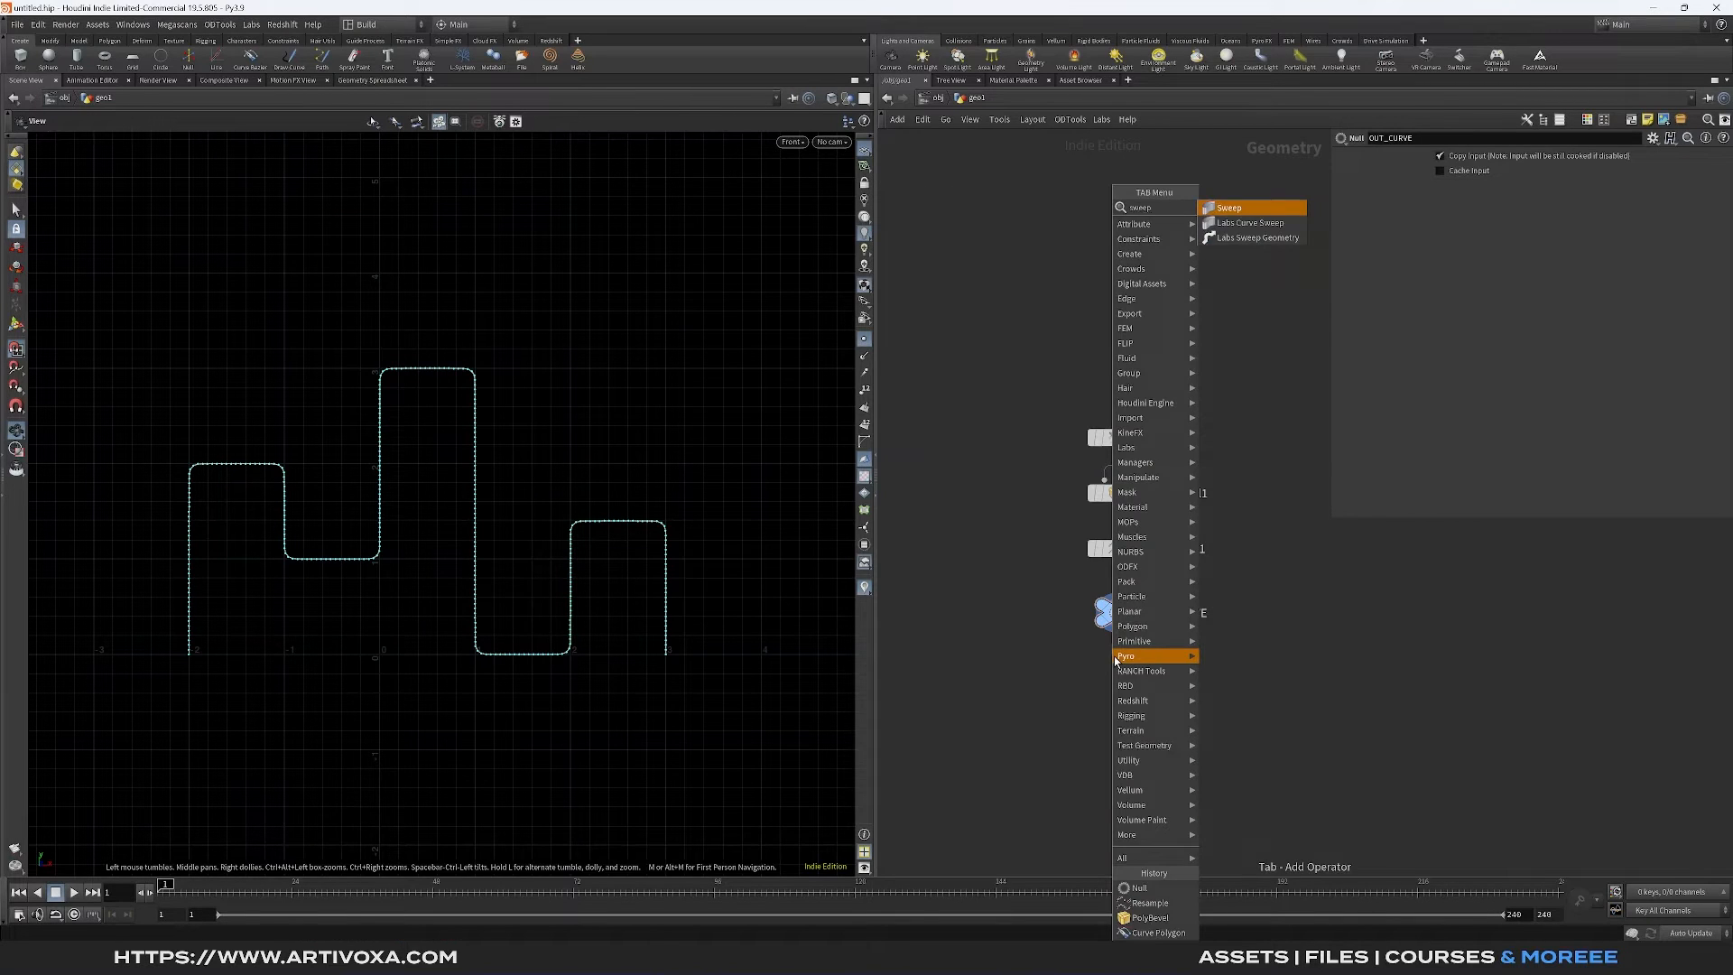
key(Return)
click(1112, 673)
drag(1123, 664, 1127, 670)
click(1139, 680)
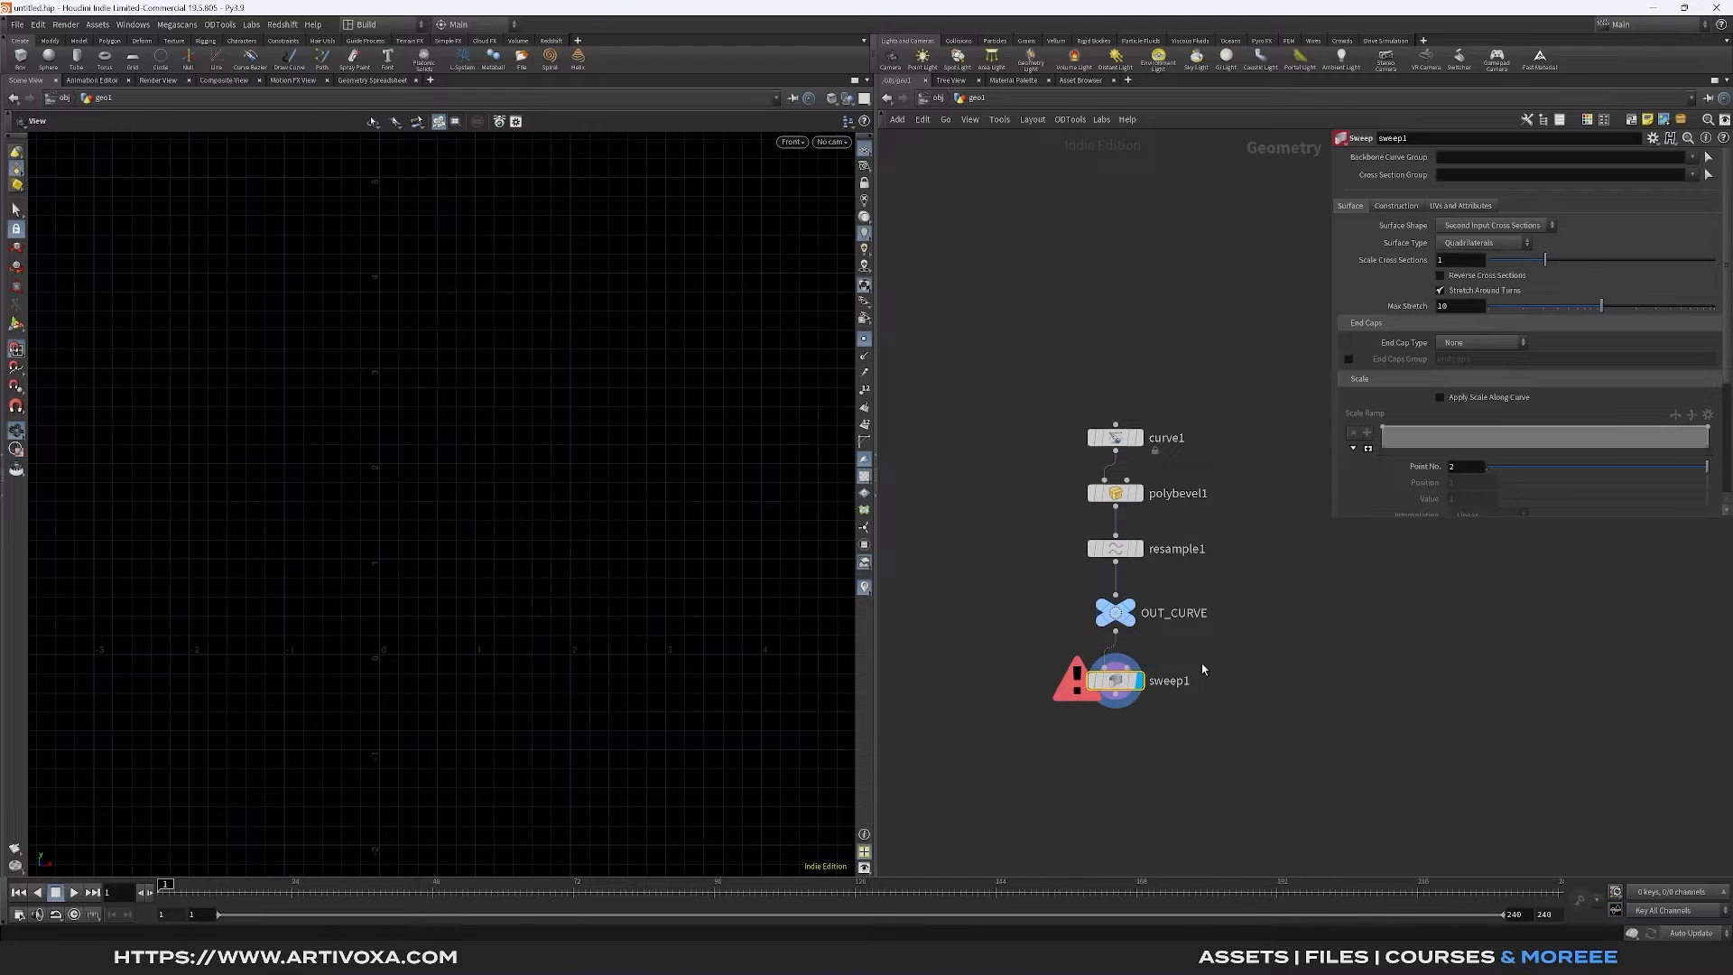
Set the Sweep surface shape to Round Tube and show the pipe in the perspective view
click(1490, 226)
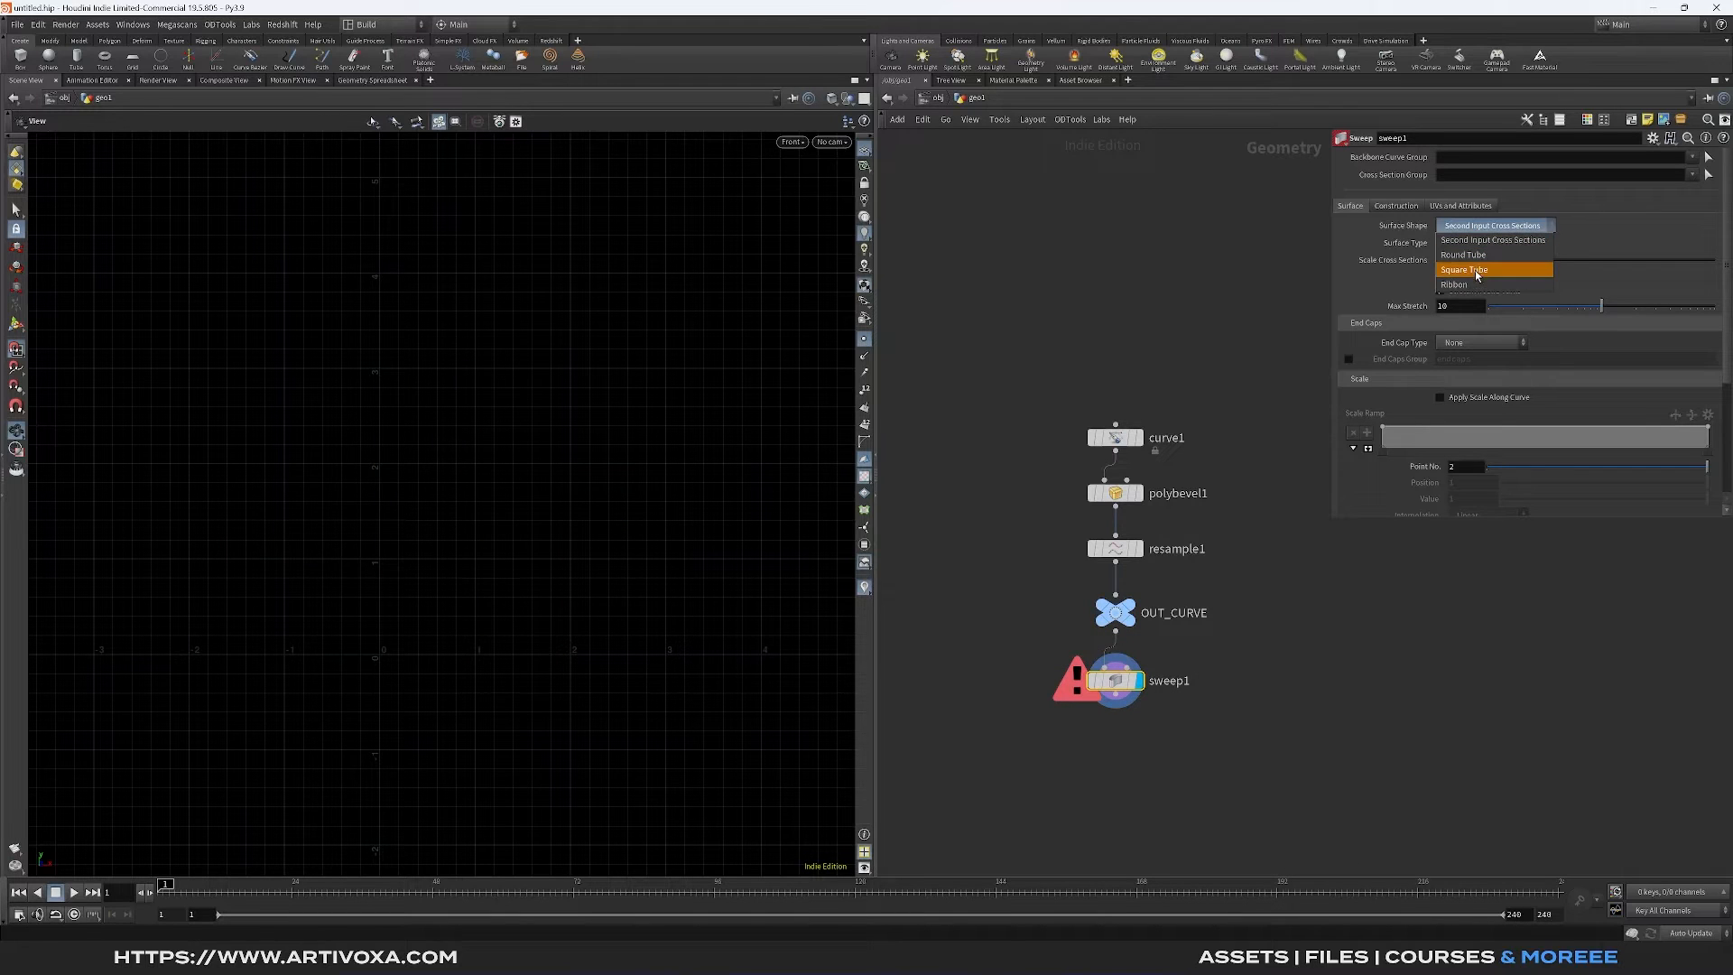
click(1476, 269)
key(space+1)
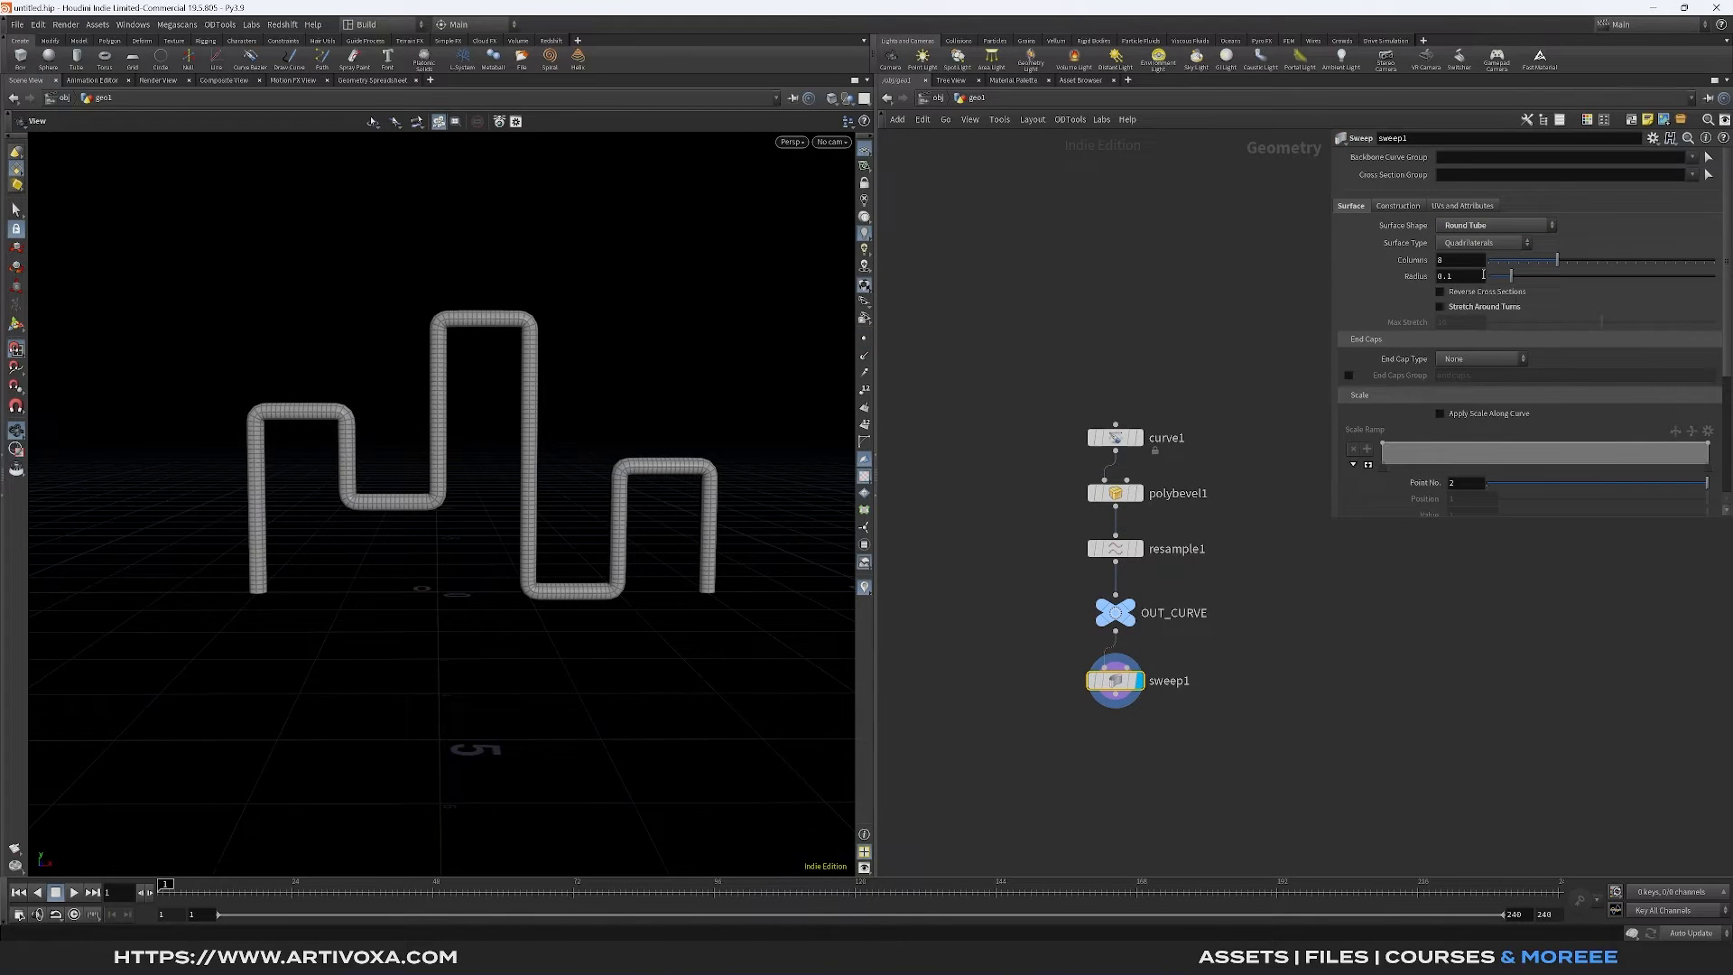
drag(1373, 533, 1336, 586)
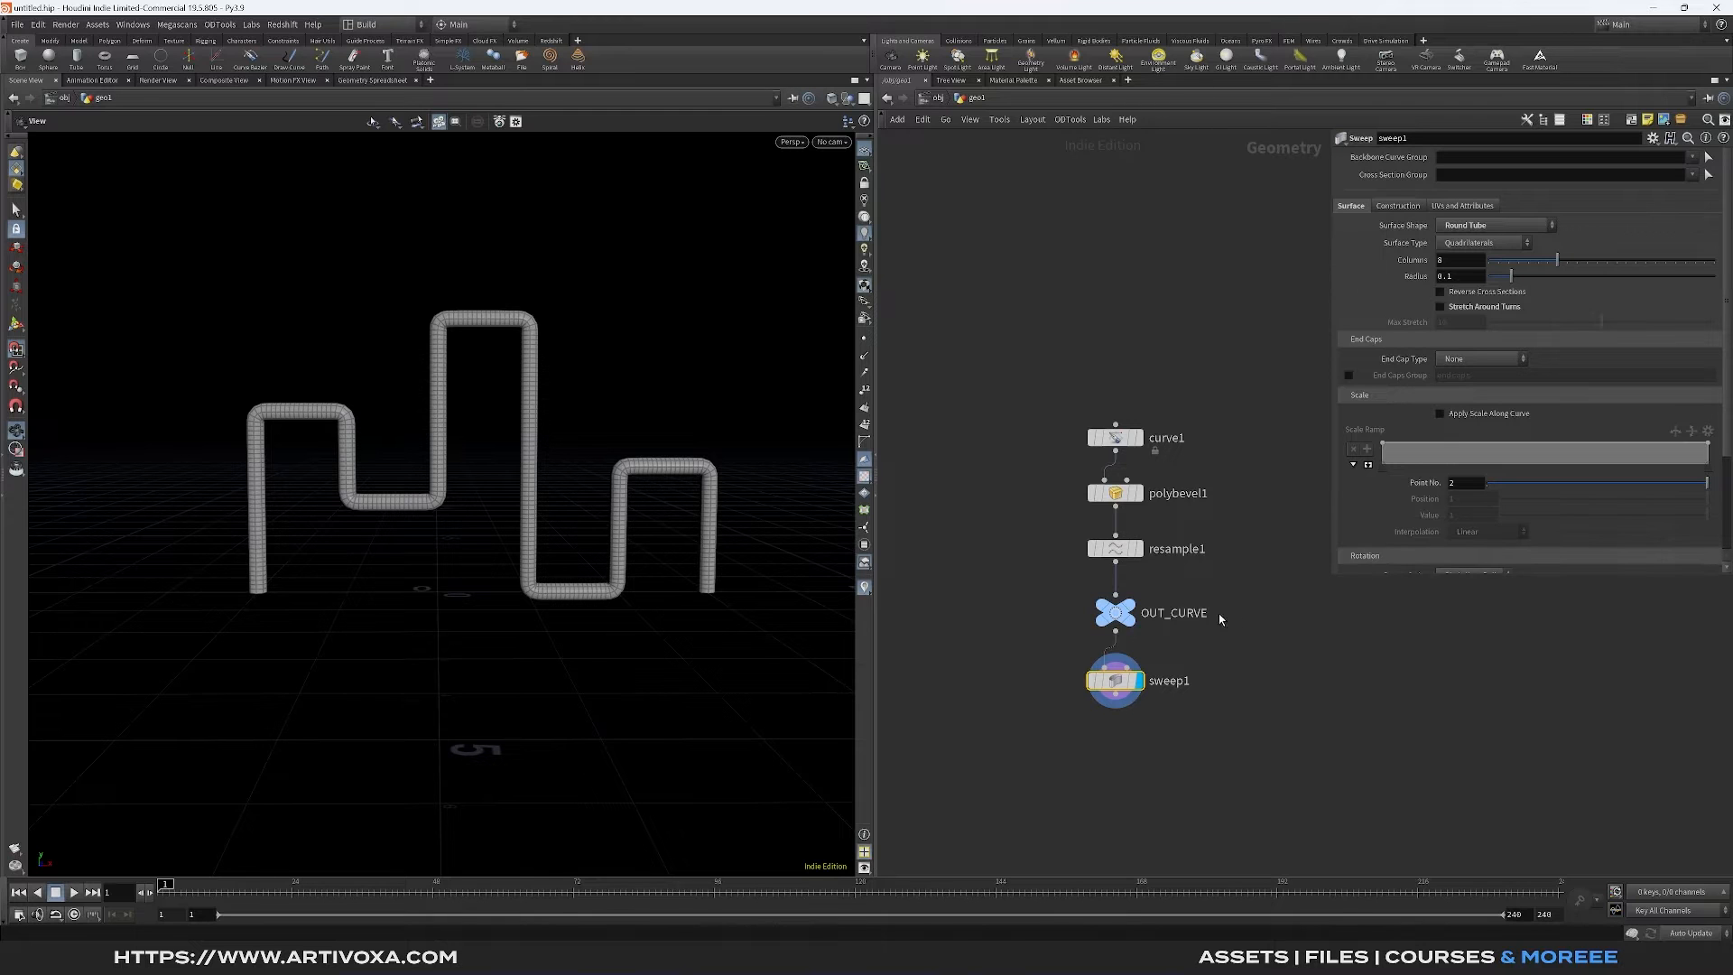
Check the pipe's corners up close and increase the PolyBevel distance to give the bends a wider radius
scroll(499, 337, up, 10)
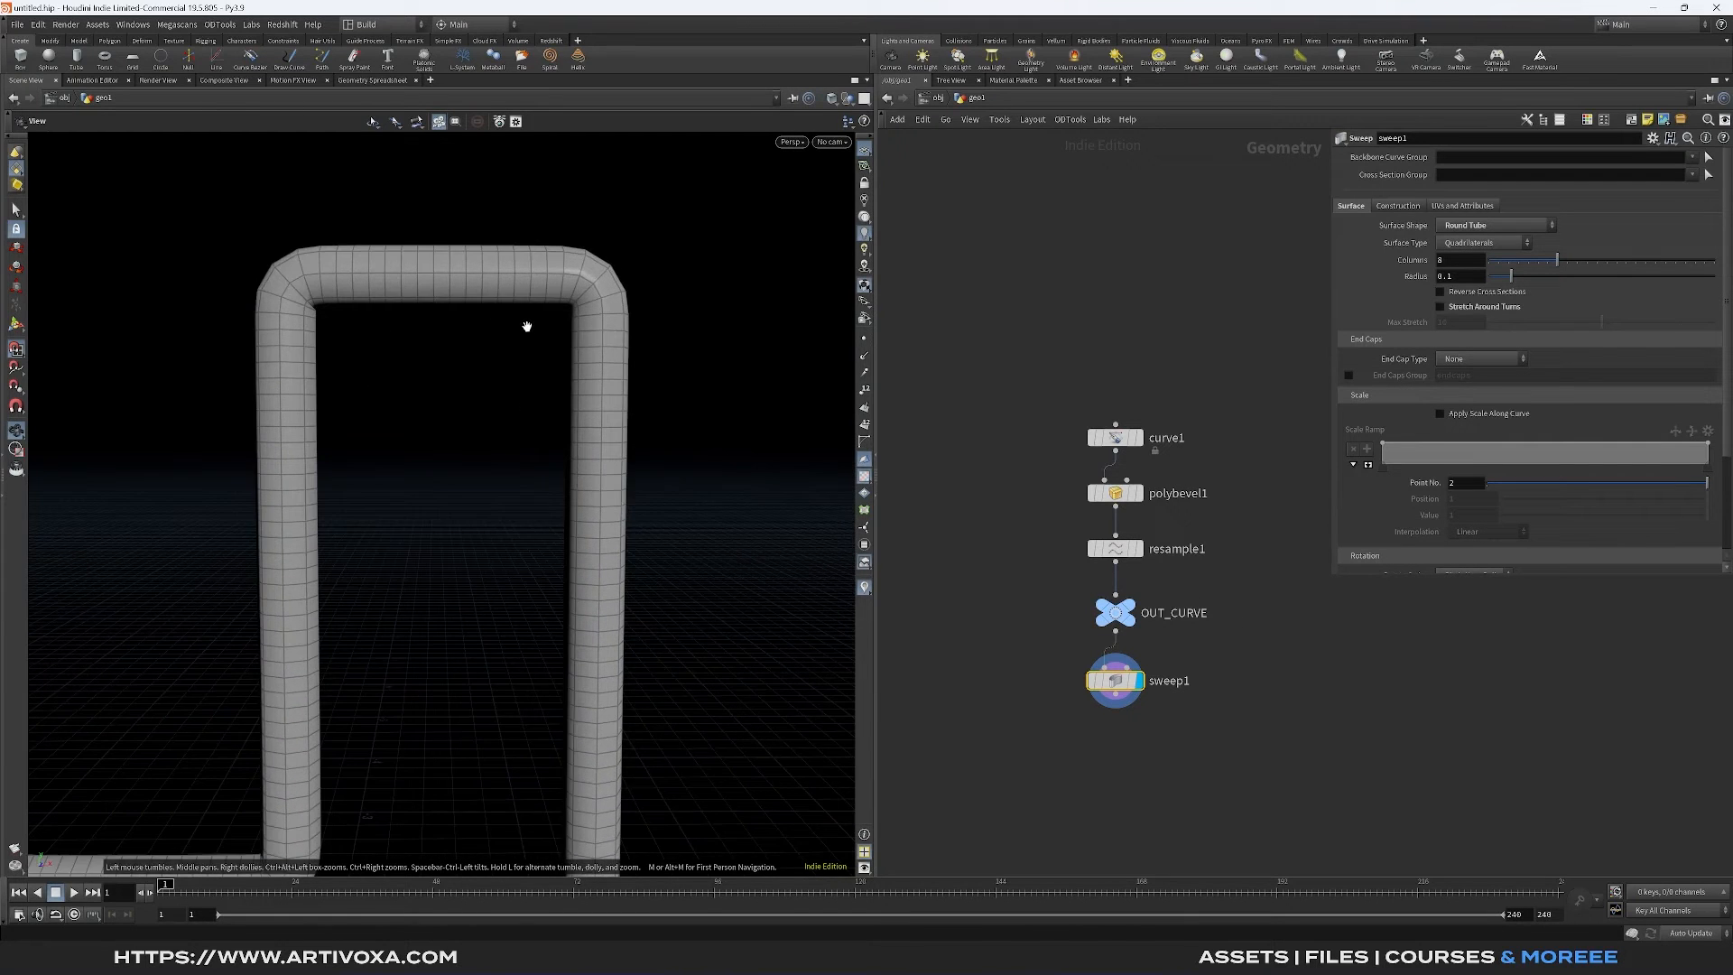
scroll(299, 309, up, 6)
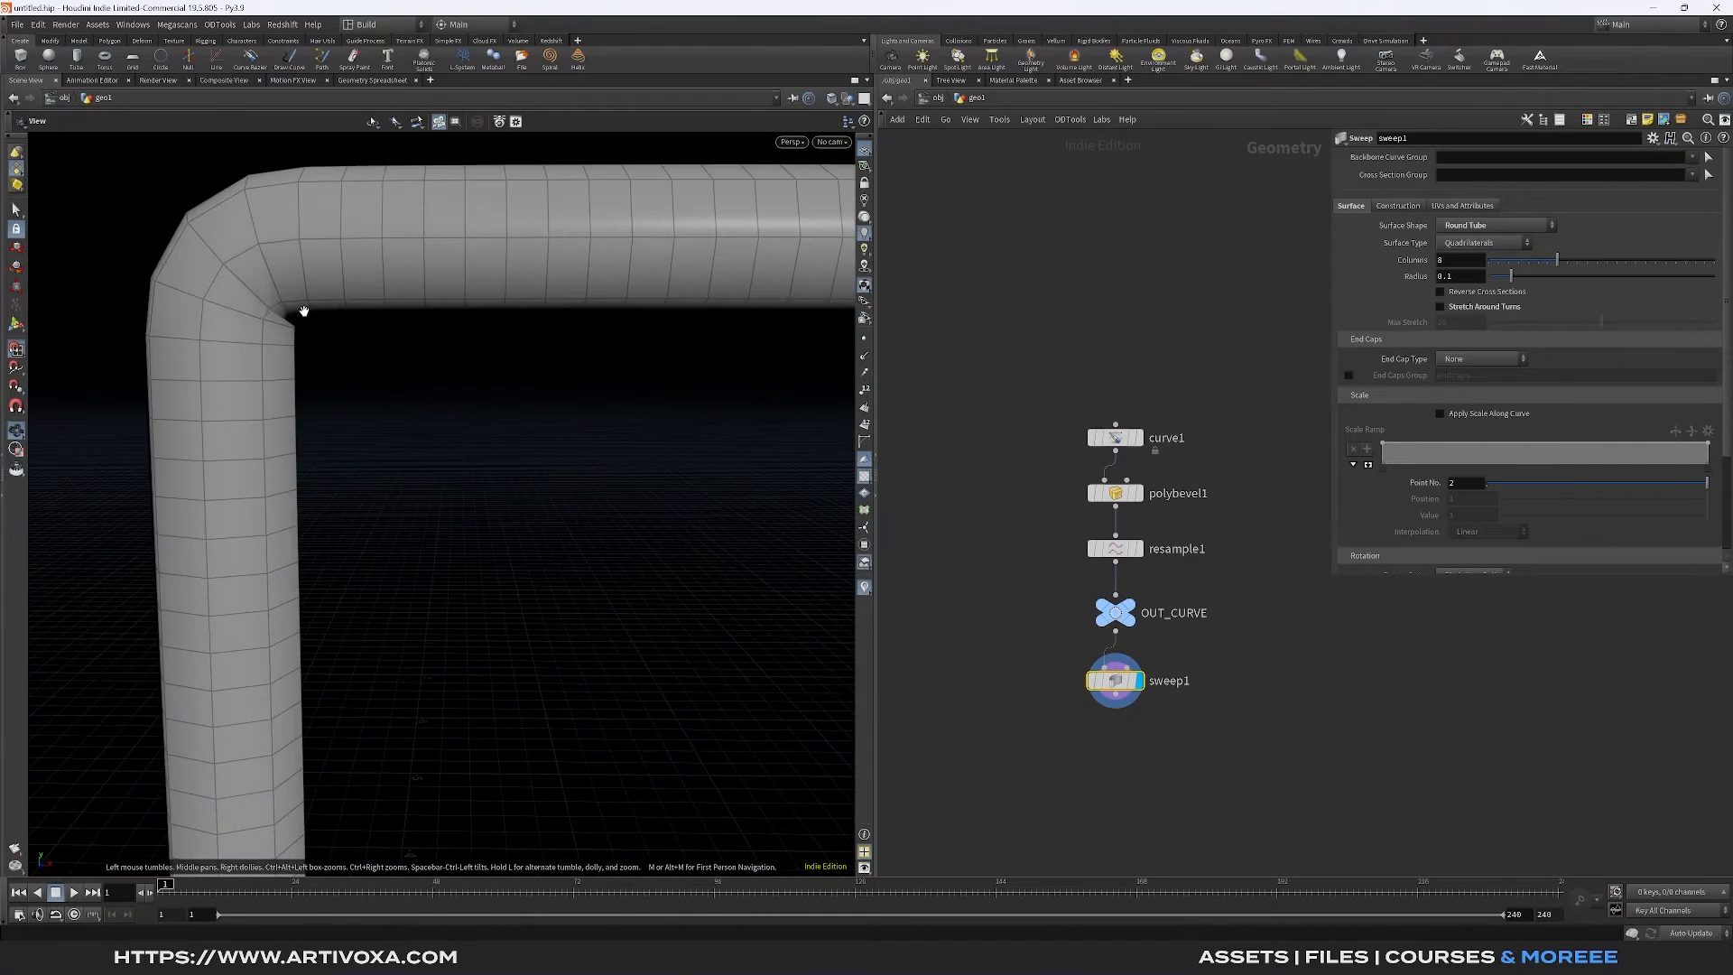
scroll(298, 310, down, 8)
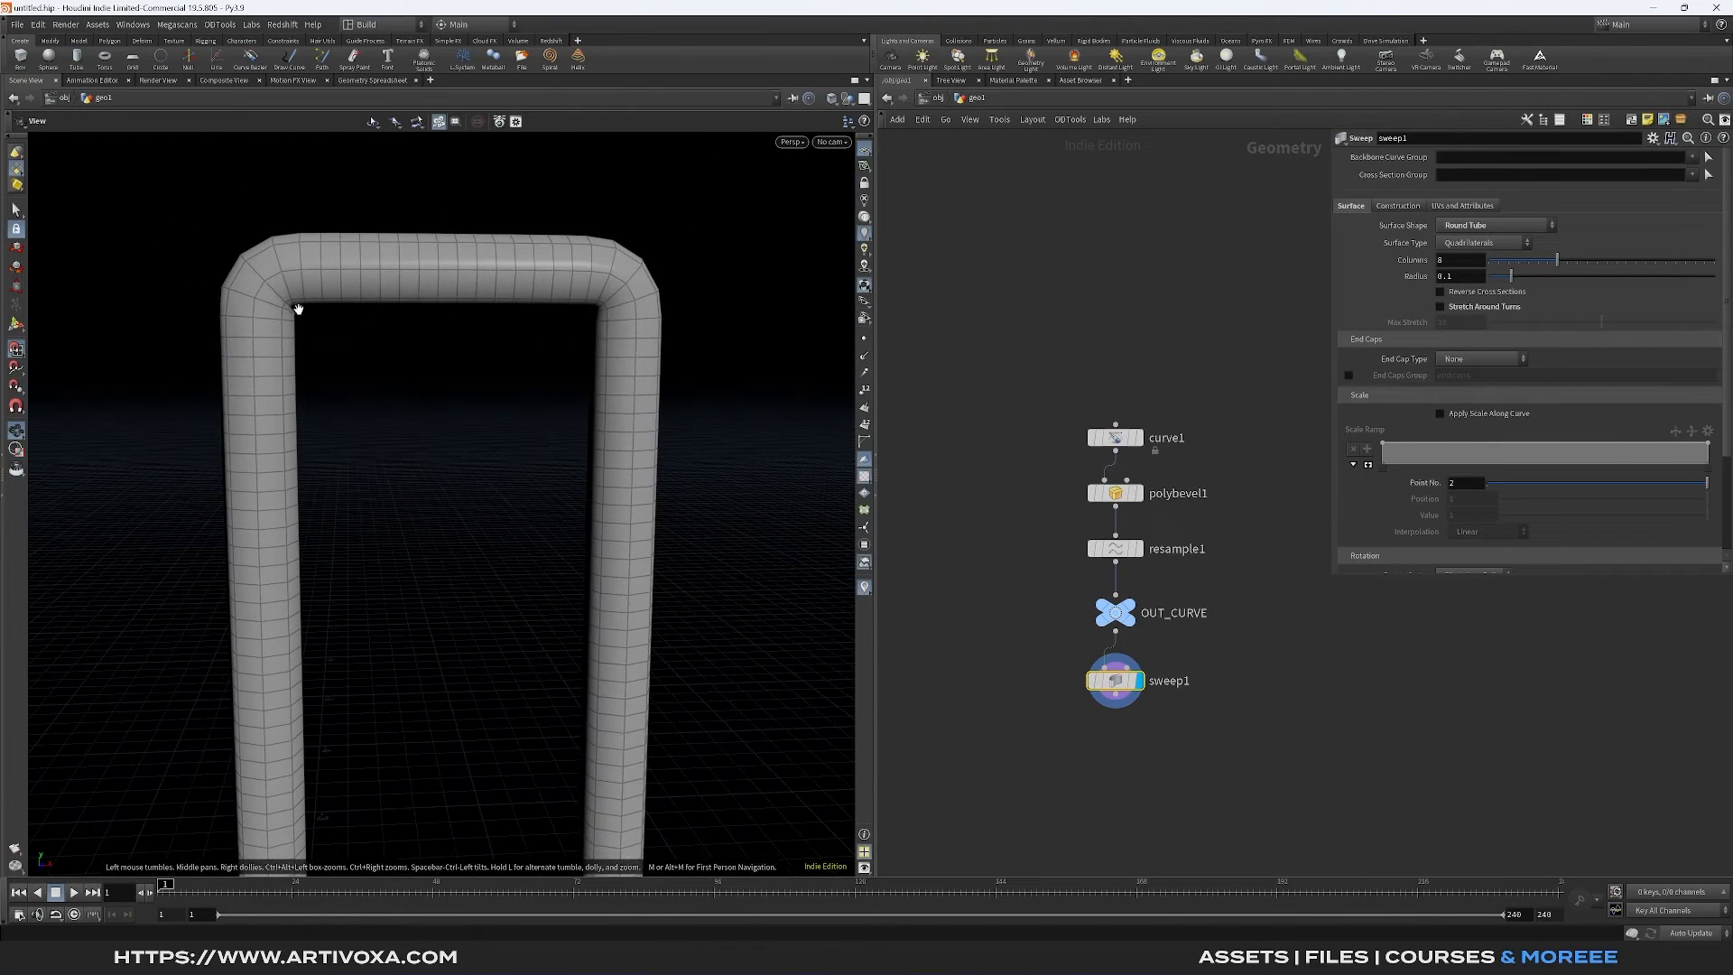
click(1182, 493)
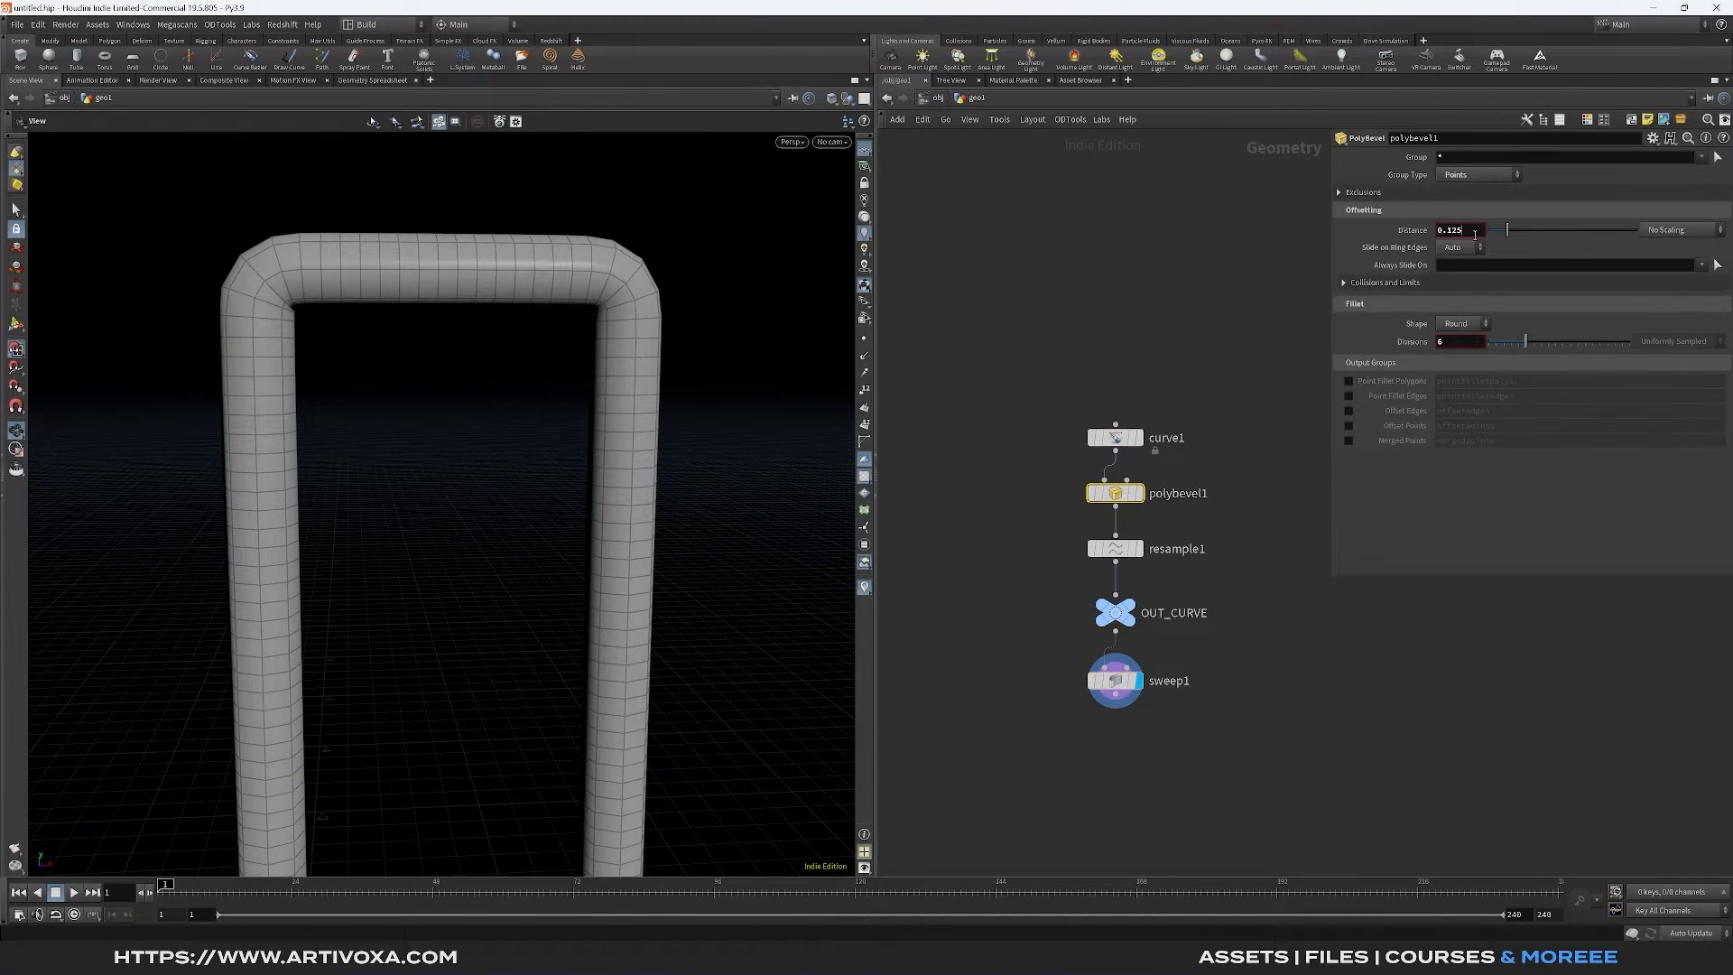
text(.12)
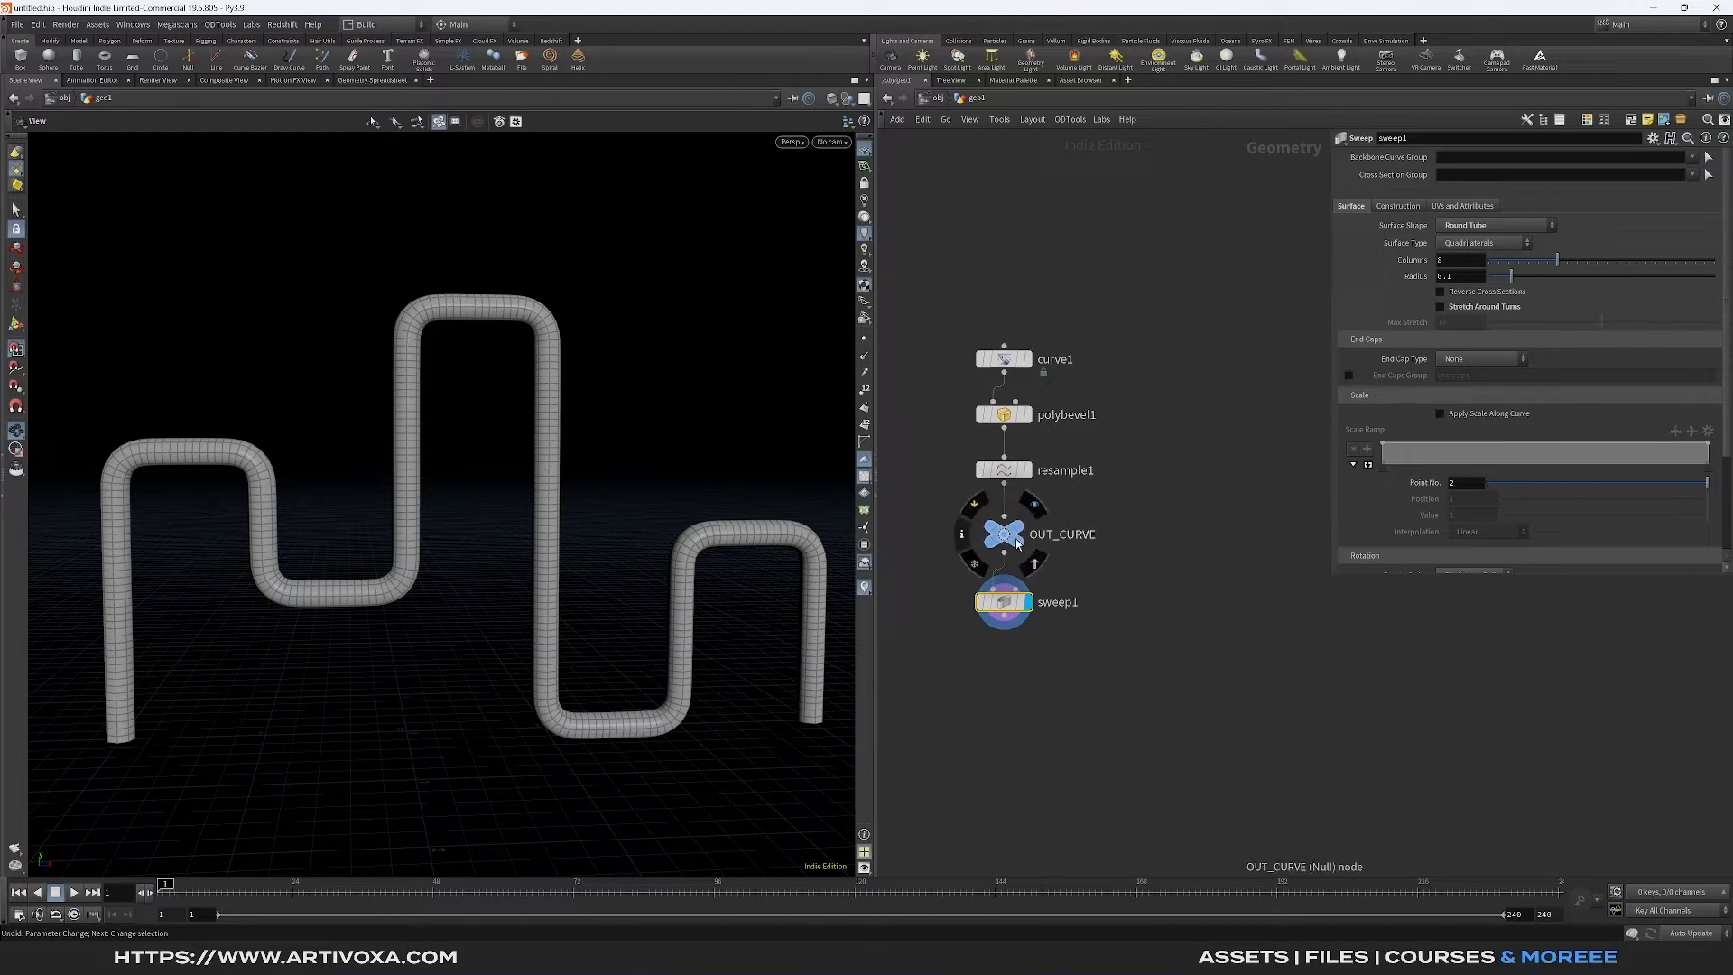
Reduce the Resample segment length to give the pipe denser segments along its length
click(1029, 478)
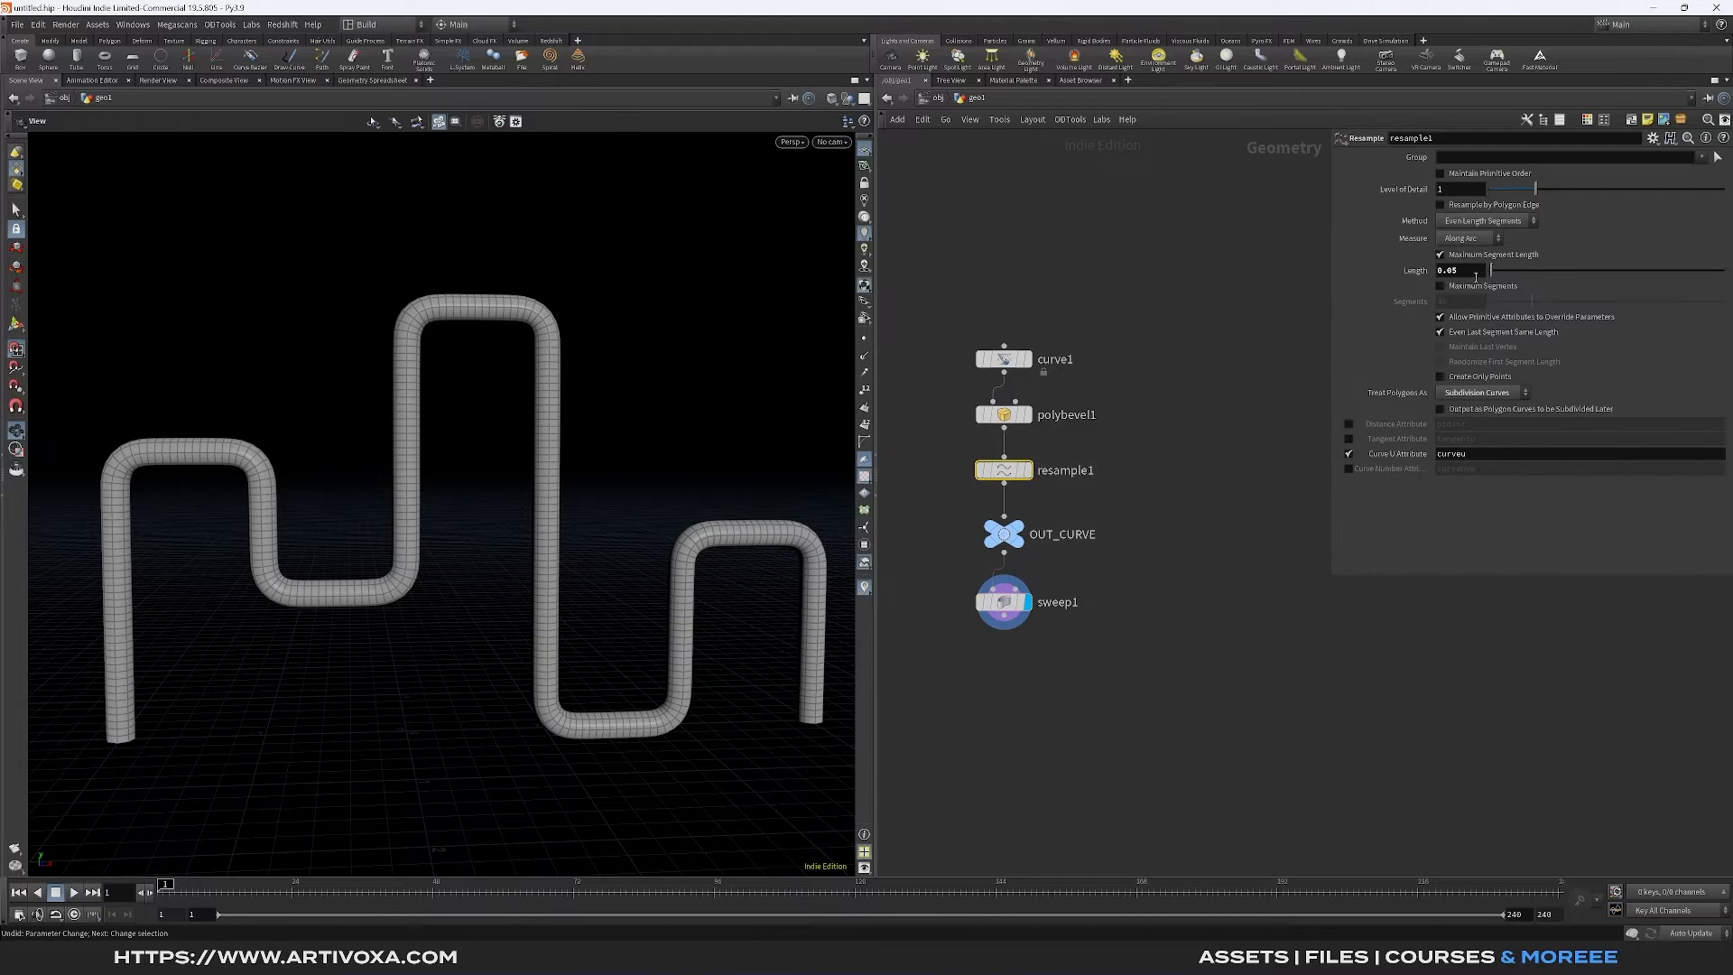
click(1456, 271)
click(1242, 368)
Set the number of columns on the sweep1 node to 16 for a rounder pipe
click(1015, 603)
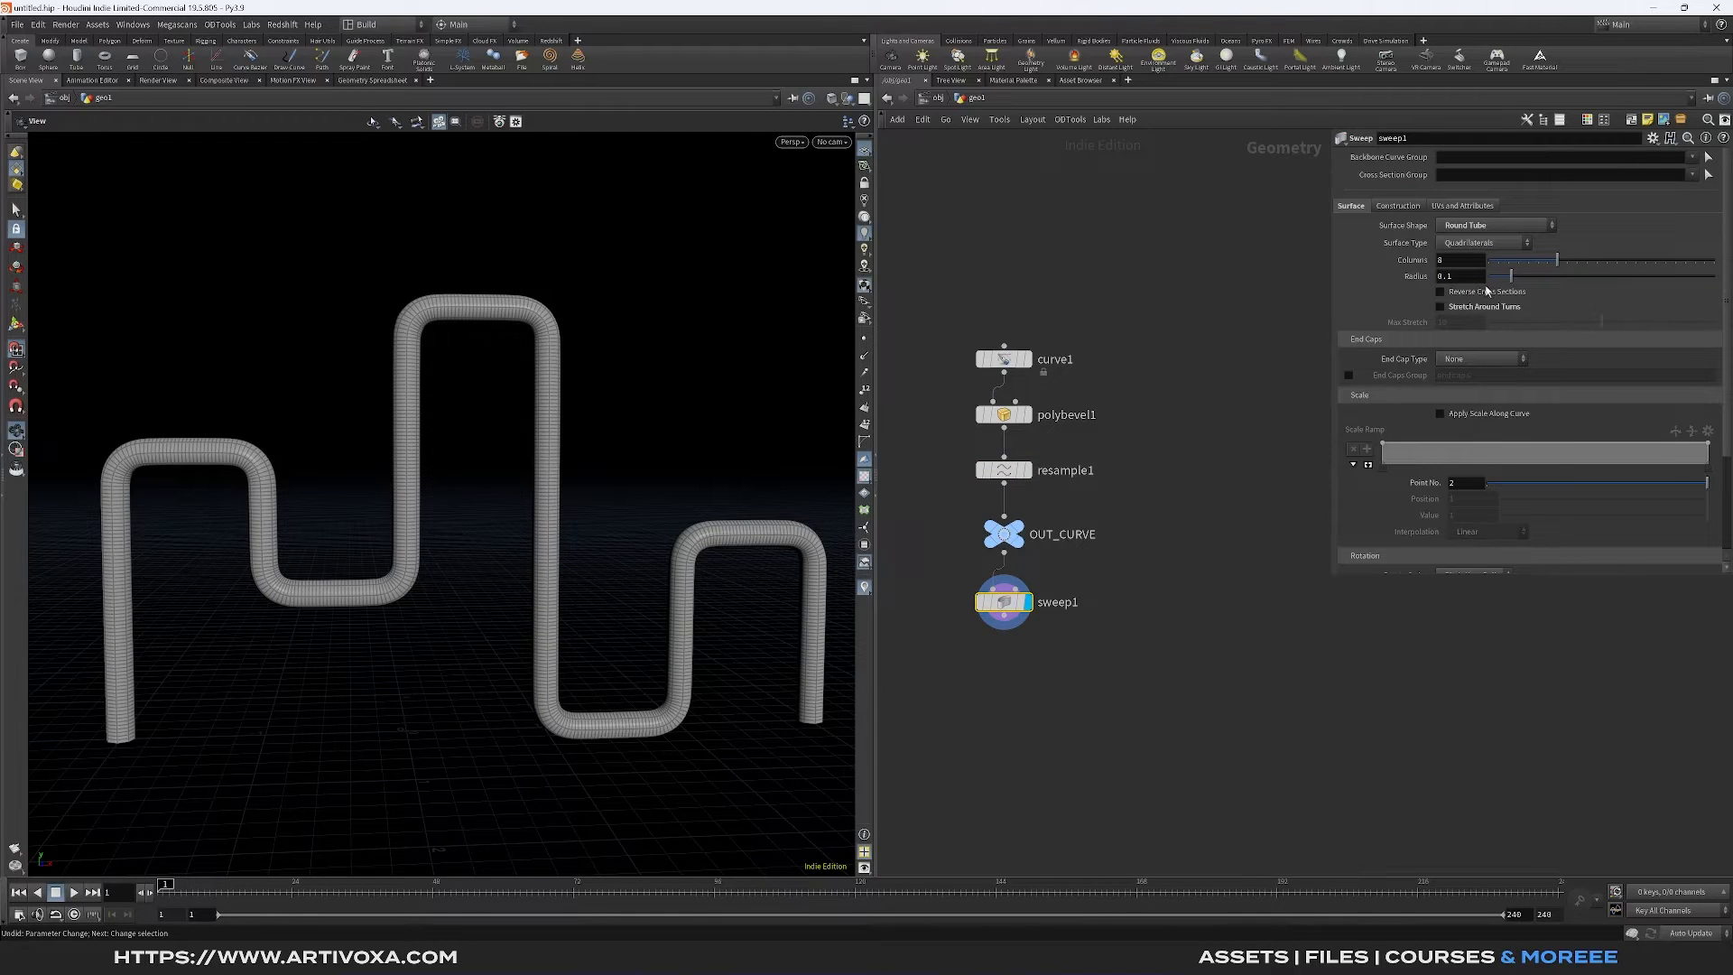
click(1470, 261)
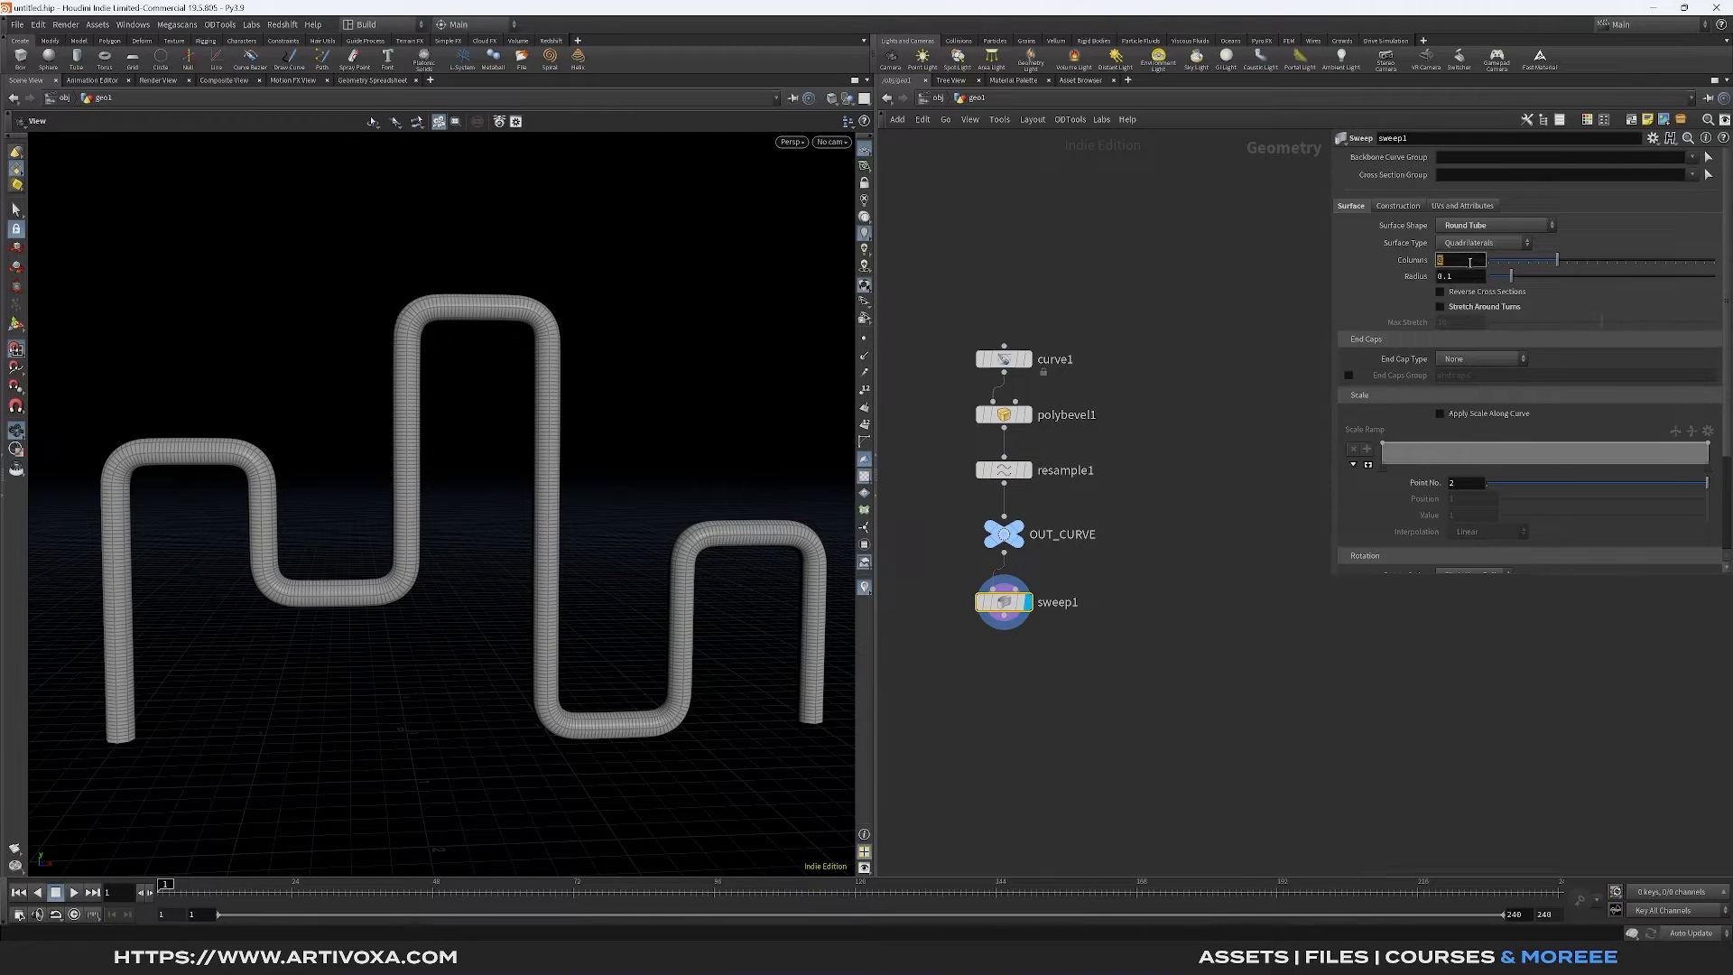
text(16)
click(1250, 295)
drag(565, 449, 570, 510)
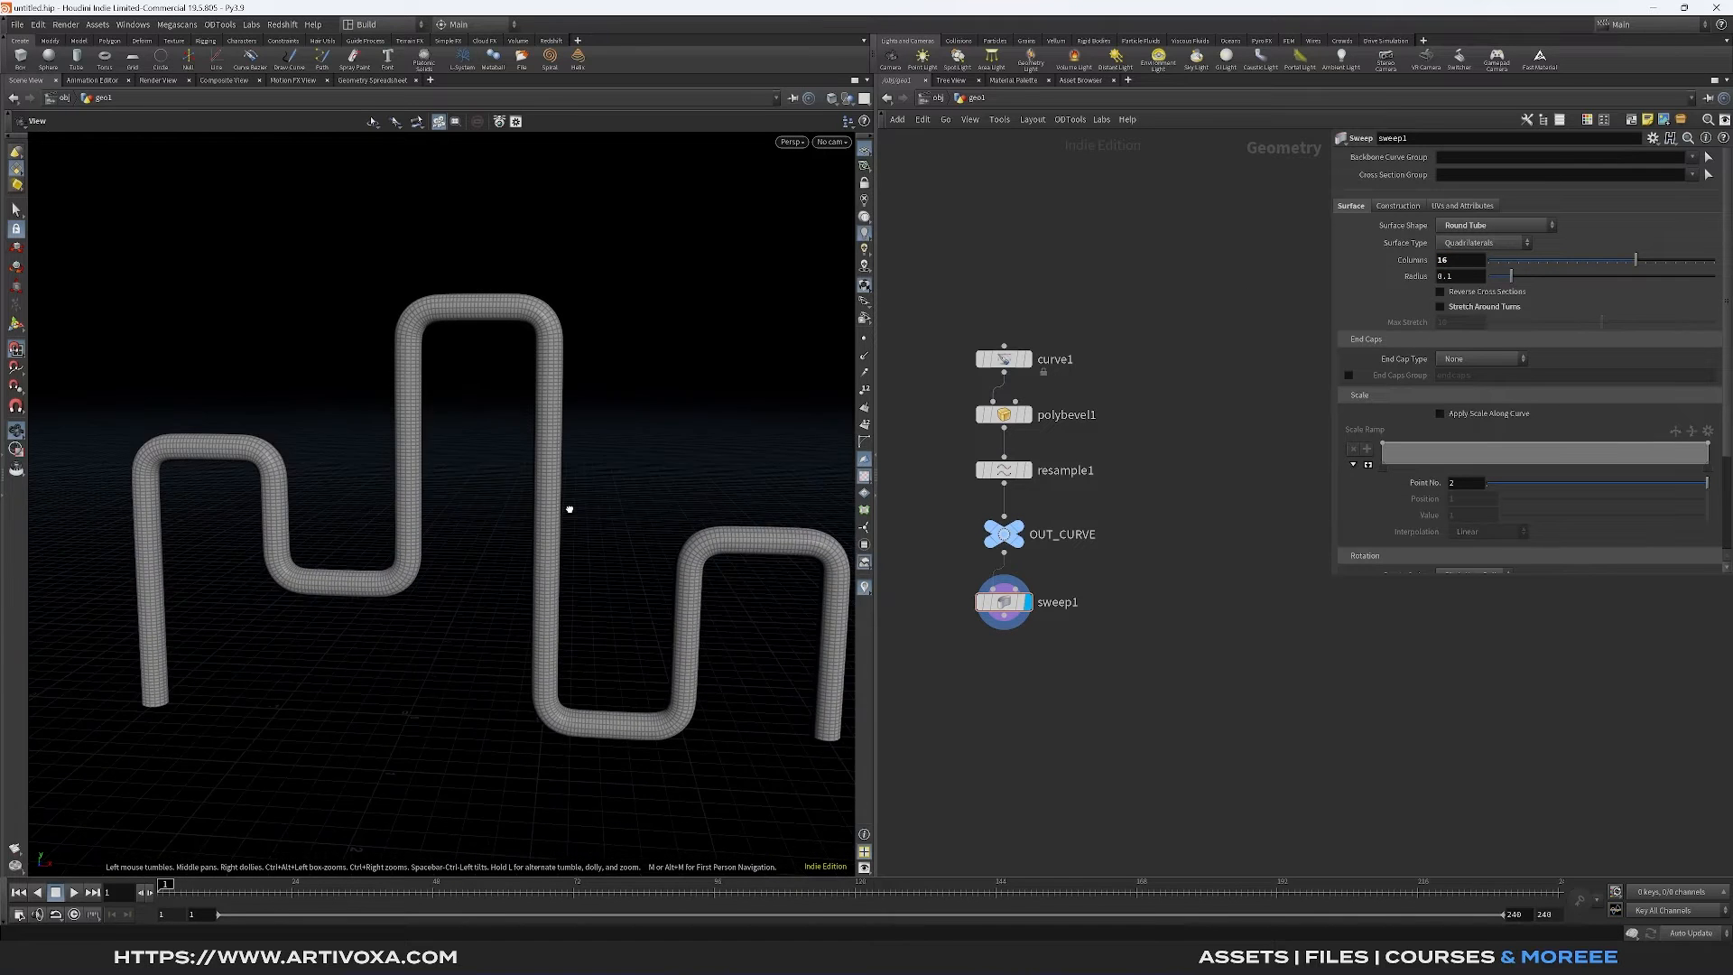
Duplicate the sweep1 node beside the original, keeping it fed by OUT_CURVE, and enlarge its parameter area
click(1001, 603)
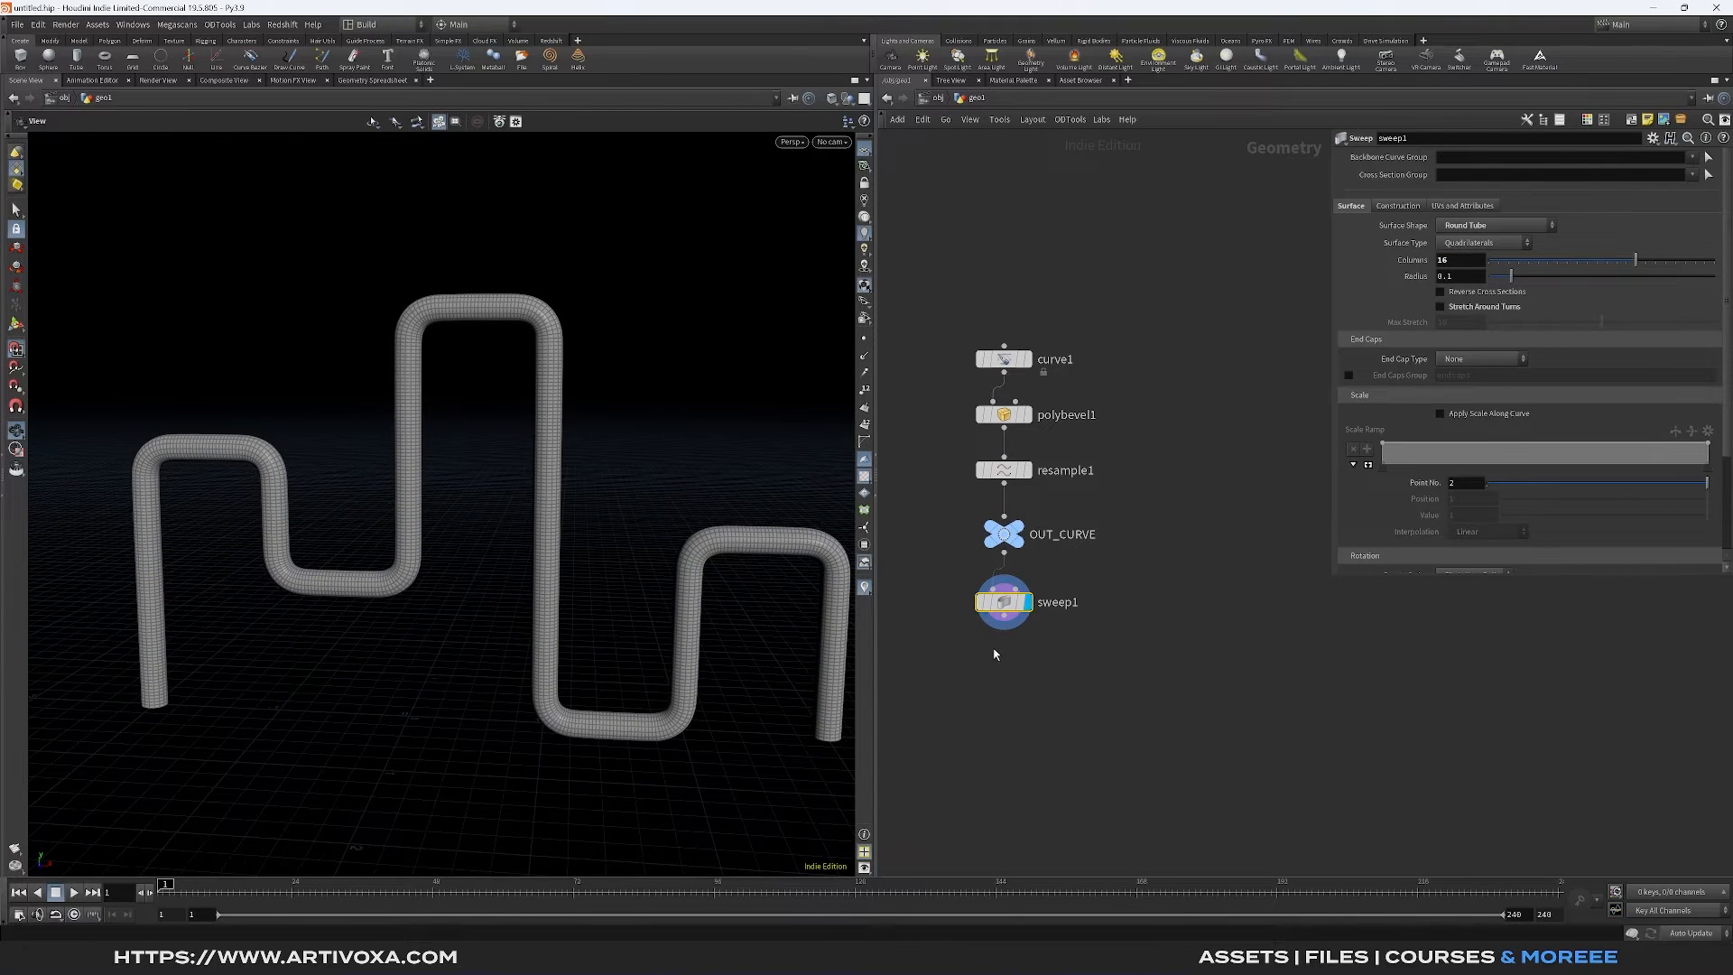
mouse_move(1012, 610)
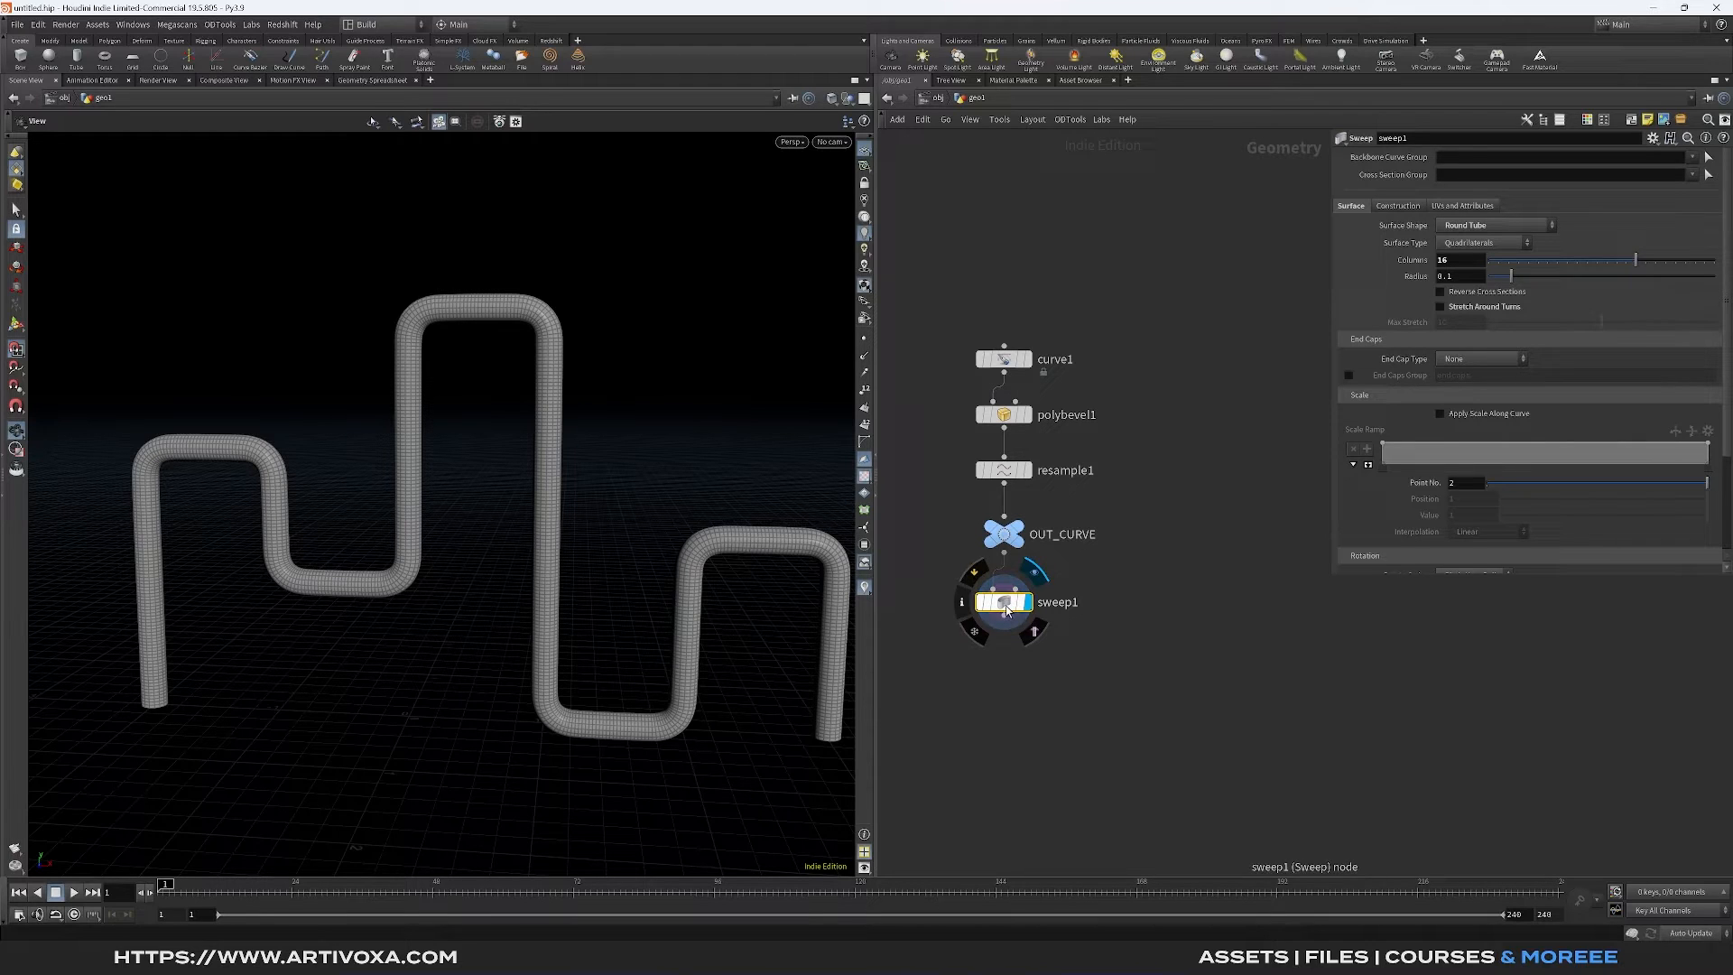
alt+drag(1009, 611, 1241, 603)
middle_drag(1255, 676, 1188, 659)
drag(1353, 581, 1351, 700)
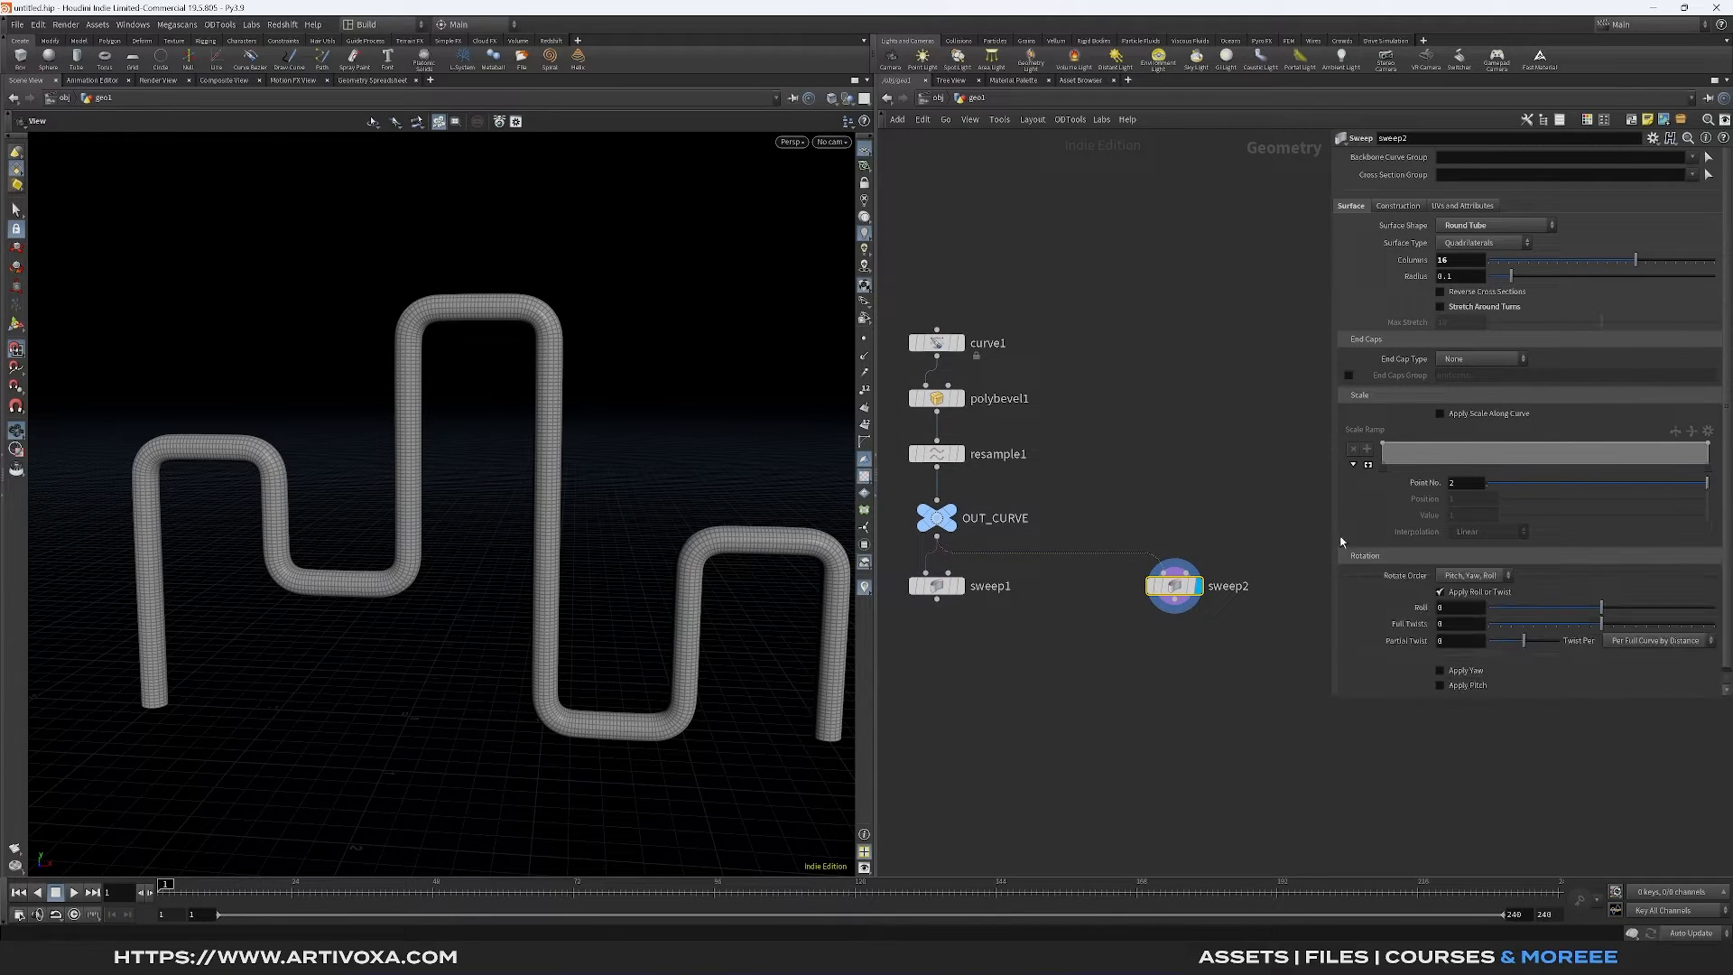
Enable Apply Scale Along Curve on the duplicated sweep, widen its ramp view and set the radius to 0.25
drag(1332, 540, 1242, 545)
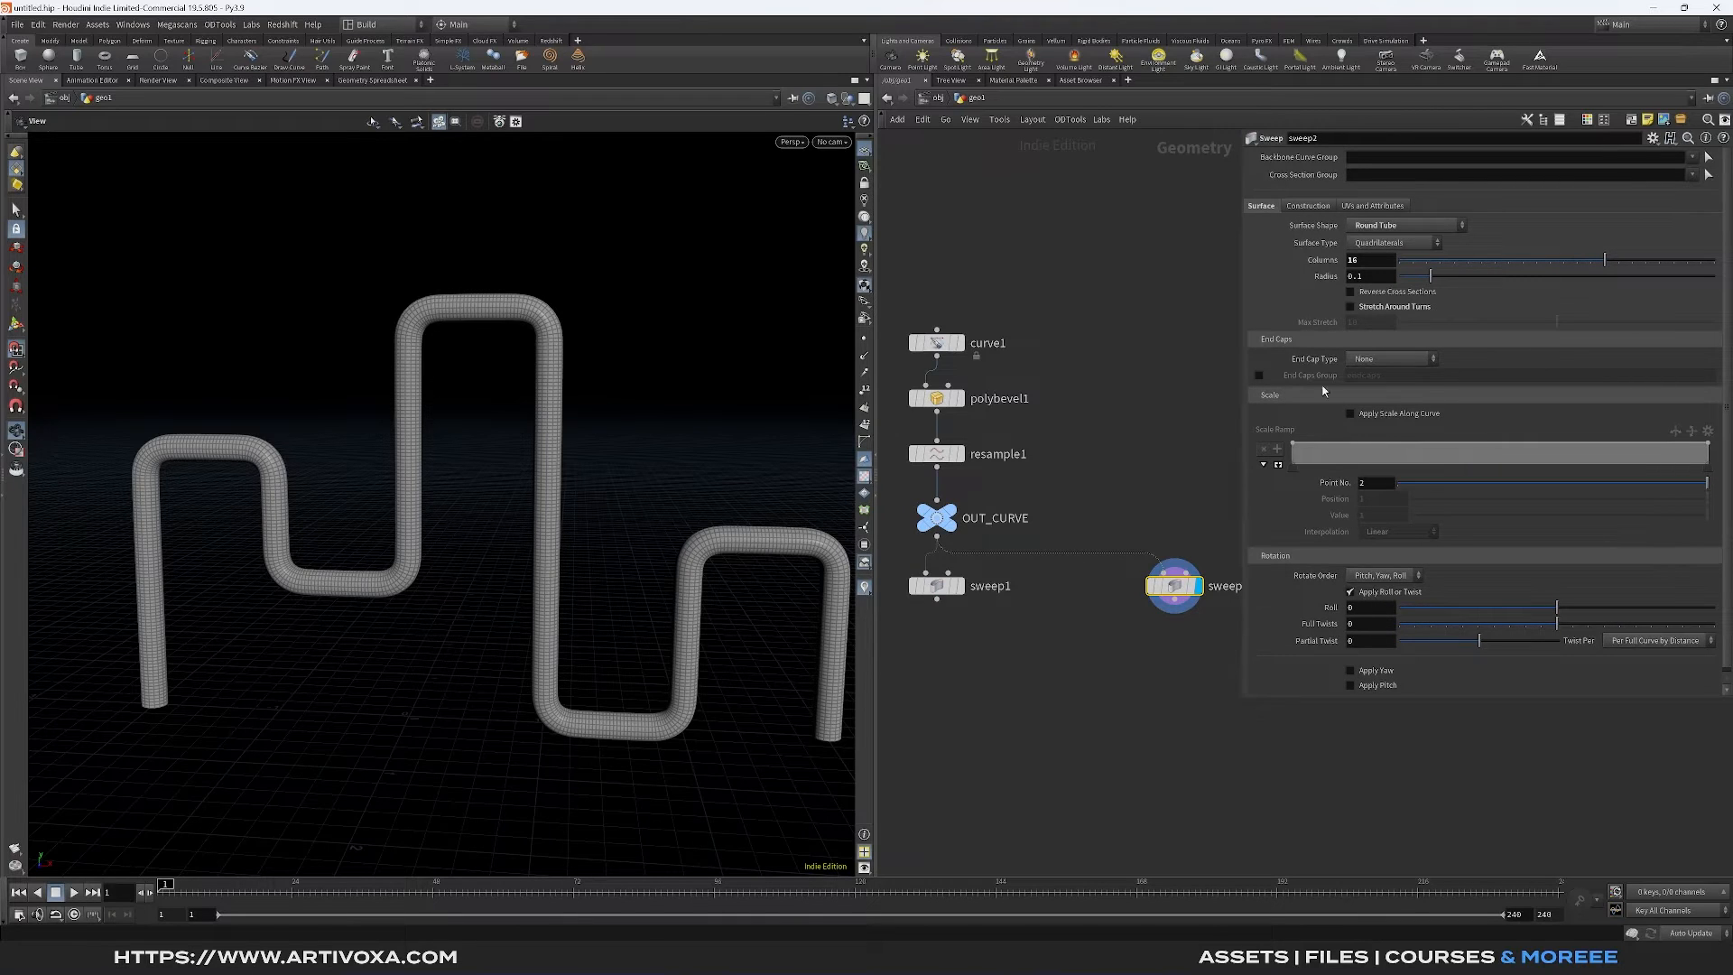
click(1351, 414)
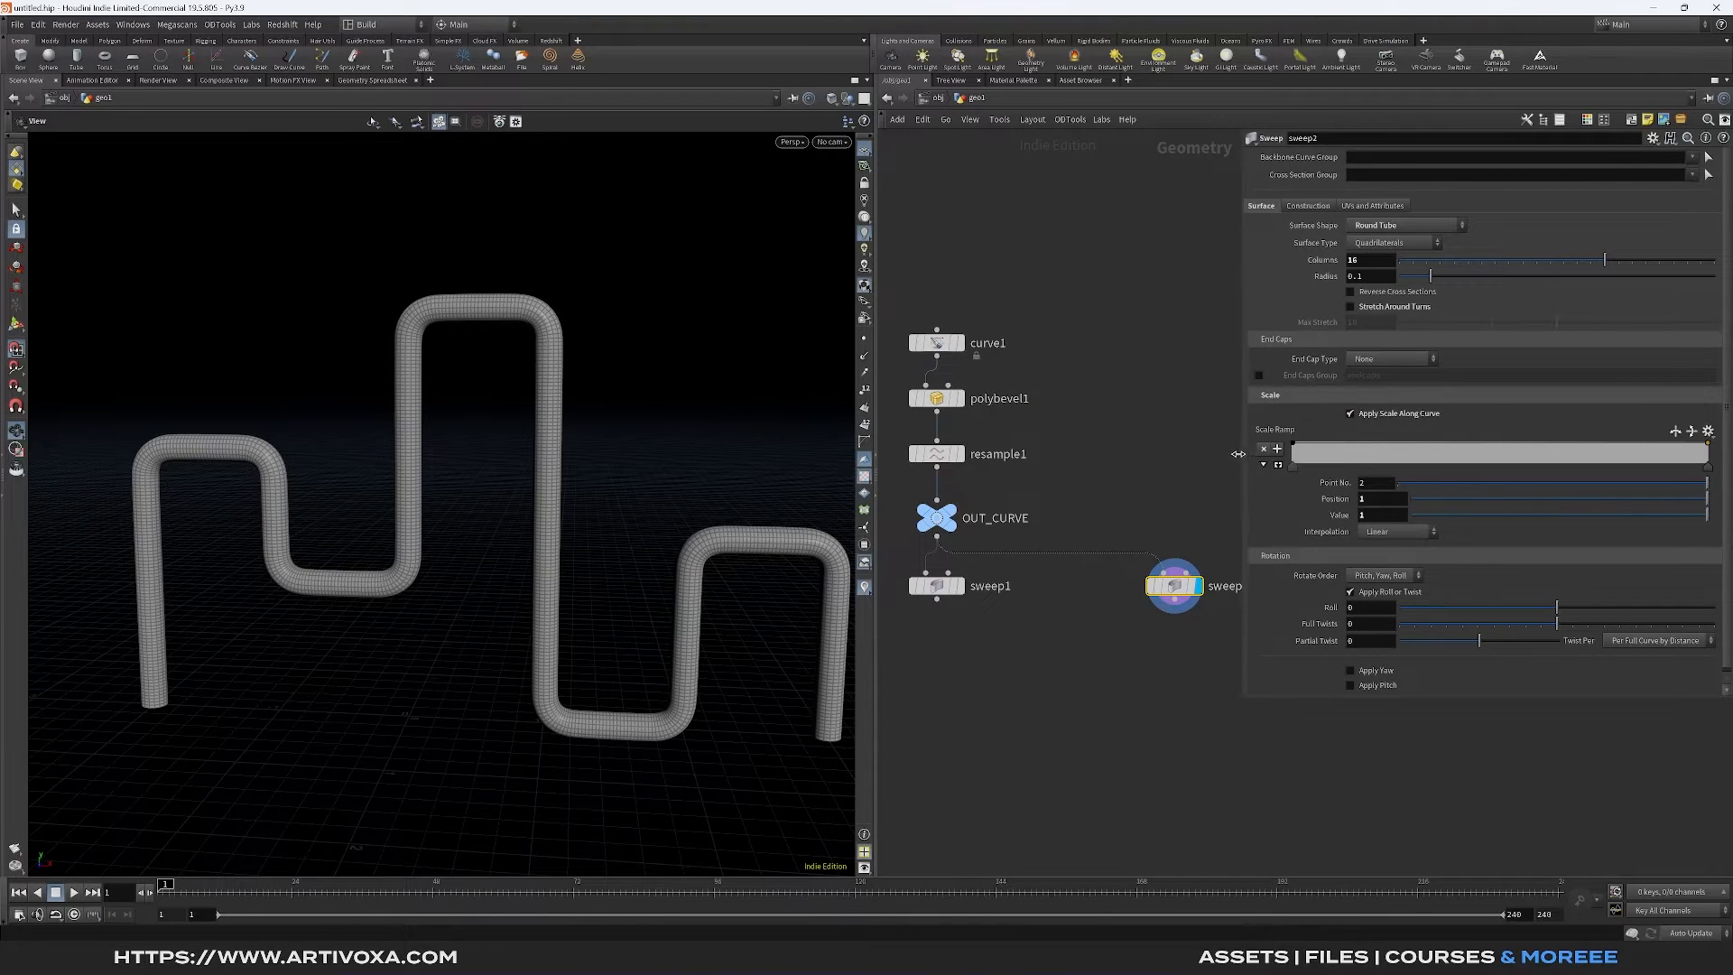
drag(1239, 454, 1043, 468)
click(1166, 464)
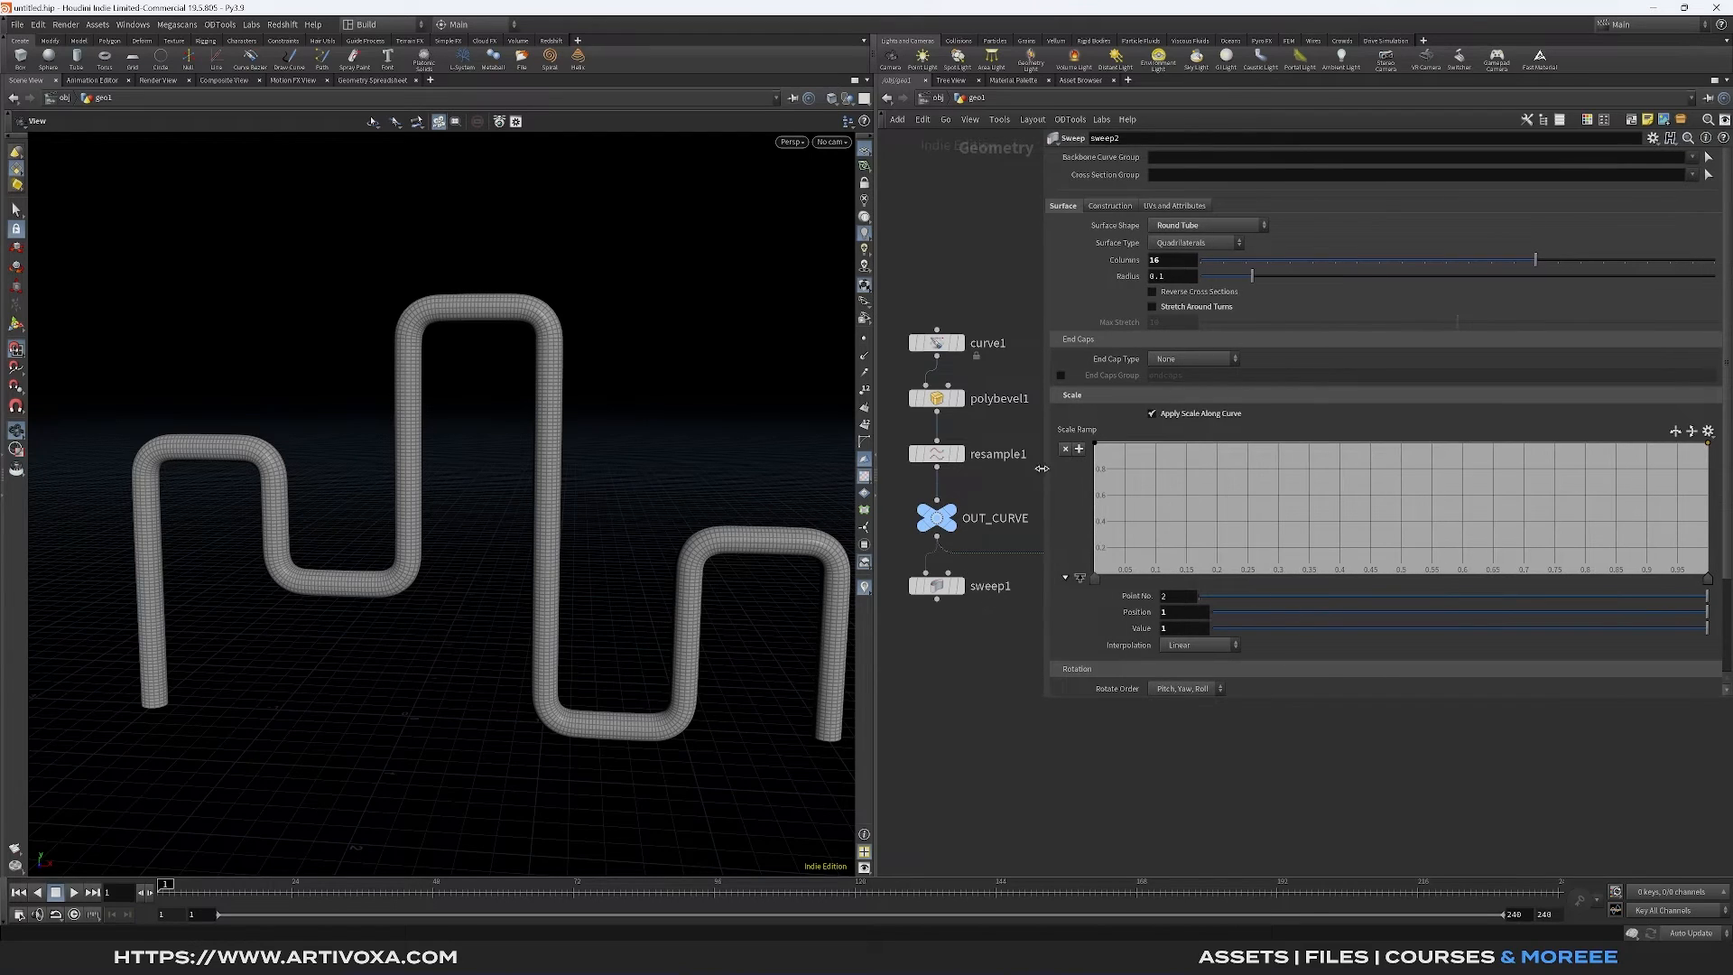
drag(294, 572, 319, 566)
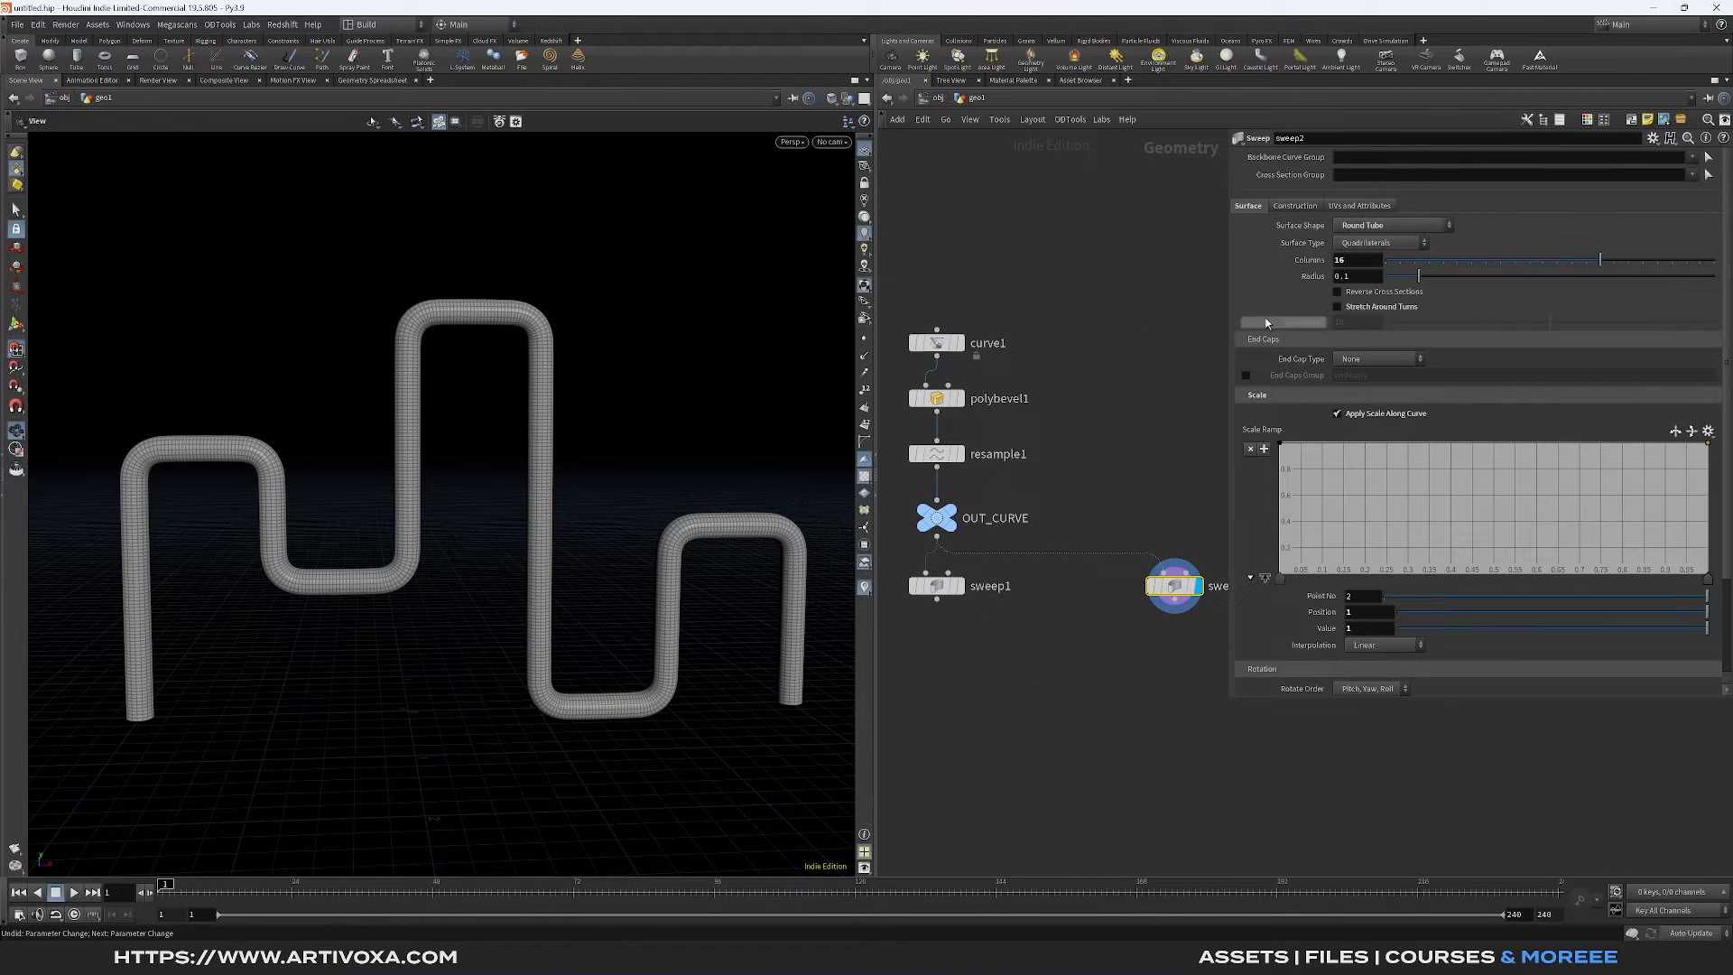
click(1358, 278)
text(25)
key(Return)
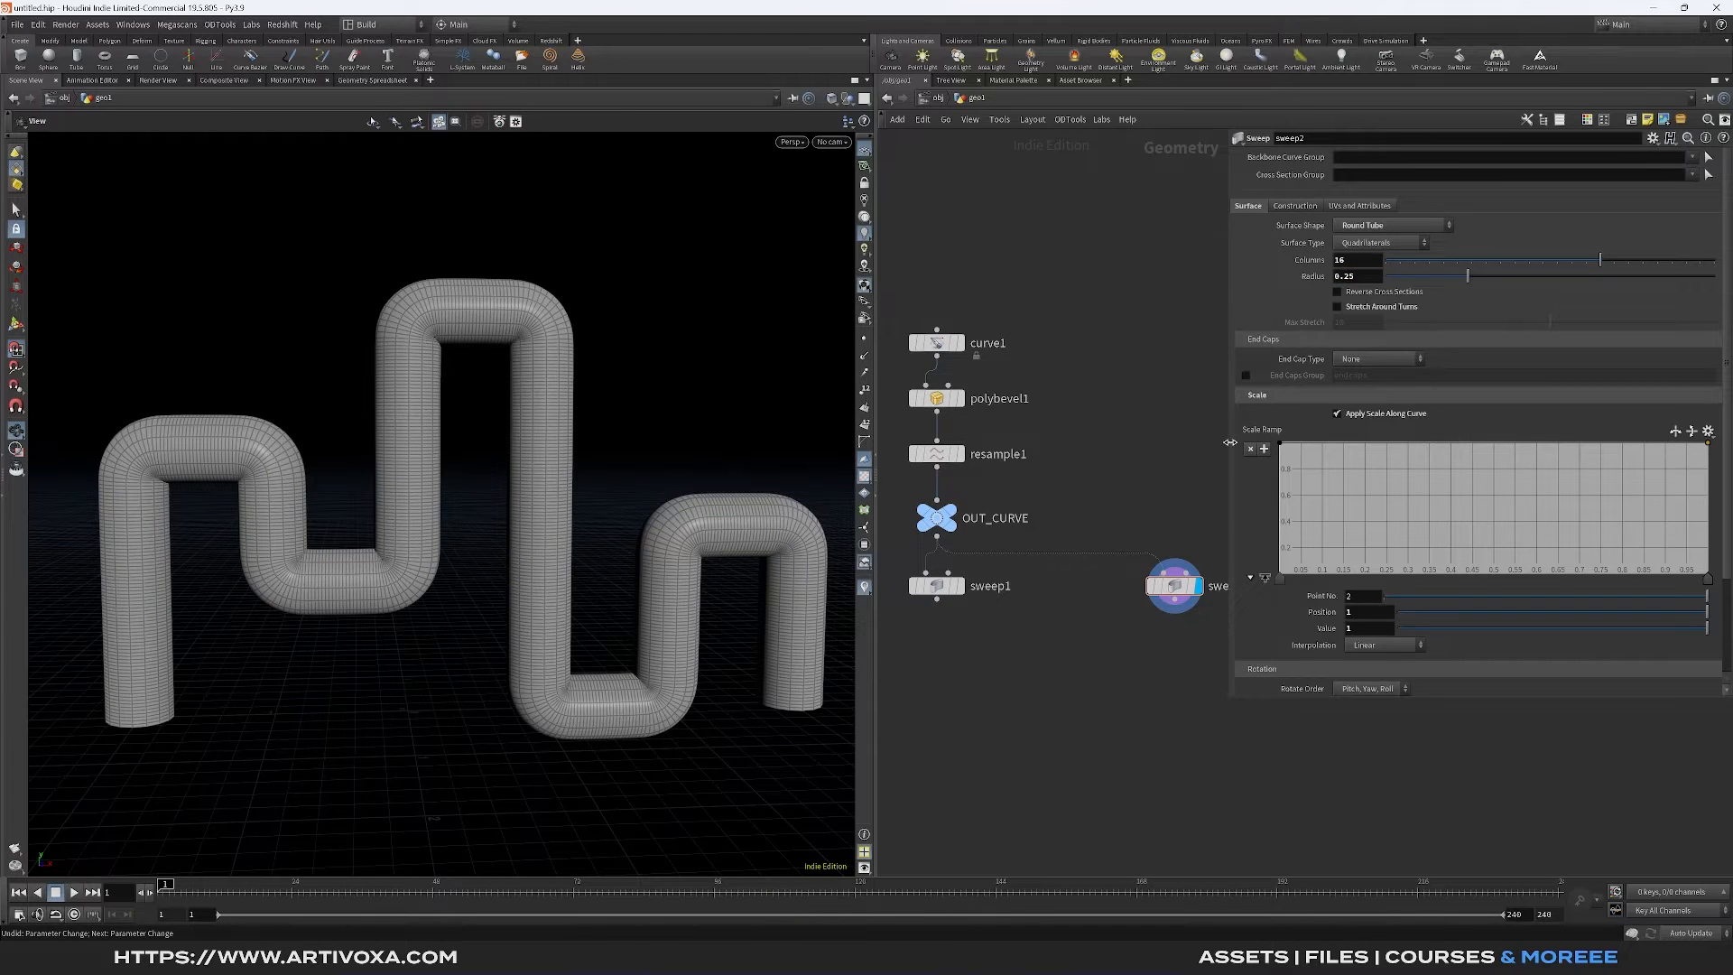
Shape the first half of the sweep2 scale ramp into plateaus alternating between full value and low dips
drag(1230, 442, 1183, 527)
click(1184, 528)
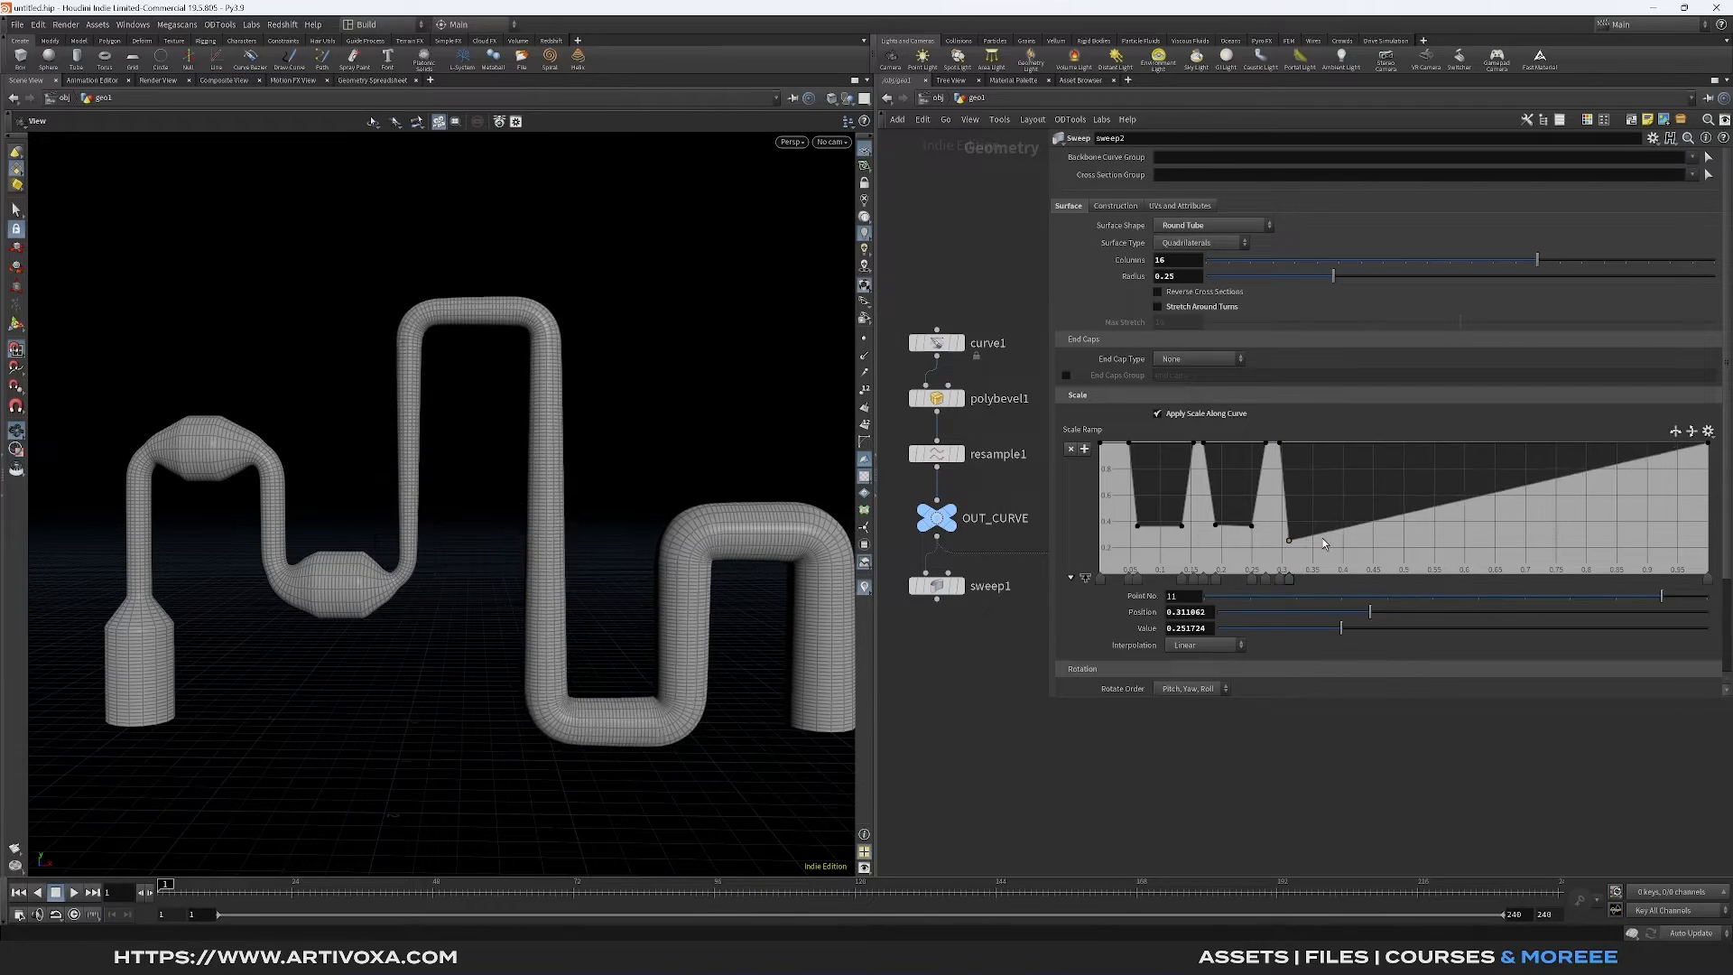
click(1307, 540)
click(1392, 443)
drag(1338, 578, 1284, 580)
drag(1272, 443, 1273, 463)
click(1319, 443)
click(1399, 541)
drag(1391, 579, 1347, 579)
drag(1399, 578, 1475, 579)
Extend the alternating full-value plateaus and low dips through the second half of the scale ramp to its end
click(1416, 538)
click(1430, 443)
click(1460, 443)
click(1486, 537)
click(1498, 443)
drag(1498, 580, 1508, 579)
click(1508, 443)
click(1521, 537)
drag(1491, 580, 1501, 579)
click(1543, 532)
drag(1521, 536, 1607, 579)
click(1574, 441)
click(1604, 441)
click(1616, 533)
click(1664, 528)
click(1675, 443)
Slide the scale ramp points so the thick sections sit on the straight runs and the bends stay thin
drag(451, 533, 542, 532)
drag(1215, 580, 1211, 579)
drag(1203, 580, 1207, 580)
drag(1182, 580, 1164, 580)
drag(1129, 581, 1151, 581)
click(1454, 580)
mouse_move(560, 542)
mouse_down()
mouse_move(483, 540)
mouse_move(531, 544)
mouse_up()
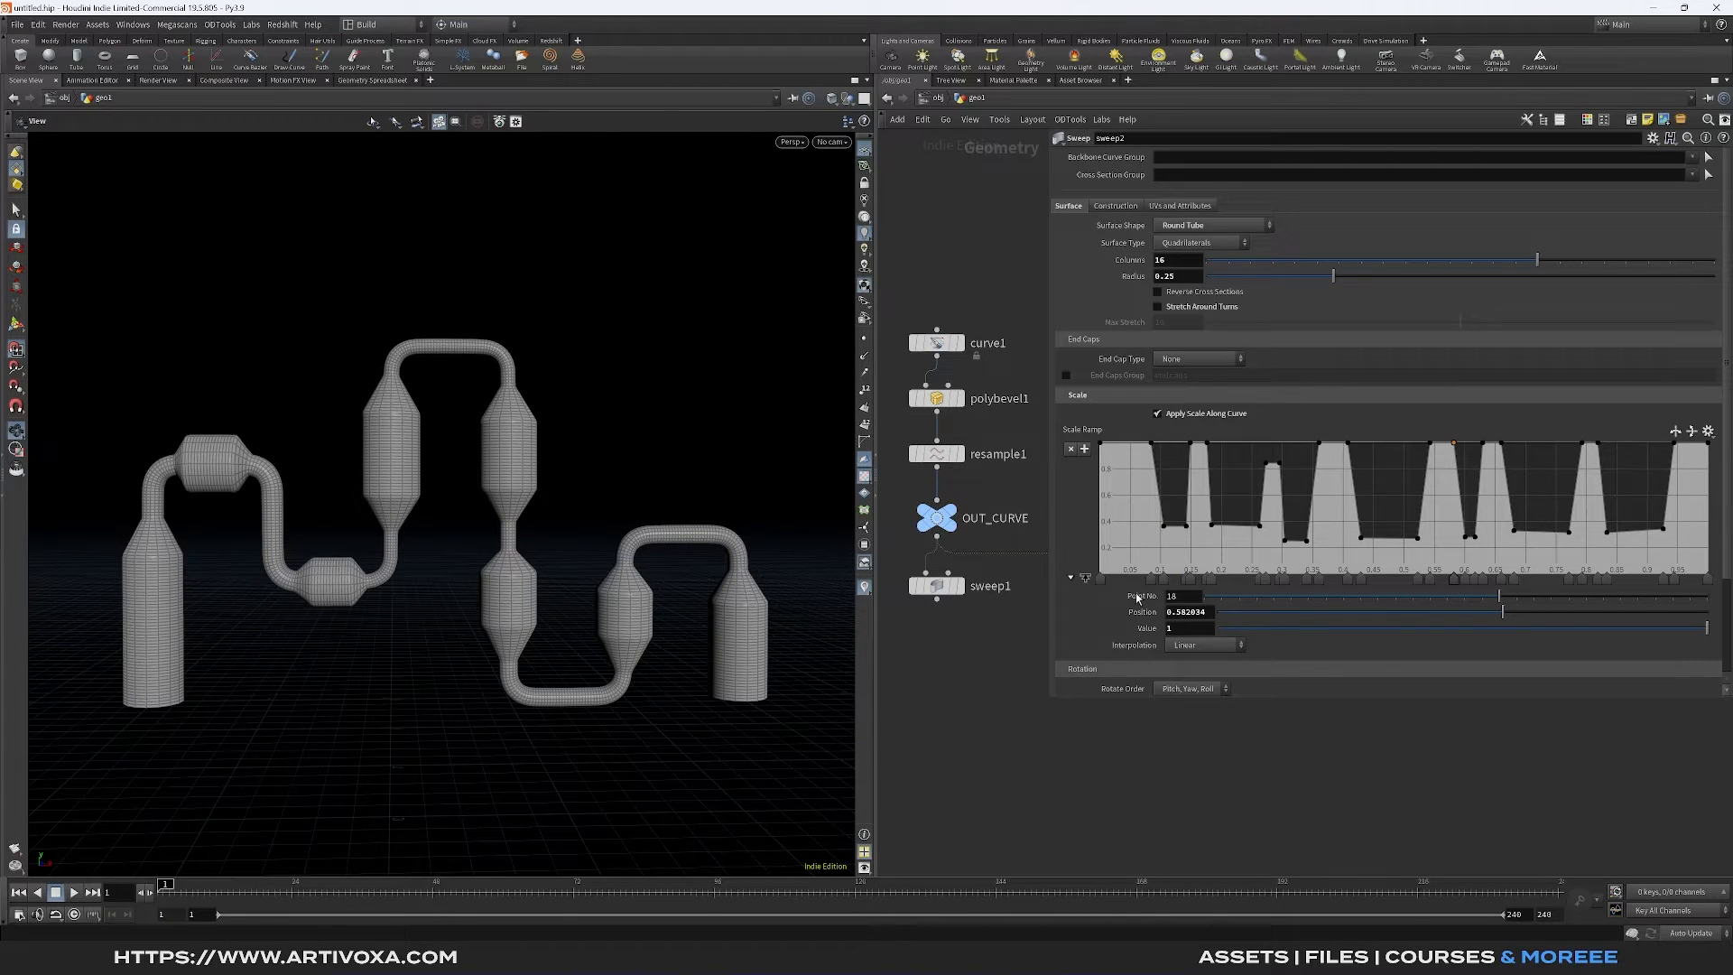
Select all points of the scale ramp and set their interpolation to Monotone Cubic
key(Caps_Lock)
click(1101, 579)
shift+click(1152, 580)
shift+click(1164, 581)
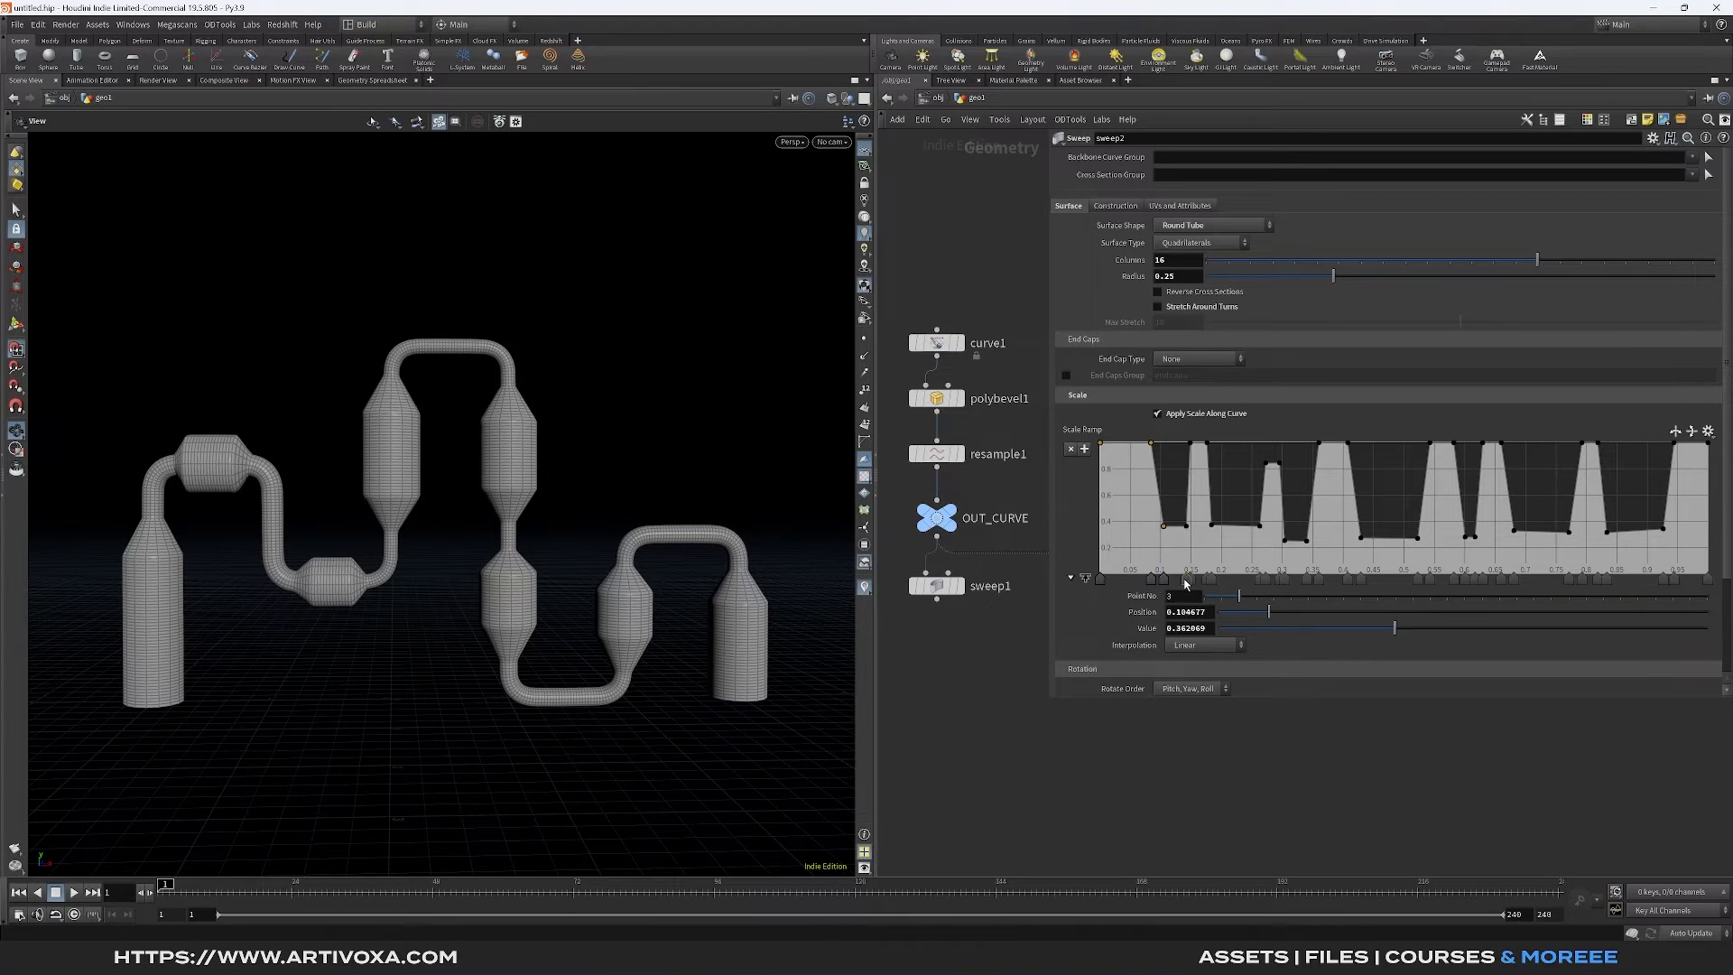
shift+click(1187, 580)
shift+click(1208, 584)
key(ctrl+a)
click(1191, 646)
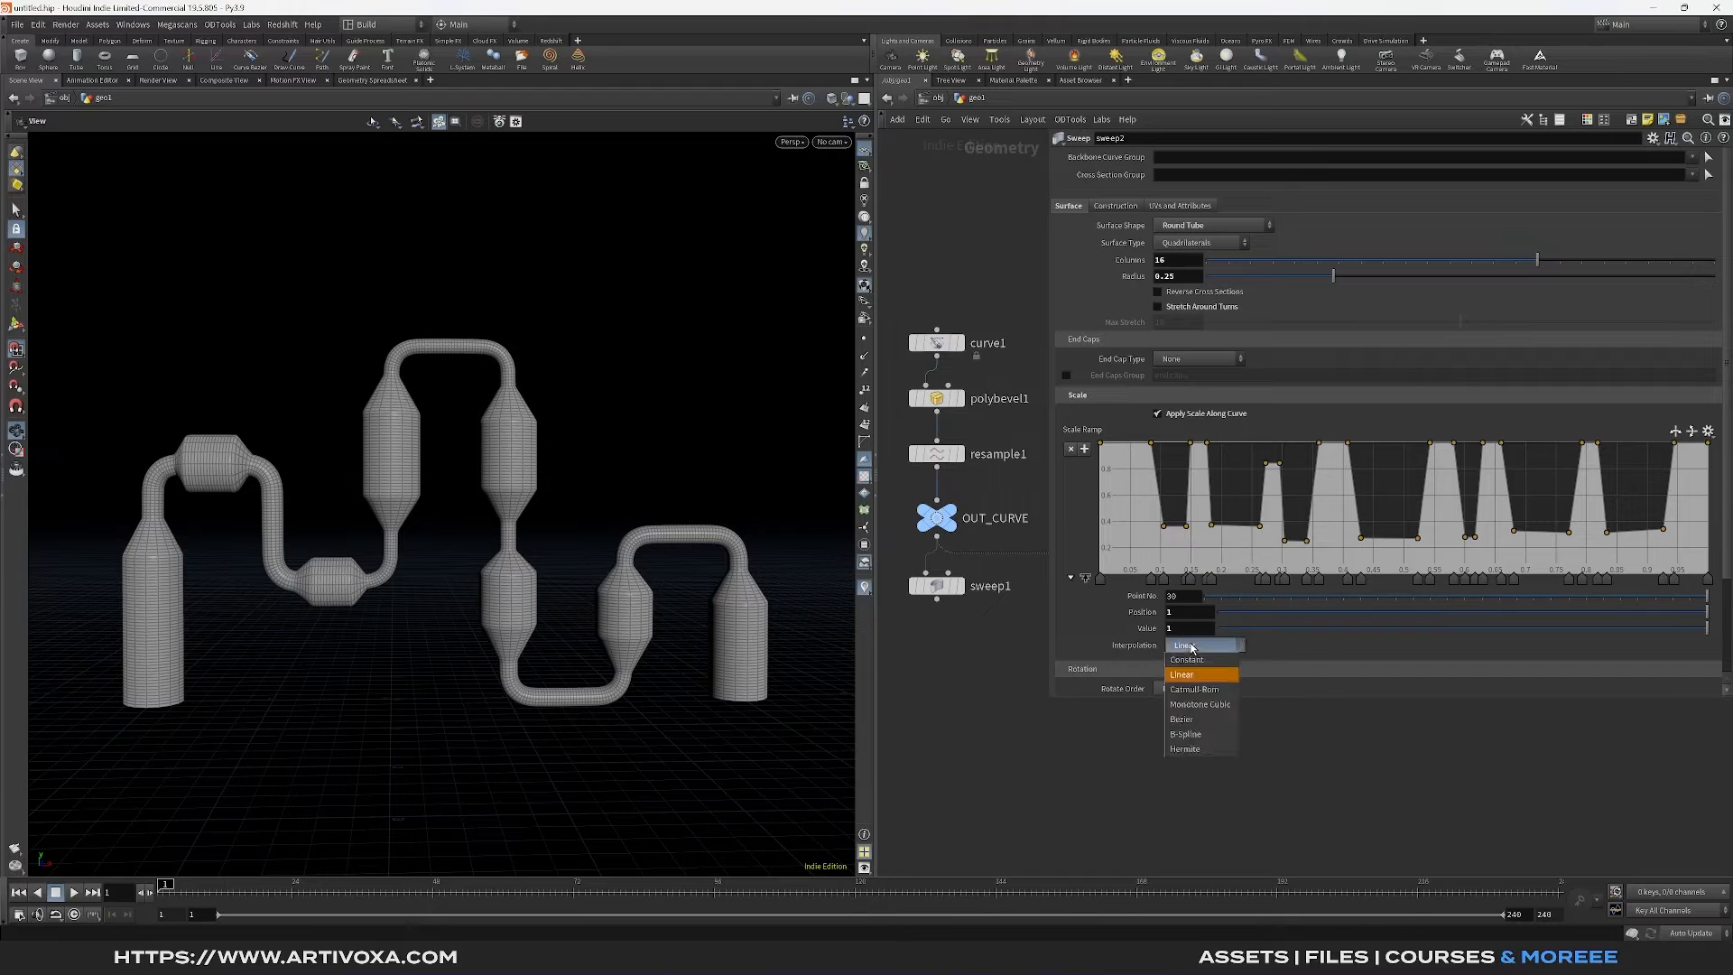
click(1197, 705)
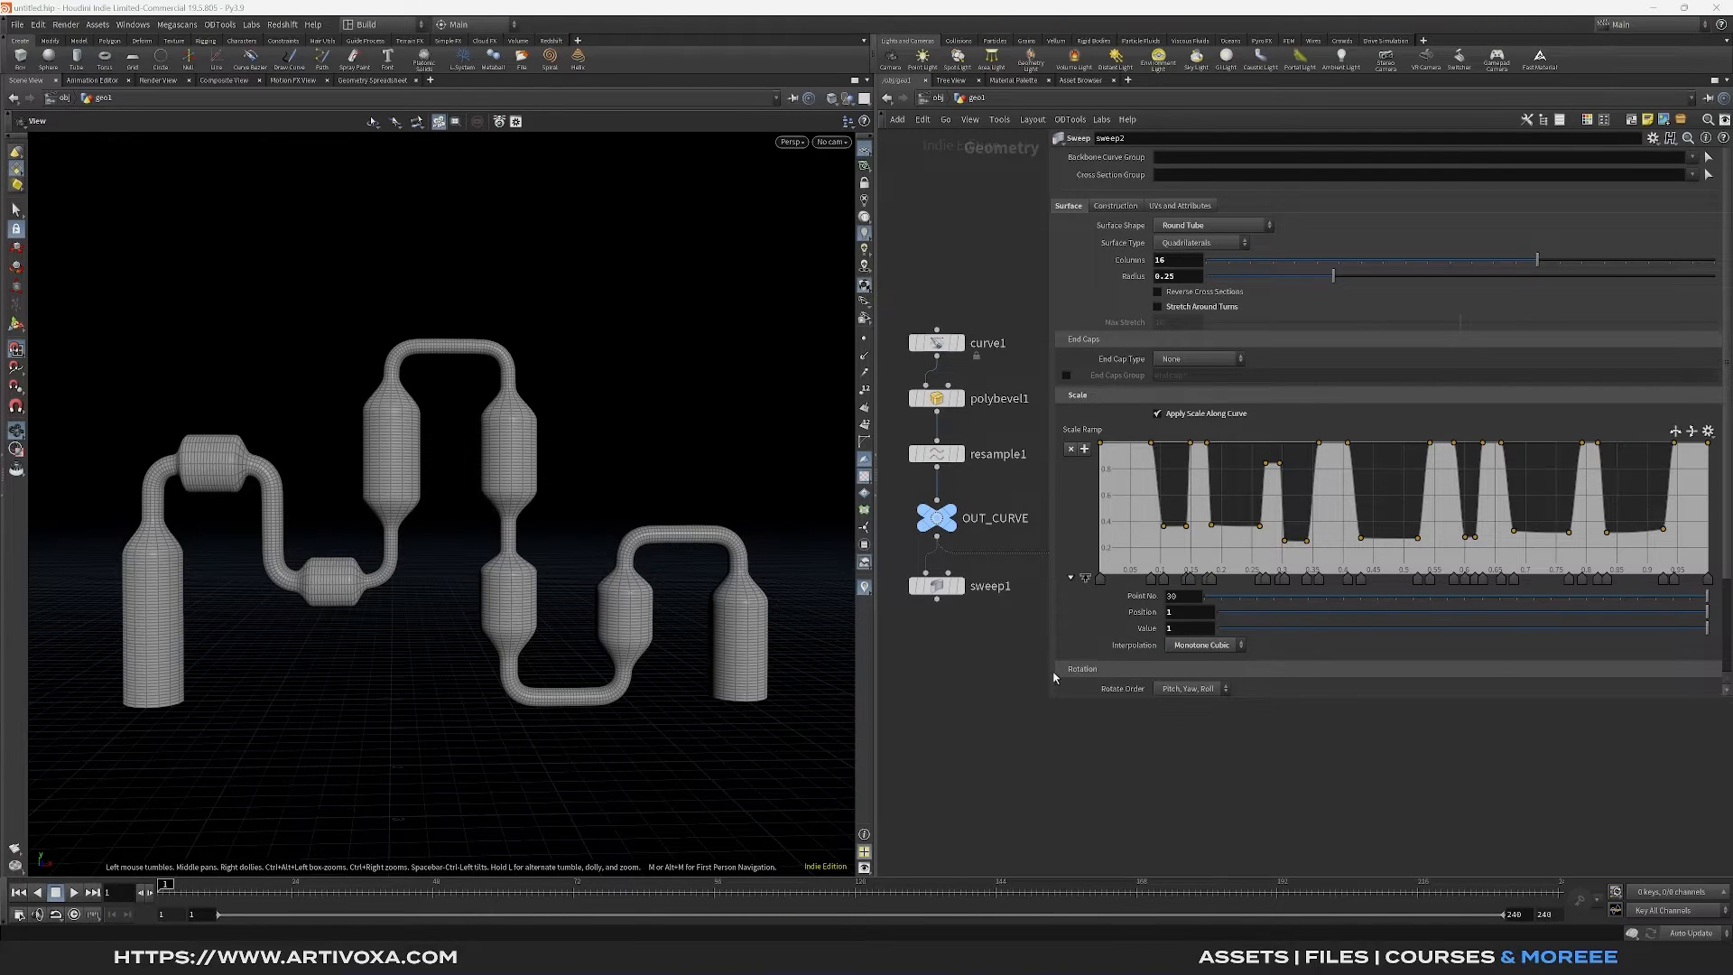
Narrow the parameter area again and display the plain pipe from sweep1
drag(1047, 640, 1223, 643)
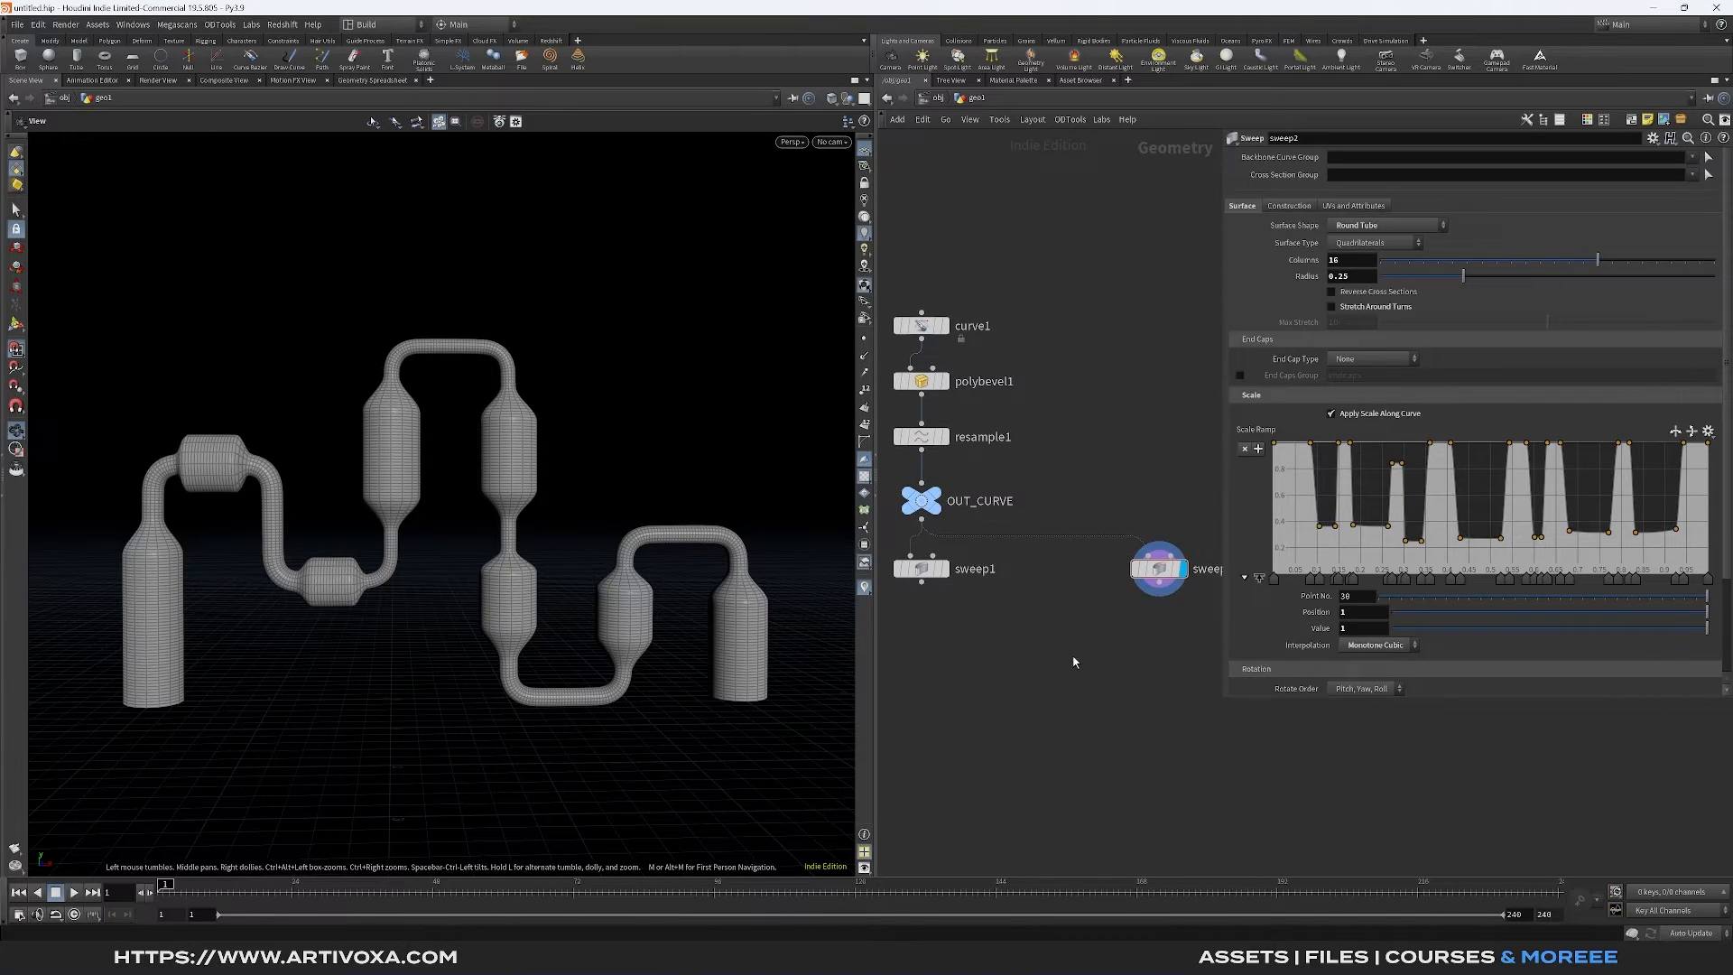
middle_drag(1014, 638, 957, 610)
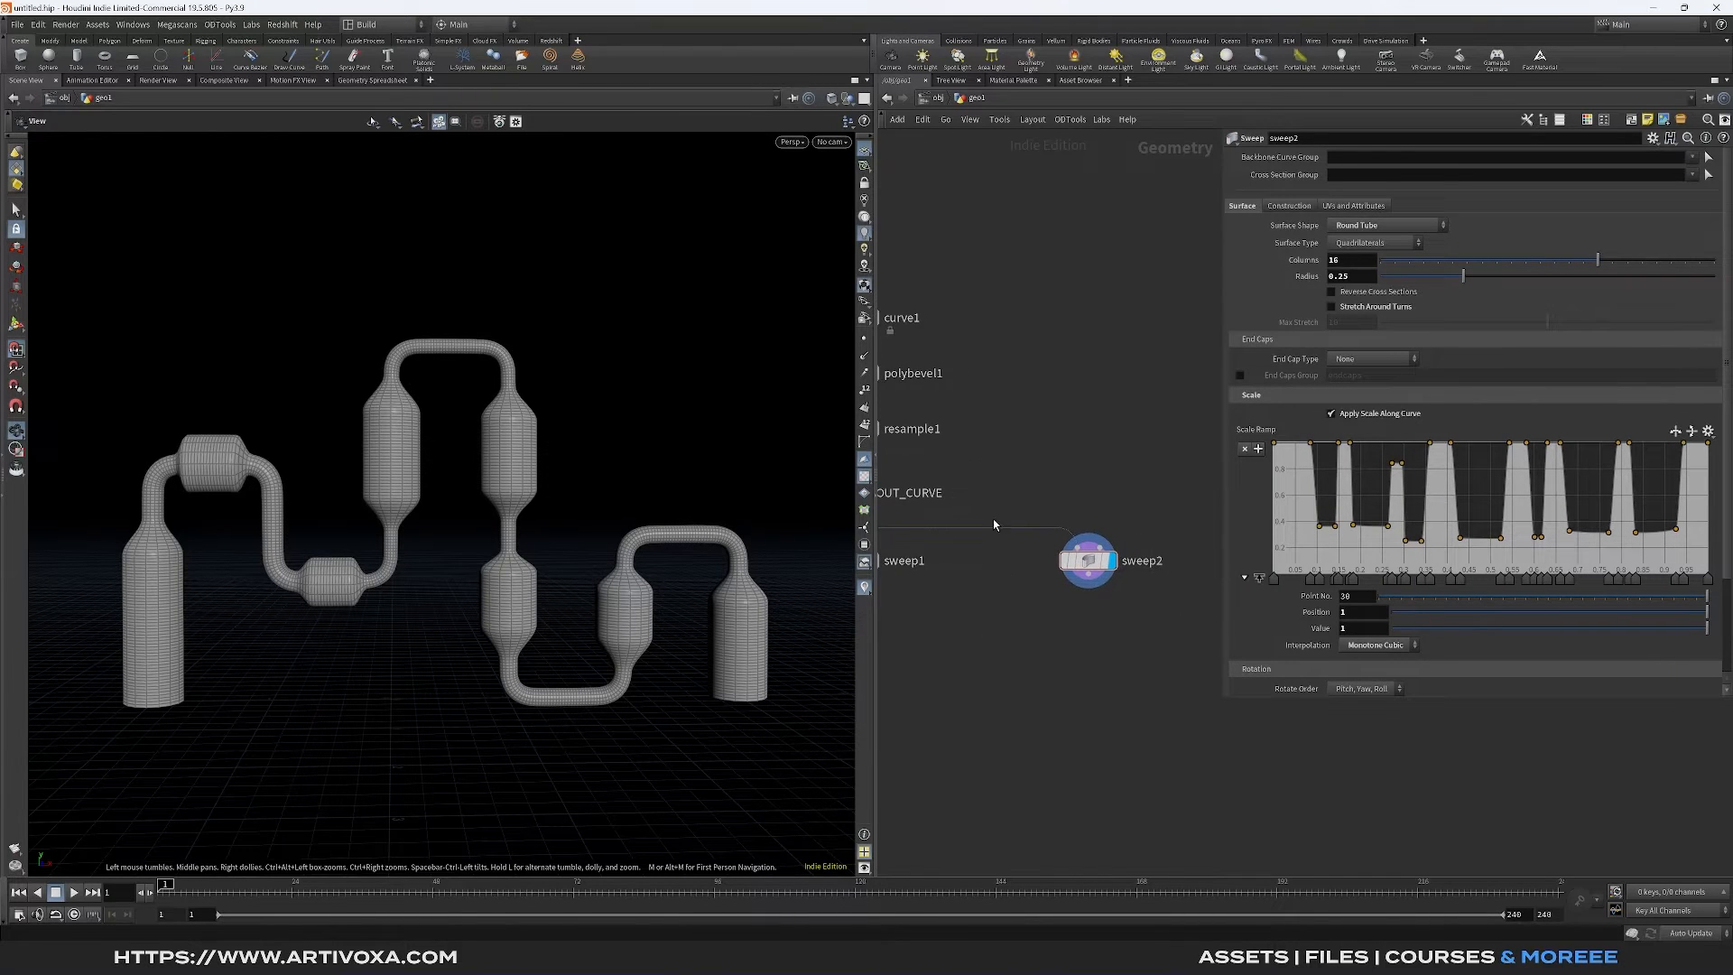
middle_drag(994, 524, 1057, 528)
click(937, 563)
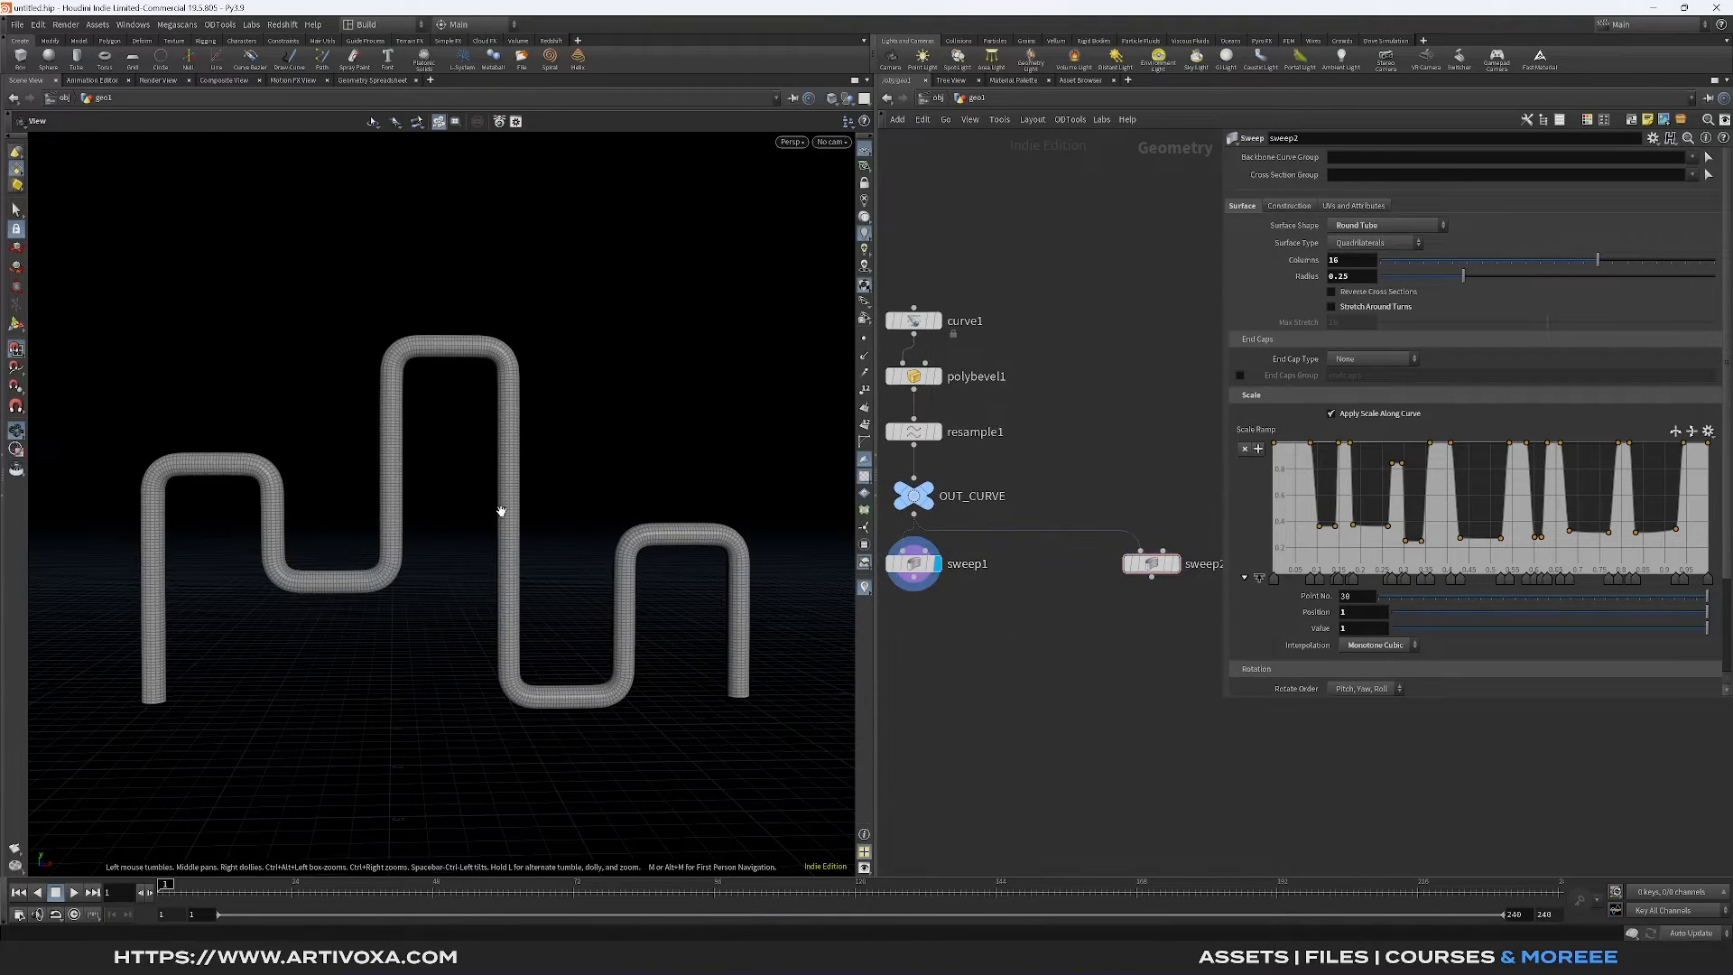
Add a PolyFrame node branching from OUT_CURVE beside sweep1 and make it the displayed node
middle_drag(956, 677, 1038, 635)
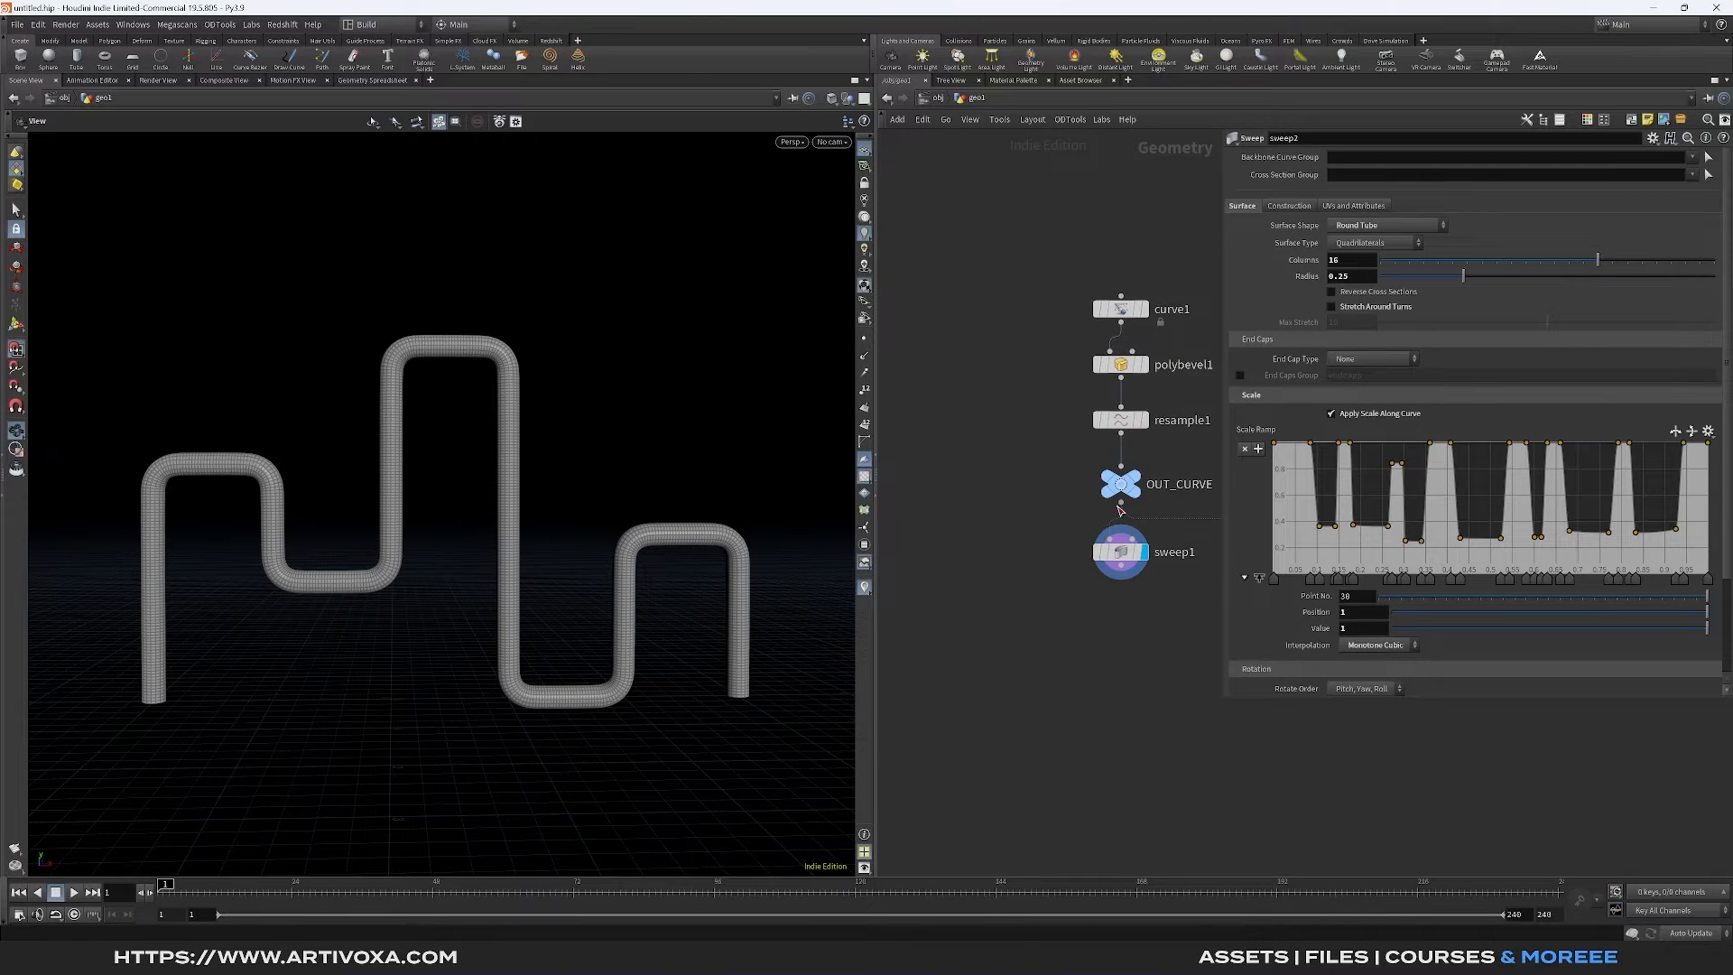
key(Tab)
text(po)
click(1058, 461)
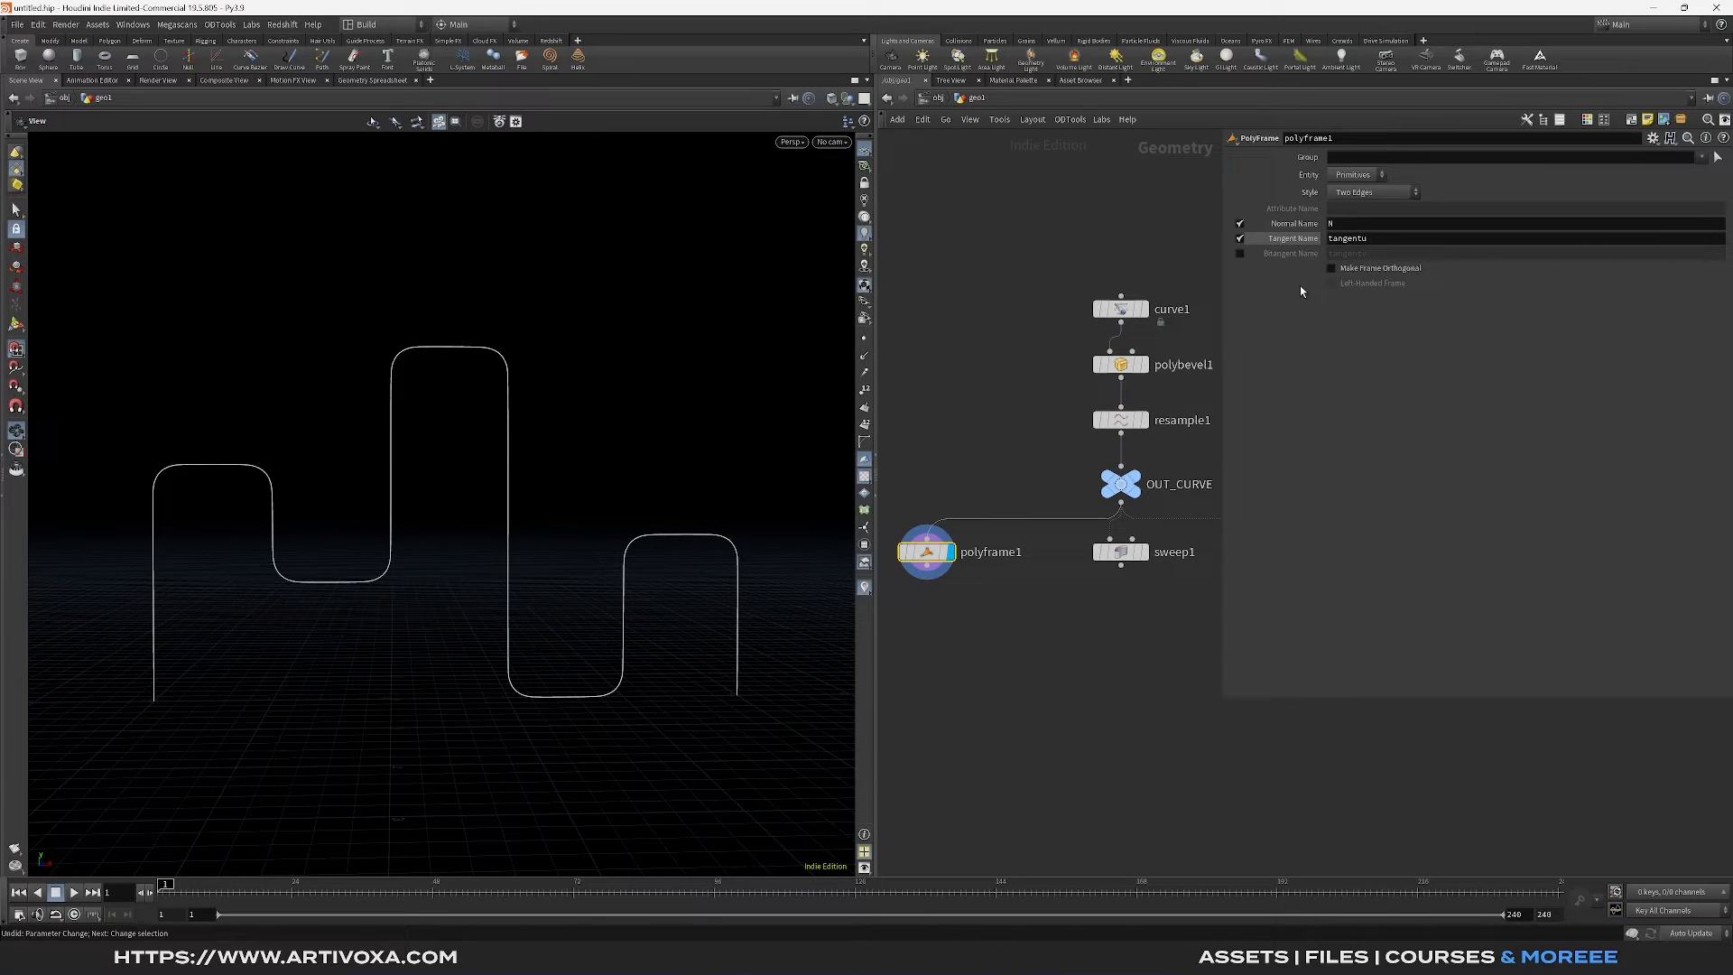
Turn off the PolyFrame's normal output and name its tangent attribute N
click(1241, 224)
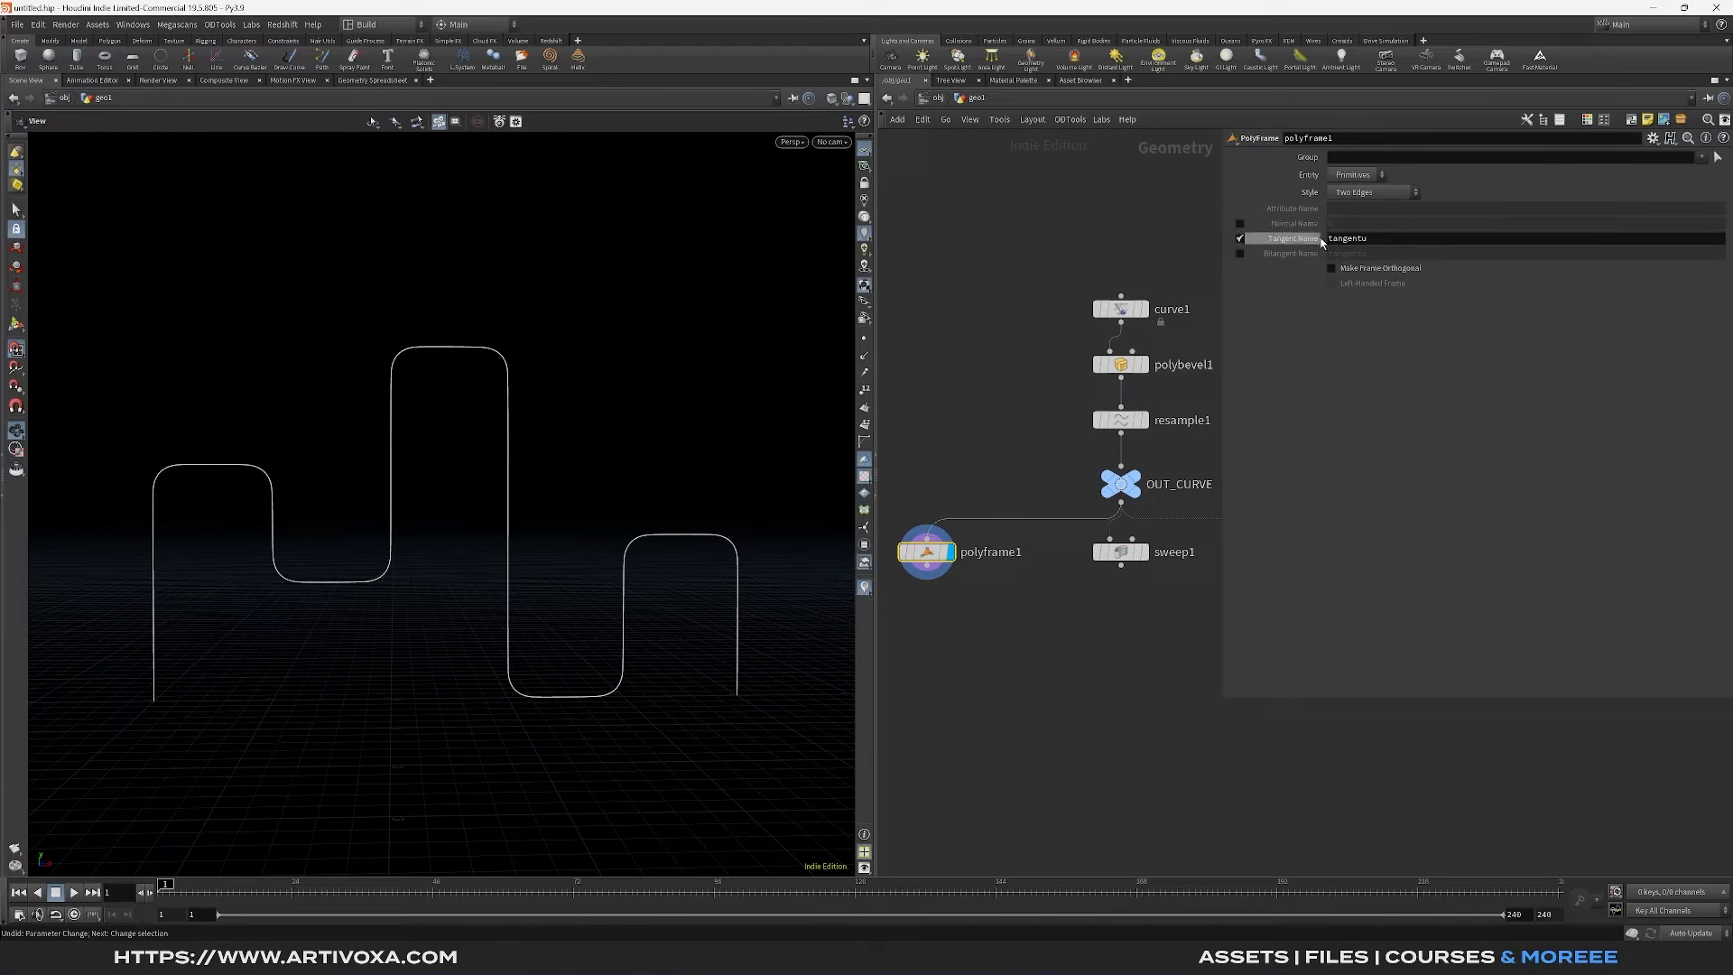
double_click(1364, 239)
text(N)
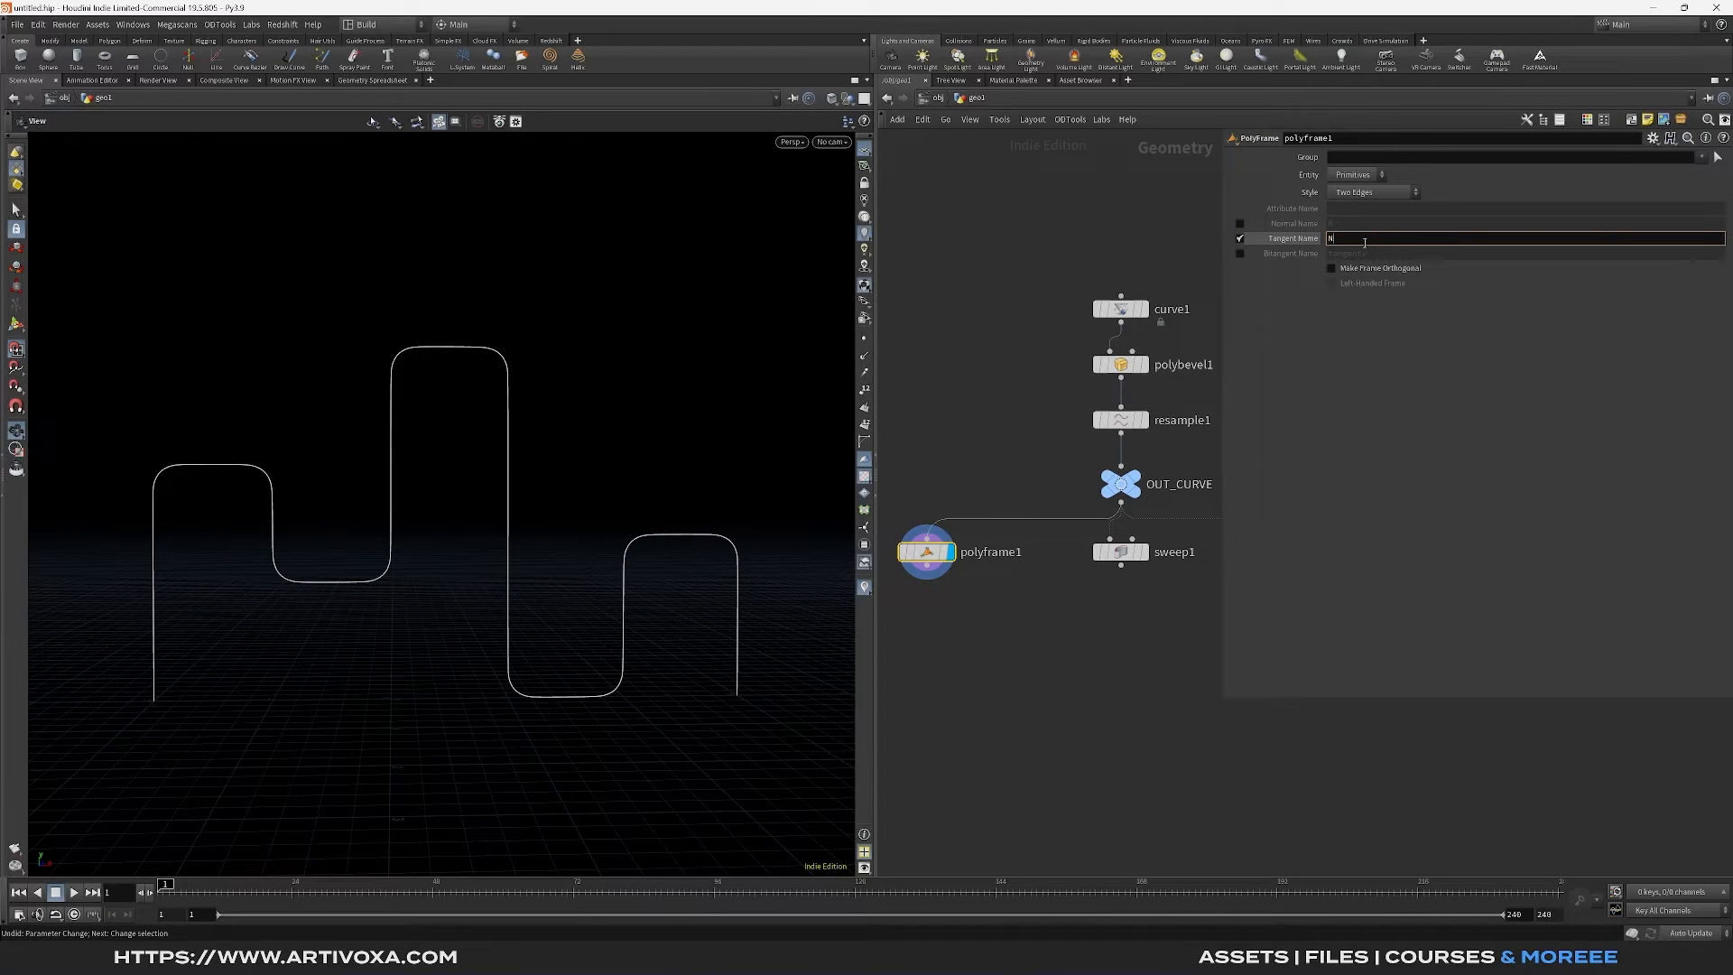
key(Return)
Add a displayed Carve node below polyframe1 and switch it from Cut to Extract
middle_drag(1004, 657, 1062, 623)
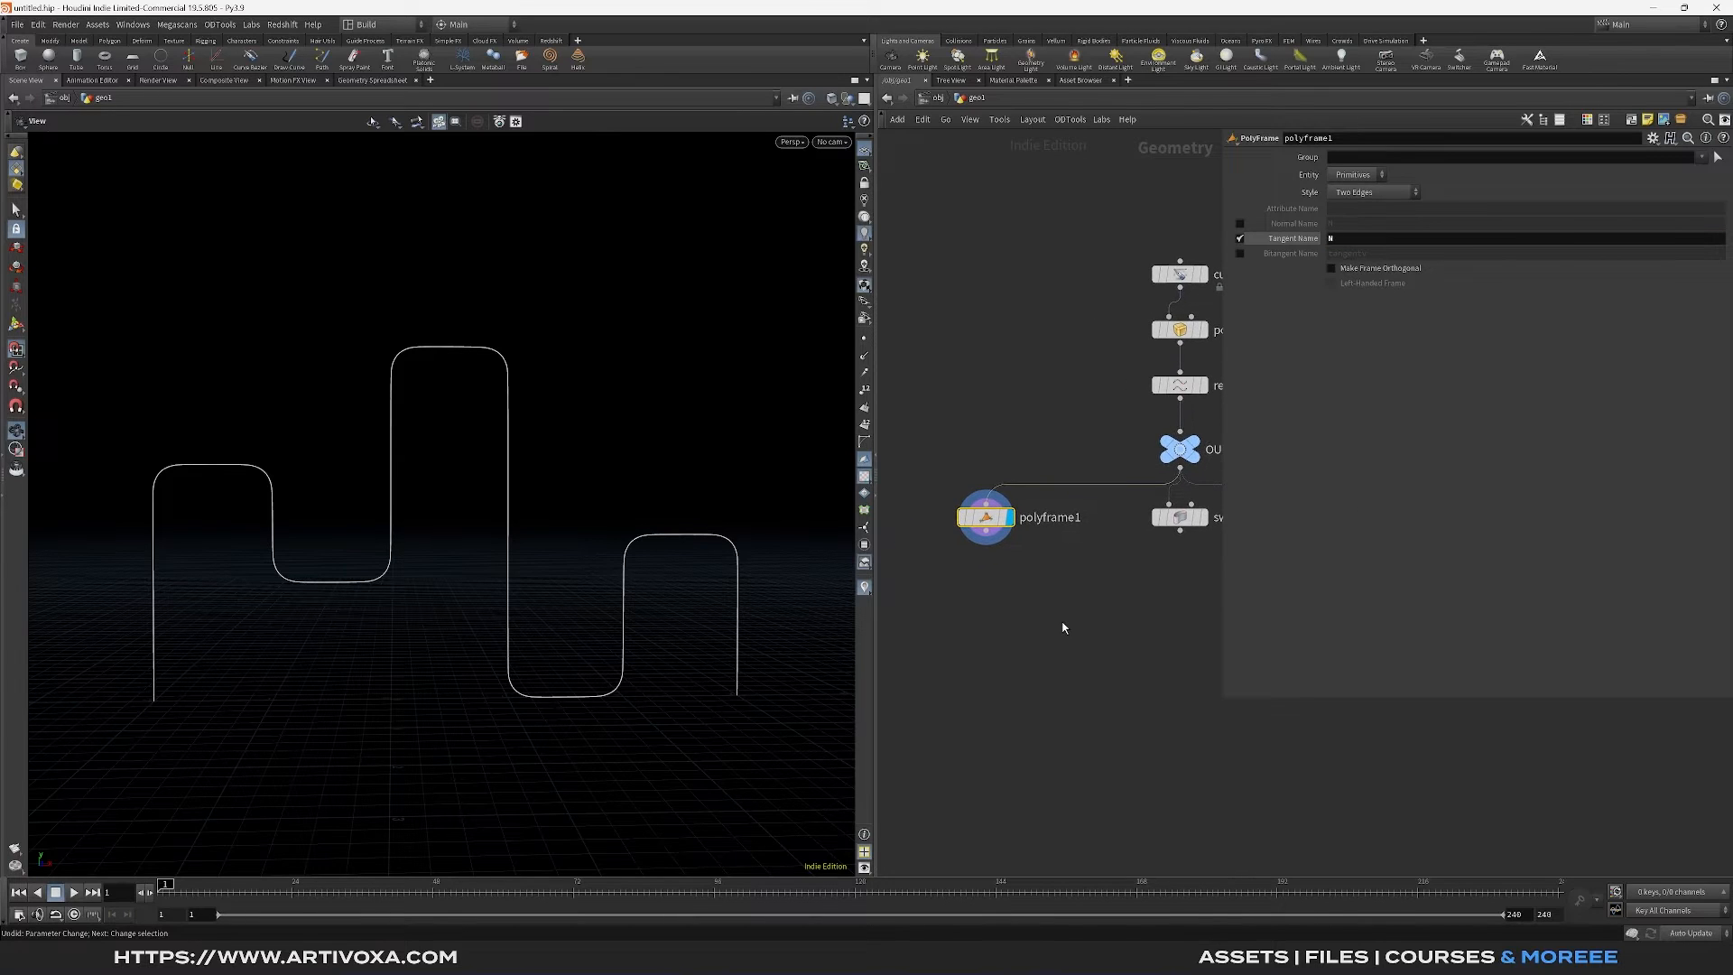
key(Tab)
text(carv)
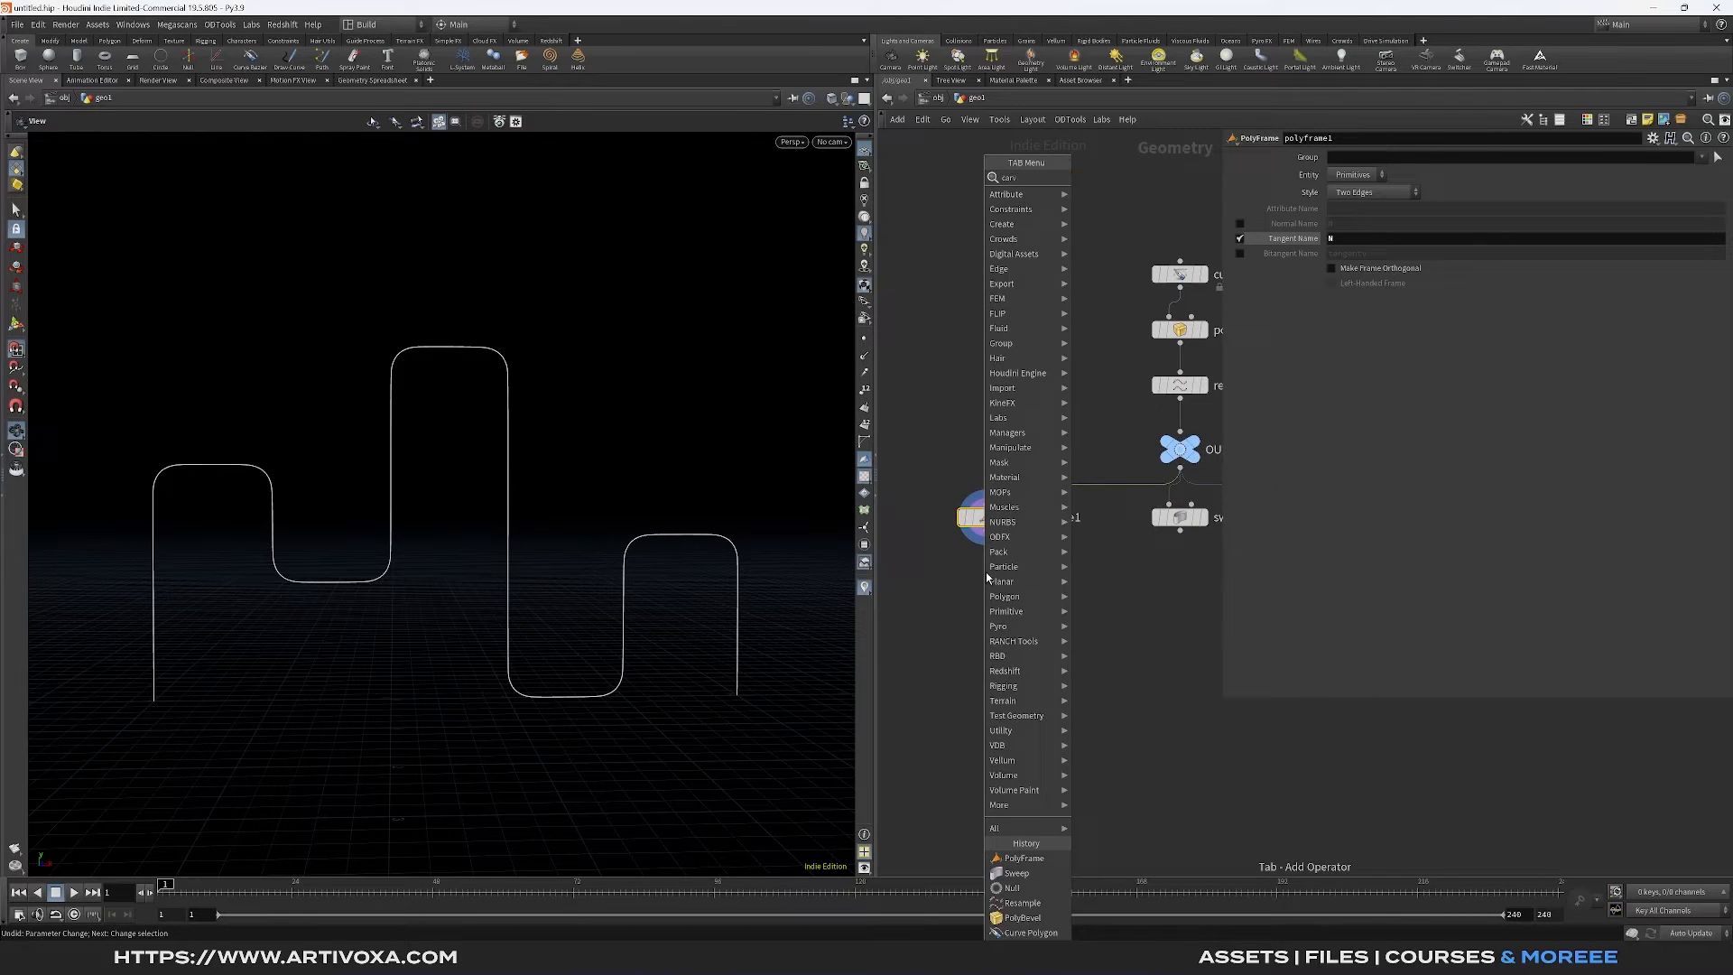
key(Return)
click(985, 578)
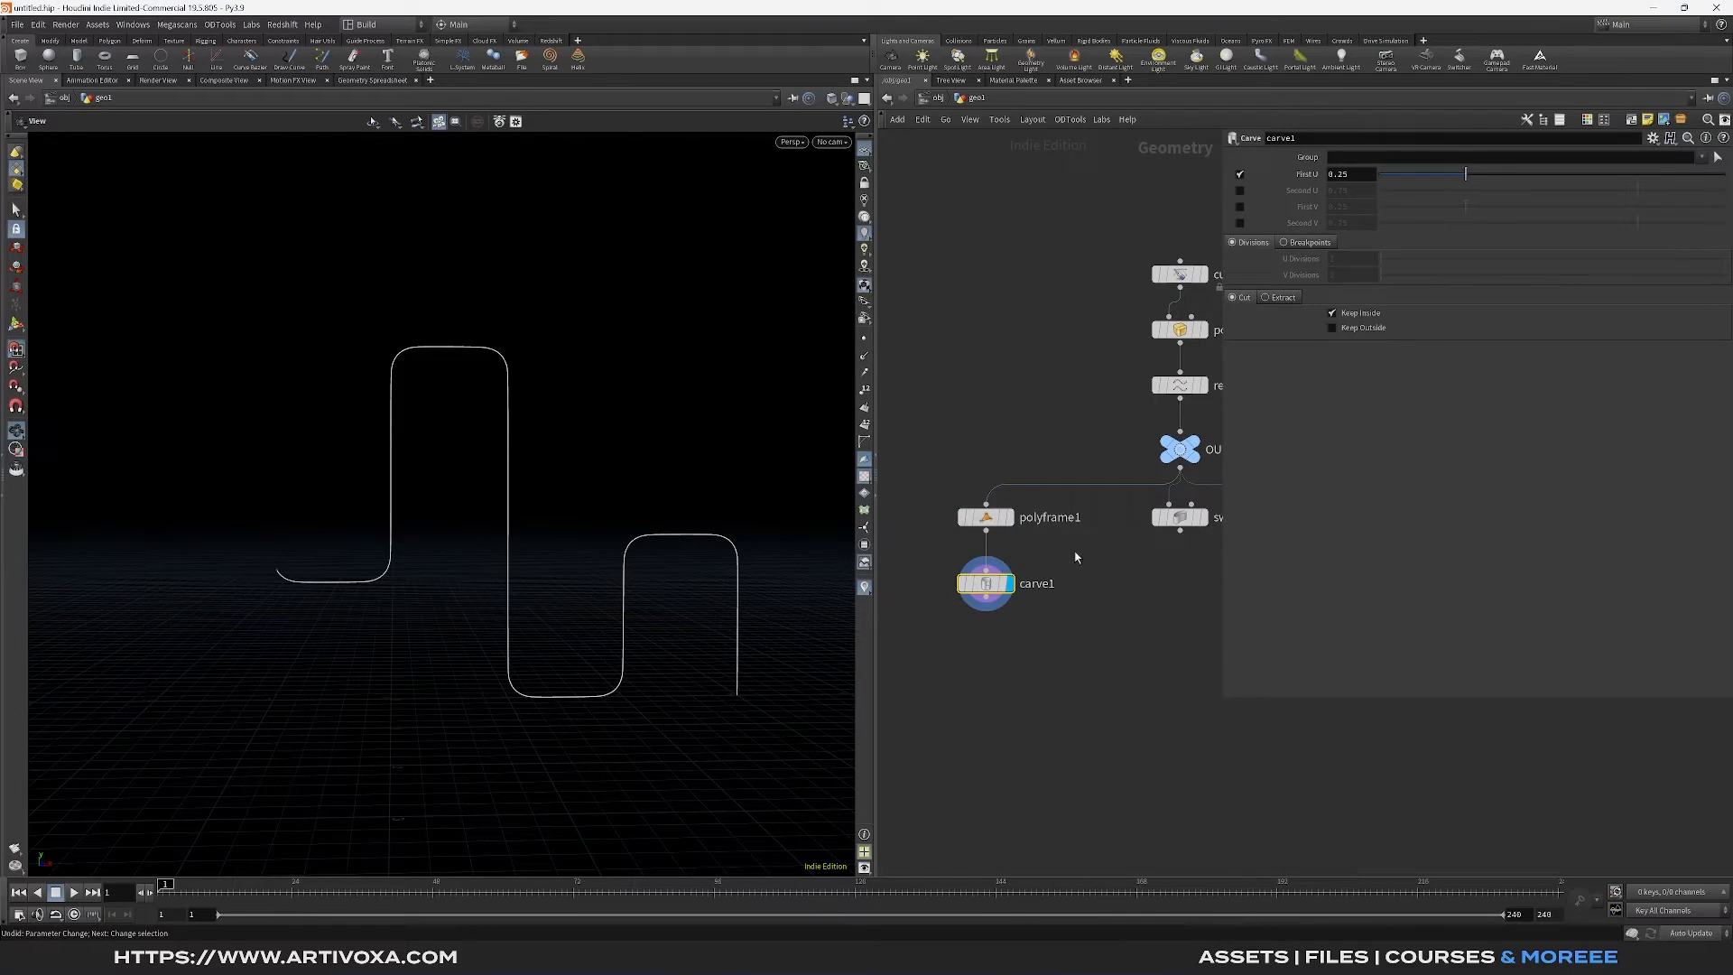
click(1267, 298)
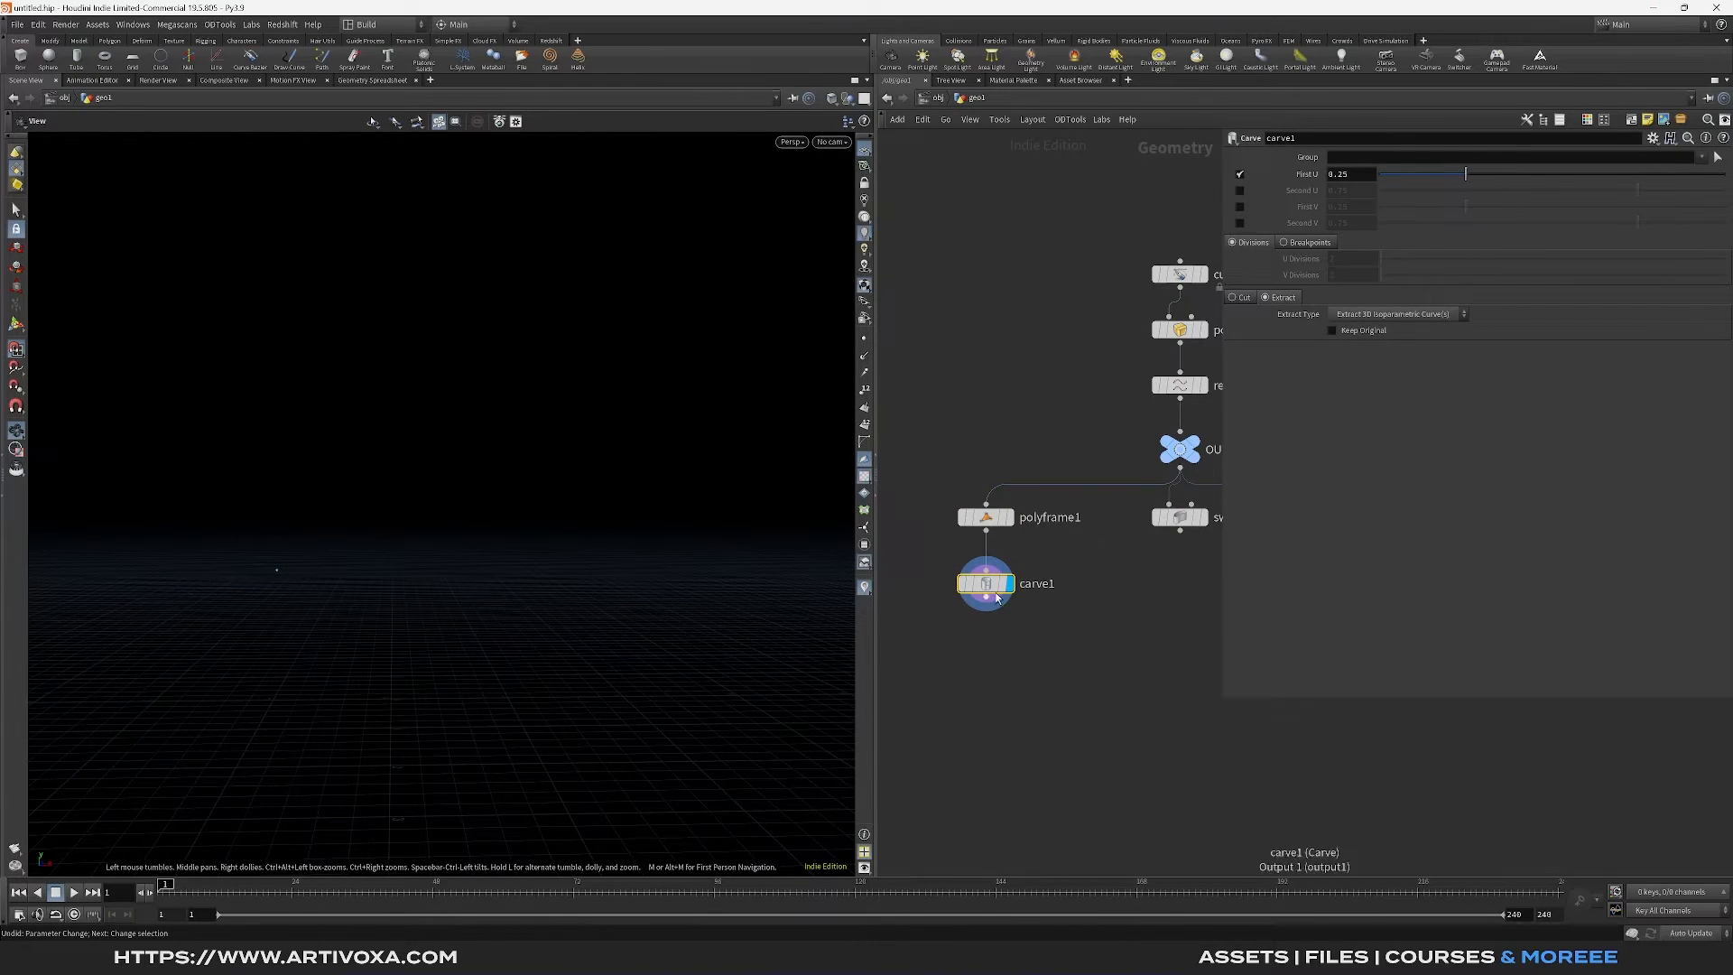
Show OUT_CURVE as a template and move the Carve node's First U to 0.295 along the curve
click(1195, 458)
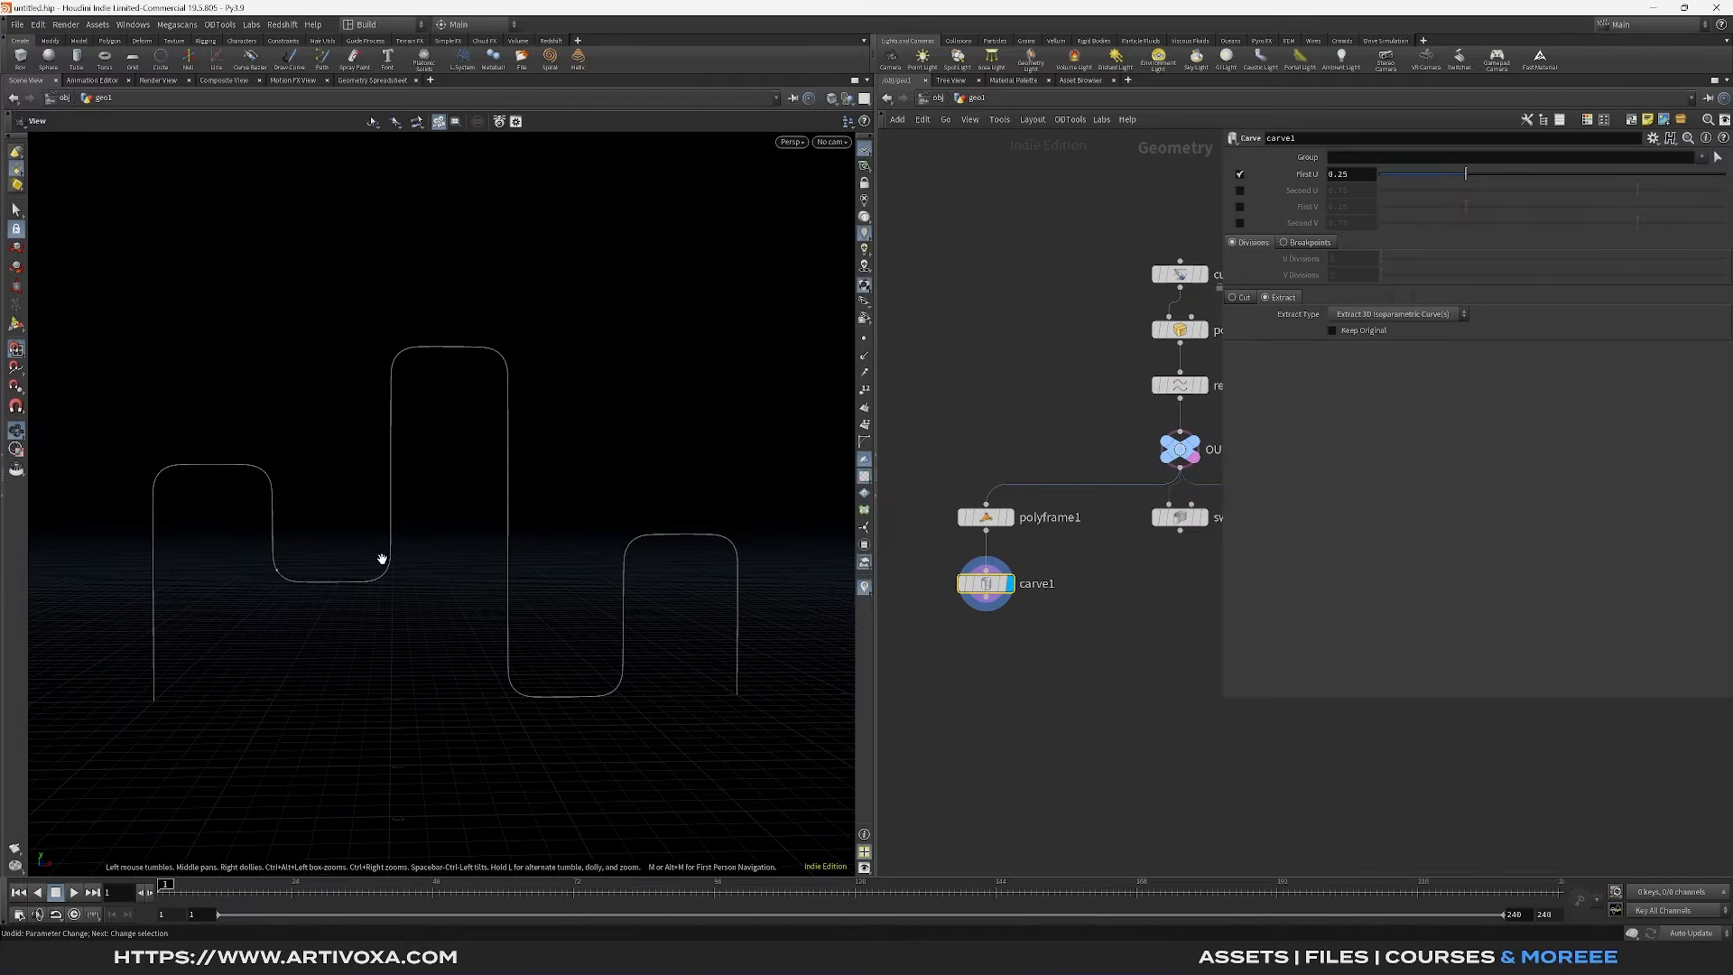
scroll(275, 571, up, 6)
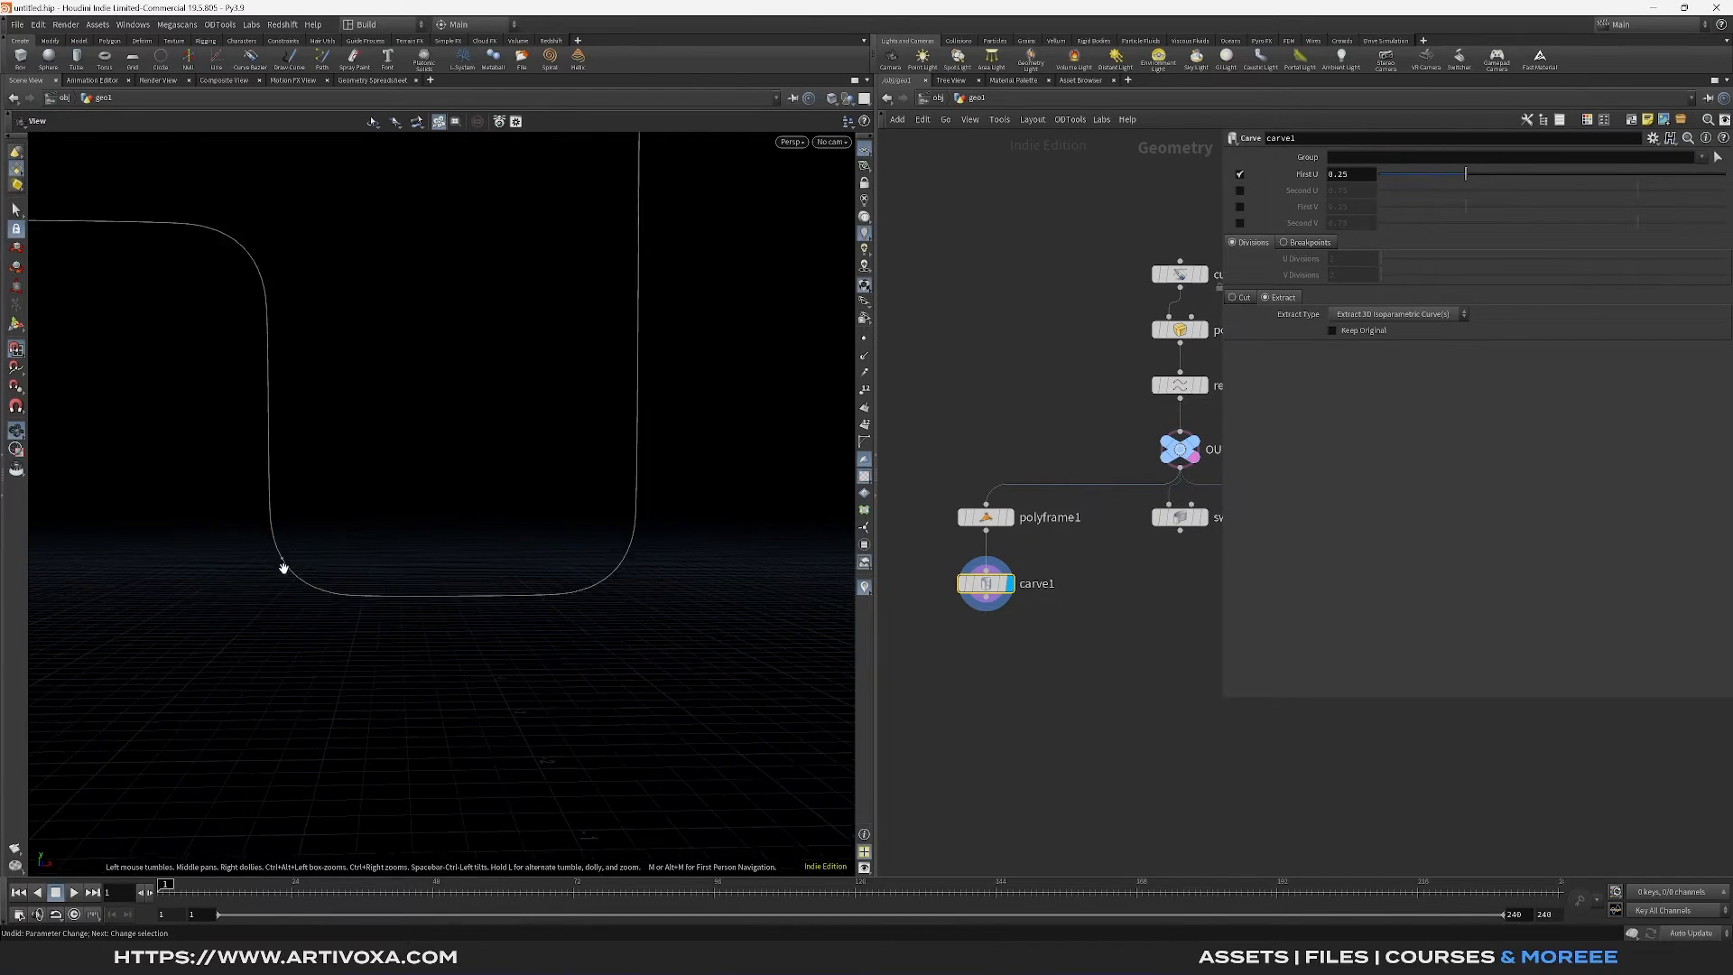
scroll(283, 569, down, 4)
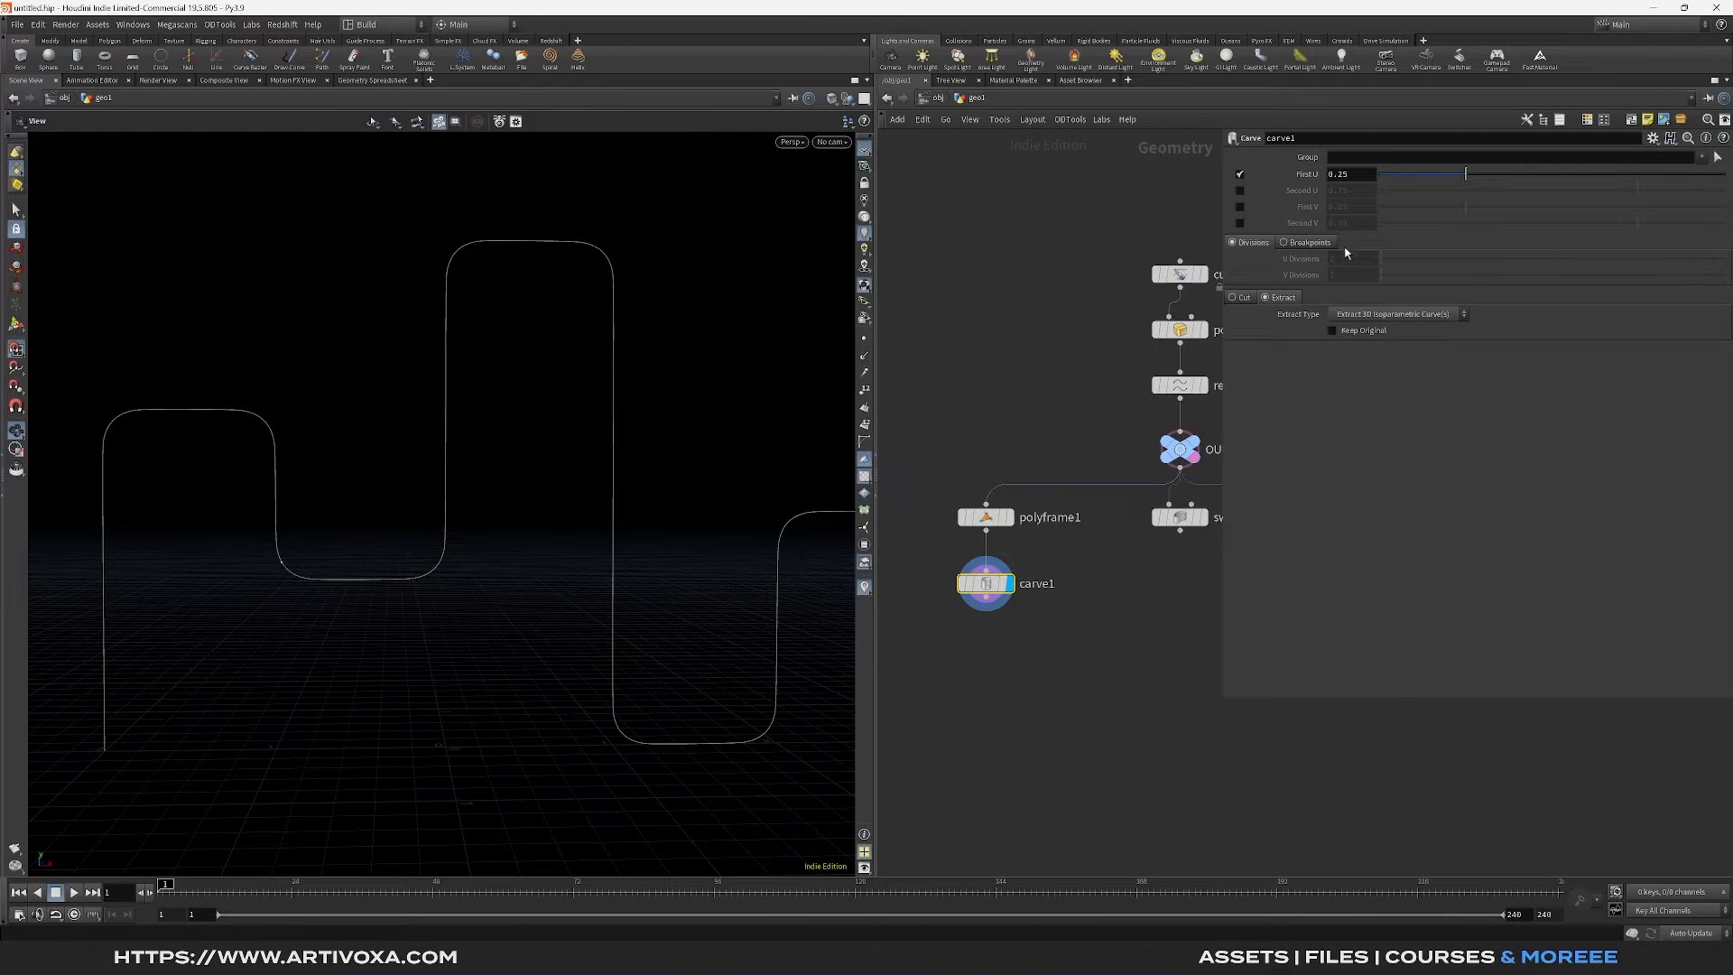
drag(1465, 173, 1422, 176)
scroll(518, 460, down, 5)
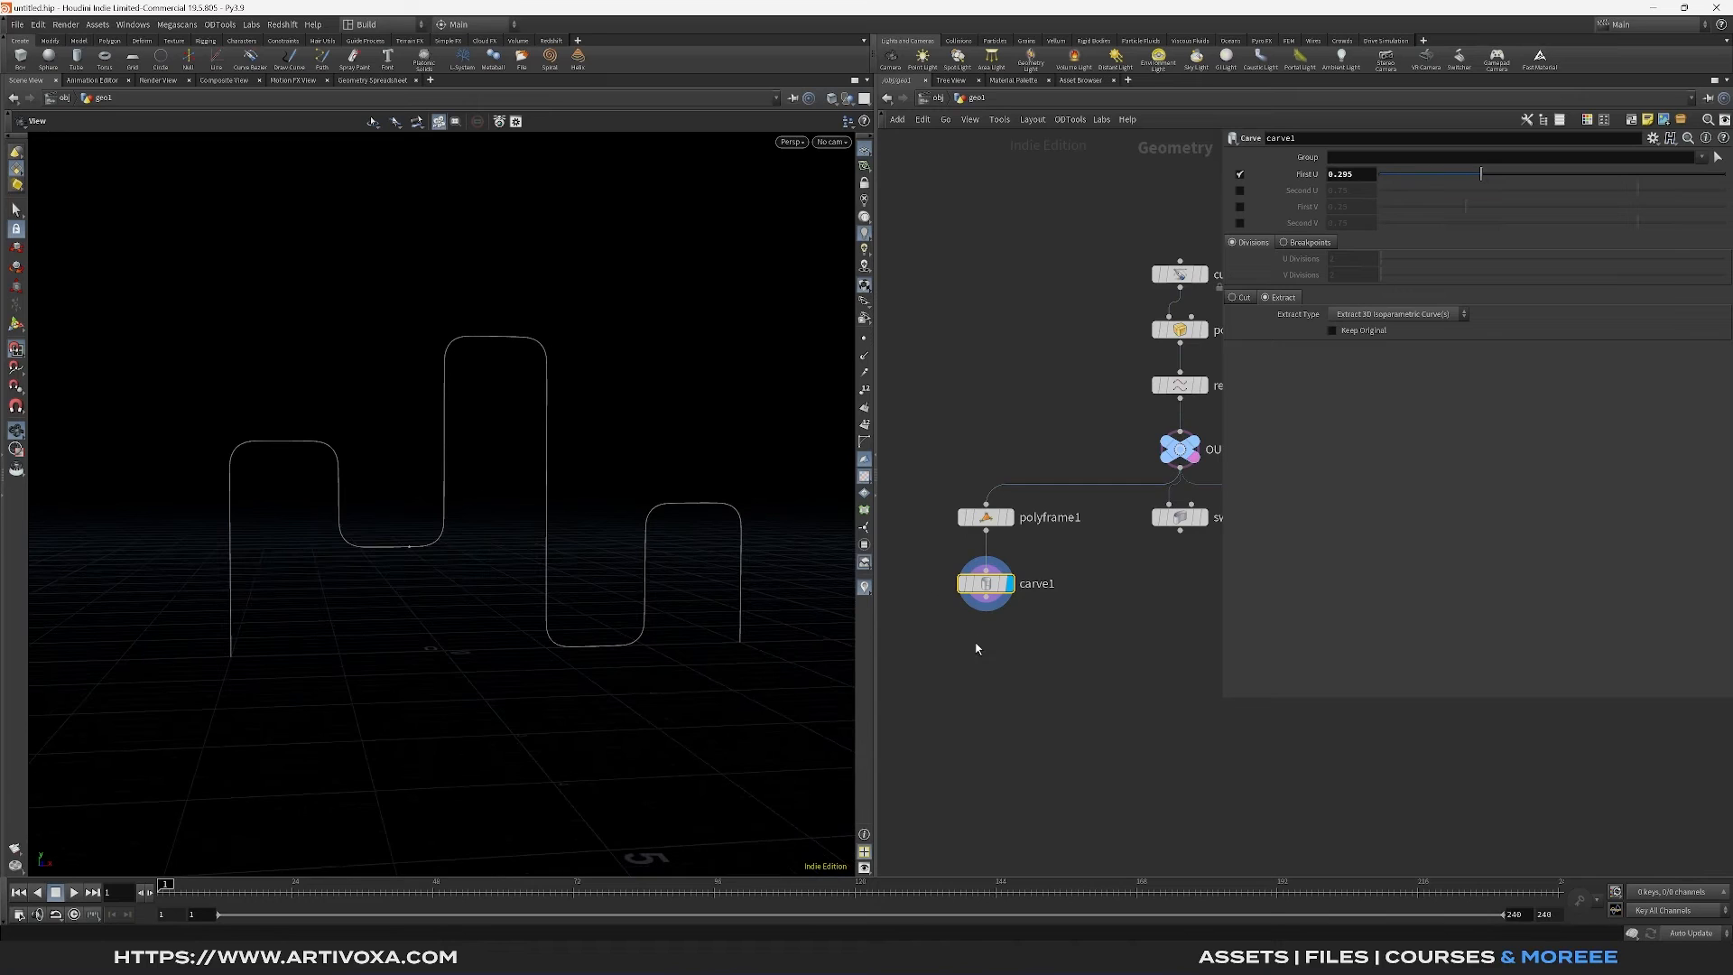
Add a Copy to Points node below carve1 and connect the carve output to its target points input
scroll(1007, 635, down, 2)
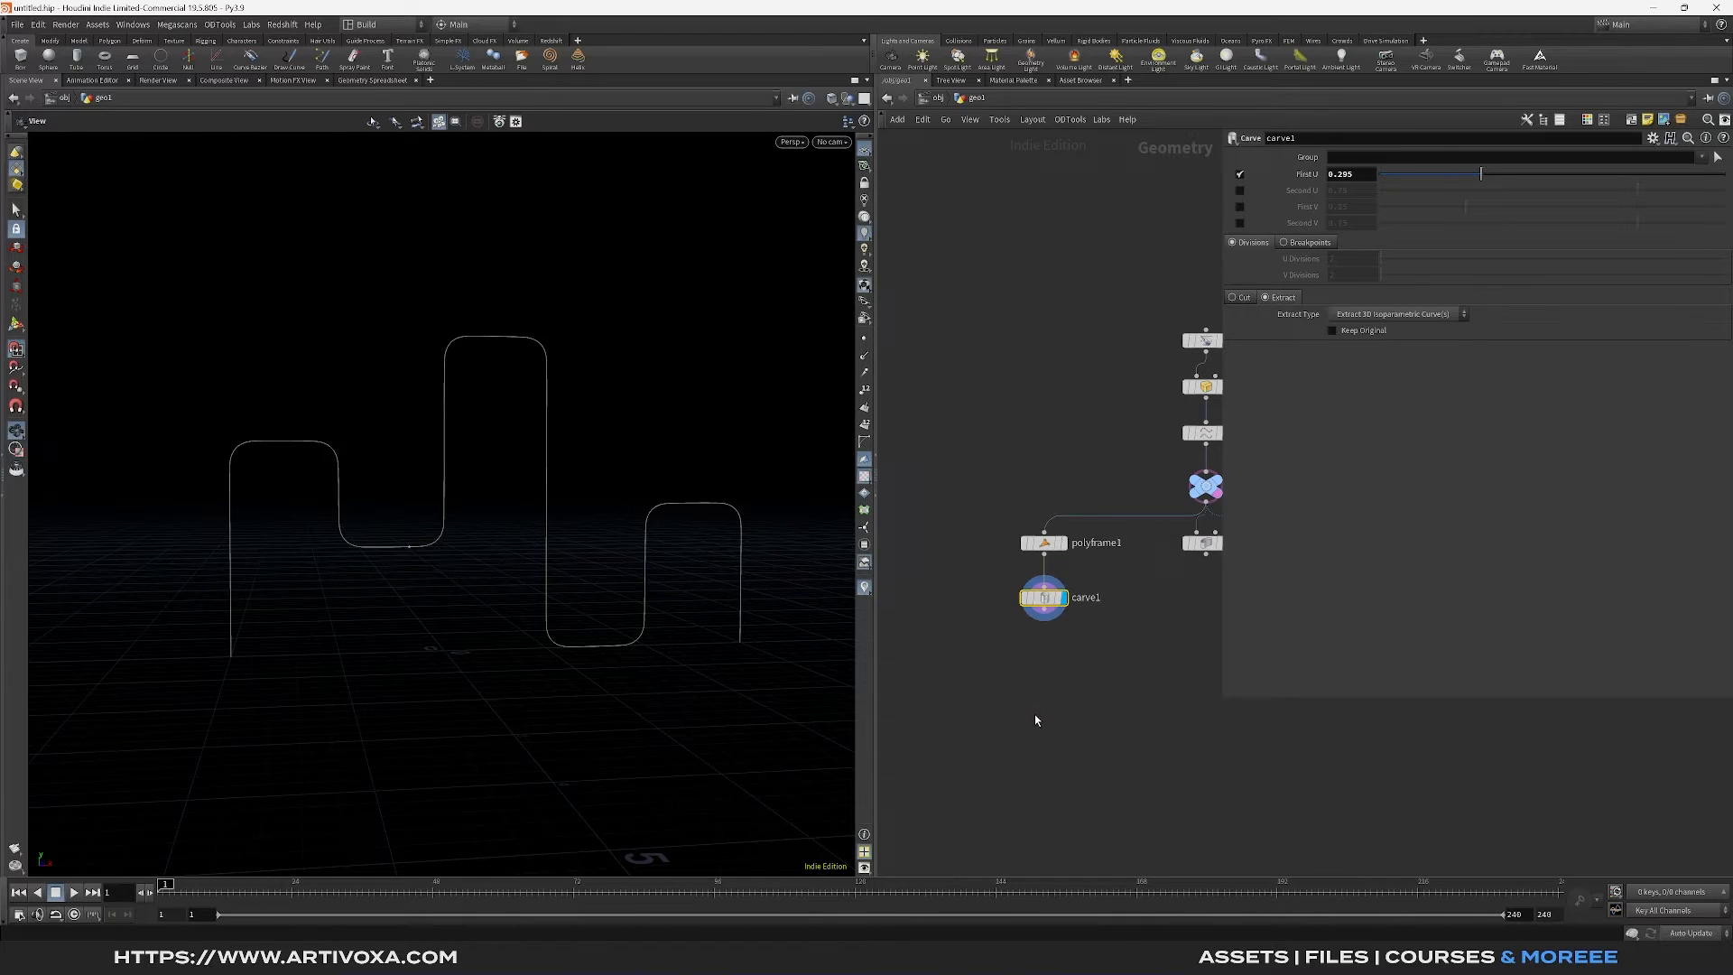
key(Tab)
text(copy to)
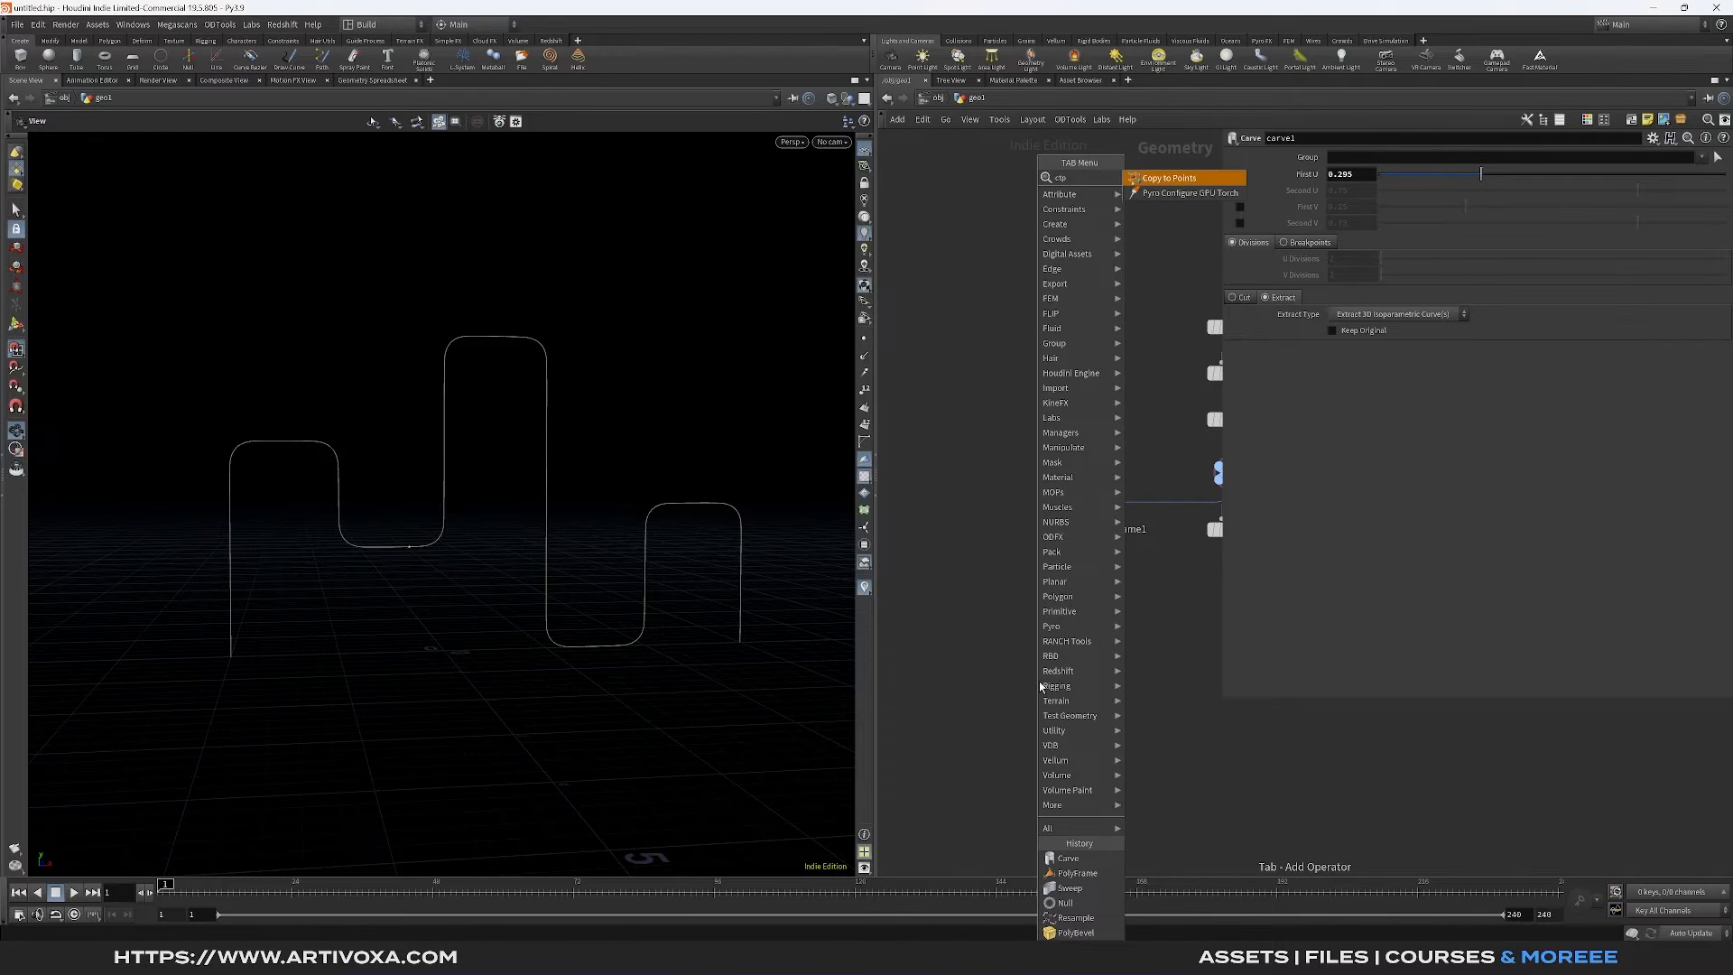
key(Return)
click(1038, 680)
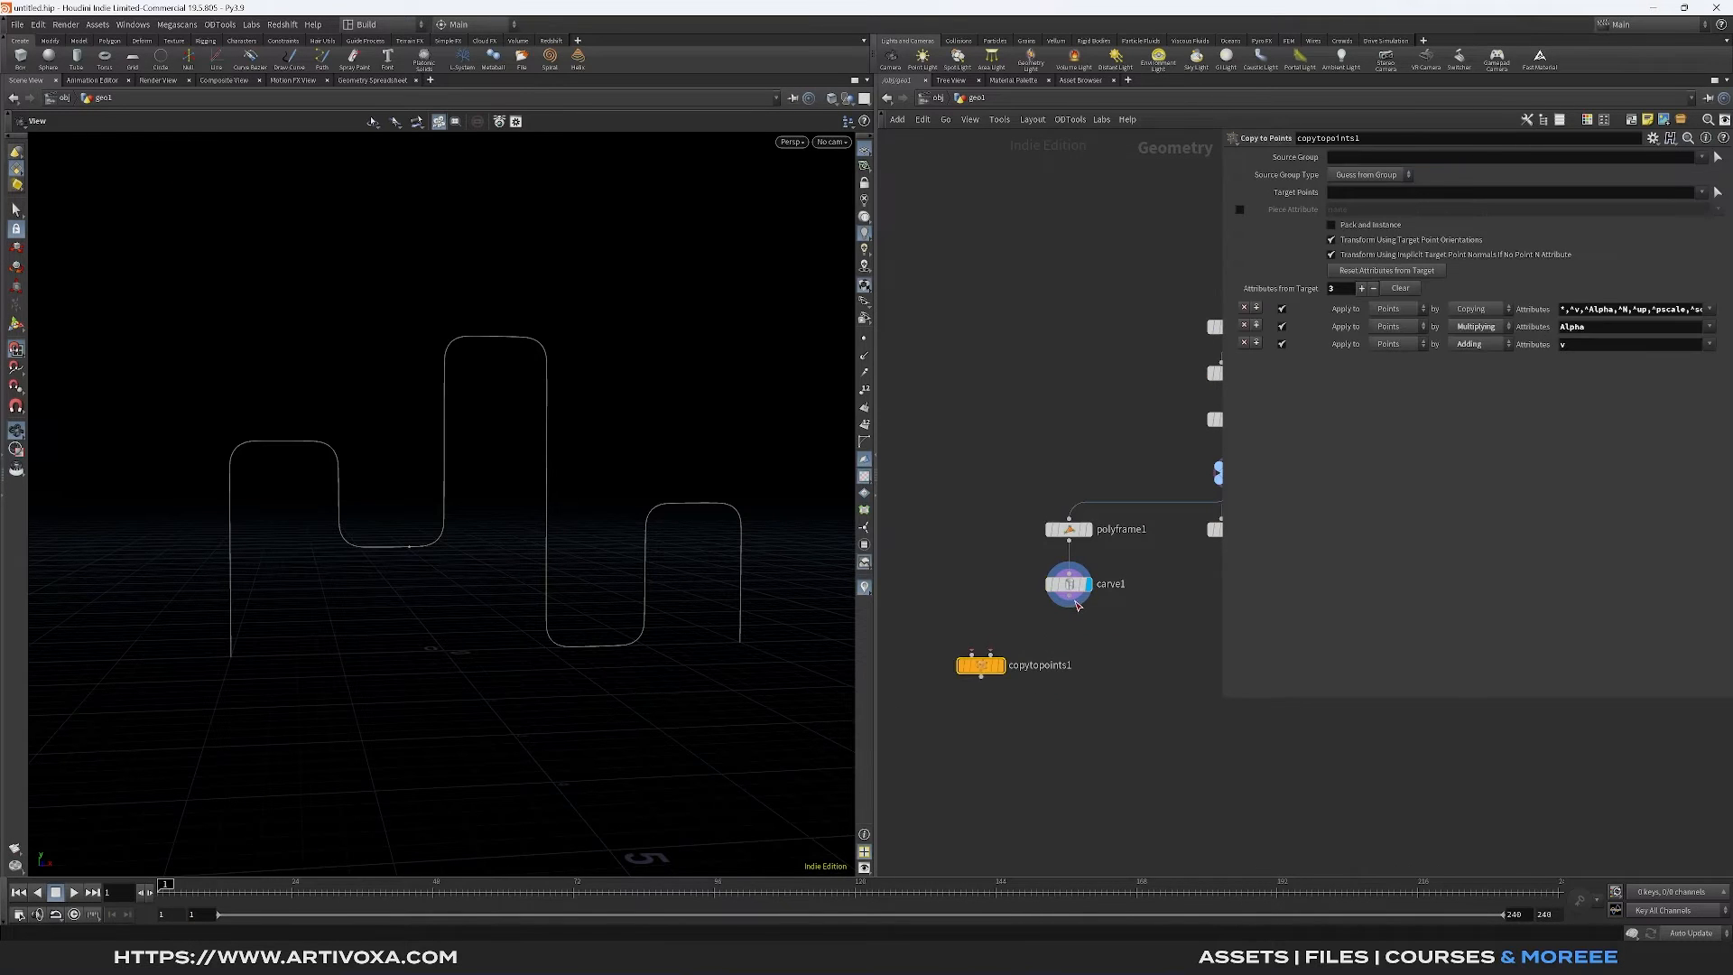
drag(1077, 605, 997, 660)
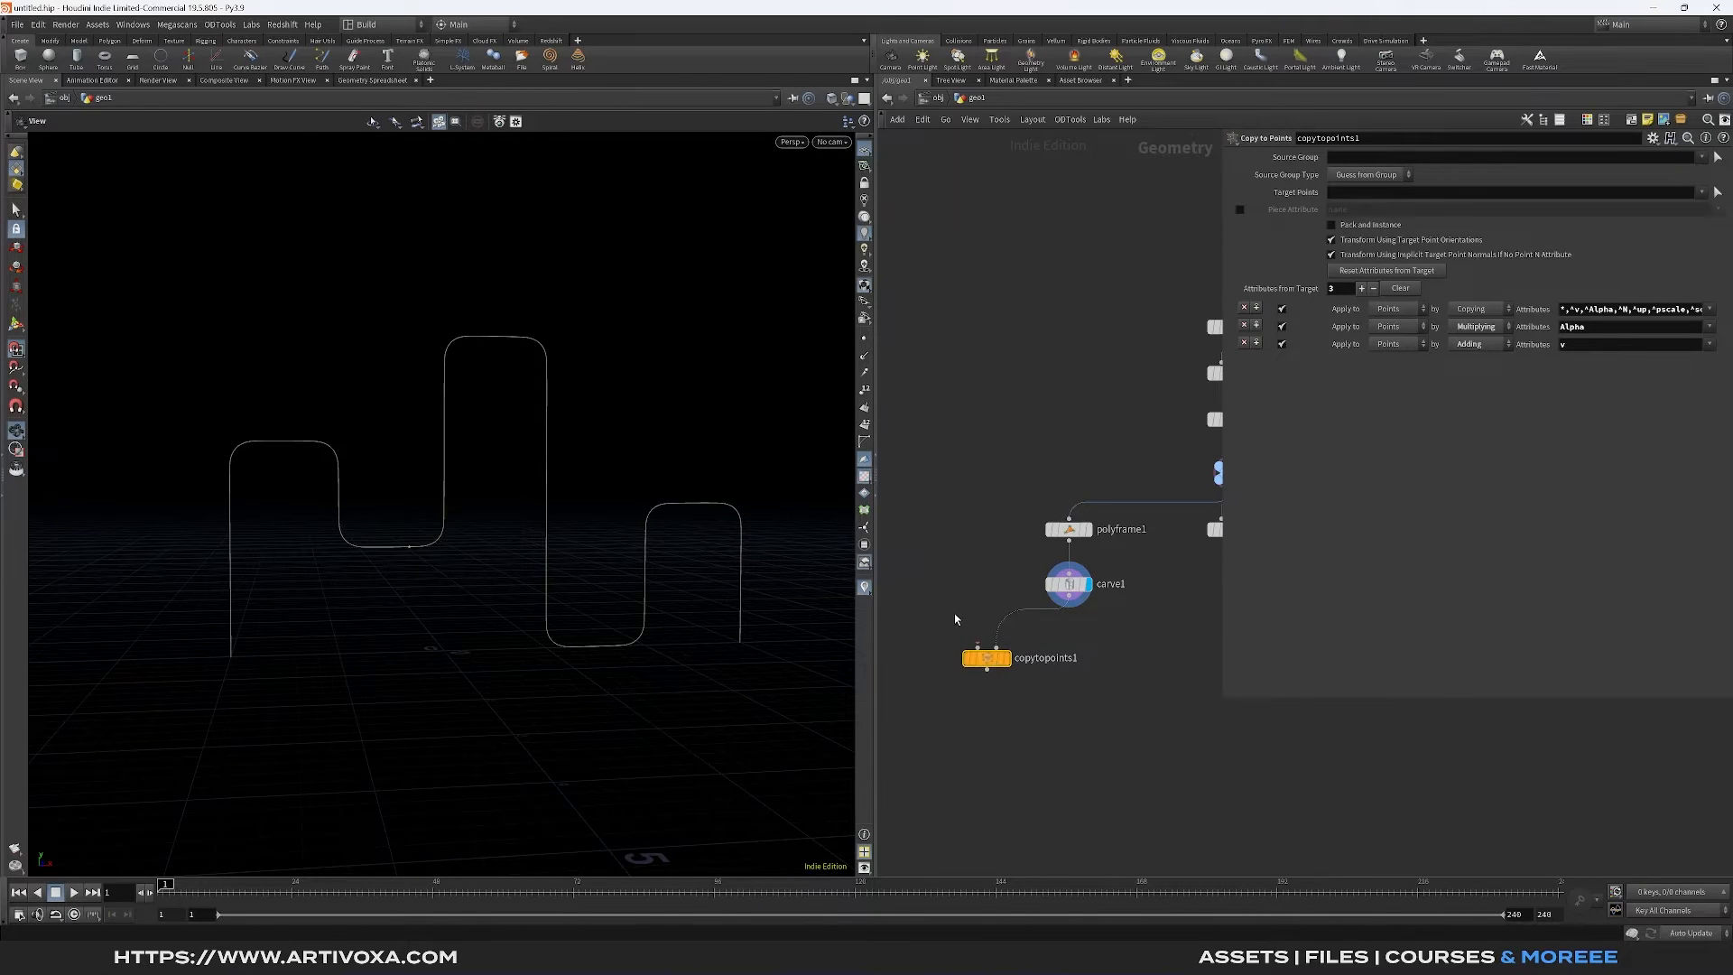
Add a Sphere node, connect it to the Copy to Points source geometry input, and display copytopoints1
key(Tab)
click(982, 614)
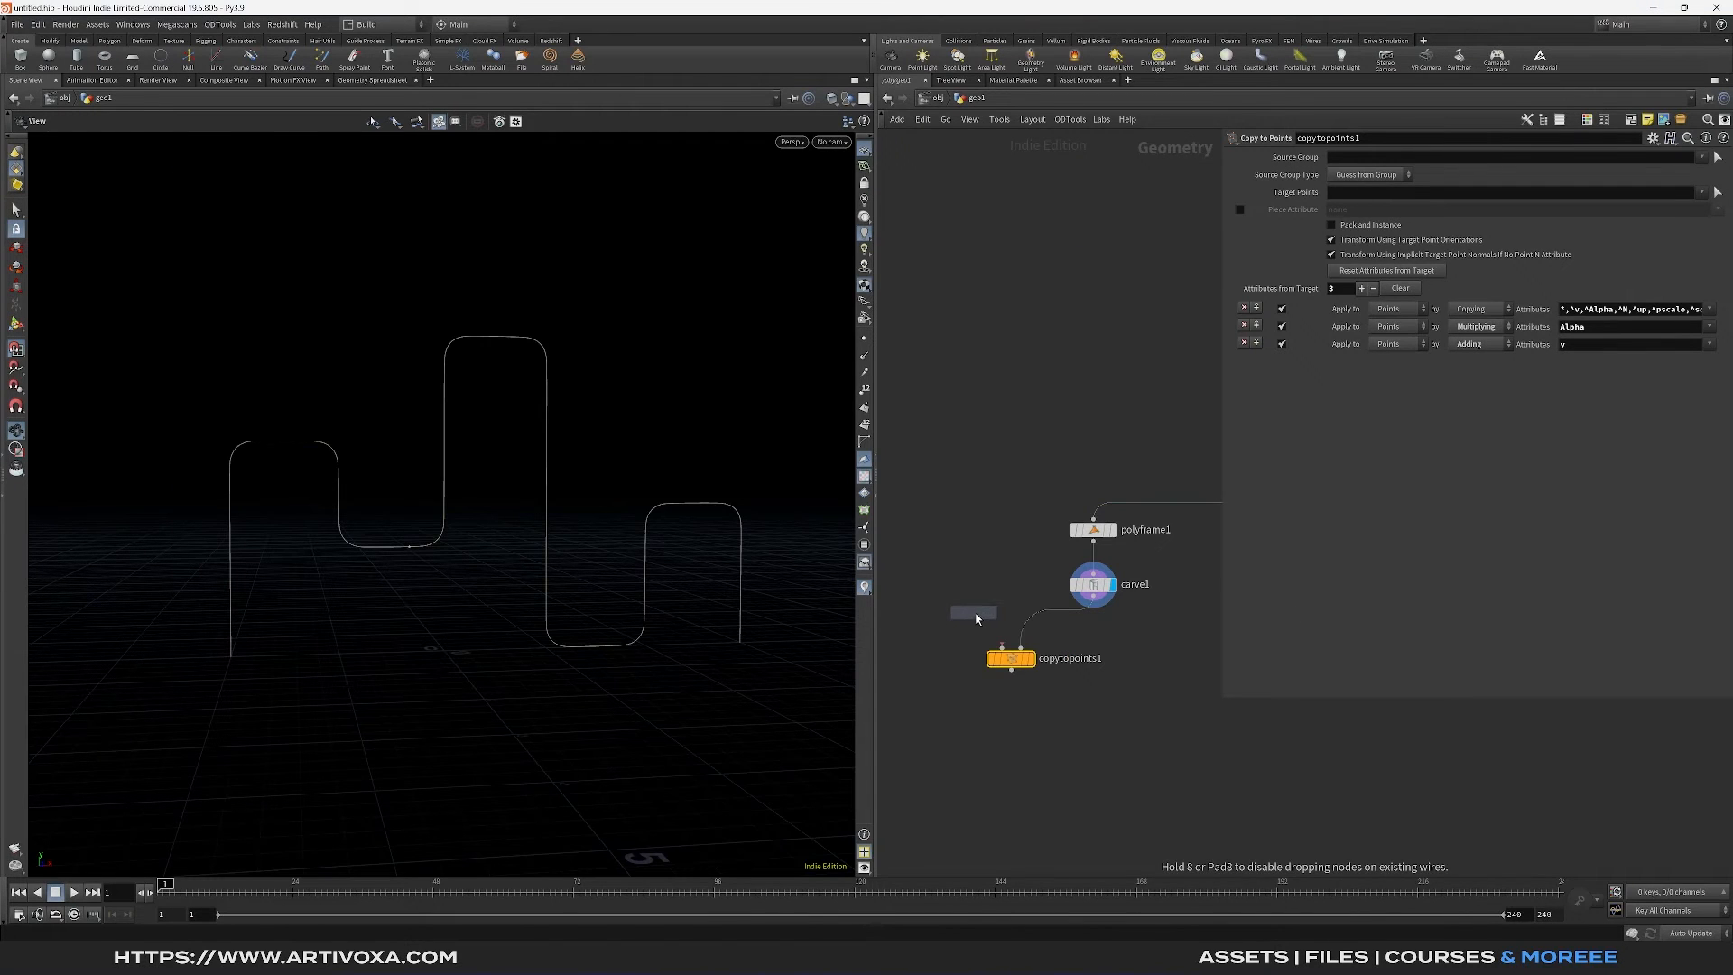
click(939, 587)
drag(939, 598, 1003, 648)
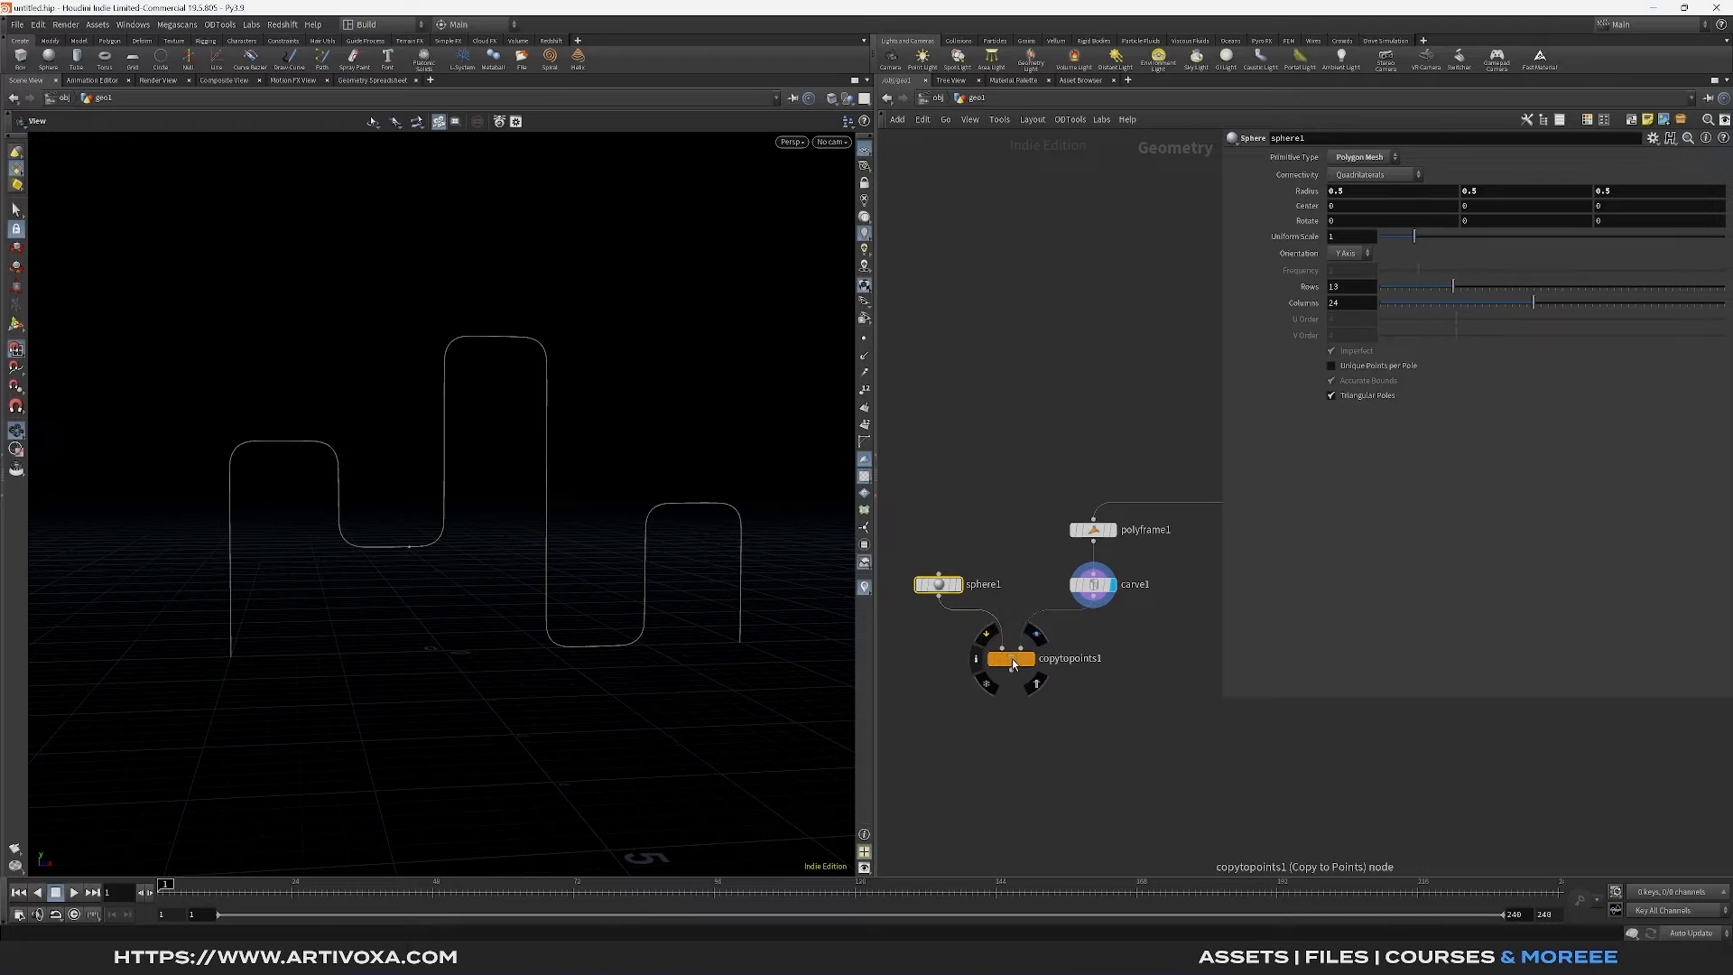
click(1015, 666)
key(r)
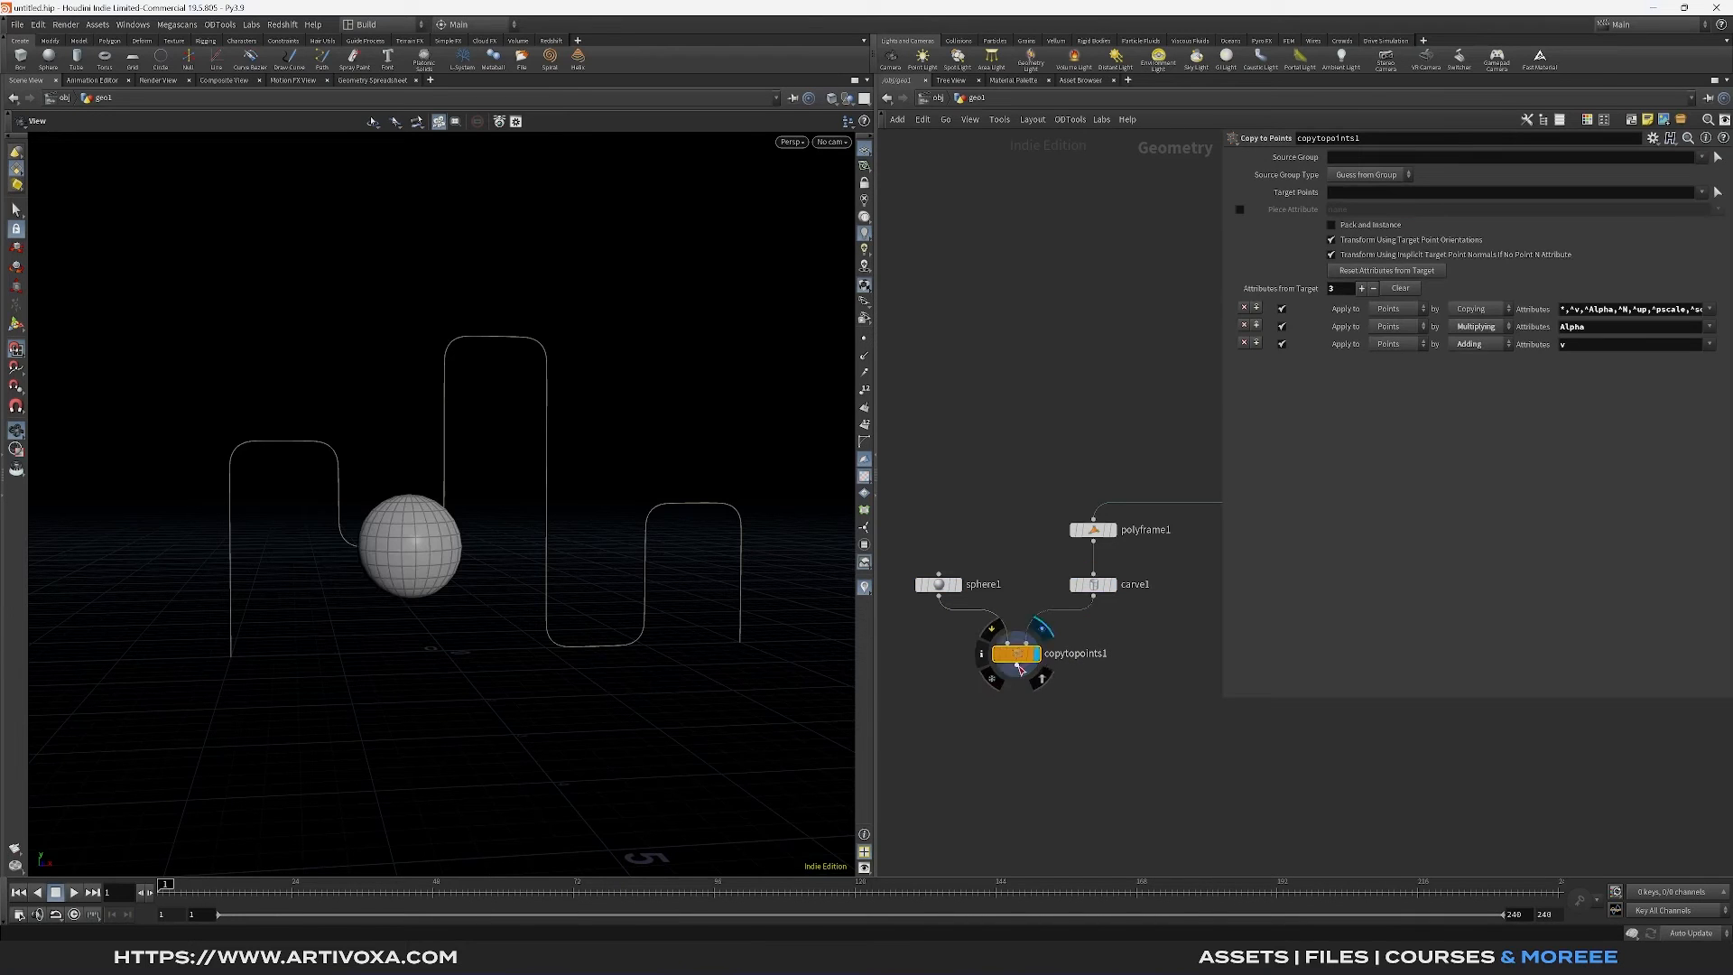
Change sphere1's primitive type to Polygon and set its frequency to 12
key(ctrl+z)
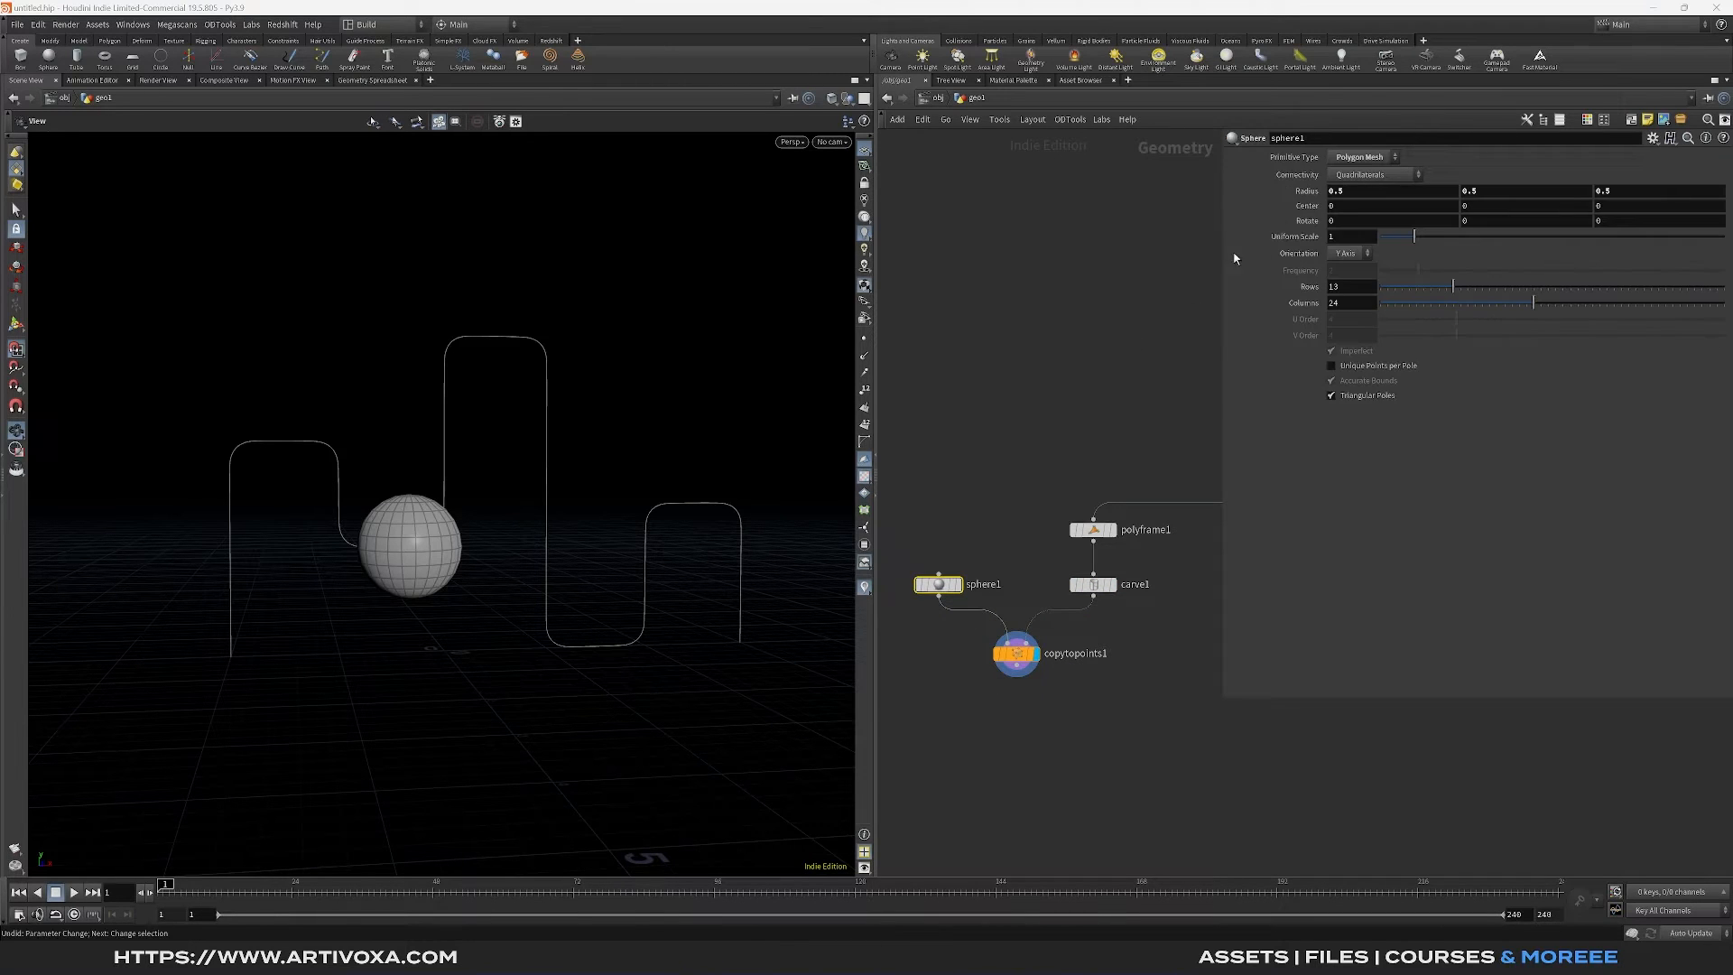
click(1366, 158)
click(1354, 179)
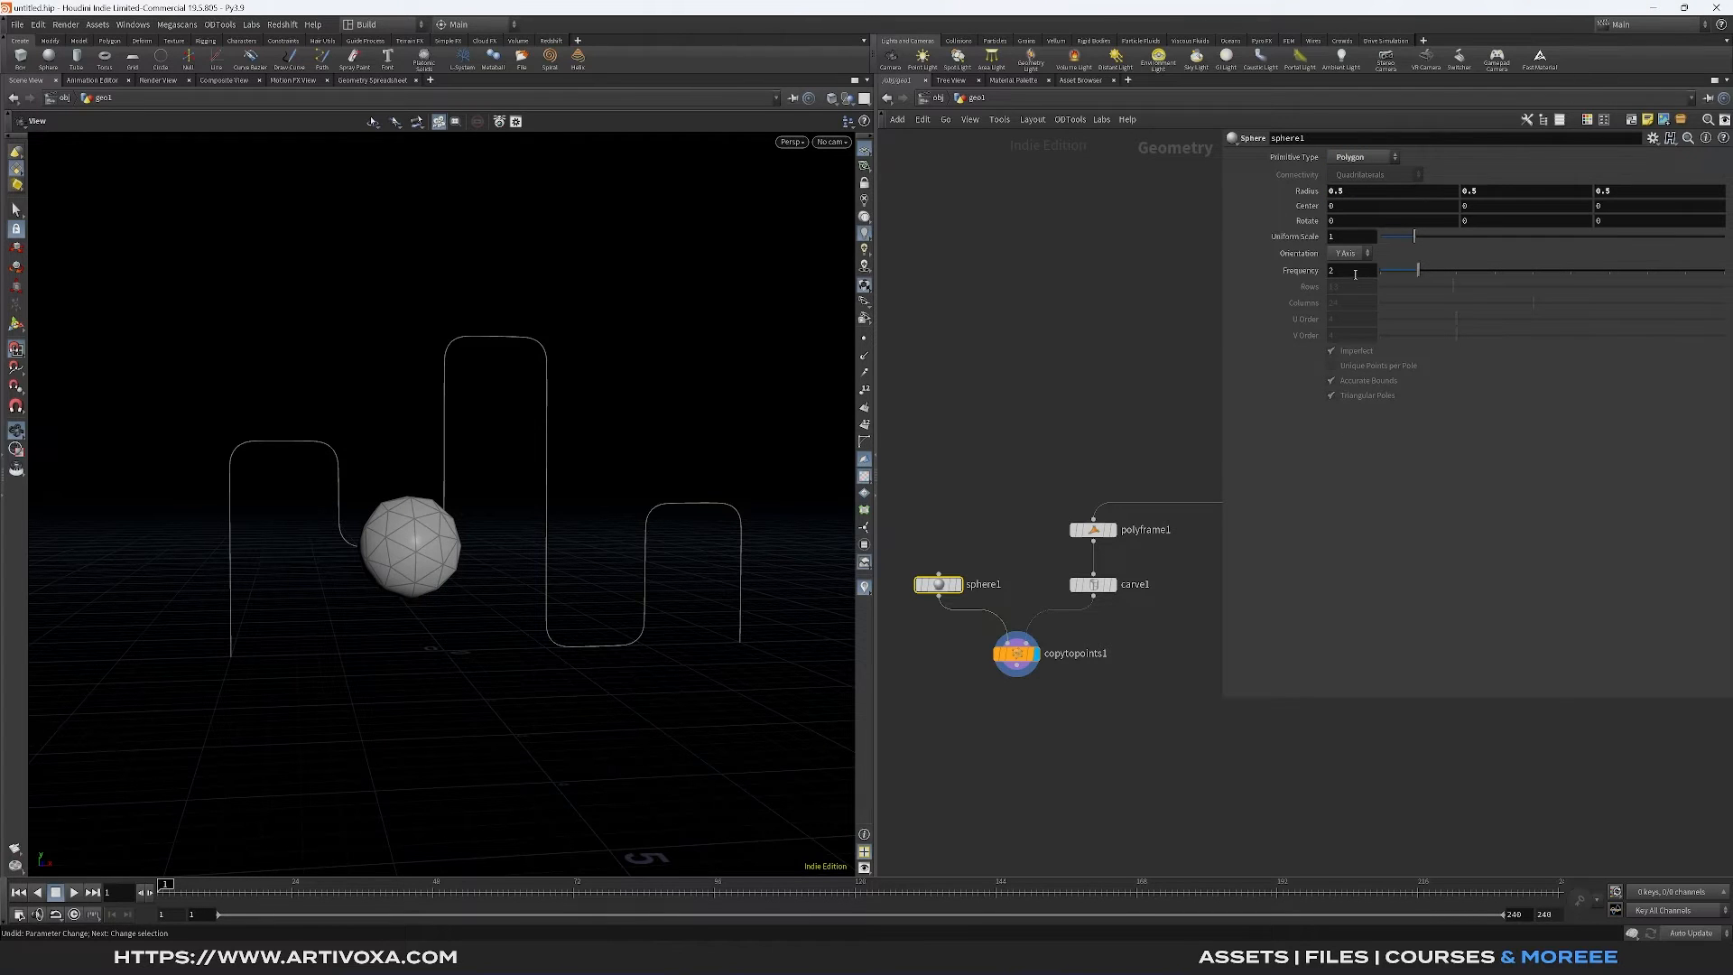
click(1354, 270)
text(12)
key(Return)
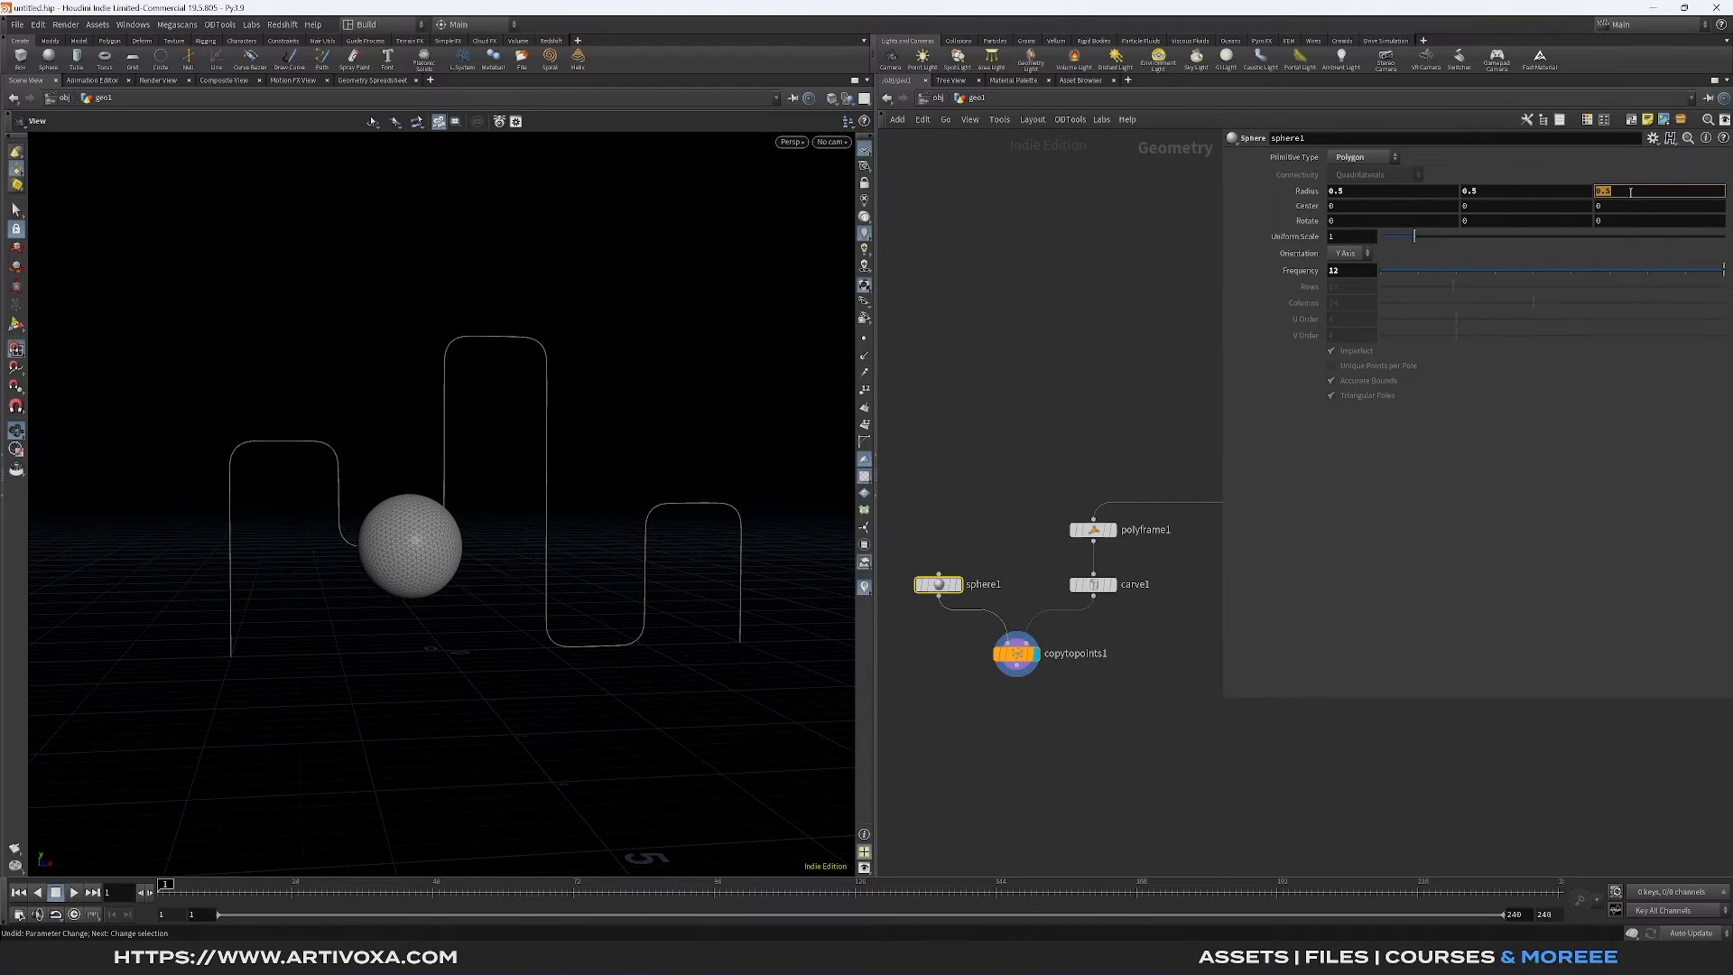
Set sphere1's radius to 0.2, 0.2 and 0.4 to stretch it along the curve direction
middle_drag(1297, 190, 1167, 239)
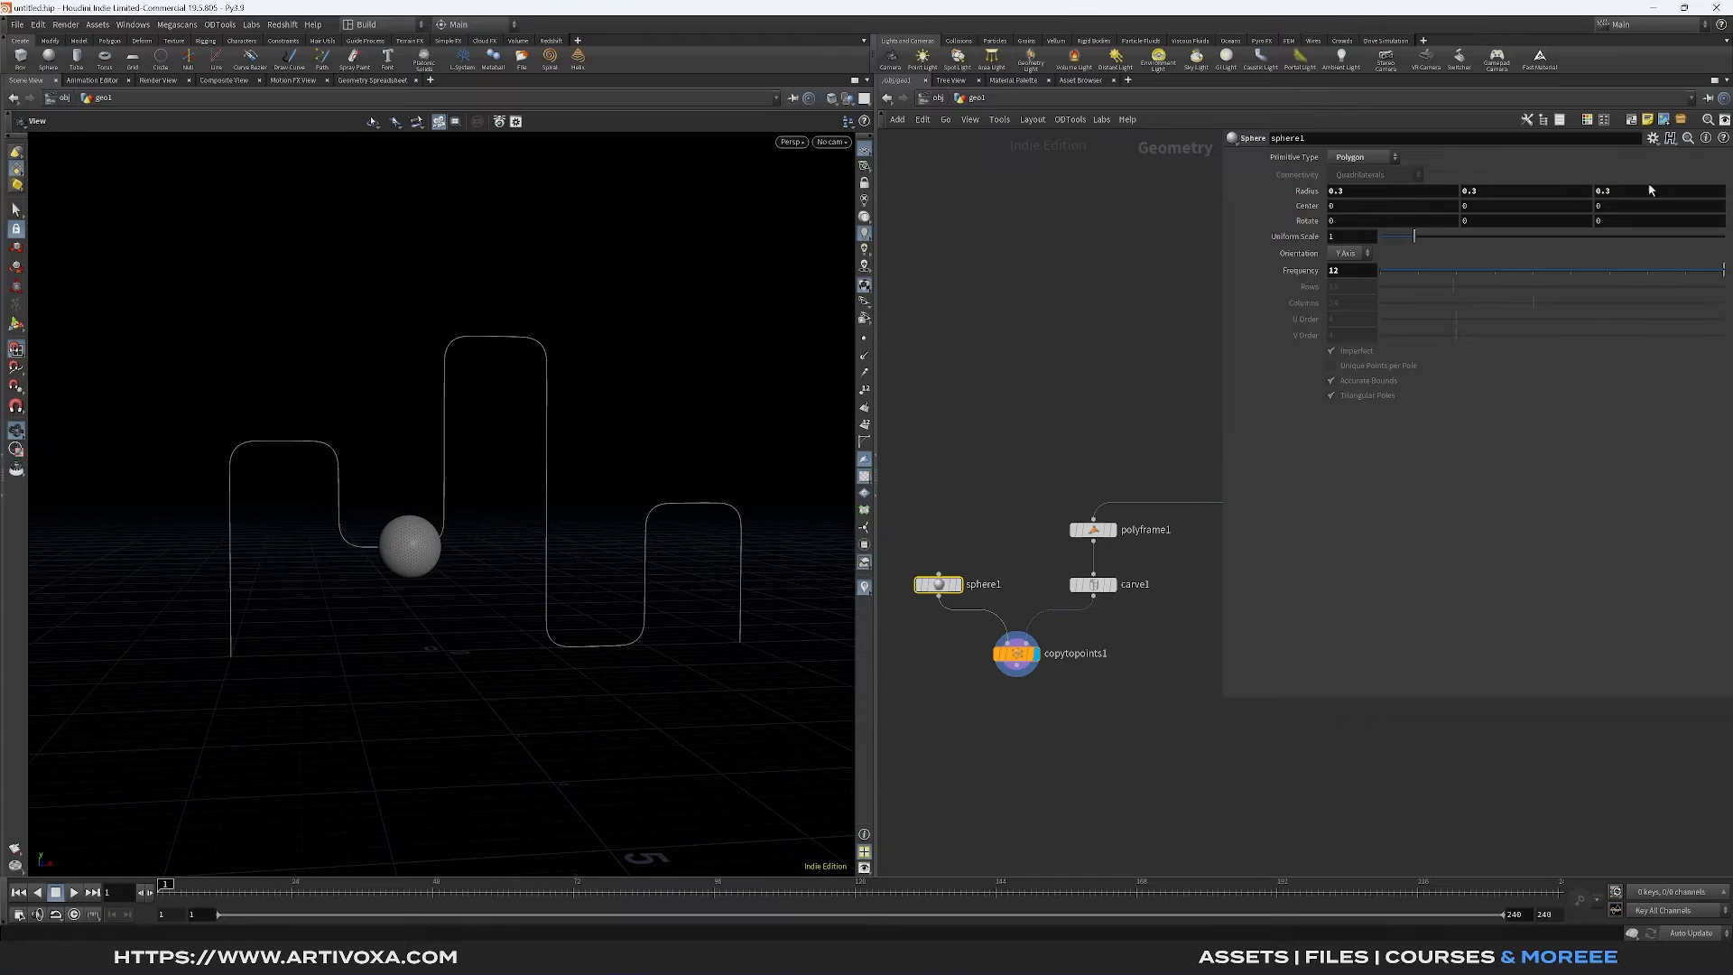
click(1637, 191)
text(0.75)
key(Return)
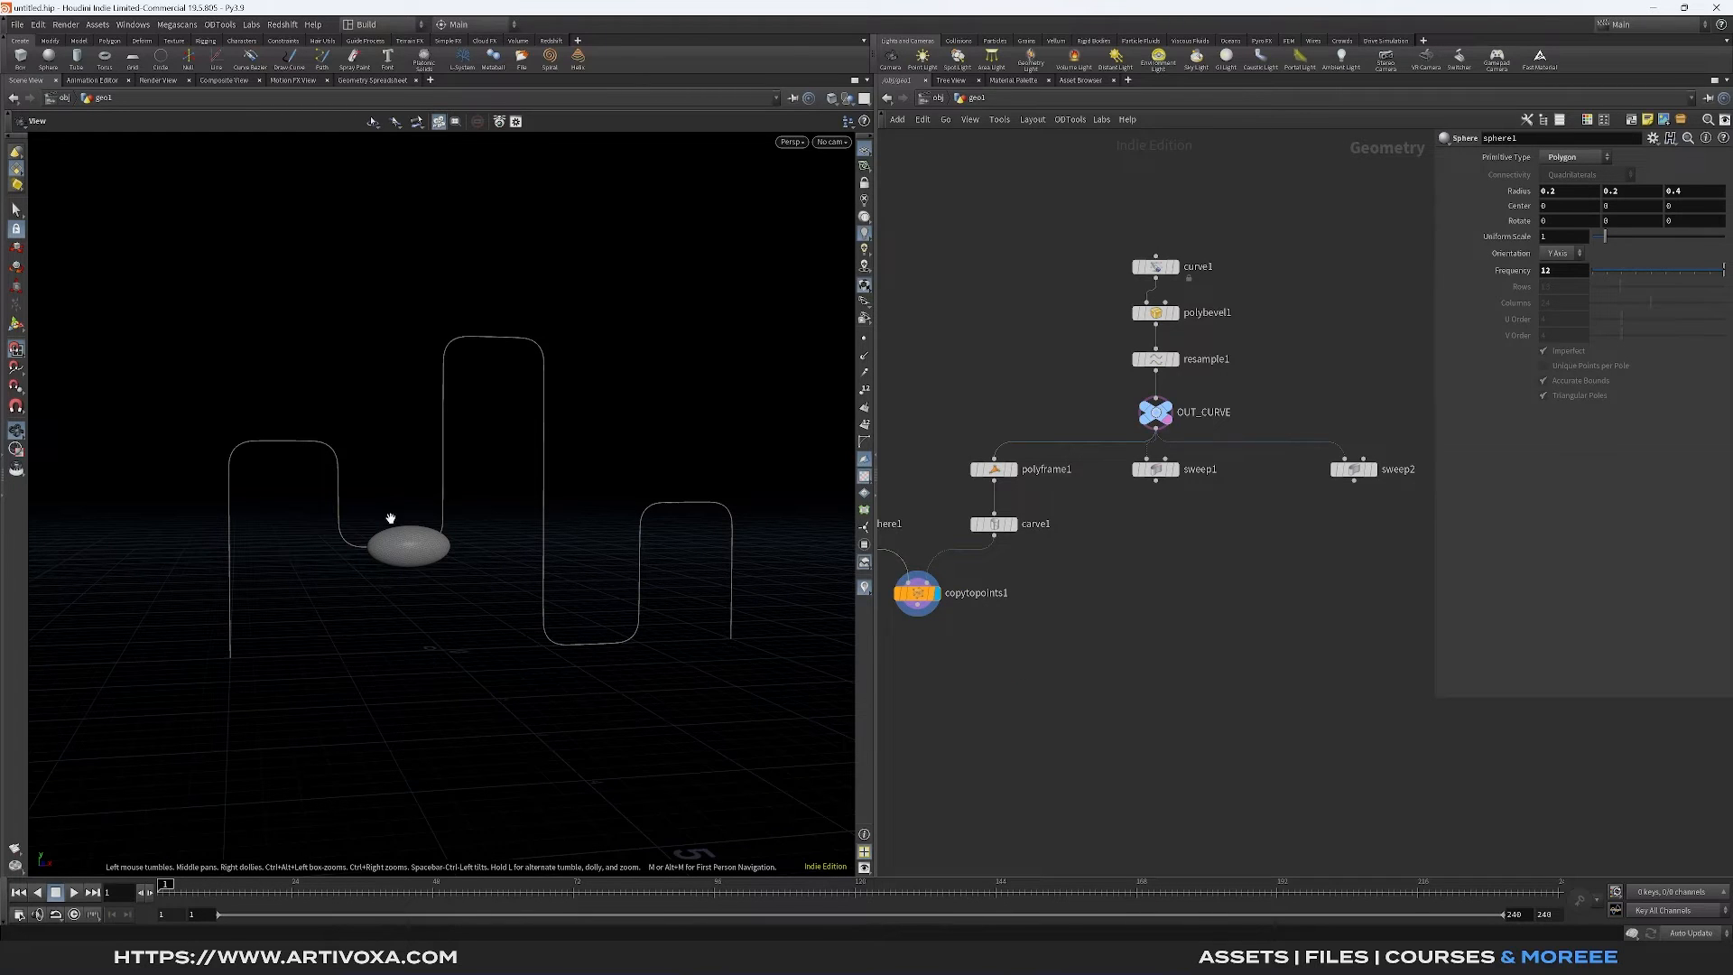
Show sweep2 as a template and add a Lattice node below sweep1
click(1371, 469)
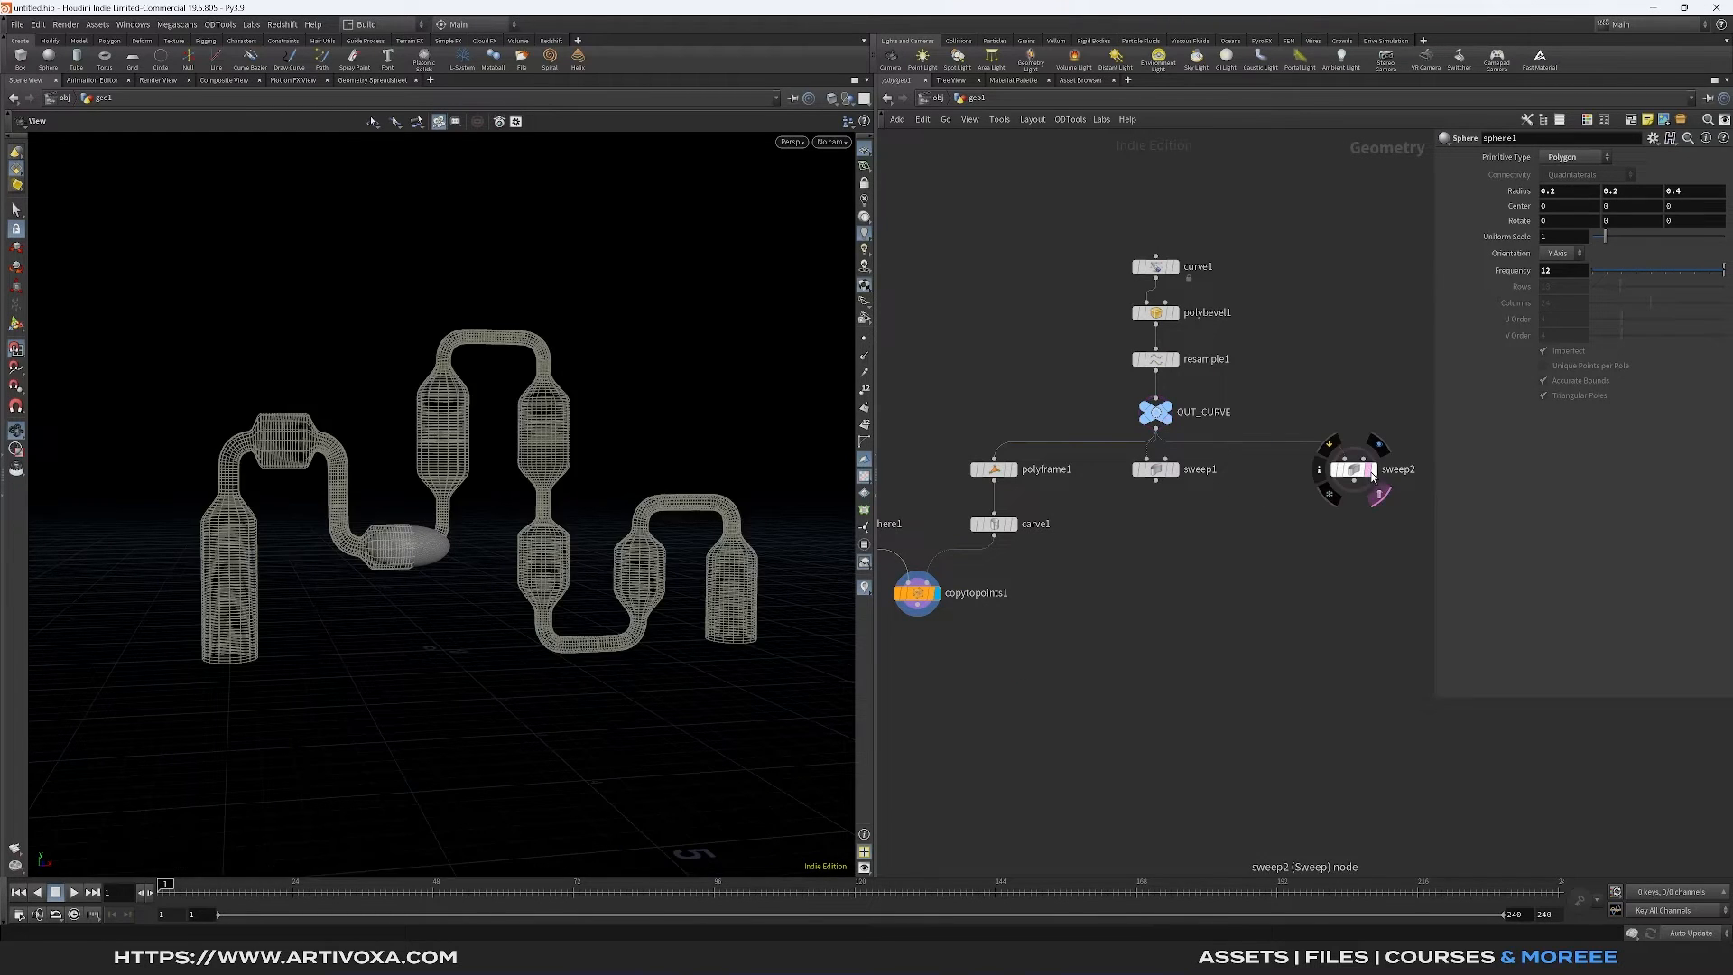
key(Tab)
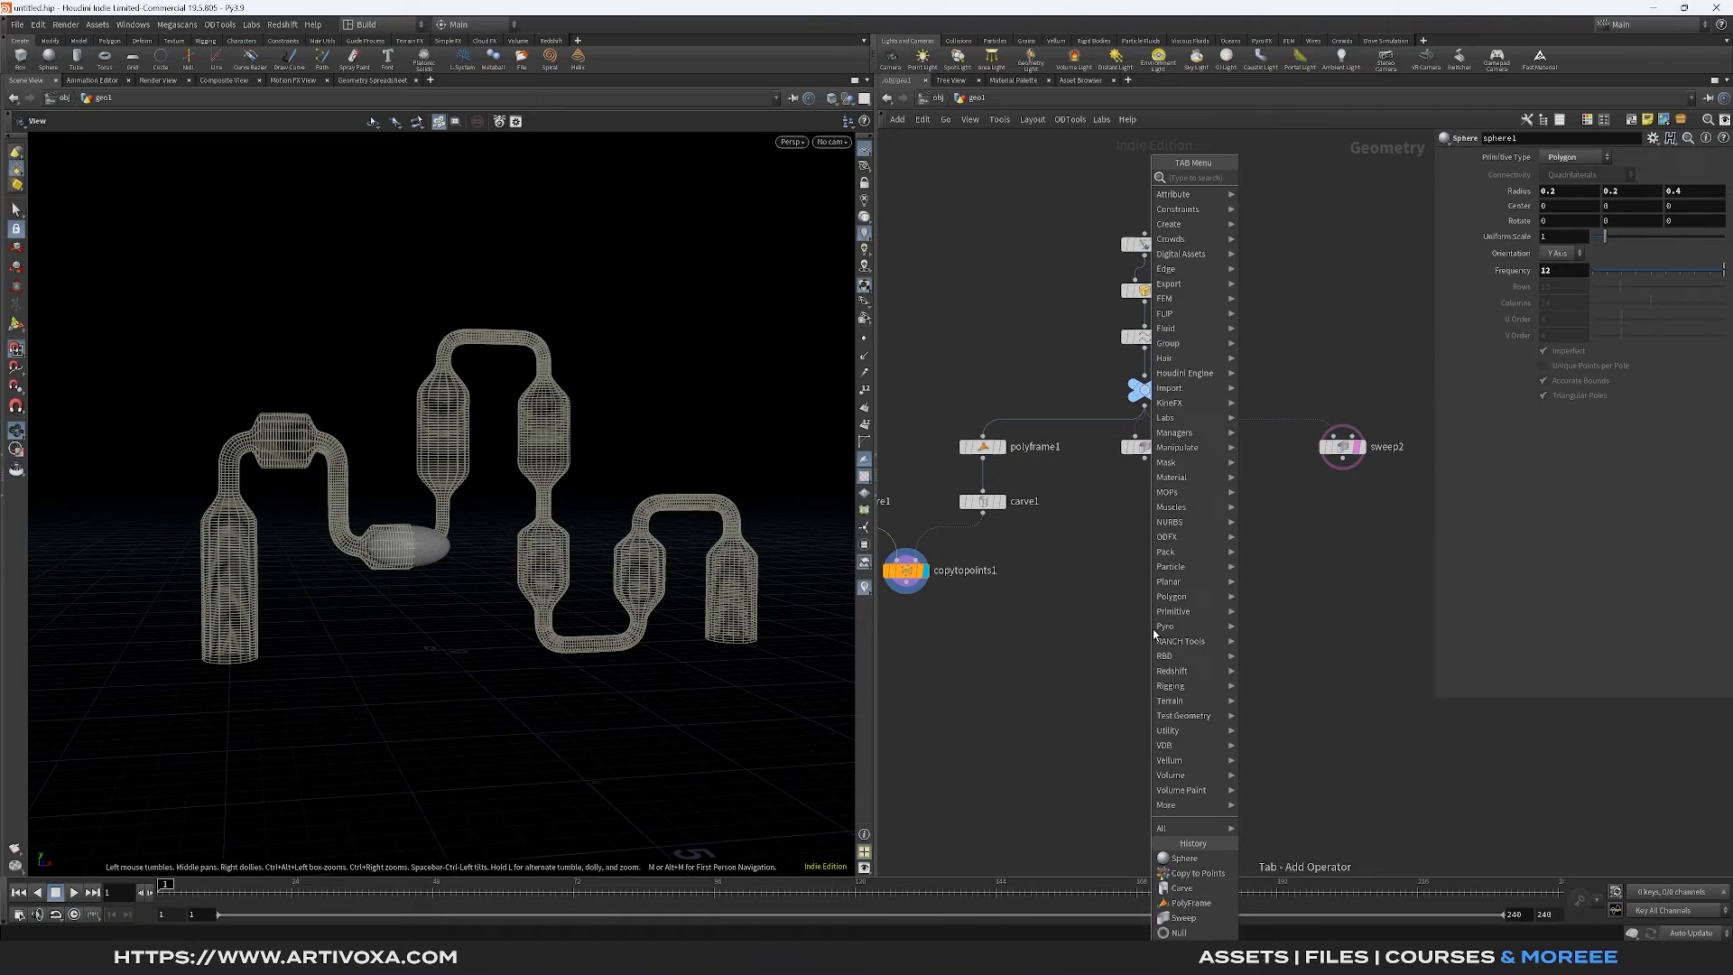
text(latt)
key(Return)
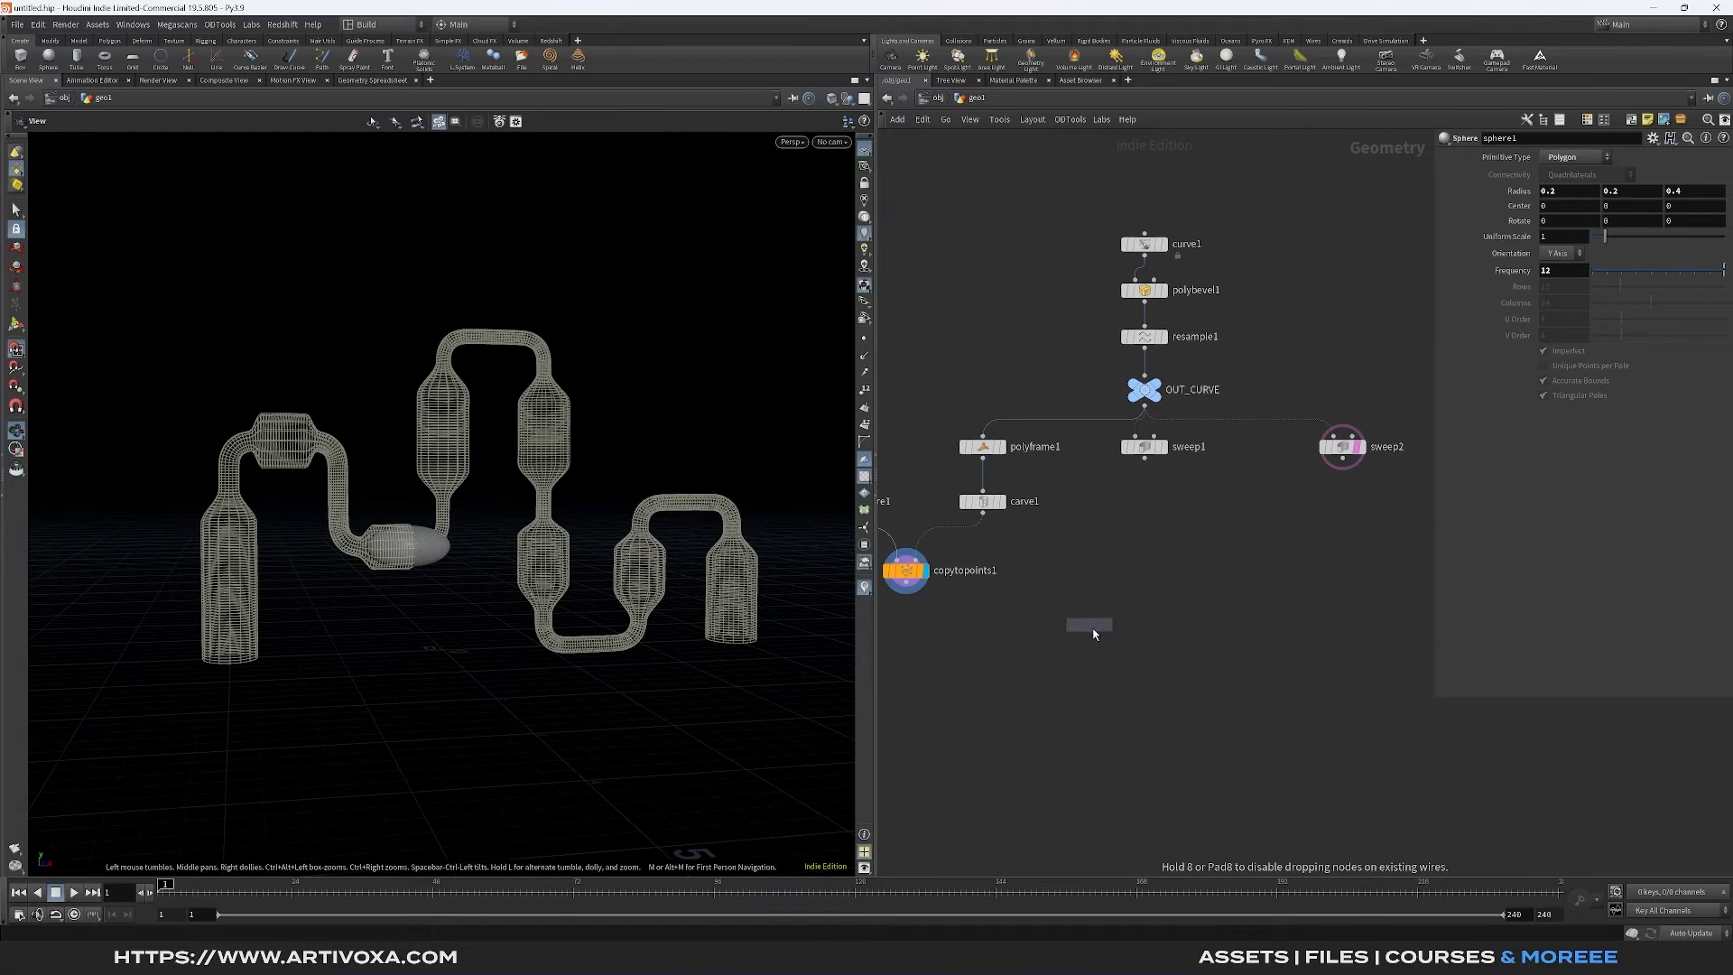
click(1145, 653)
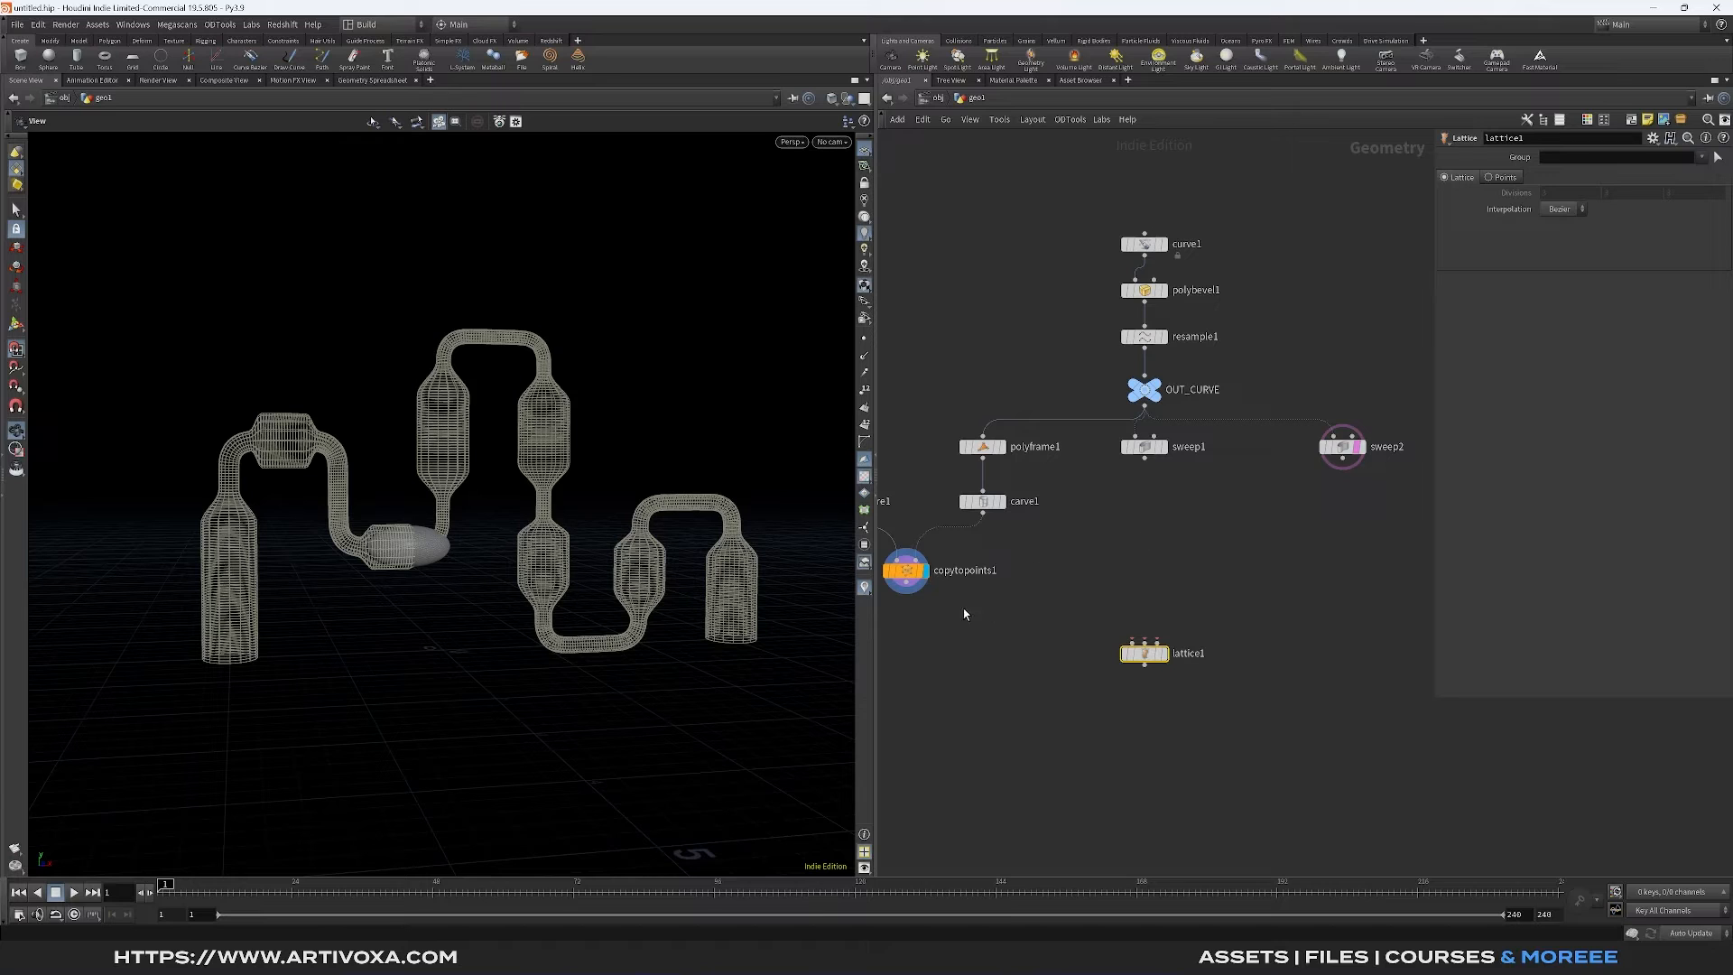
Connect copytopoints1, sweep1 and sweep2 to the Lattice node's three inputs in that order and display the lattice
drag(906, 593, 1145, 640)
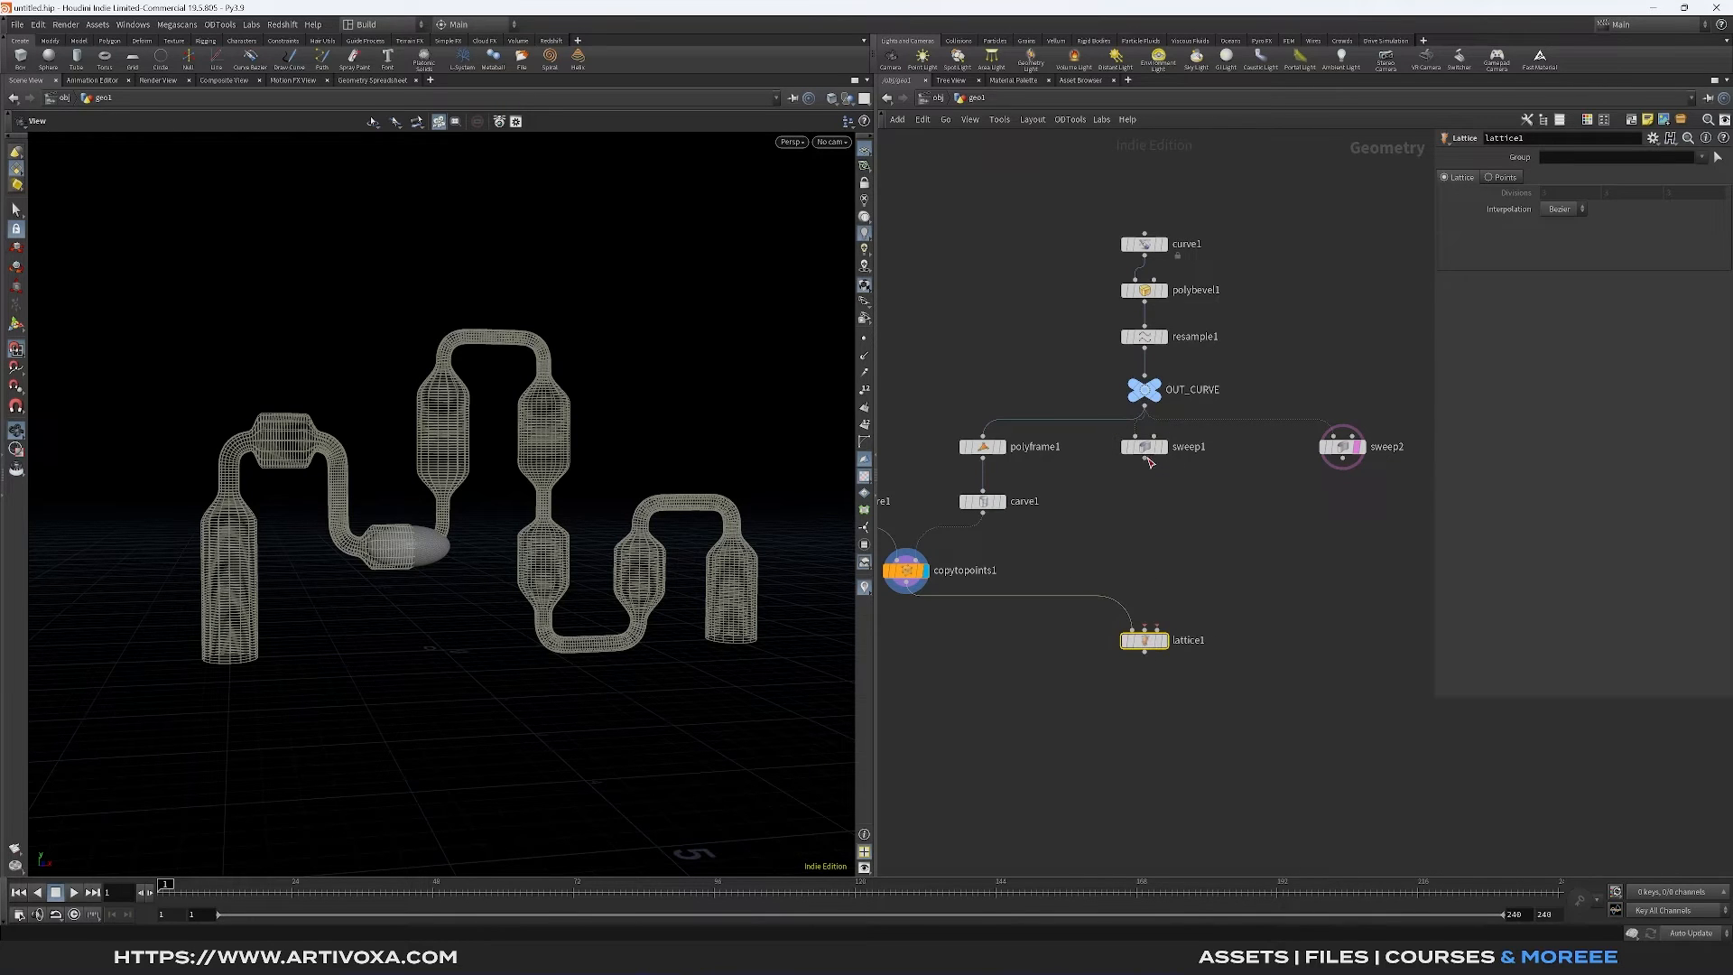
drag(1149, 461, 1146, 630)
drag(1343, 466, 1181, 648)
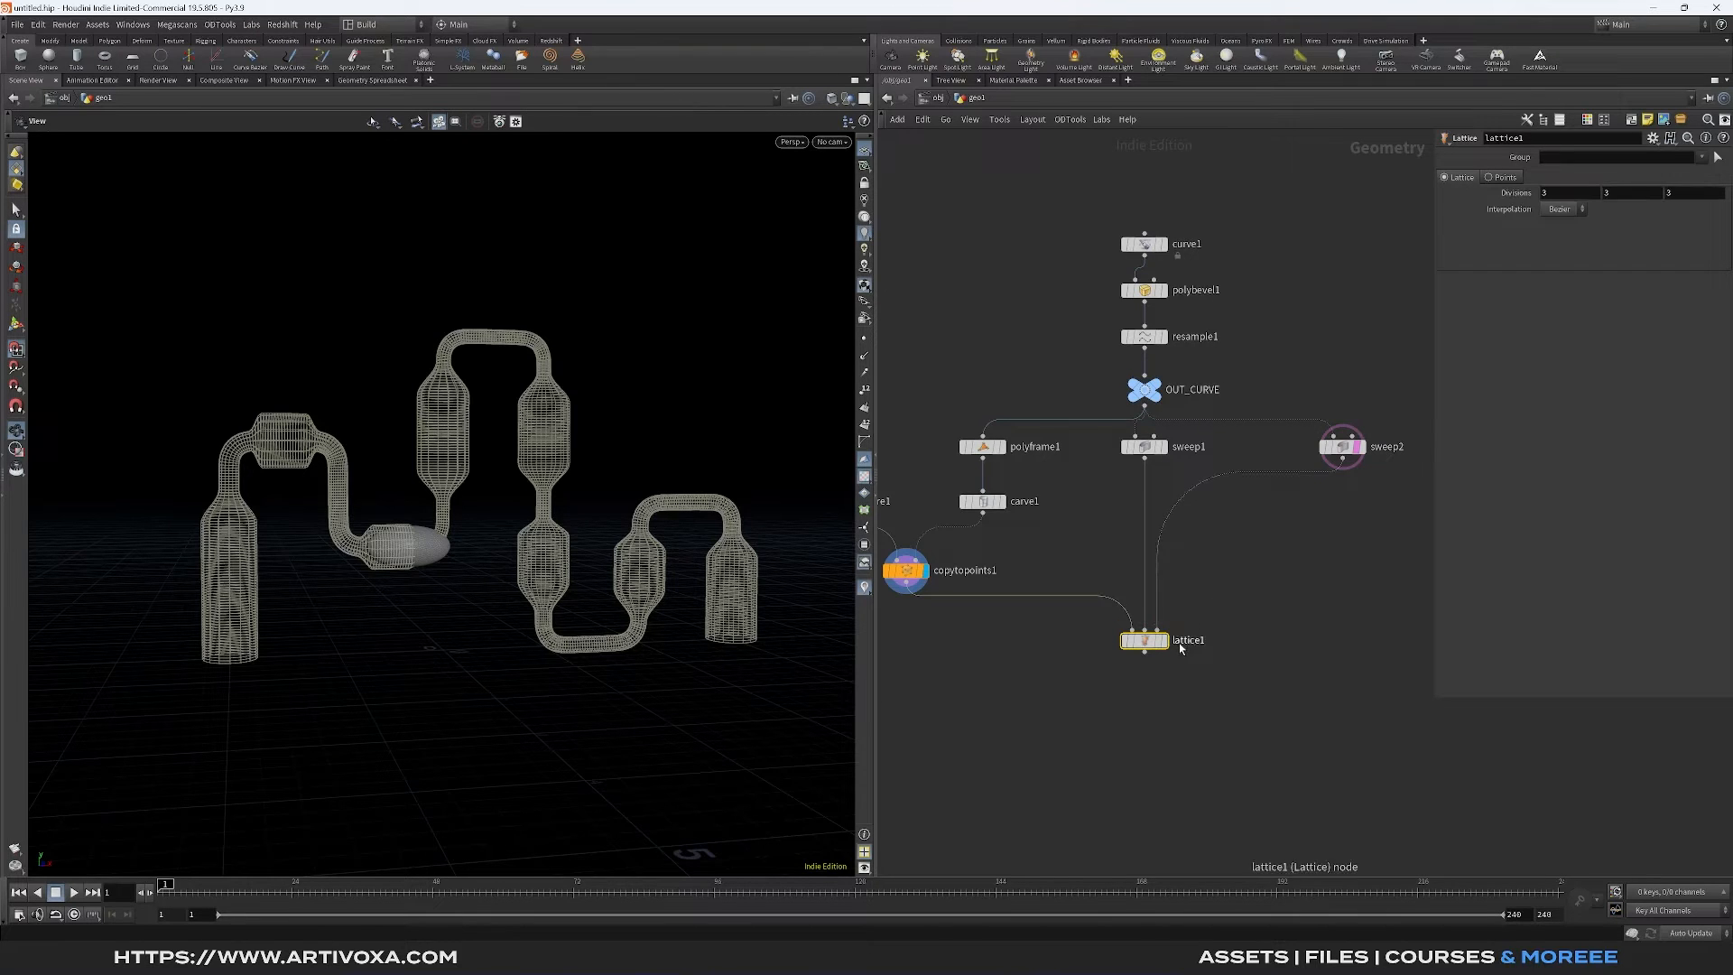
click(1164, 641)
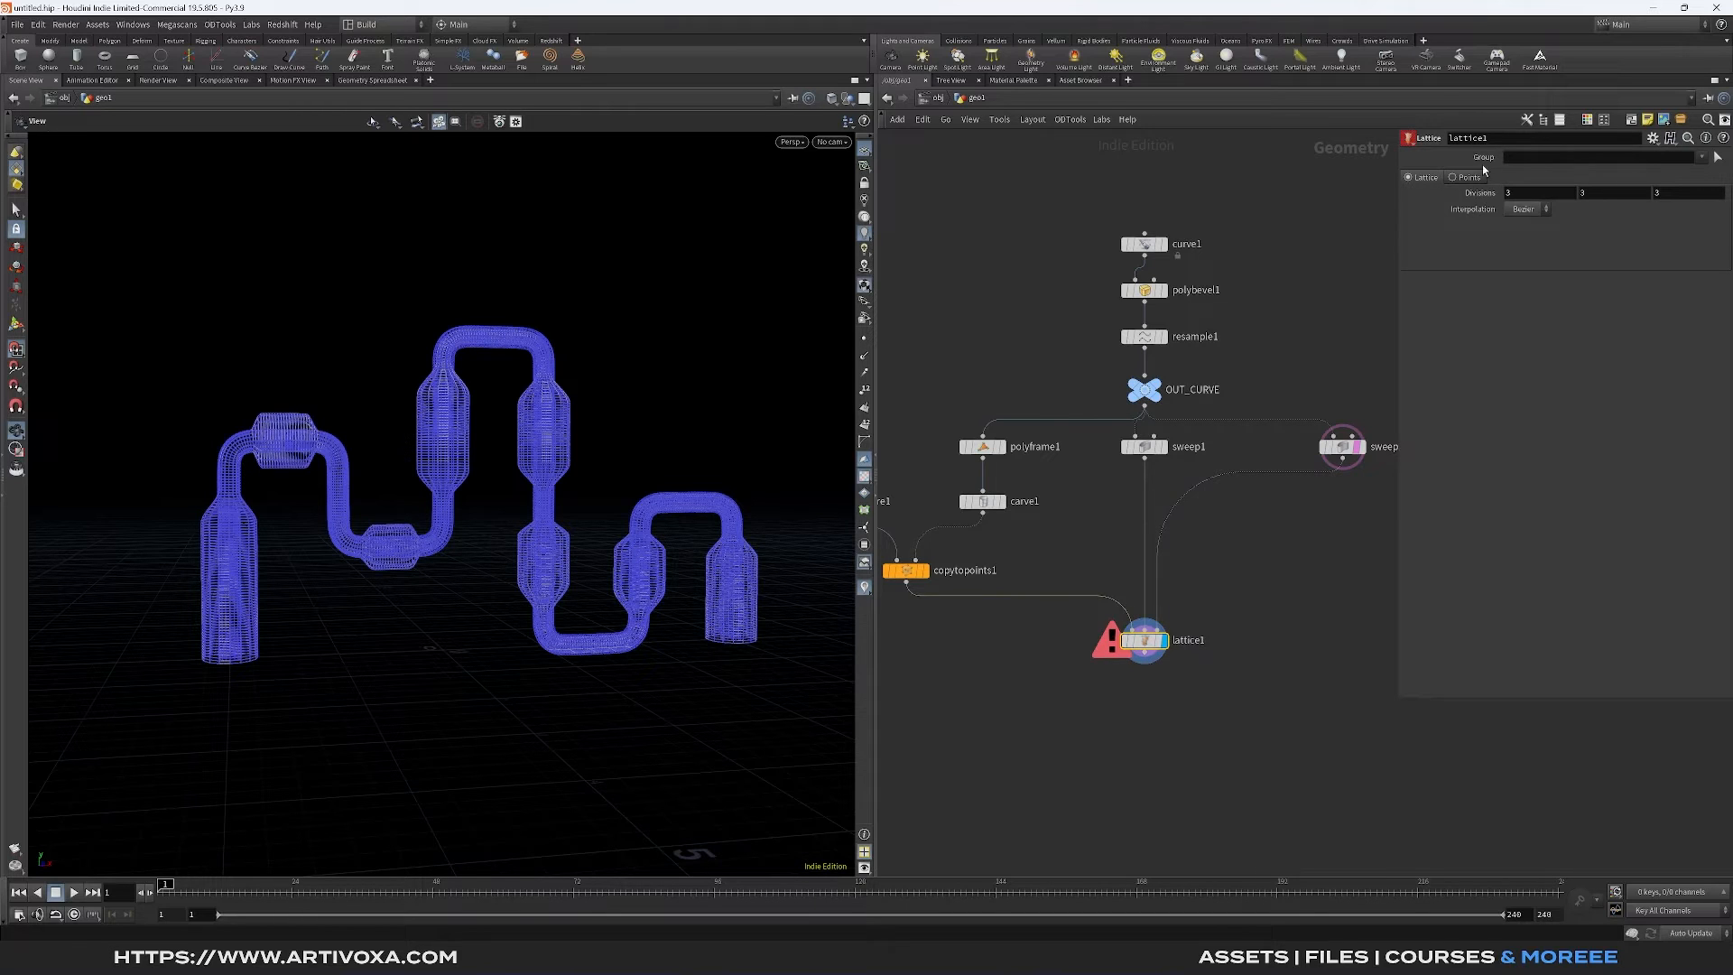
Switch lattice1 to Points mode with the Elendt model kernel function and a radius of 0.15
key(ctrl+z)
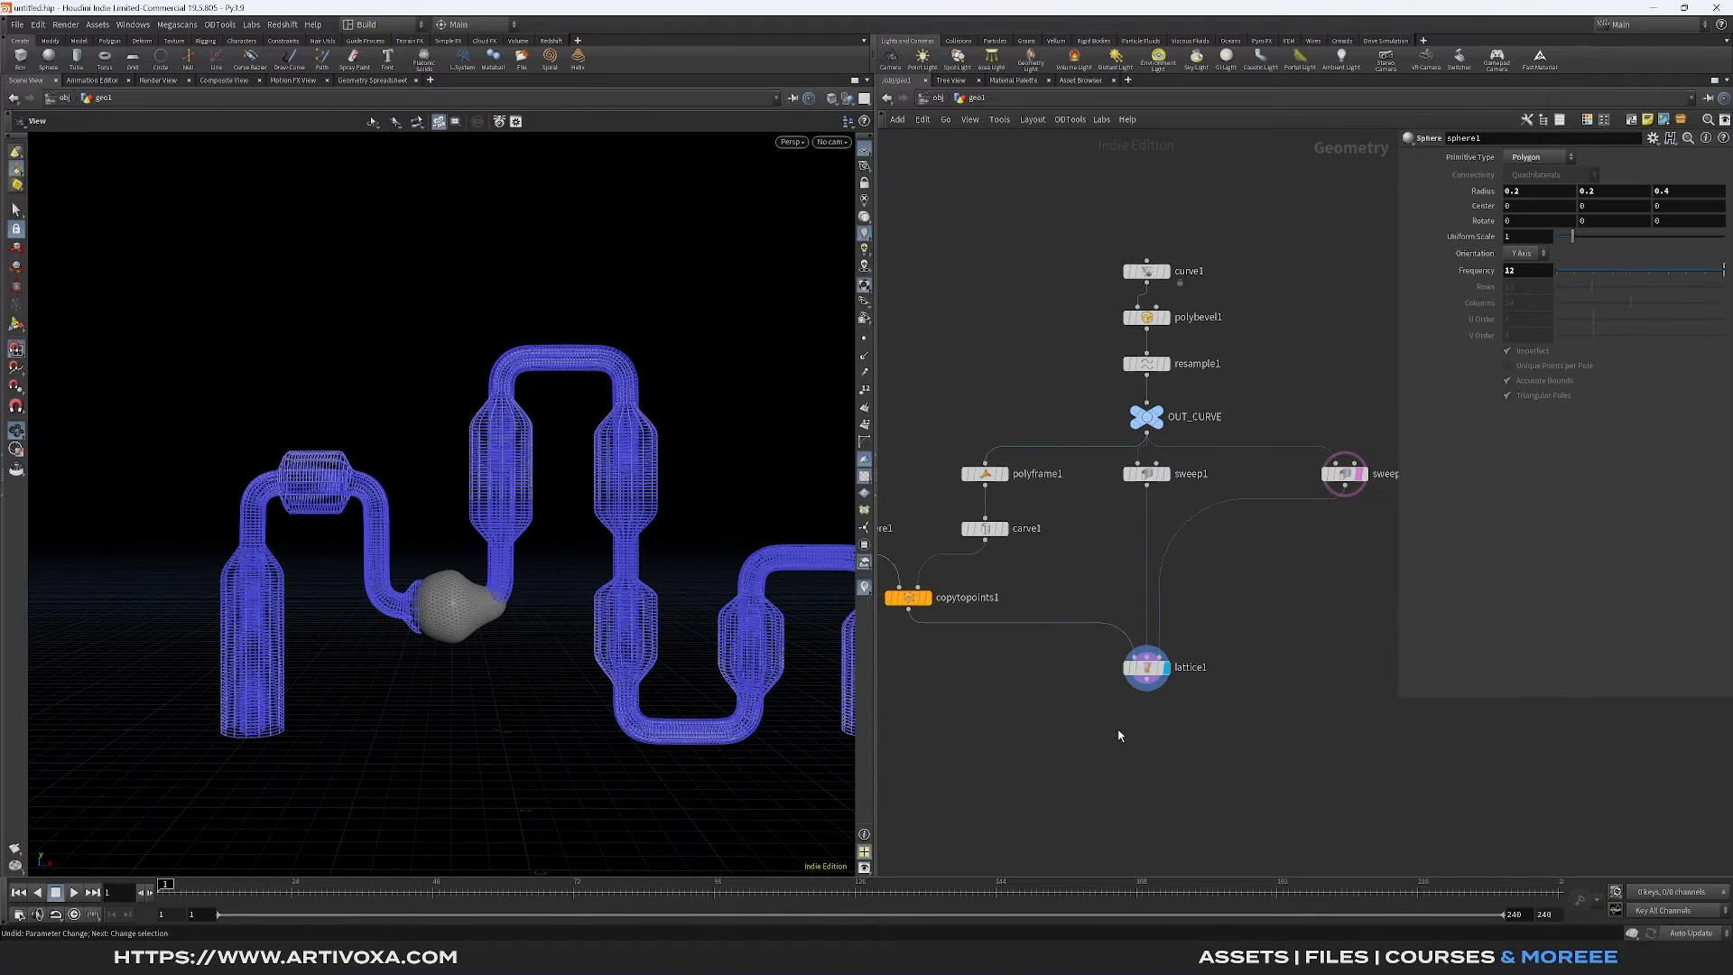
click(1161, 668)
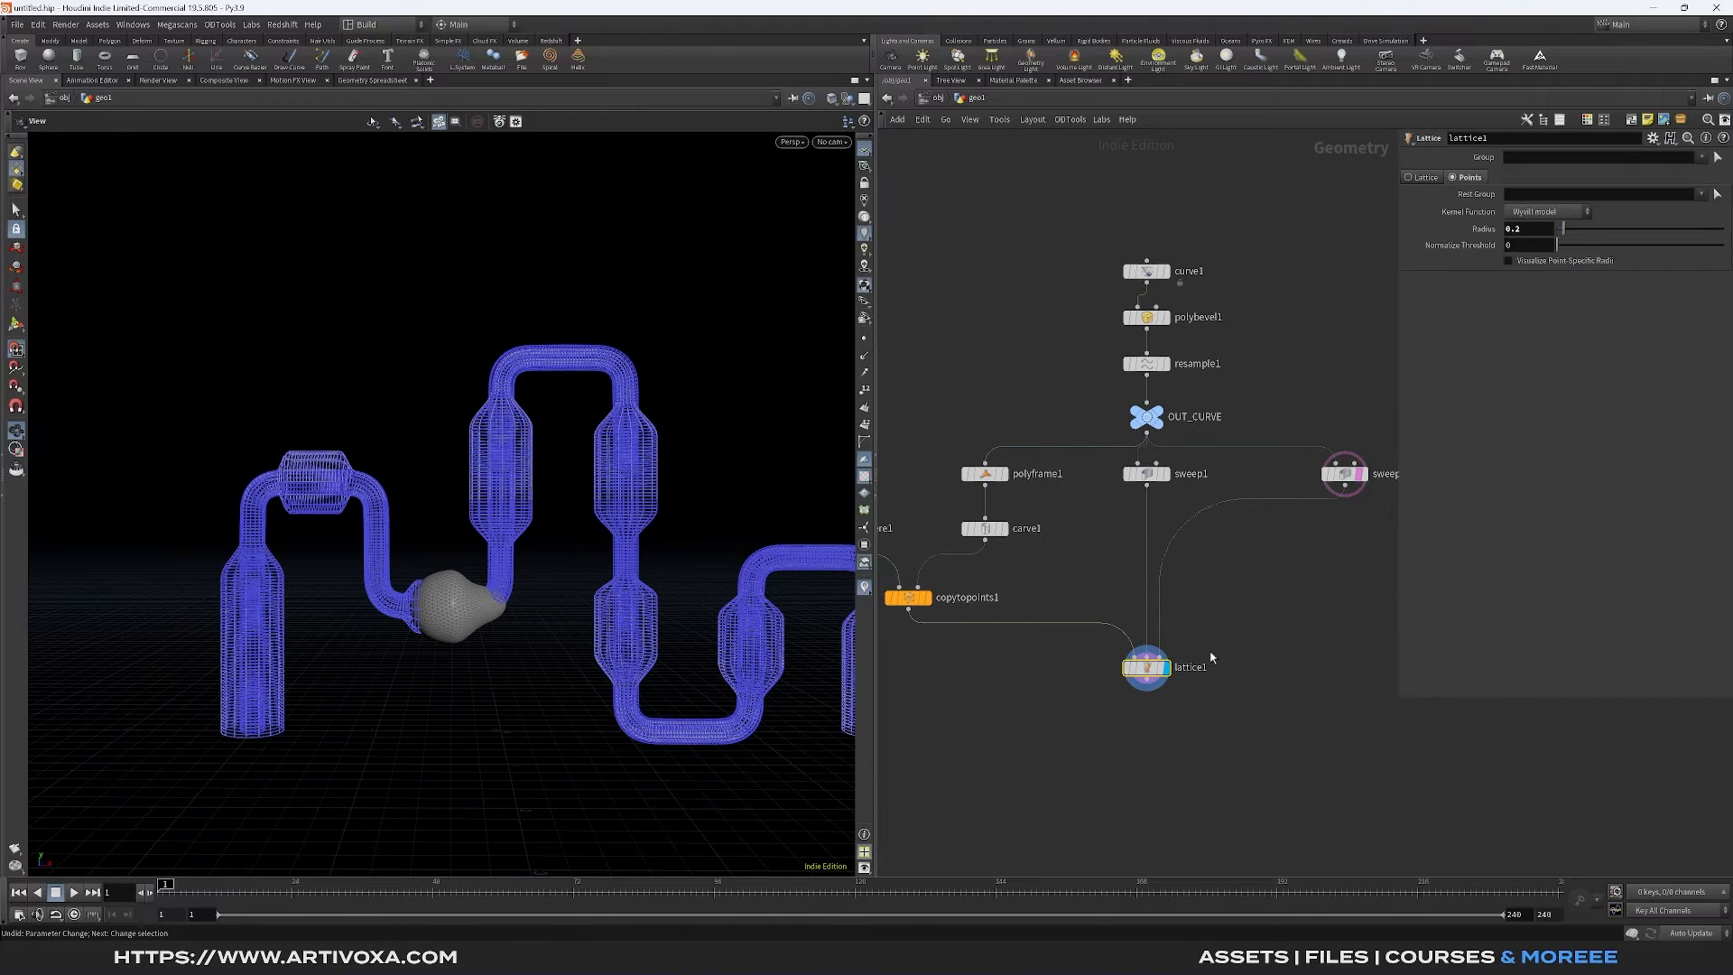
click(1546, 211)
click(1539, 229)
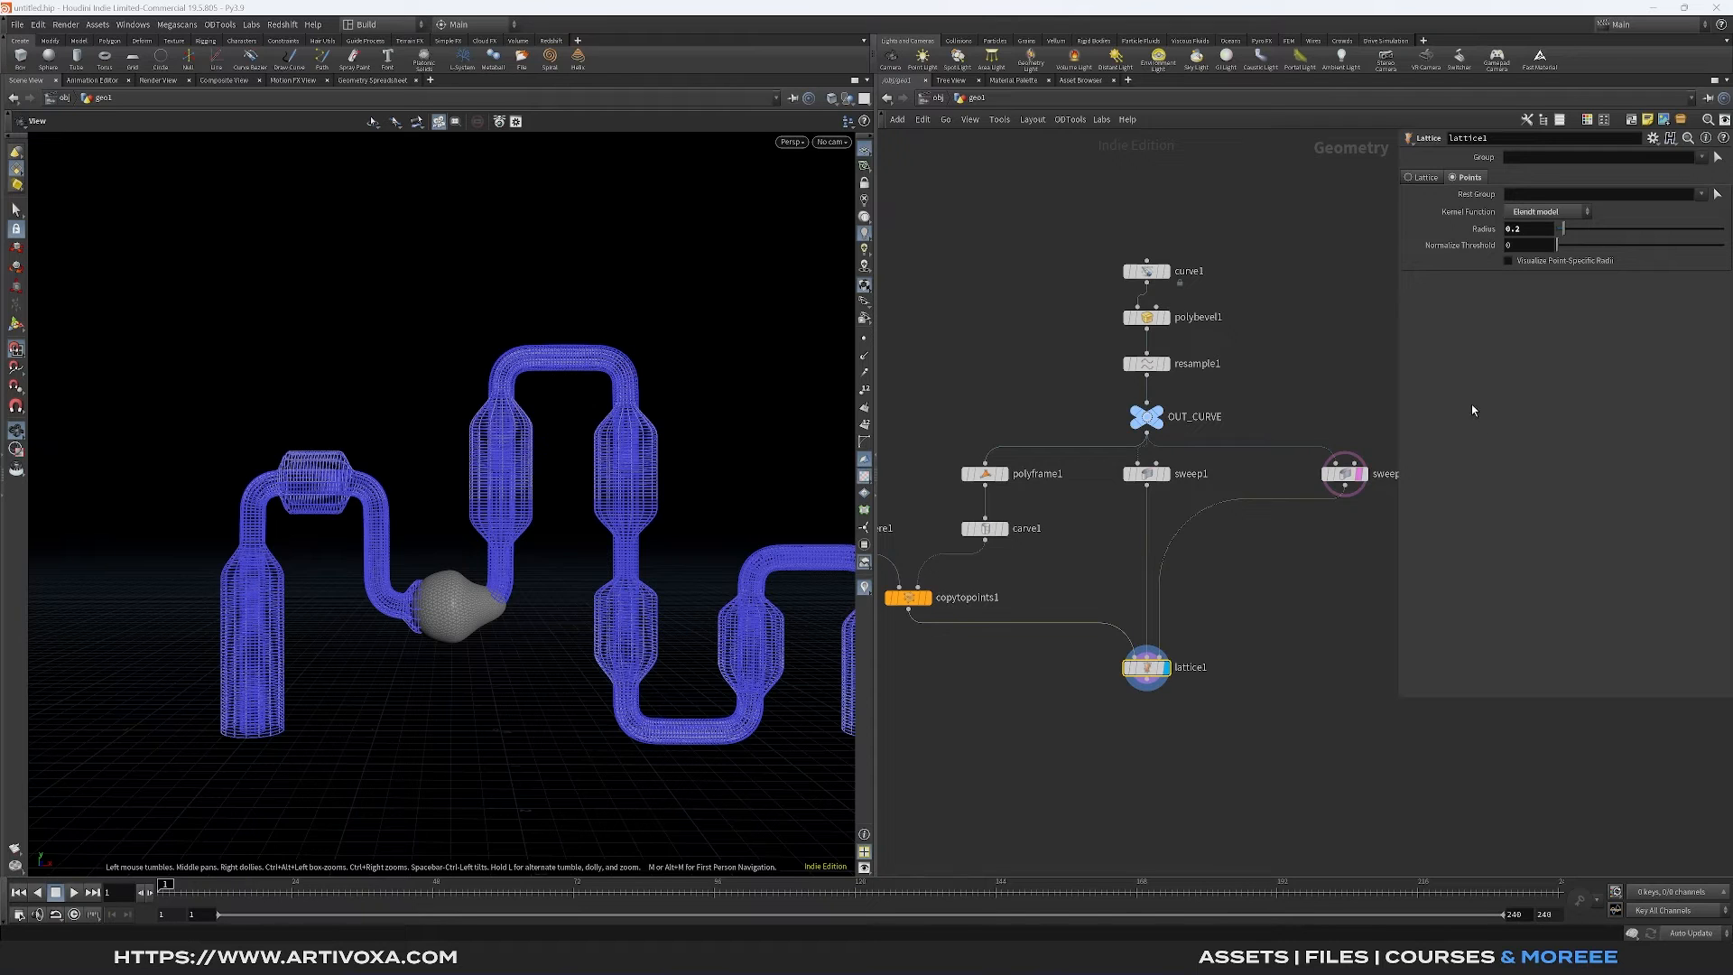
drag(1563, 229, 1565, 232)
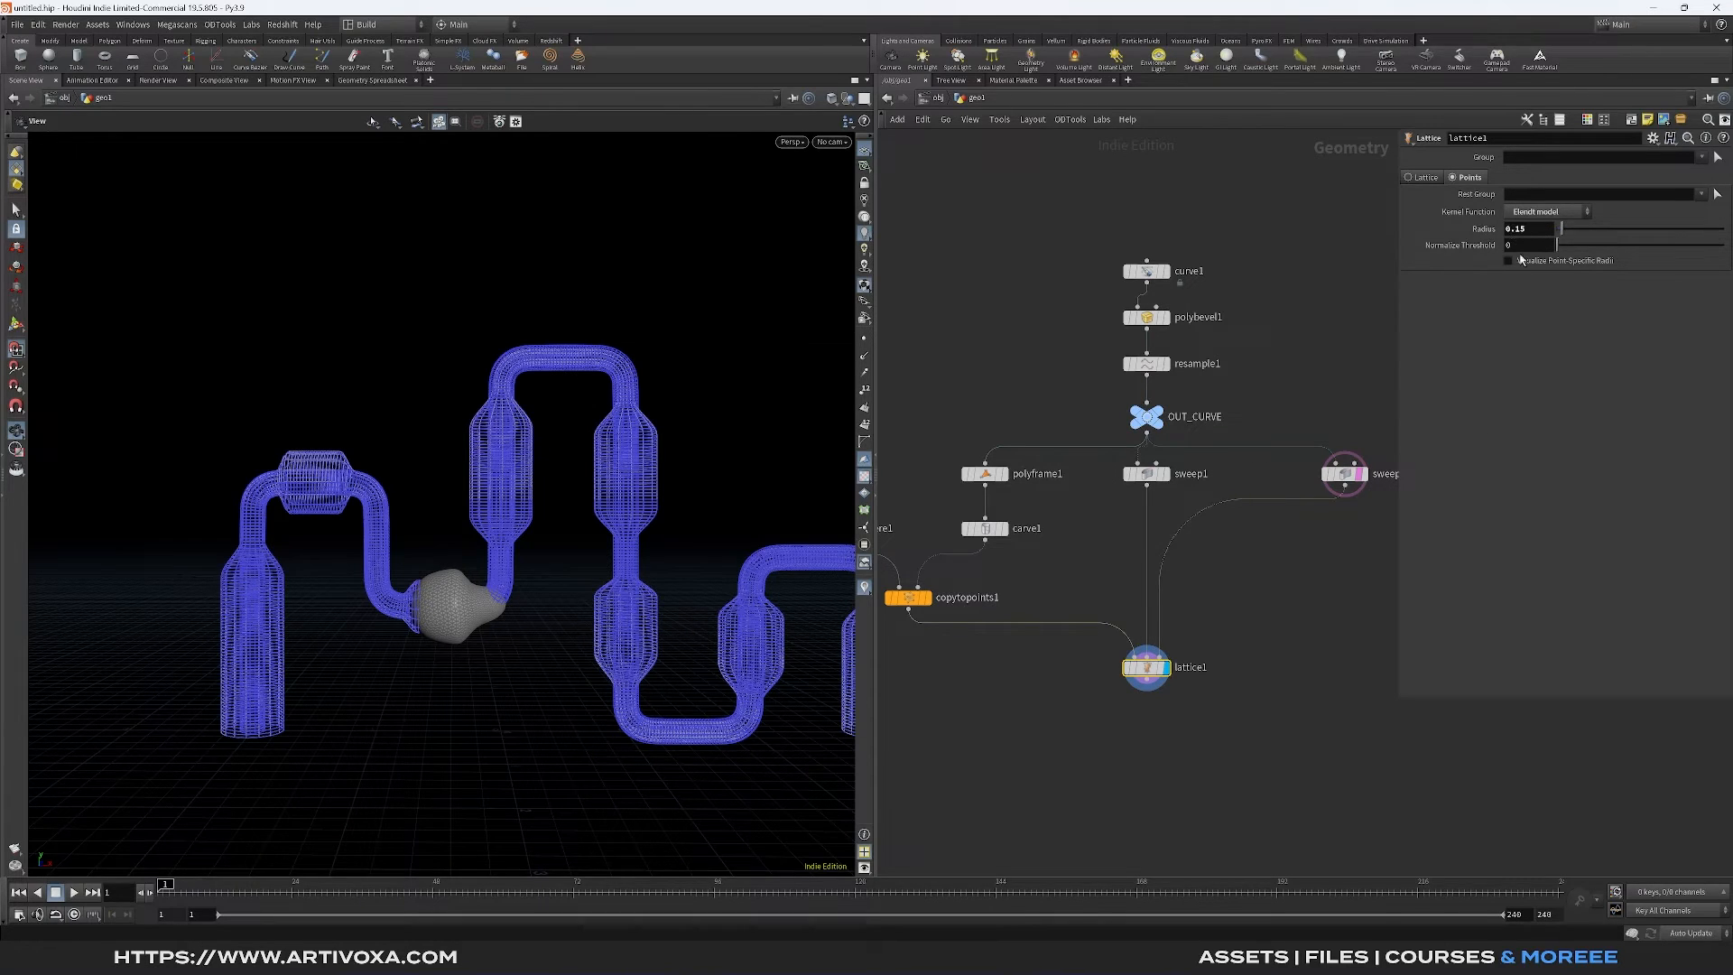
Reduce sphere1's uniform scale to about 0.7
middle_drag(907, 688, 998, 693)
click(923, 535)
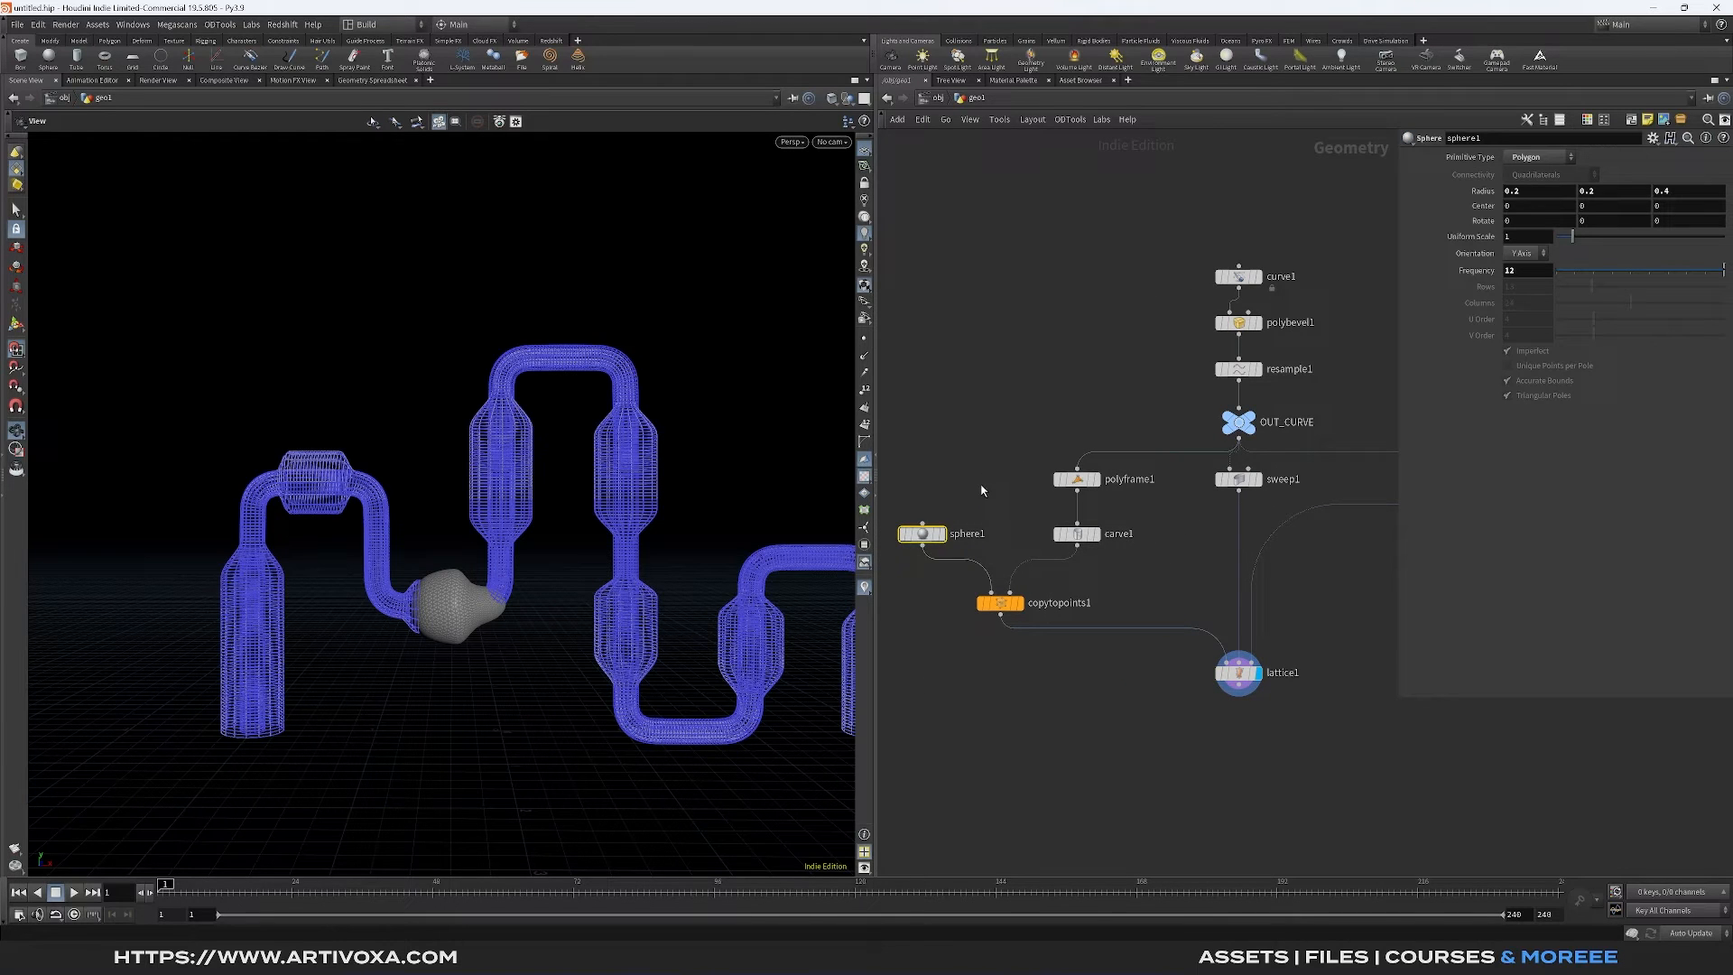
drag(1572, 236, 1568, 237)
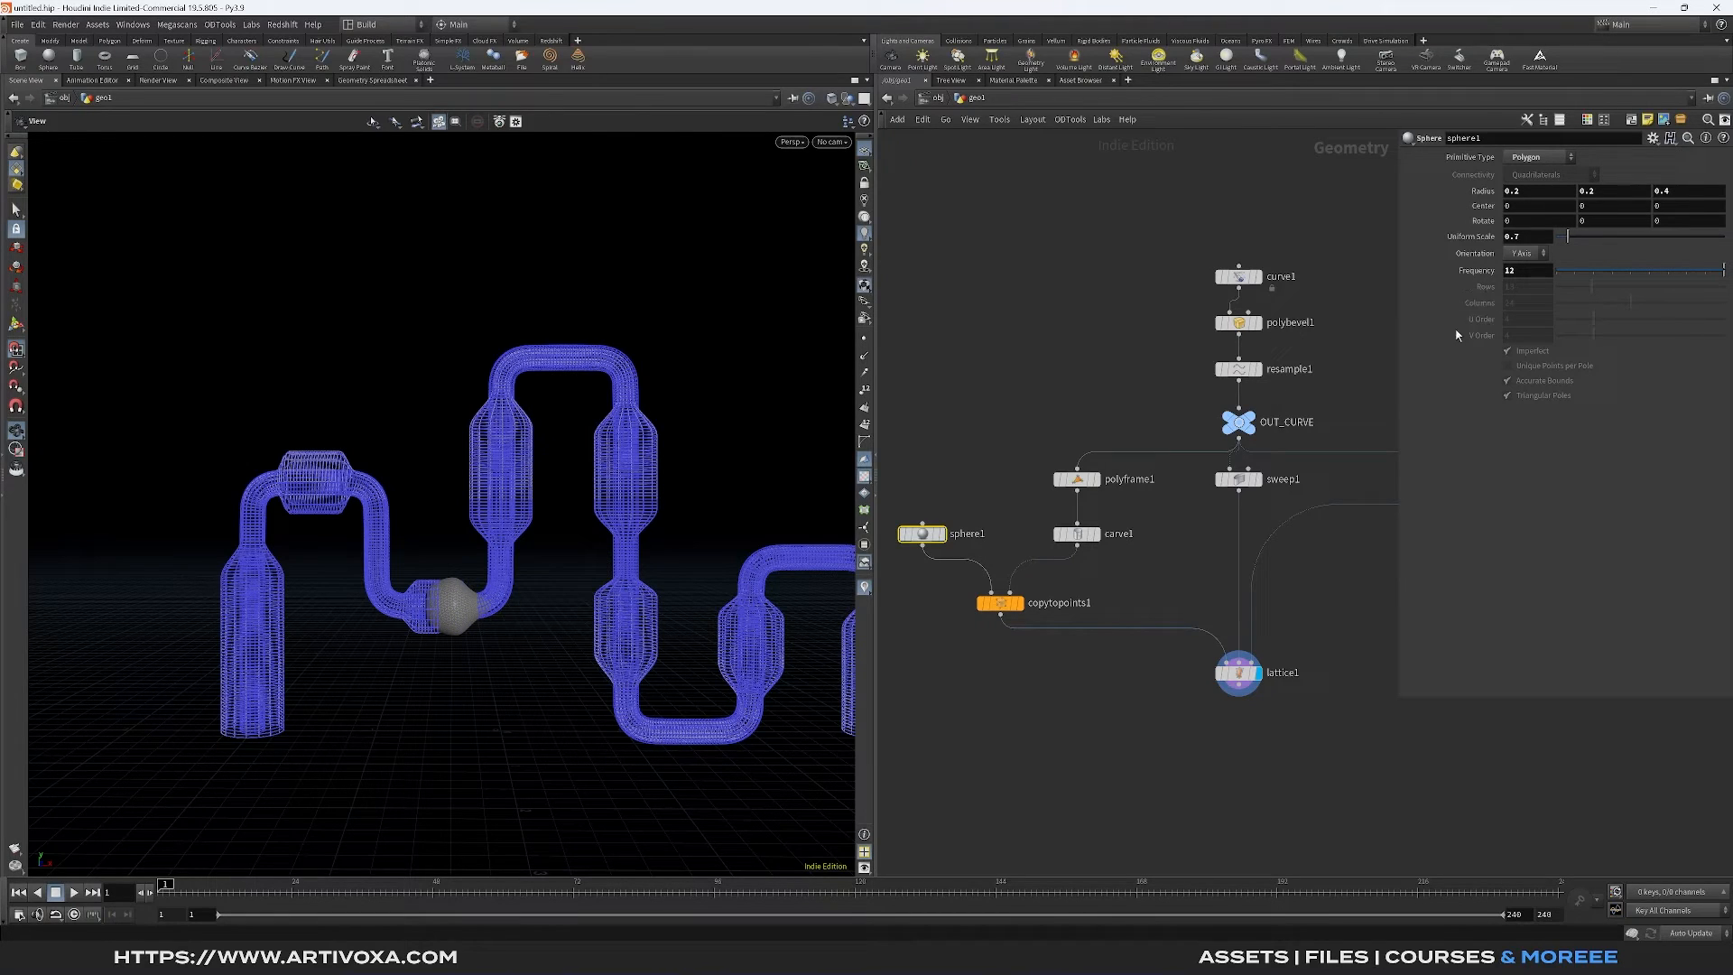
drag(1568, 237, 1570, 239)
text(5)
key(Return)
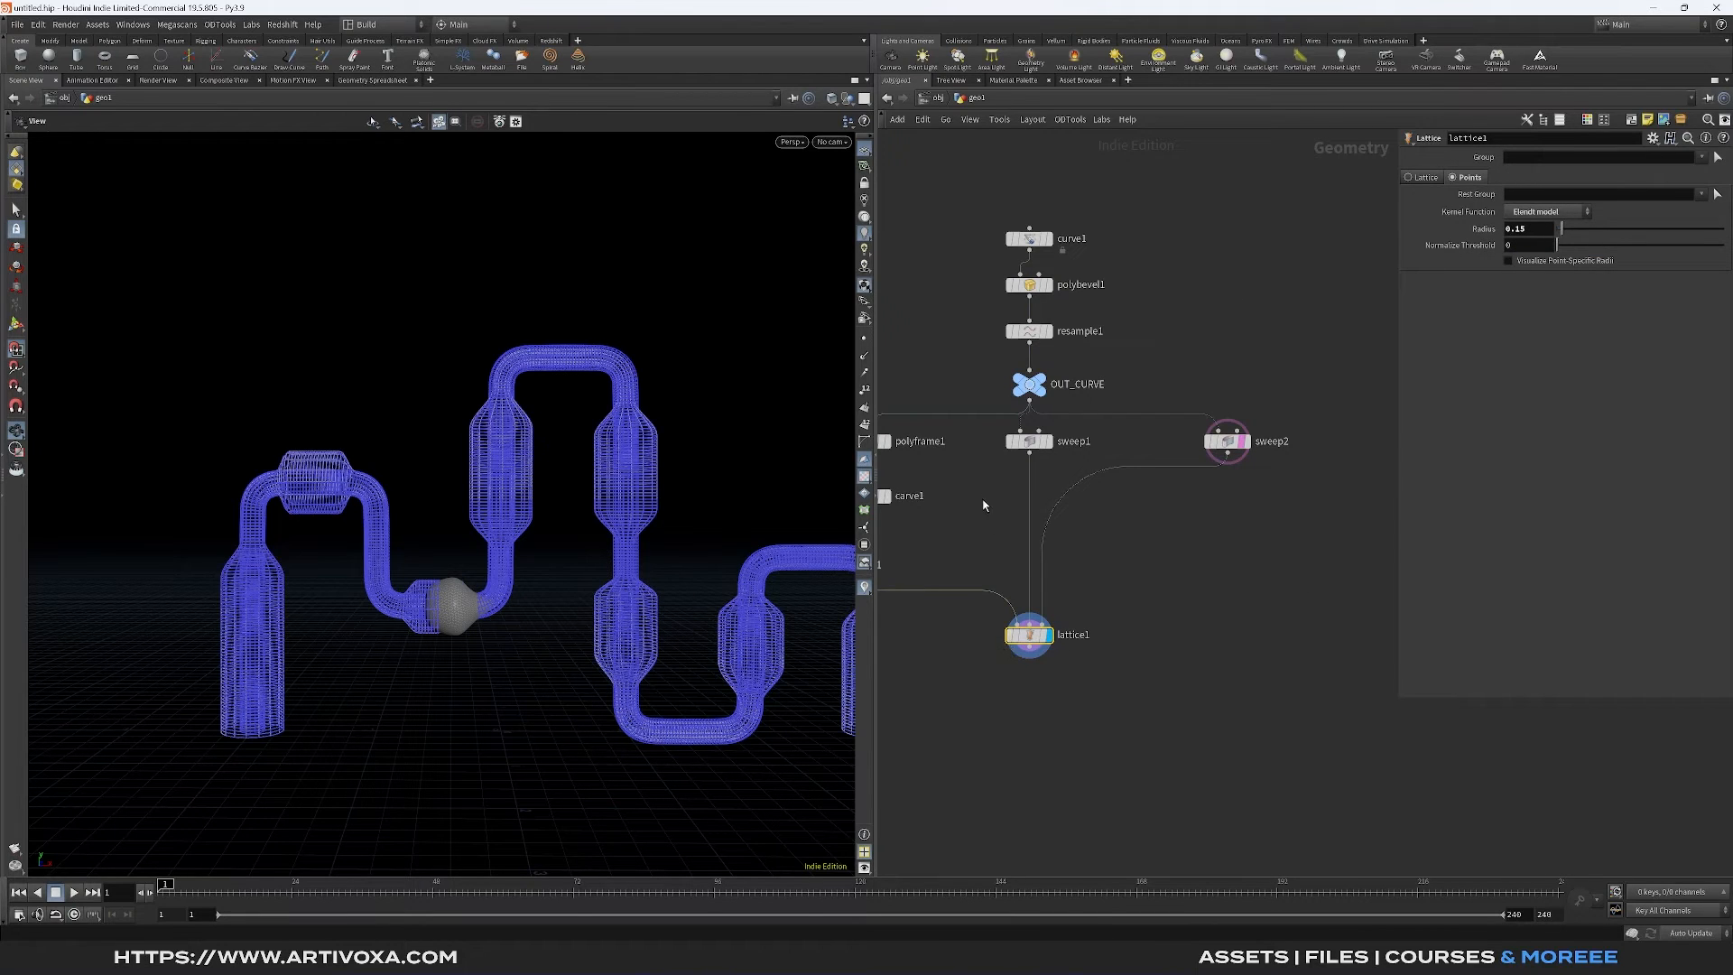
Inspect the thin sweep1 pipe against the sweep2 template and return the display to lattice1
drag(1029, 460, 1057, 444)
click(1049, 441)
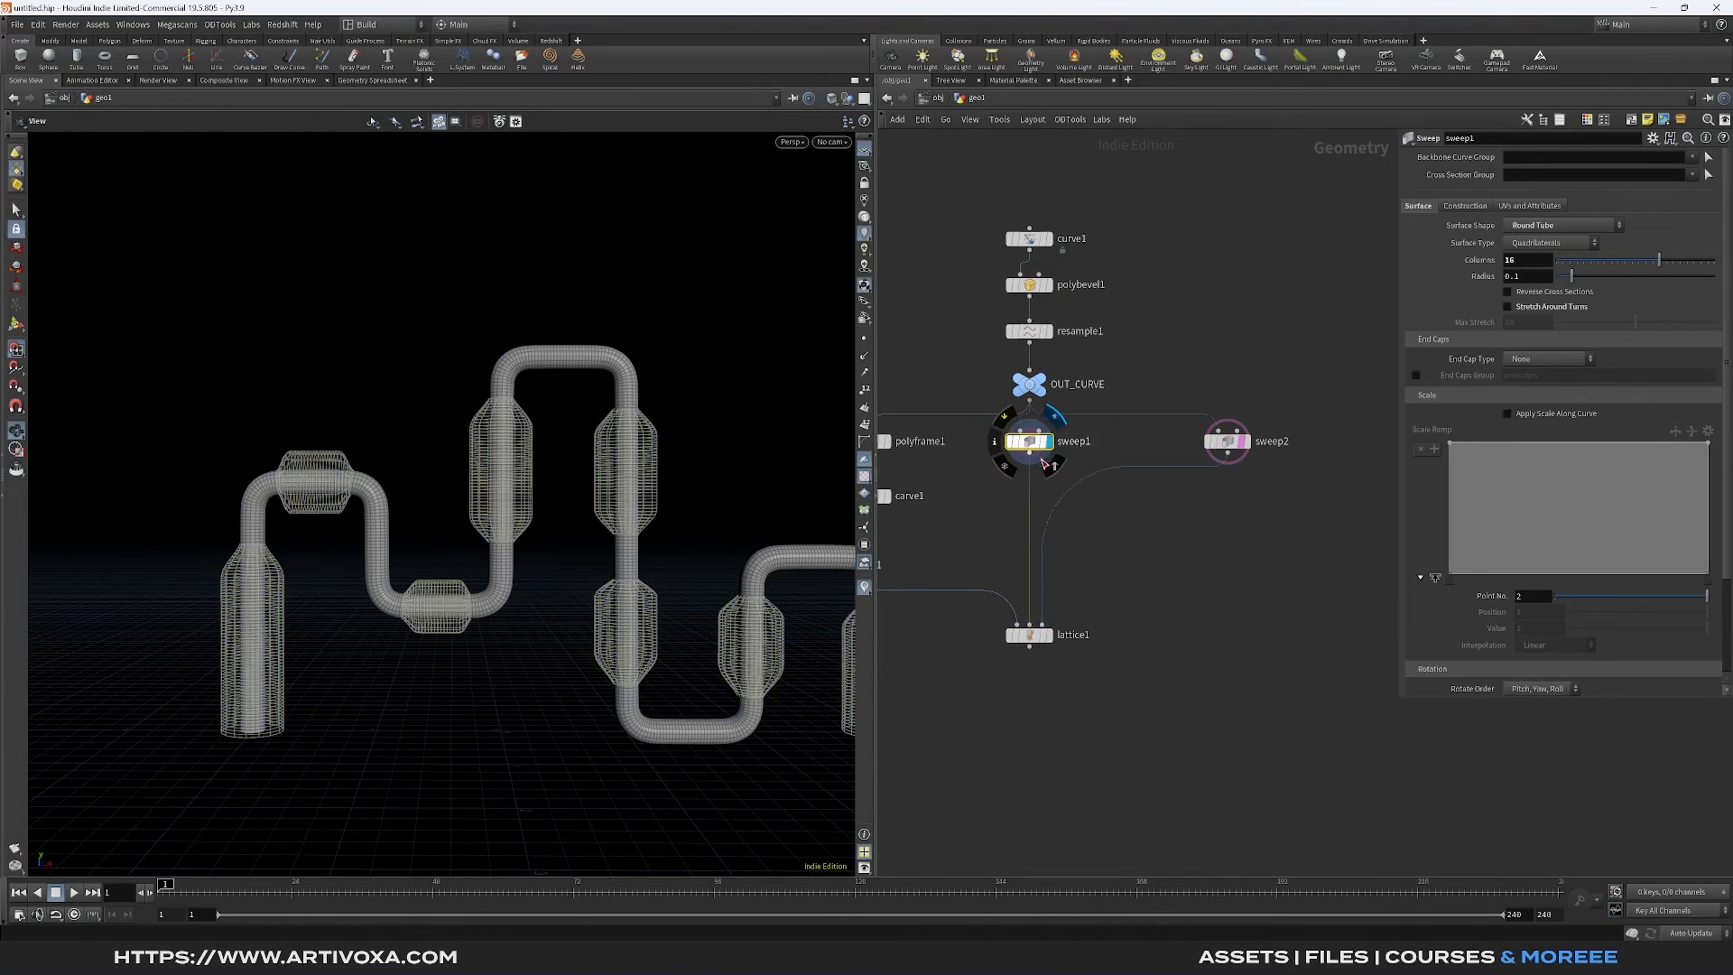
click(1049, 636)
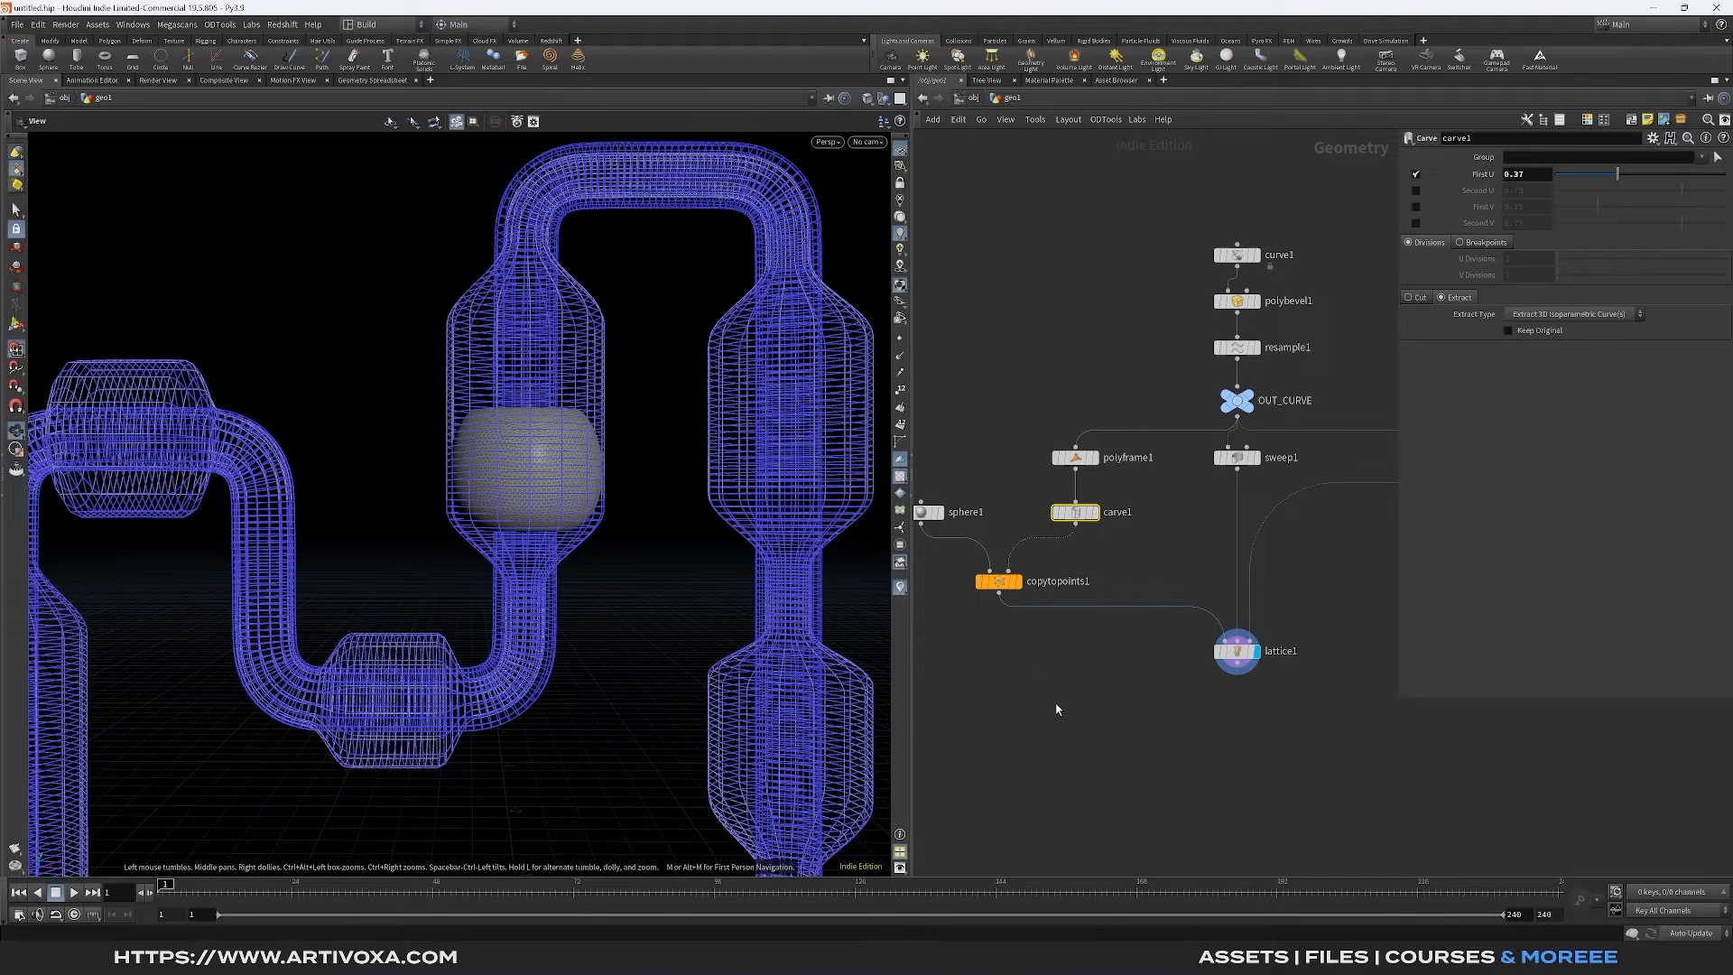
Review the parameters of sphere1, lattice1 and the sweep nodes that control the deformation
middle_drag(1058, 709, 1105, 707)
click(968, 512)
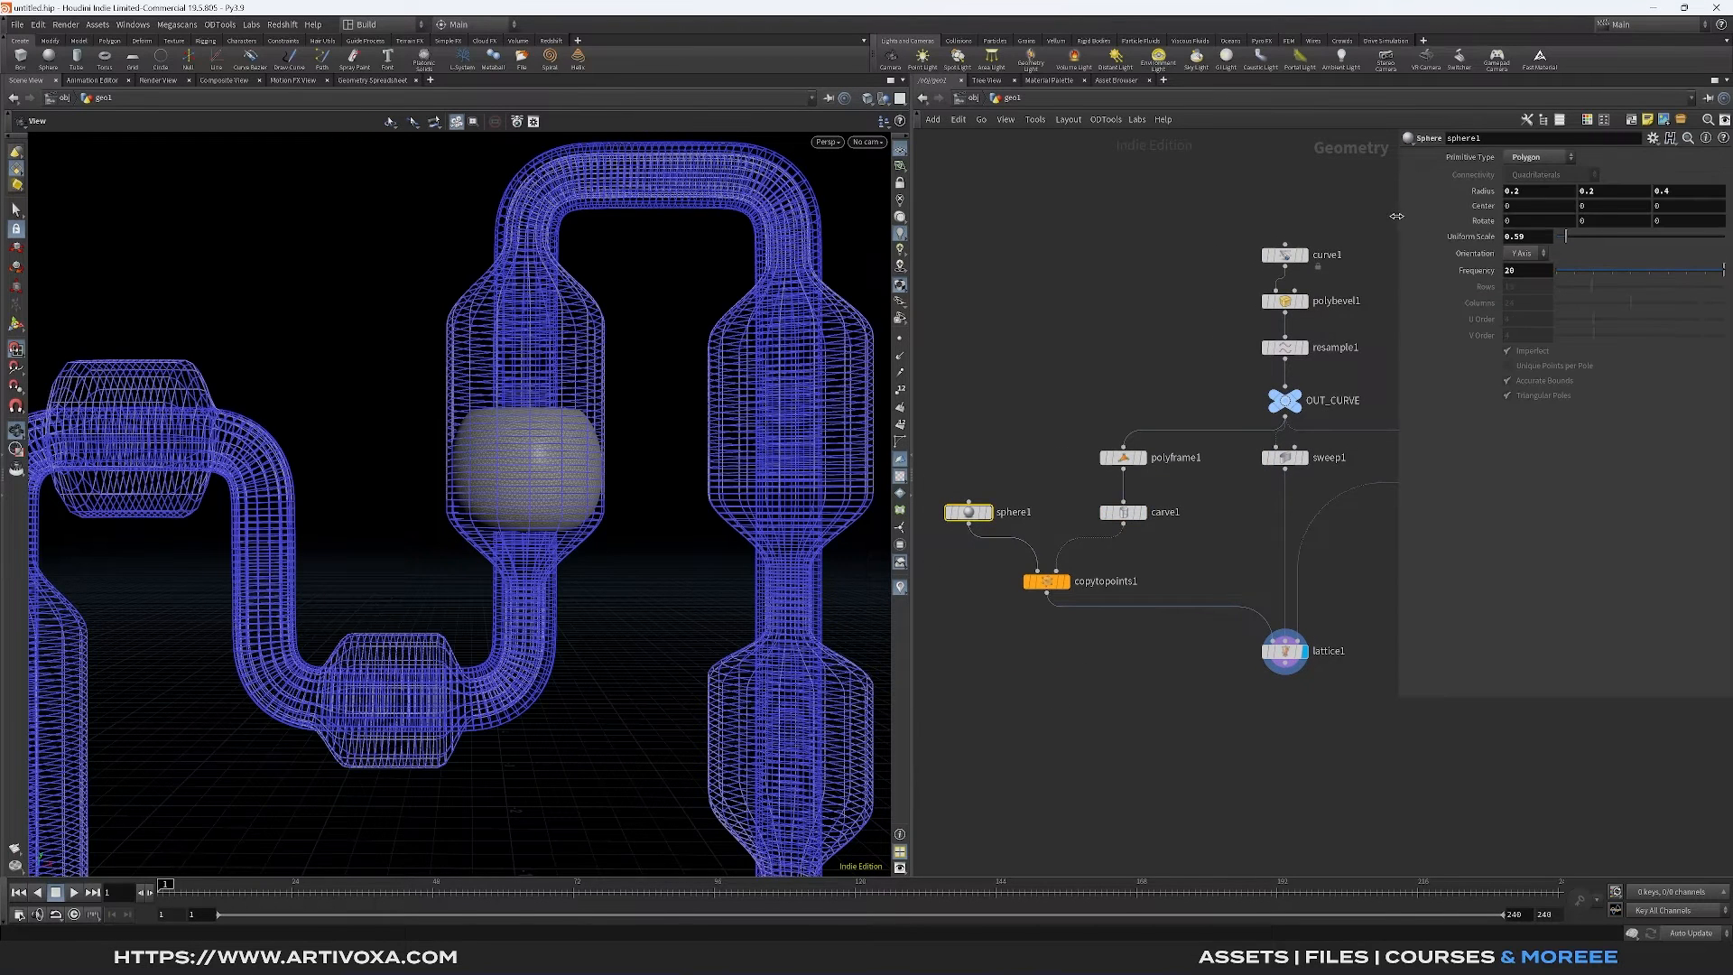
drag(1397, 215, 1343, 217)
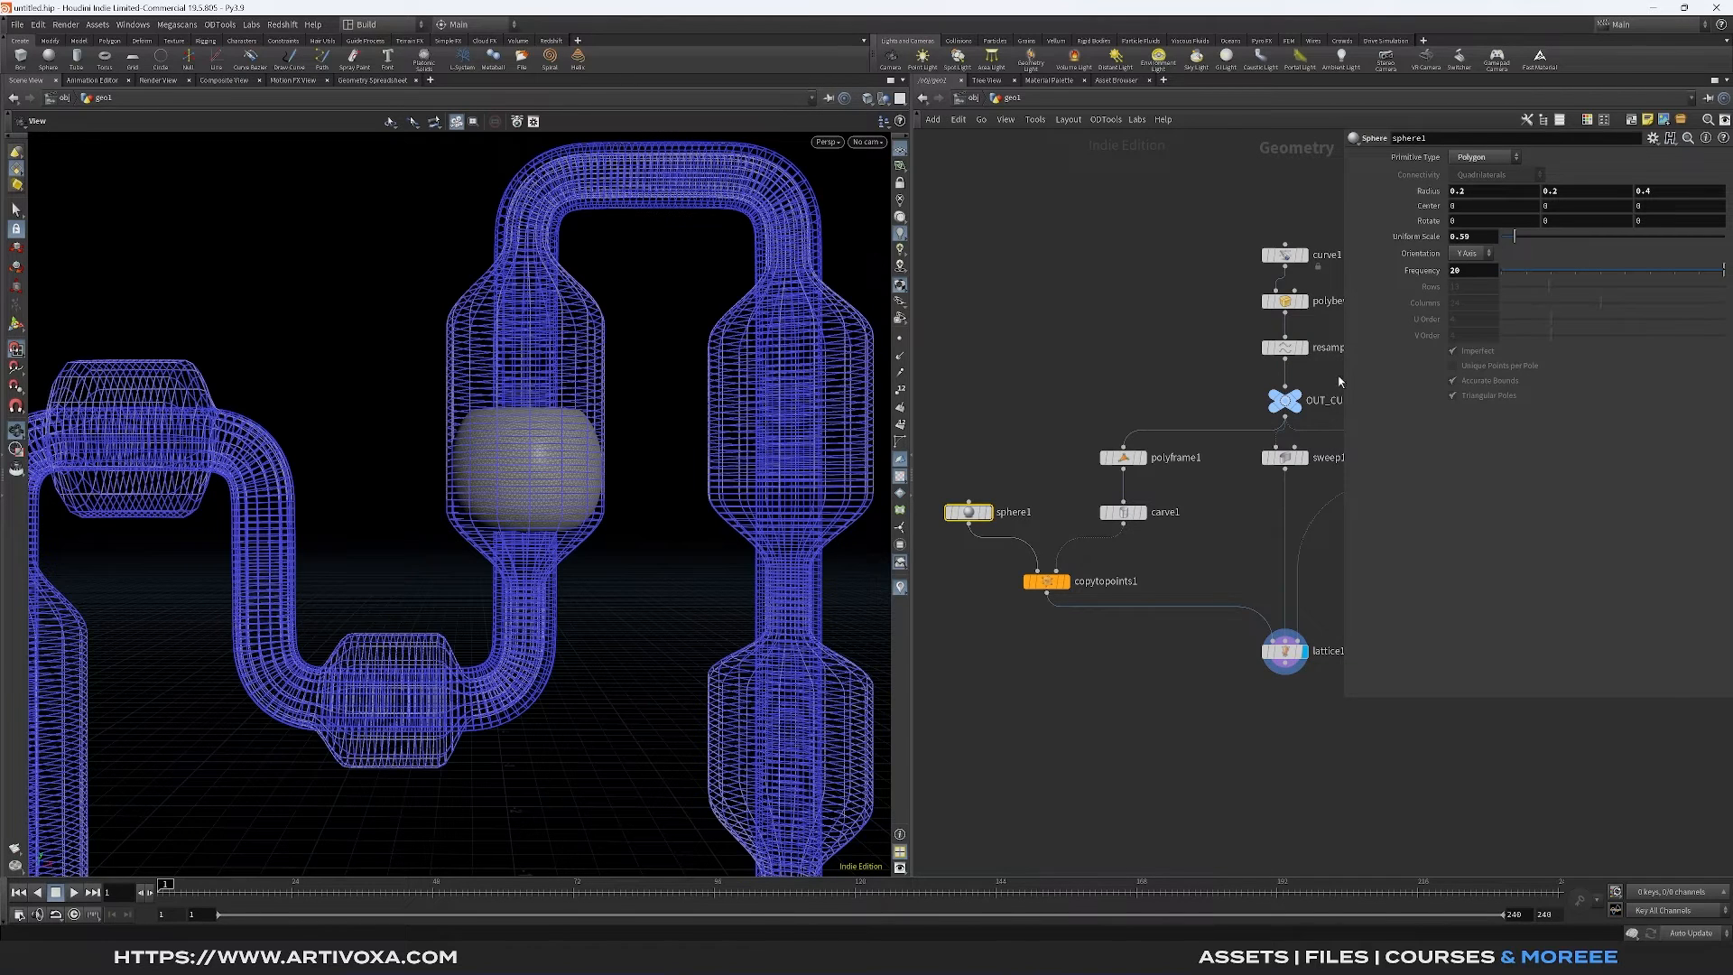
middle_drag(1184, 624, 1122, 628)
click(1222, 655)
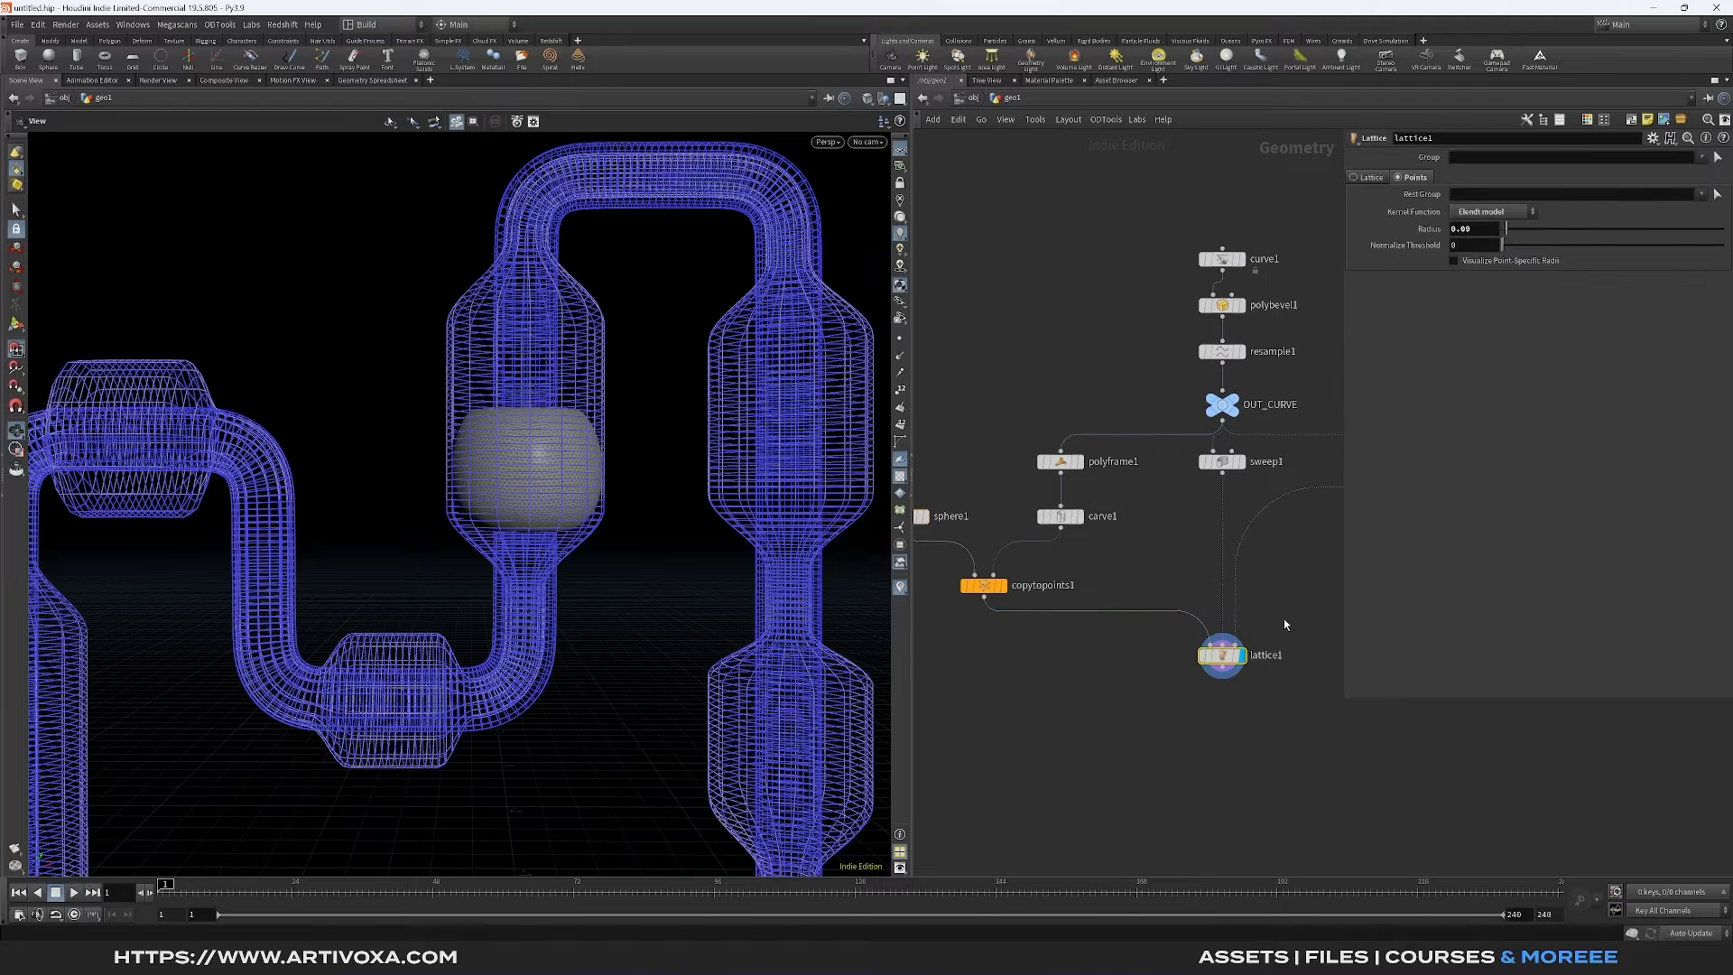
middle_drag(1284, 619, 1238, 627)
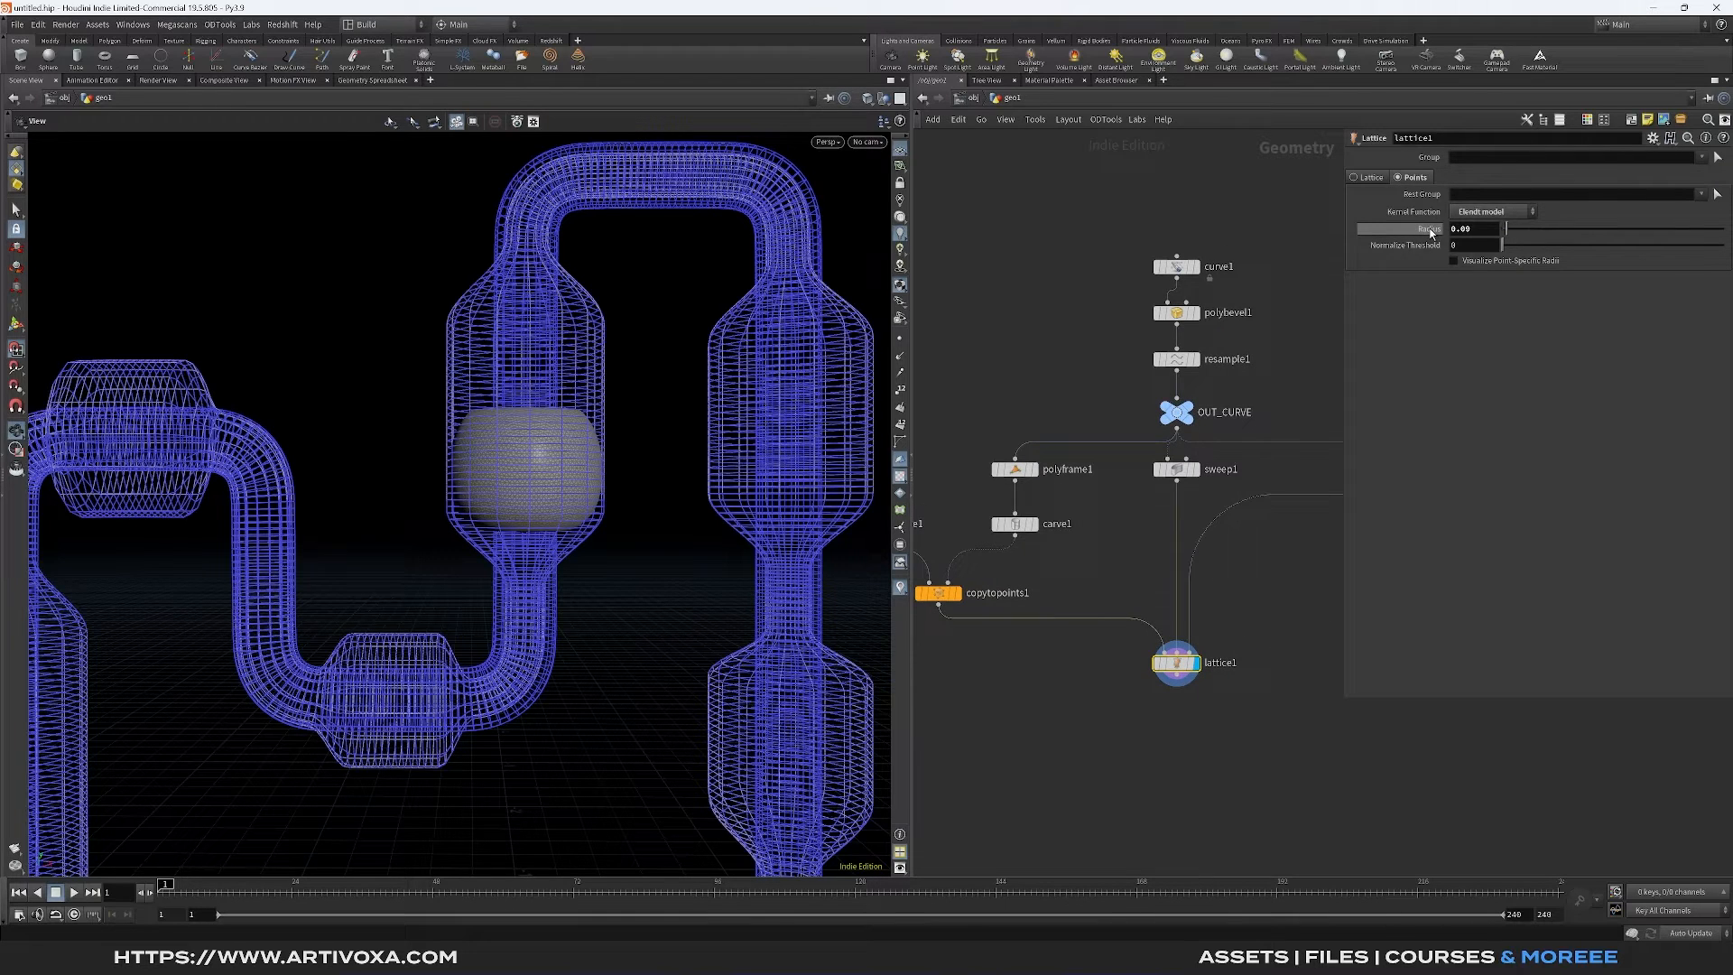
click(1177, 468)
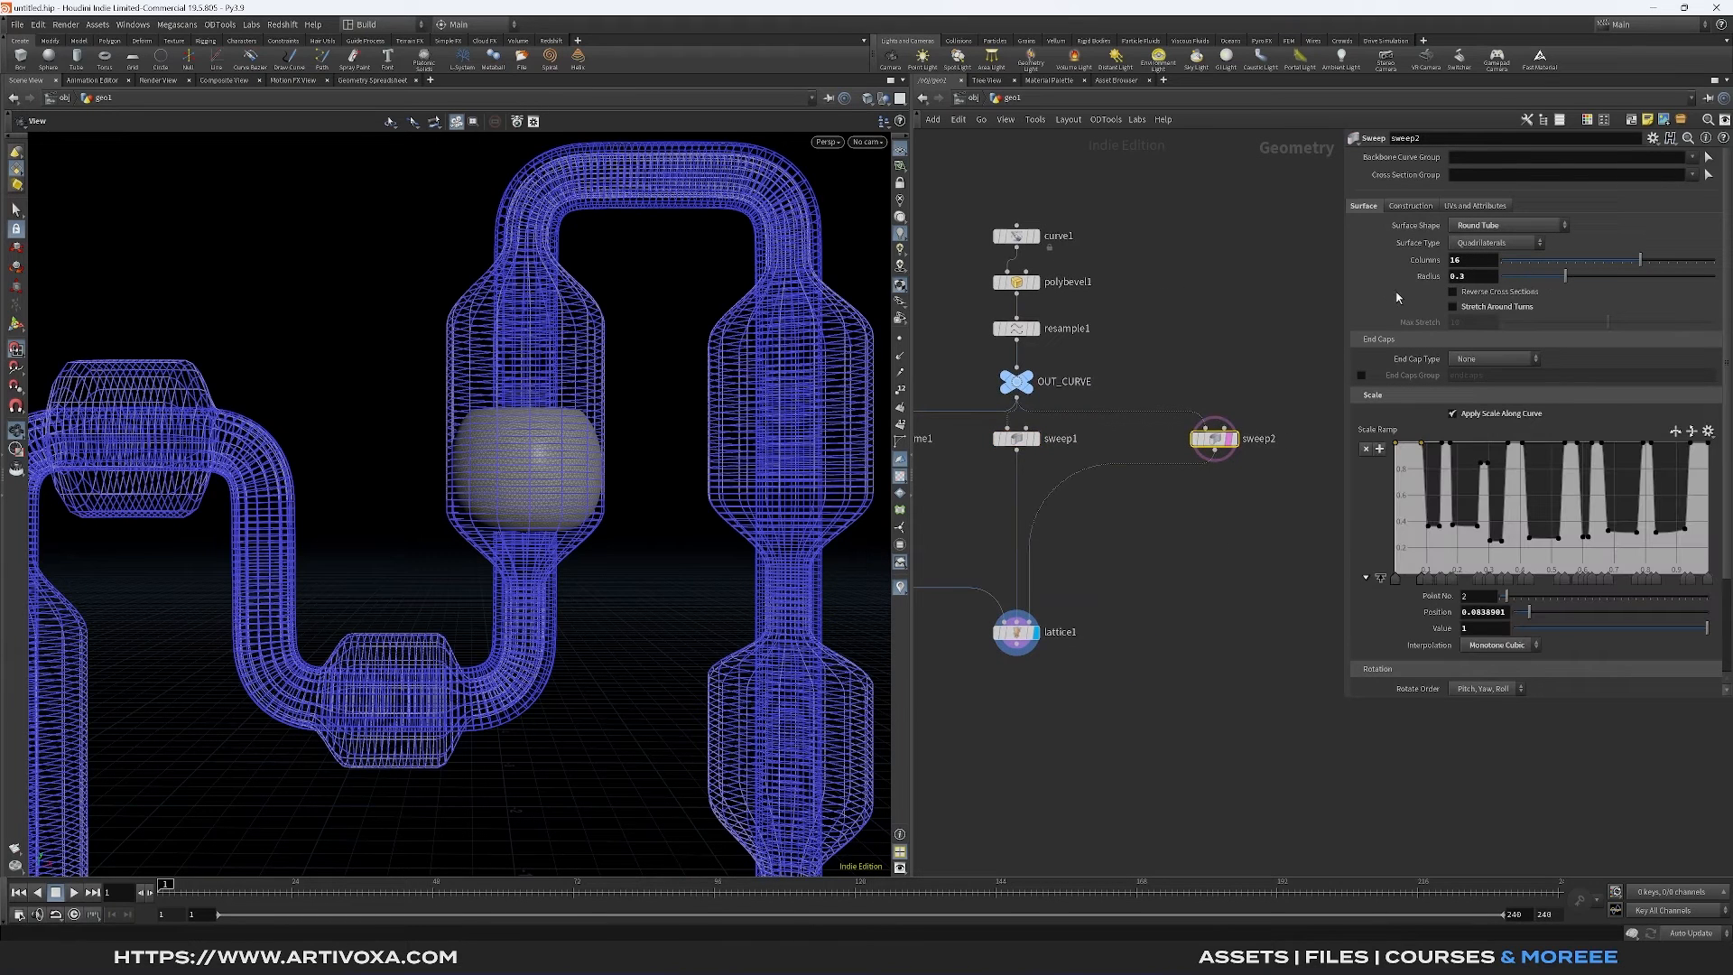
click(1083, 615)
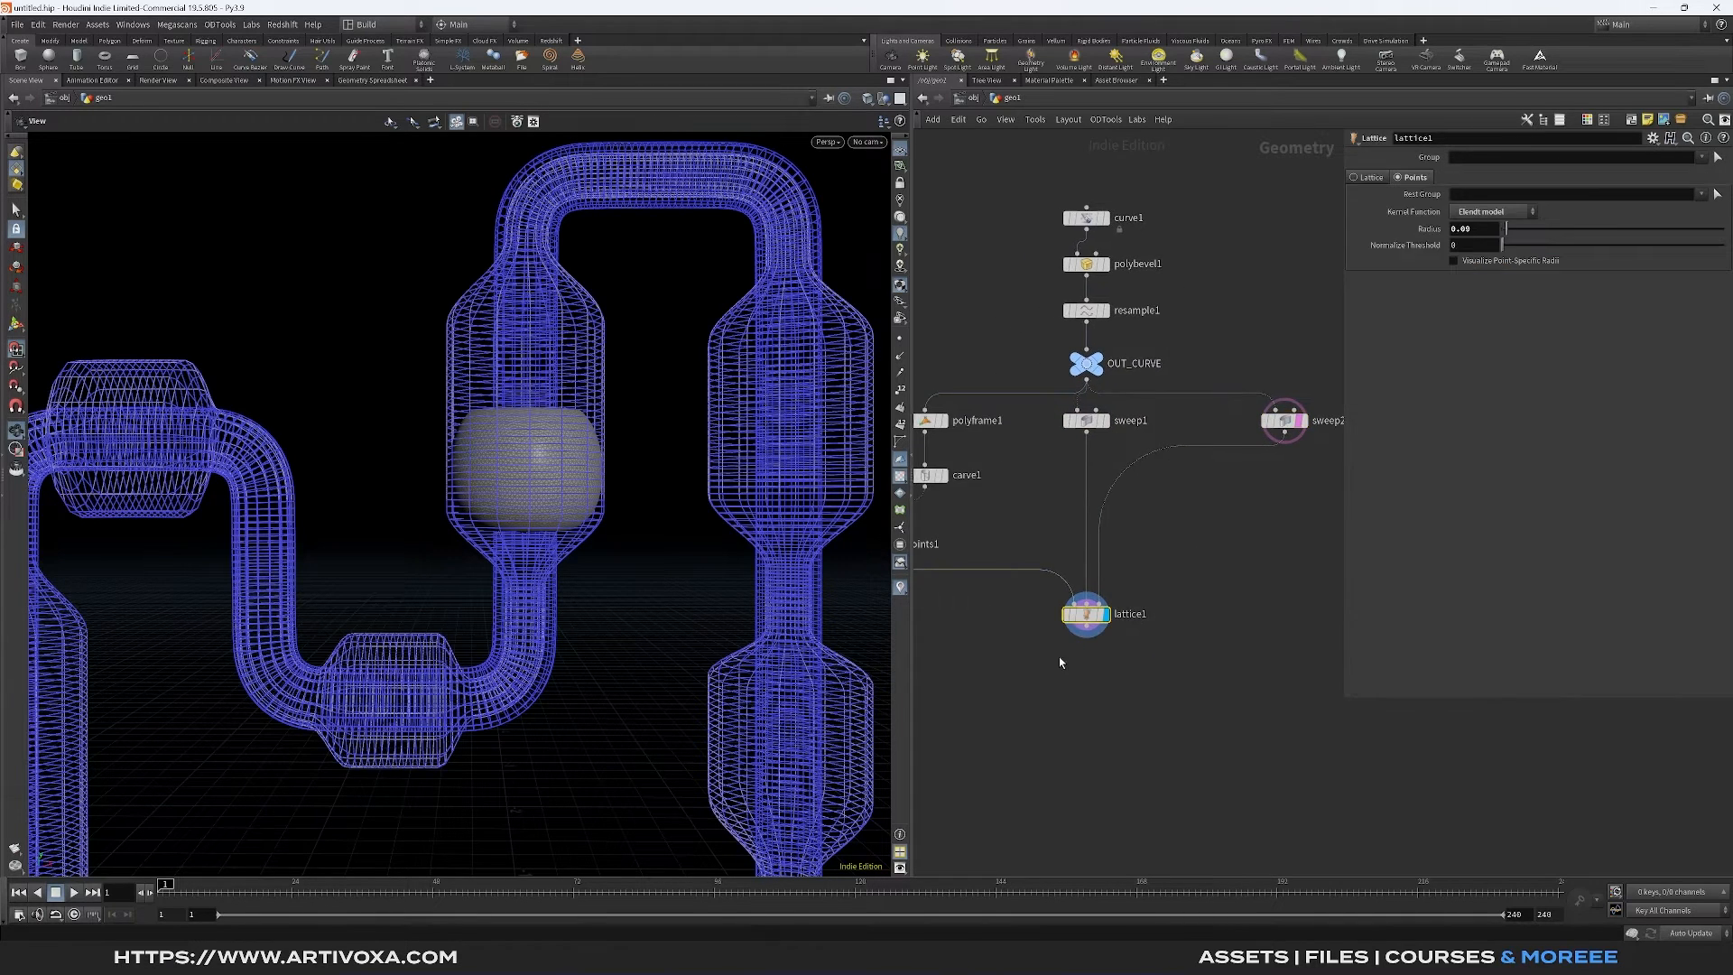
middle_drag(1060, 662, 1123, 654)
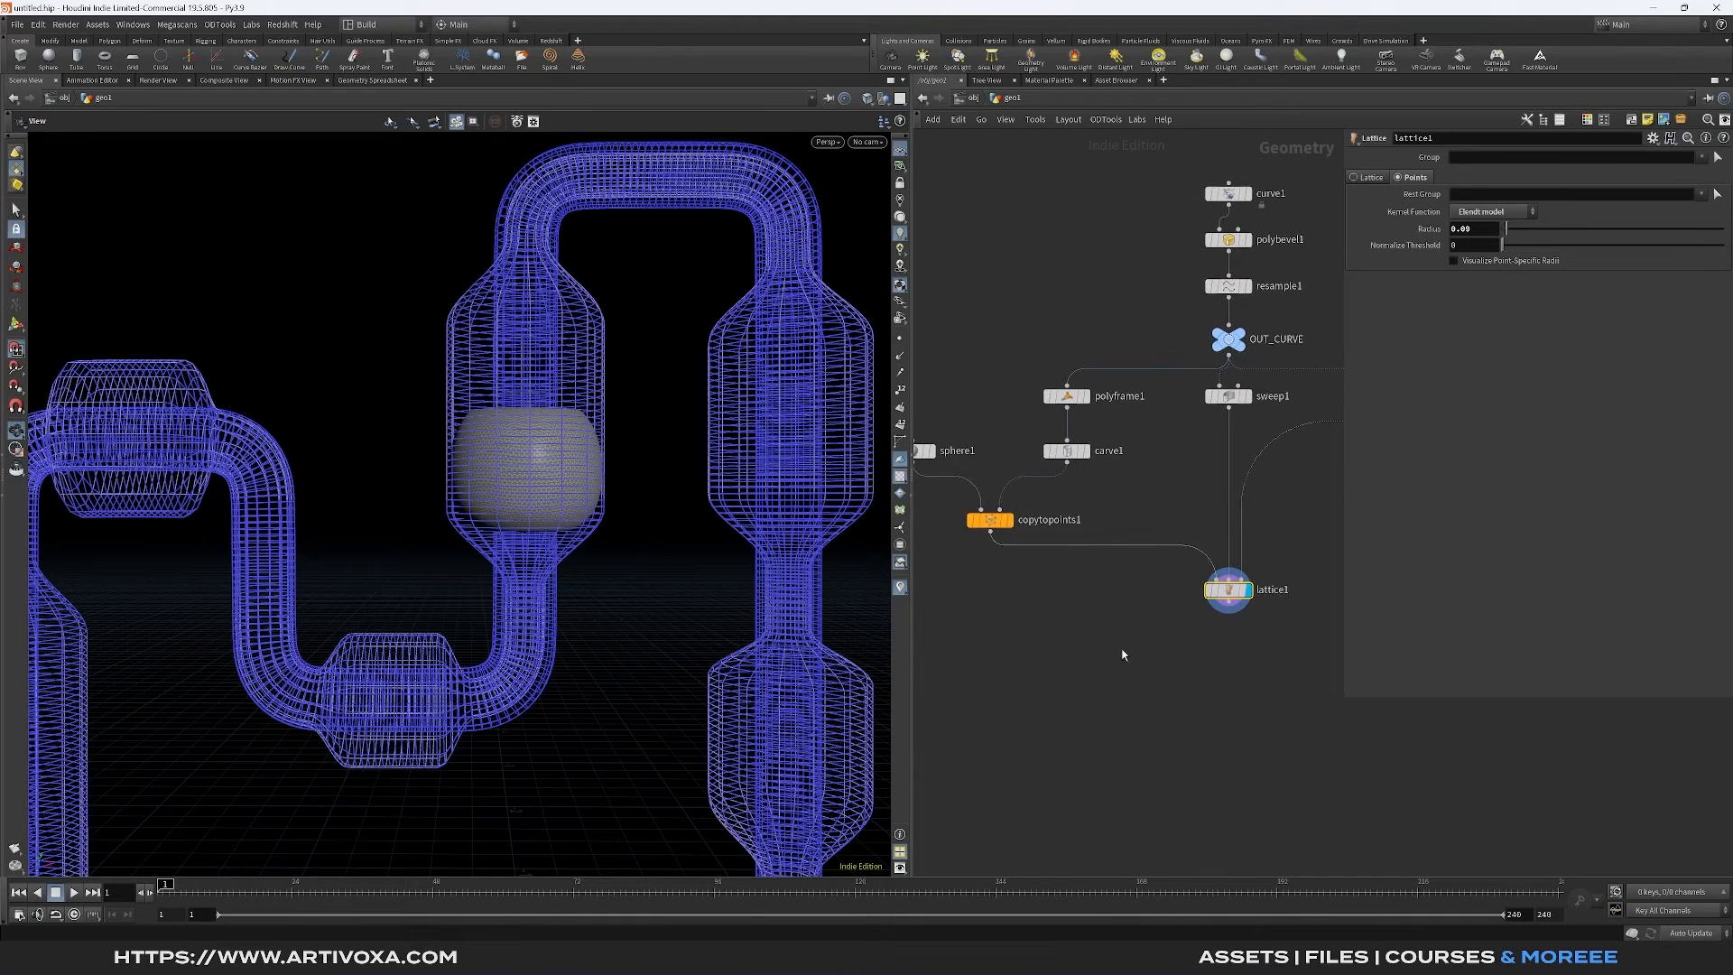
Move carve1's First U to 0.377 and inspect the deformed sphere up close
click(1067, 451)
mouse_move(1570, 173)
mouse_down()
mouse_move(1540, 177)
mouse_move(1656, 183)
mouse_move(1588, 196)
mouse_up()
scroll(542, 506, up, 6)
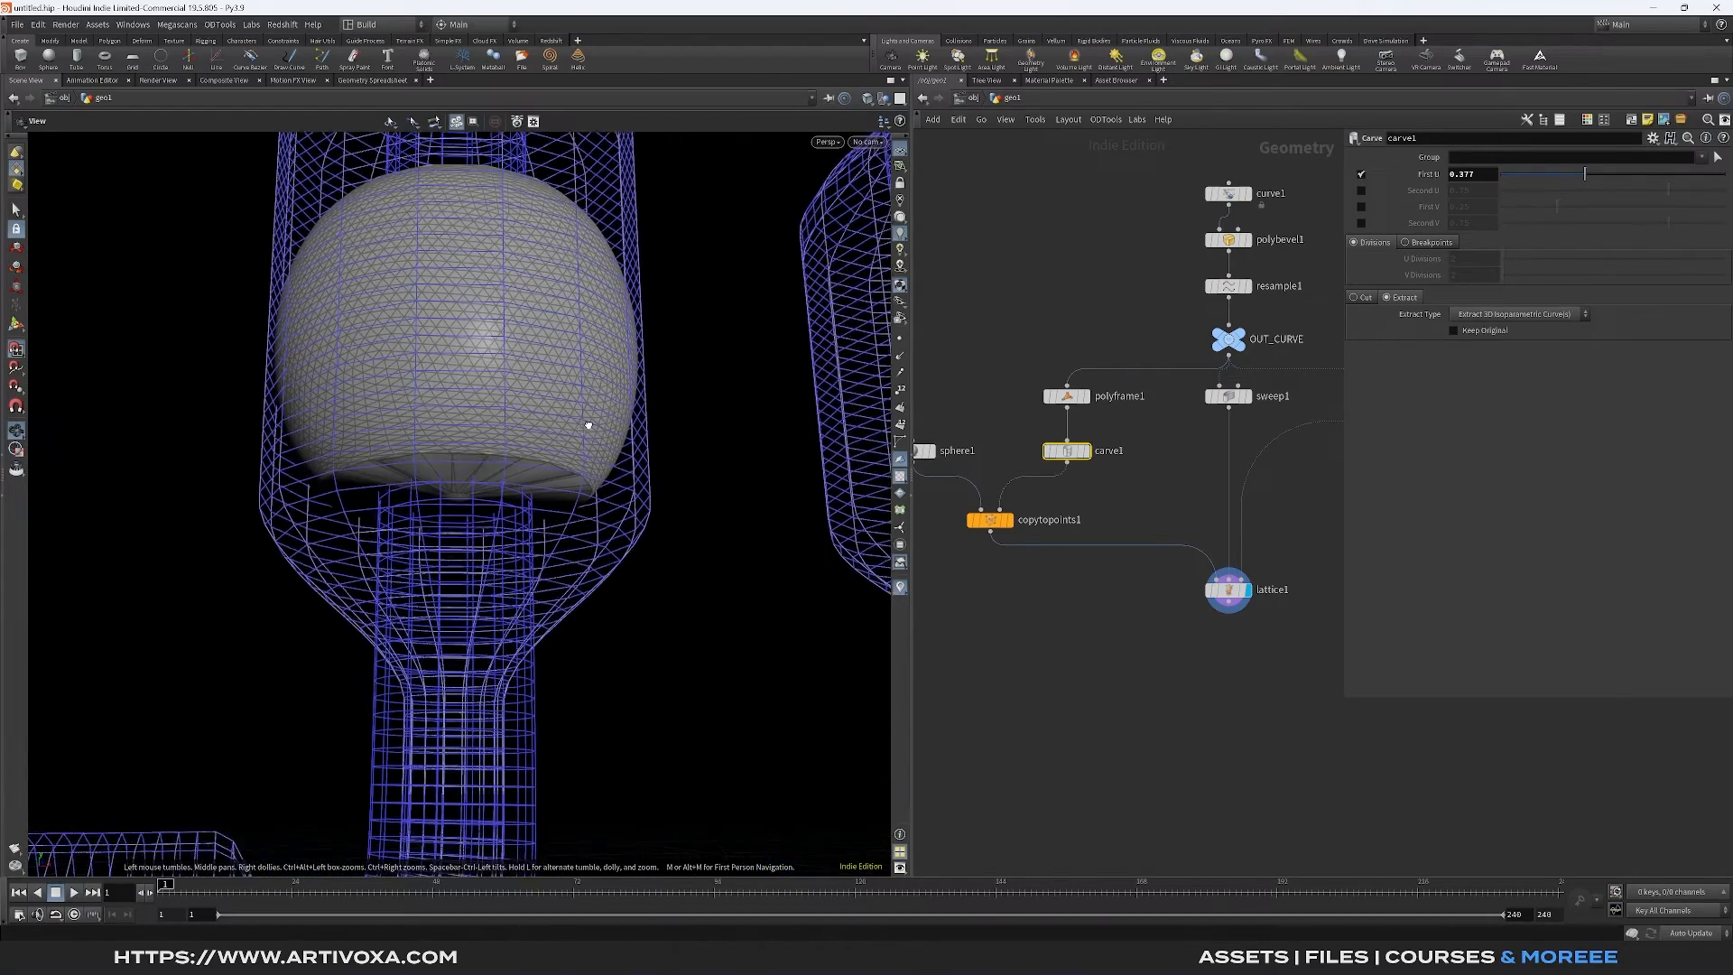
Add an Attribute Blur node below lattice1, align it under the lattice, and display it
click(1230, 615)
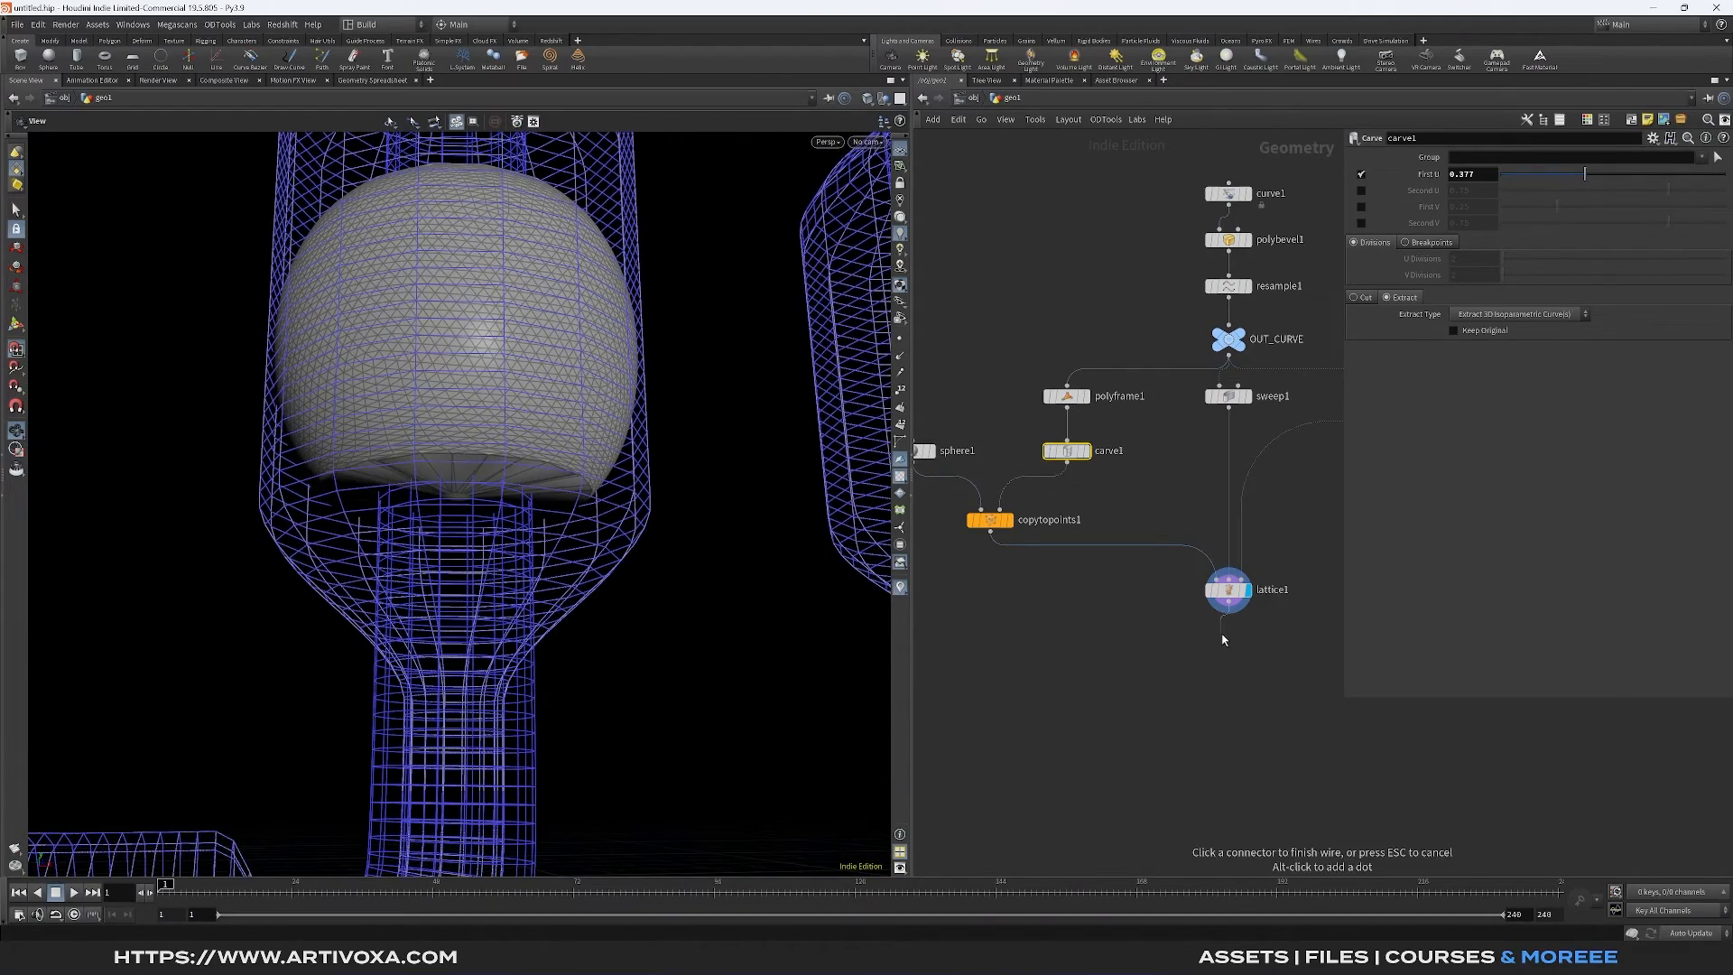
key(Tab)
text(attribb)
key(Return)
key(Return)
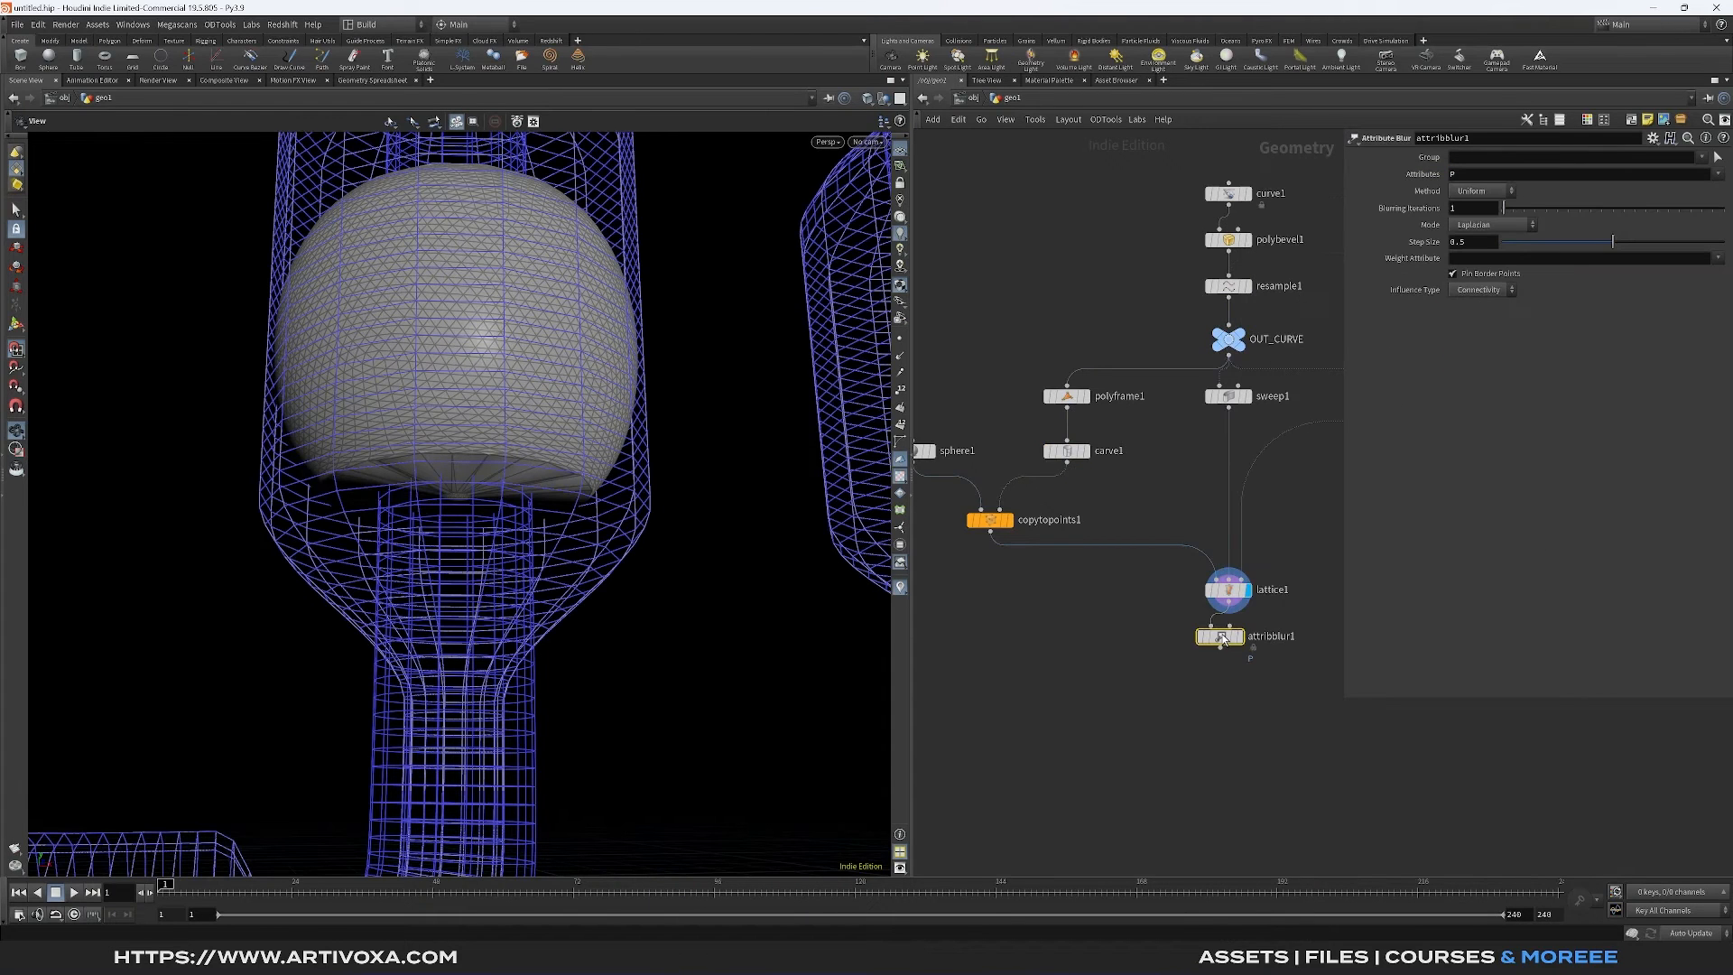
click(1242, 635)
drag(1232, 639, 1239, 646)
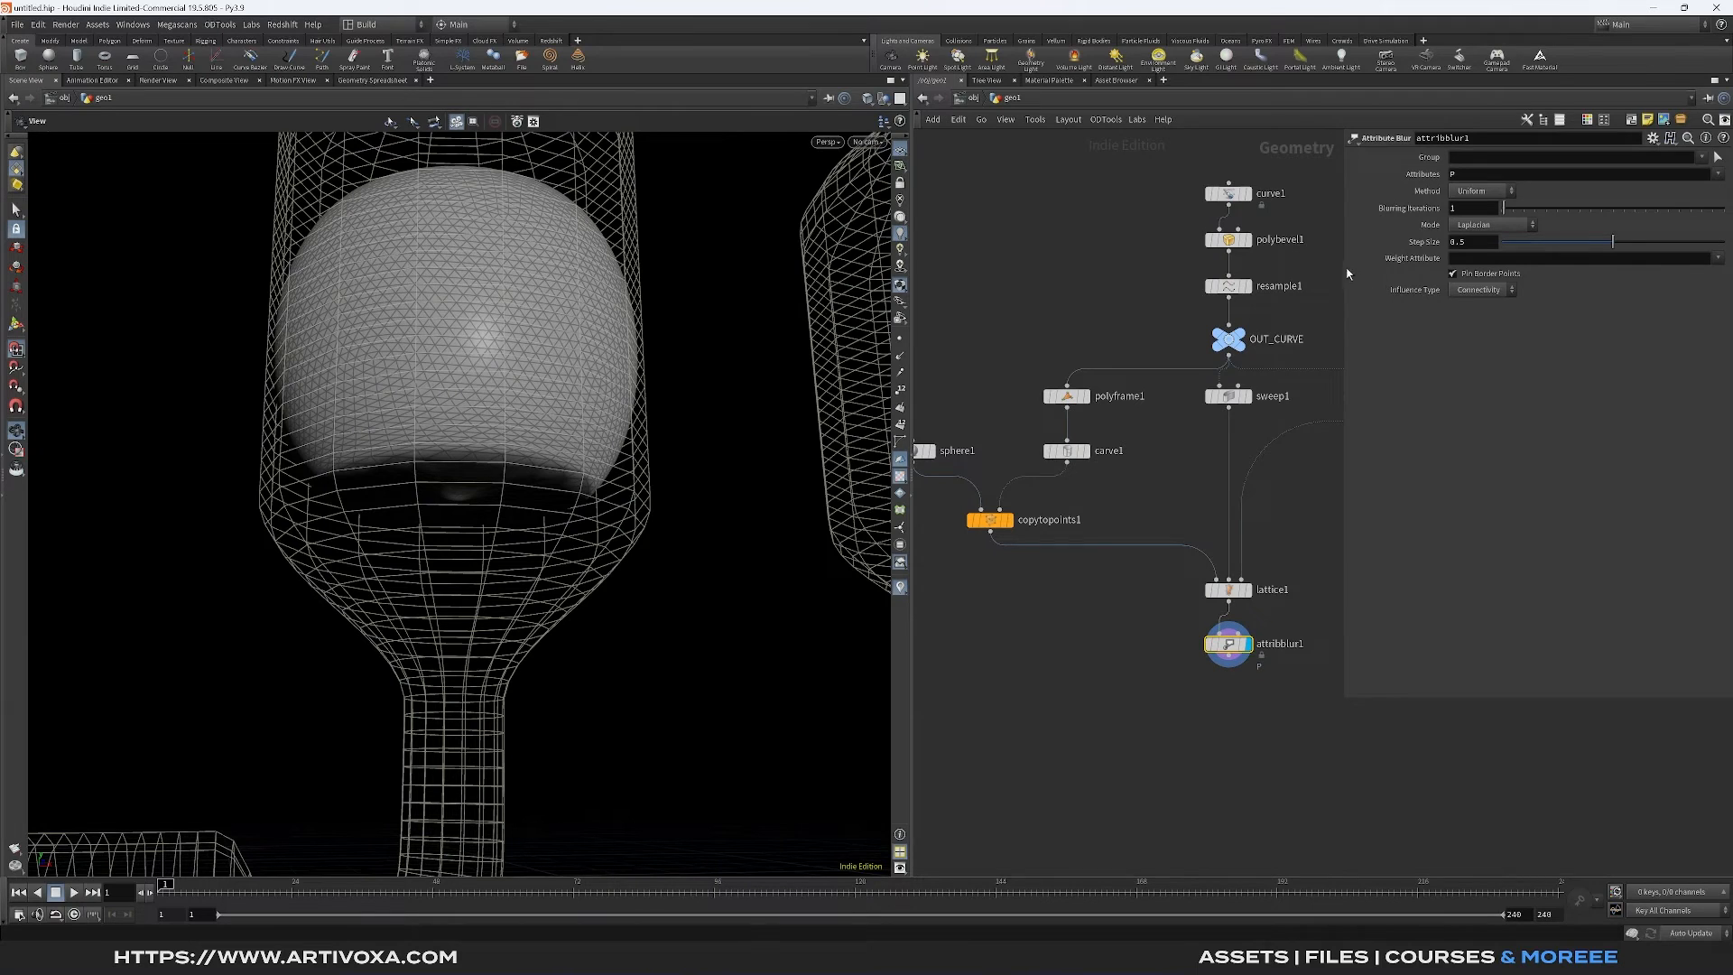
Set attribblur1's Step Size to 1 and its Blurring Iterations to 5
drag(1347, 273, 1330, 271)
click(1465, 246)
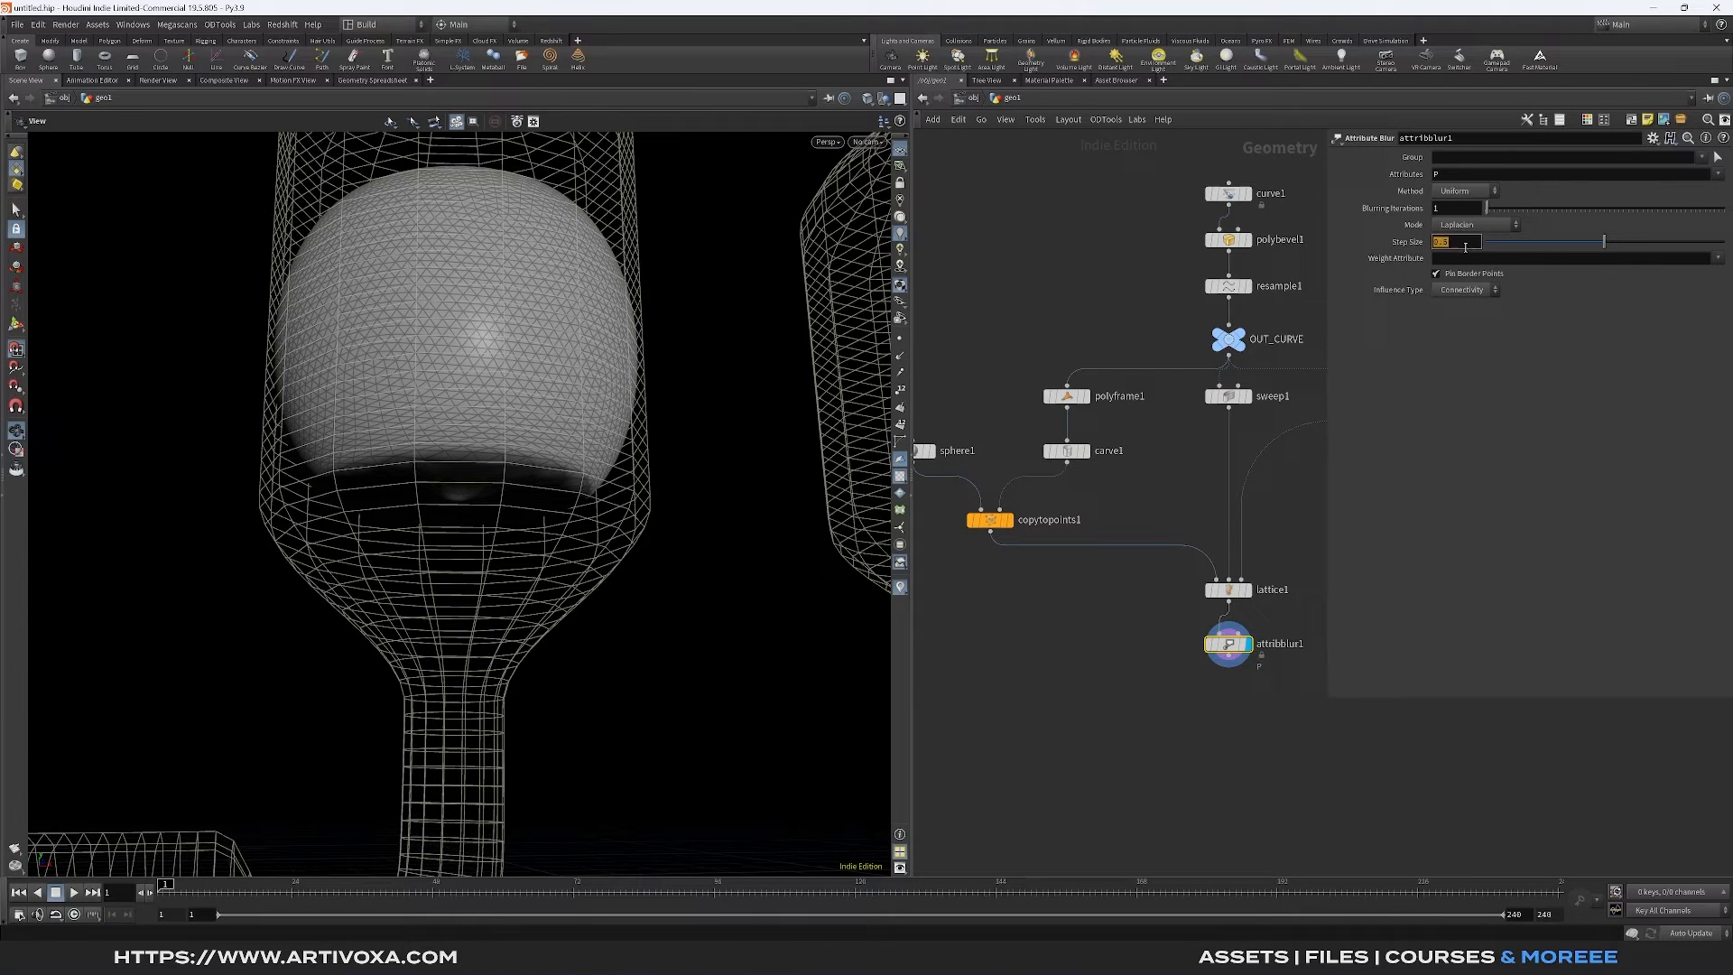
text(1)
key(Return)
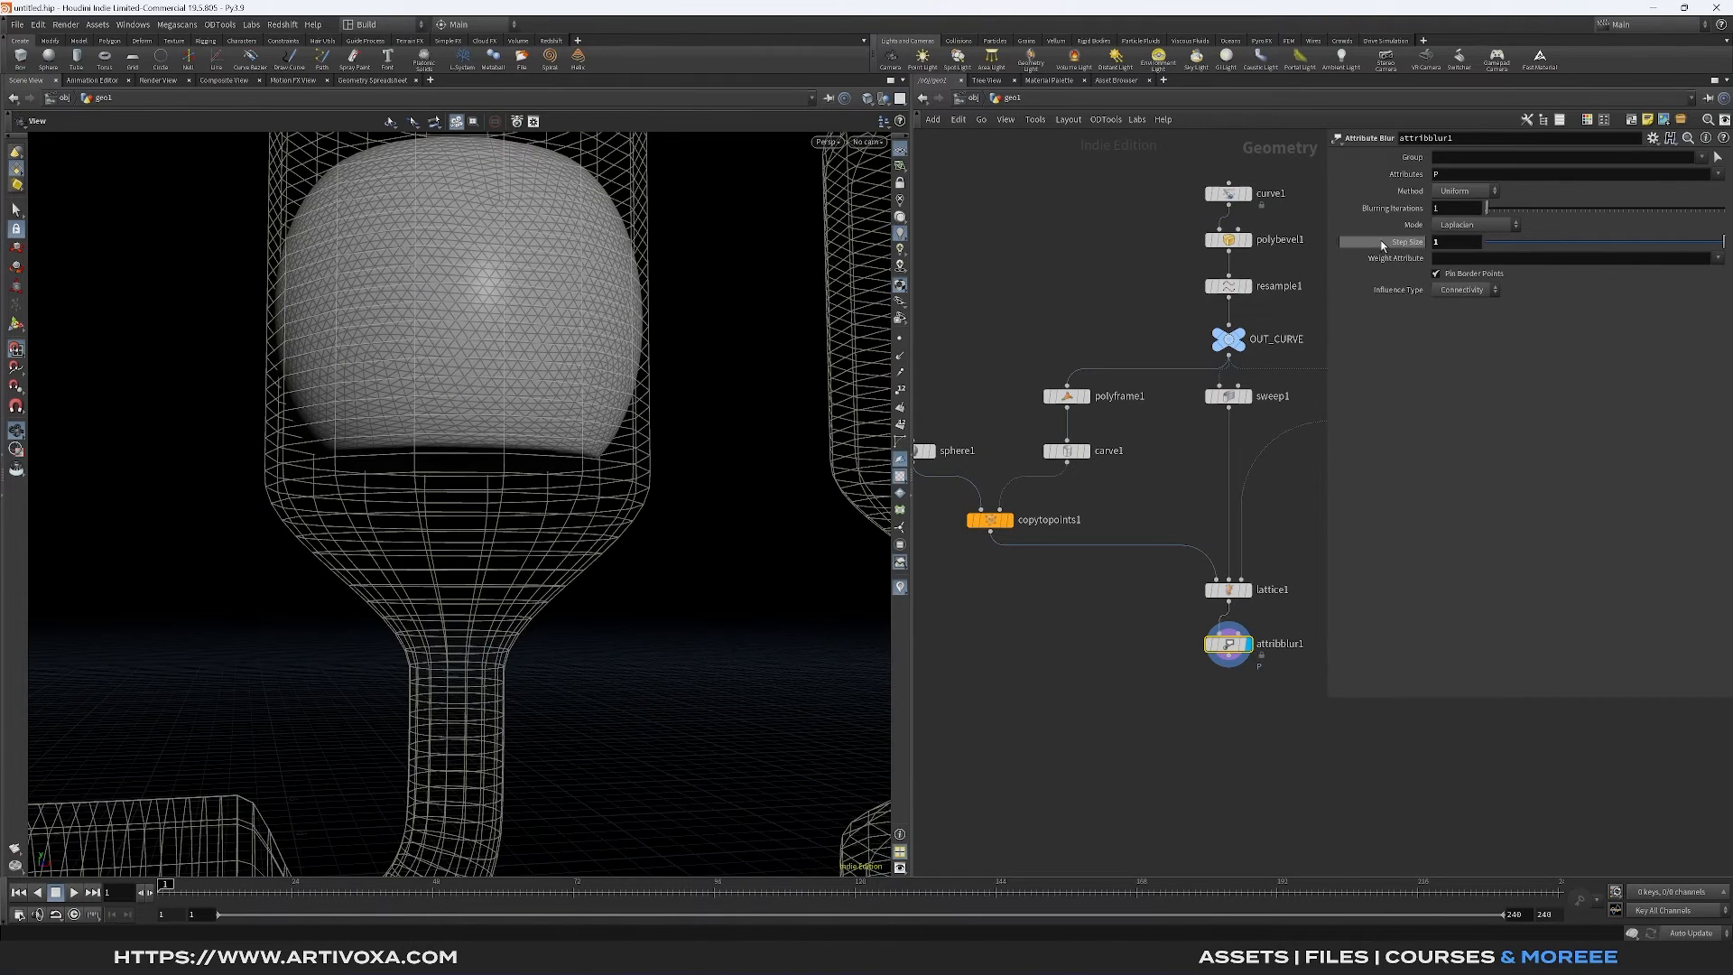
click(1453, 209)
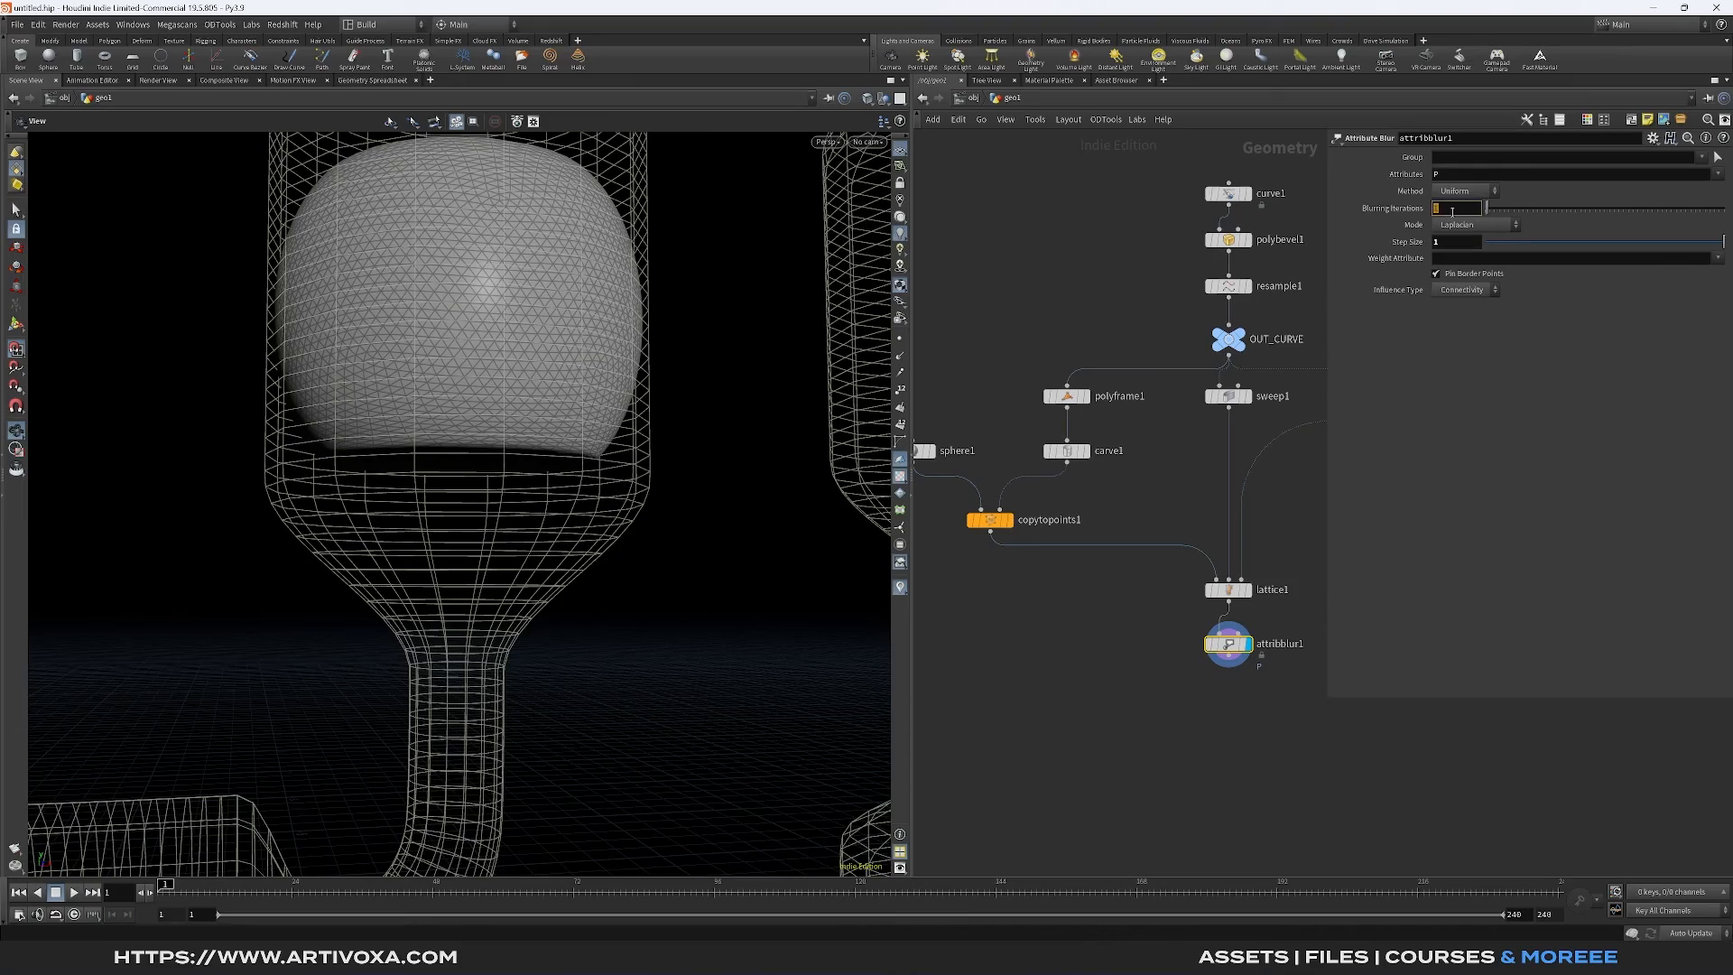
text(5)
key(Return)
drag(565, 390, 518, 406)
scroll(565, 362, down, 3)
Add a Normal node below attribblur1 and adjust its Add Normals to option
middle_drag(1113, 686, 948, 633)
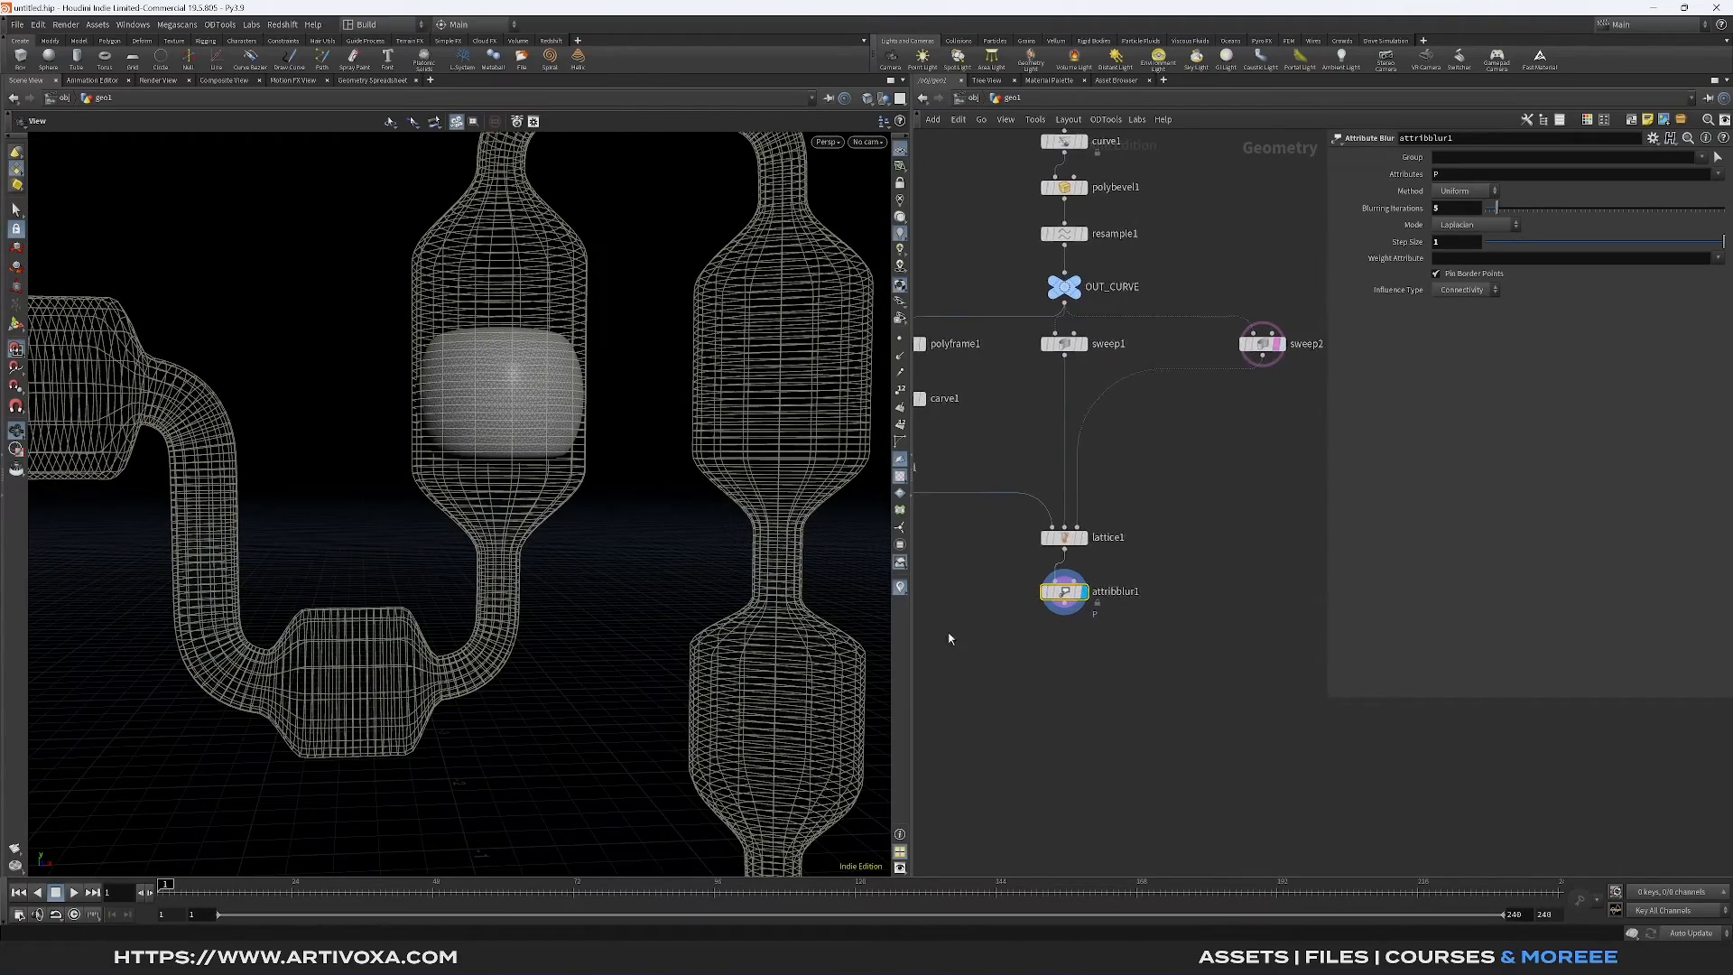
key(Tab)
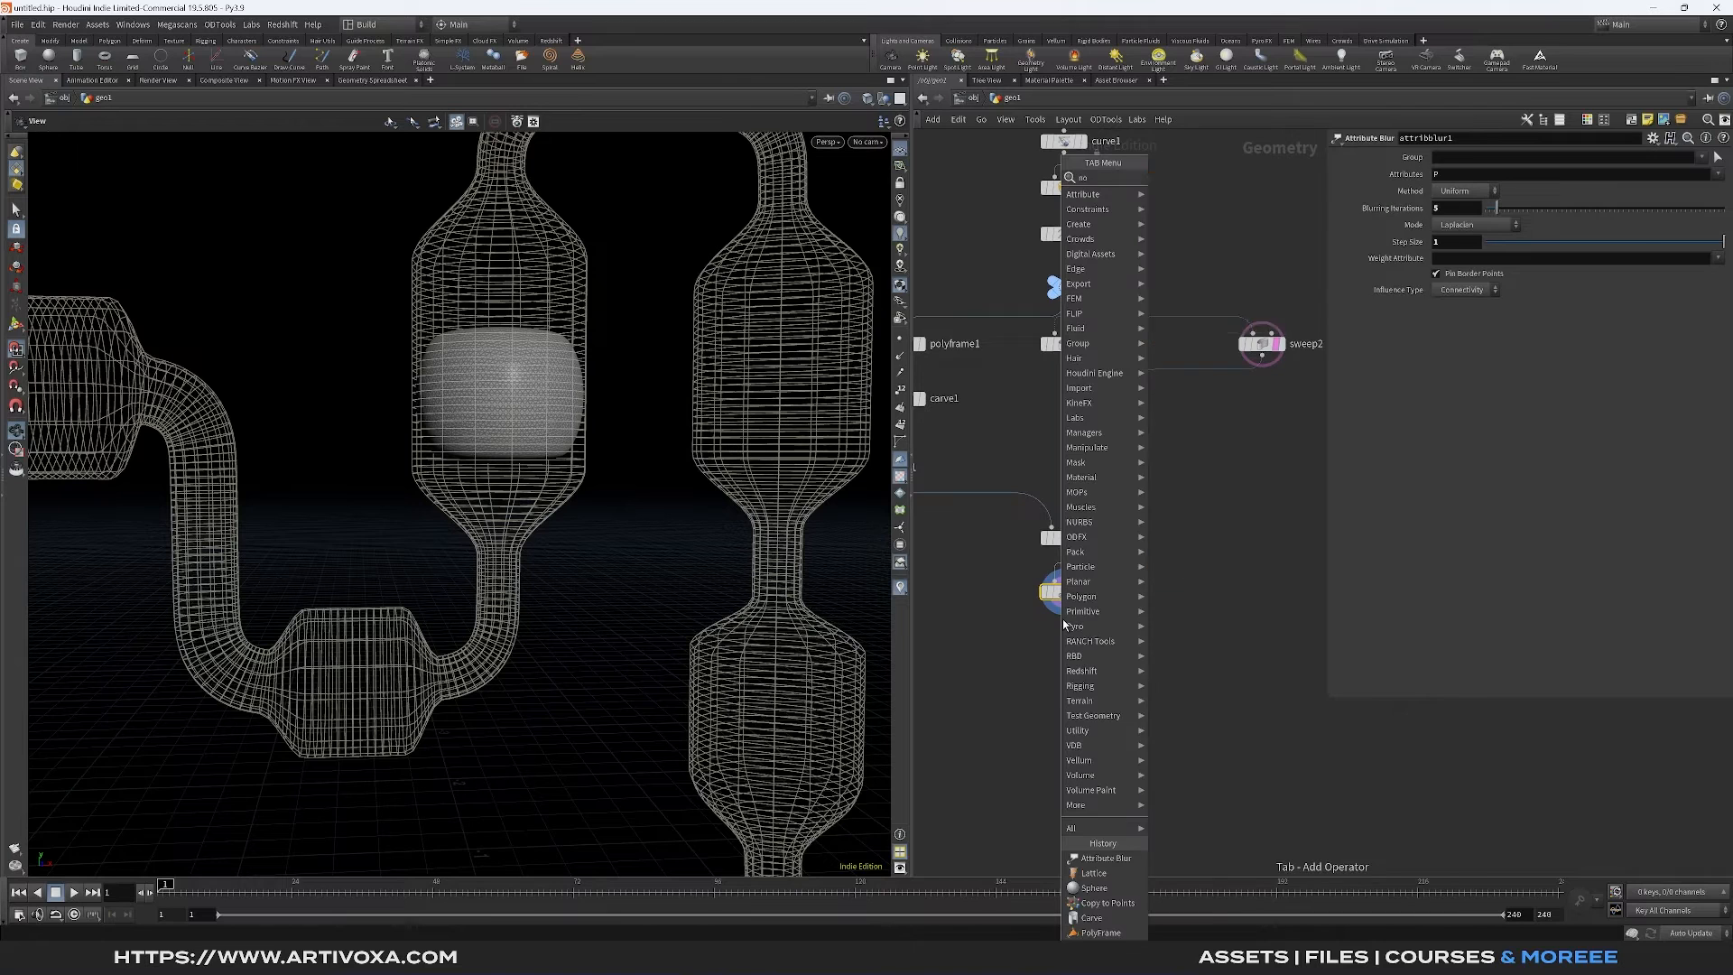
key(Escape)
click(1063, 625)
click(1082, 637)
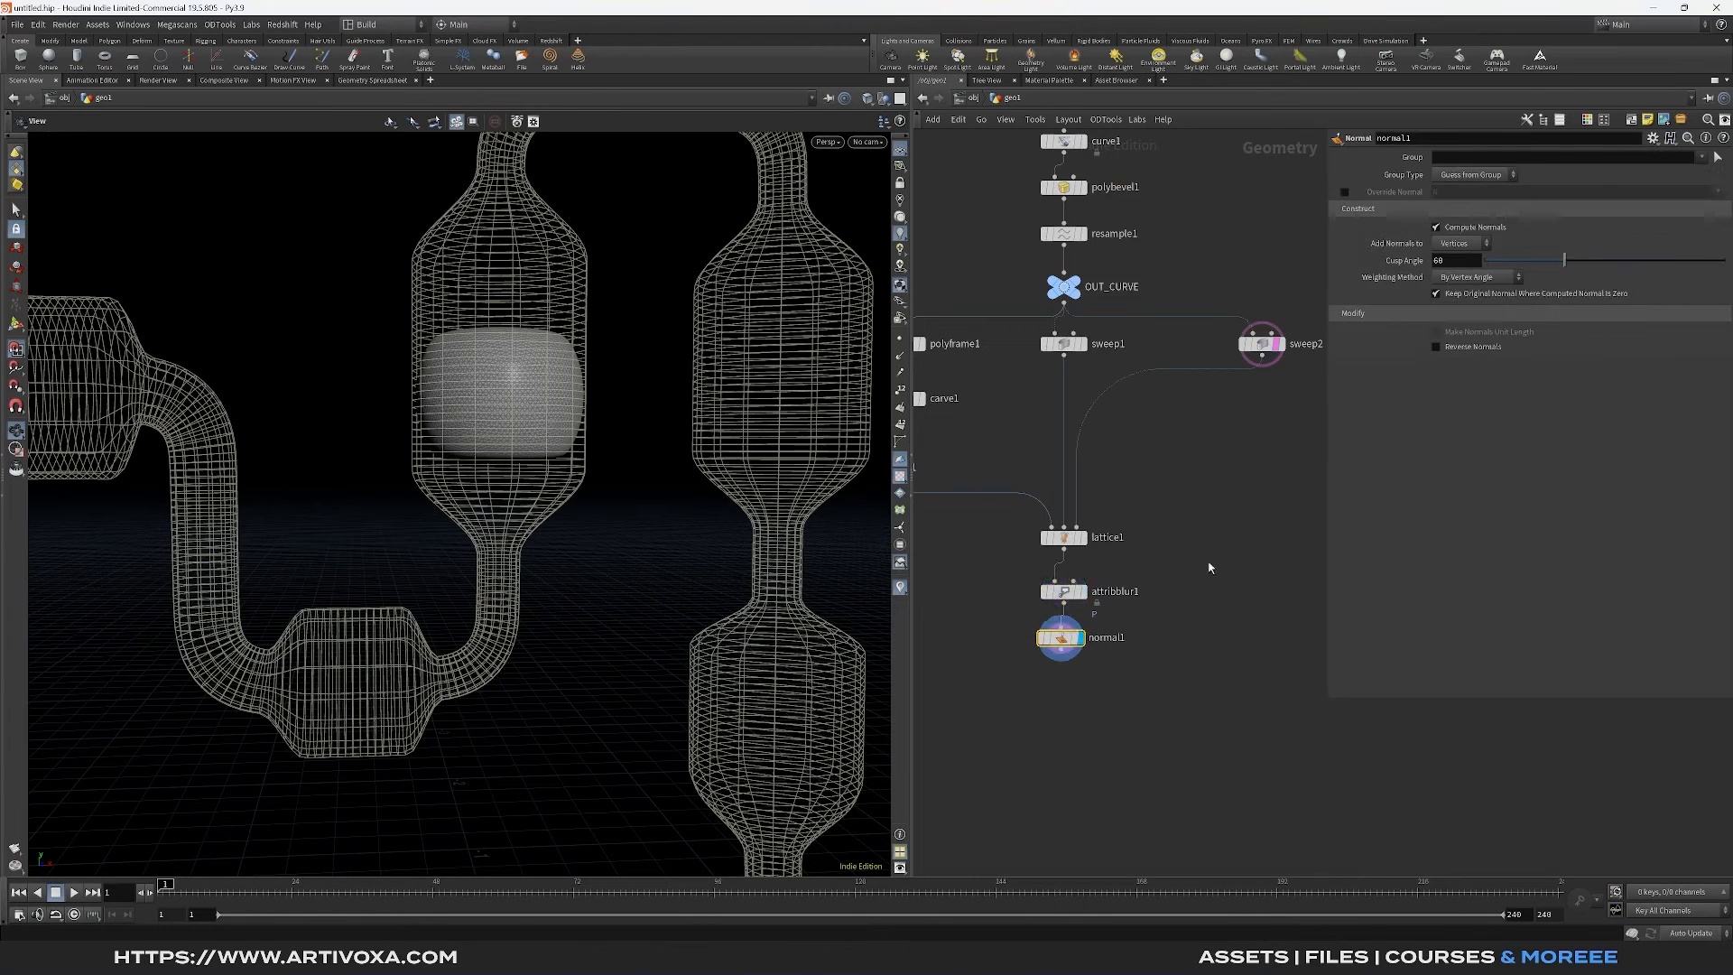
click(1464, 243)
click(1456, 244)
Add a Peak node below normal1, align both nodes under attribblur1, and display the Peak
key(Tab)
text(peak)
key(Return)
click(1065, 679)
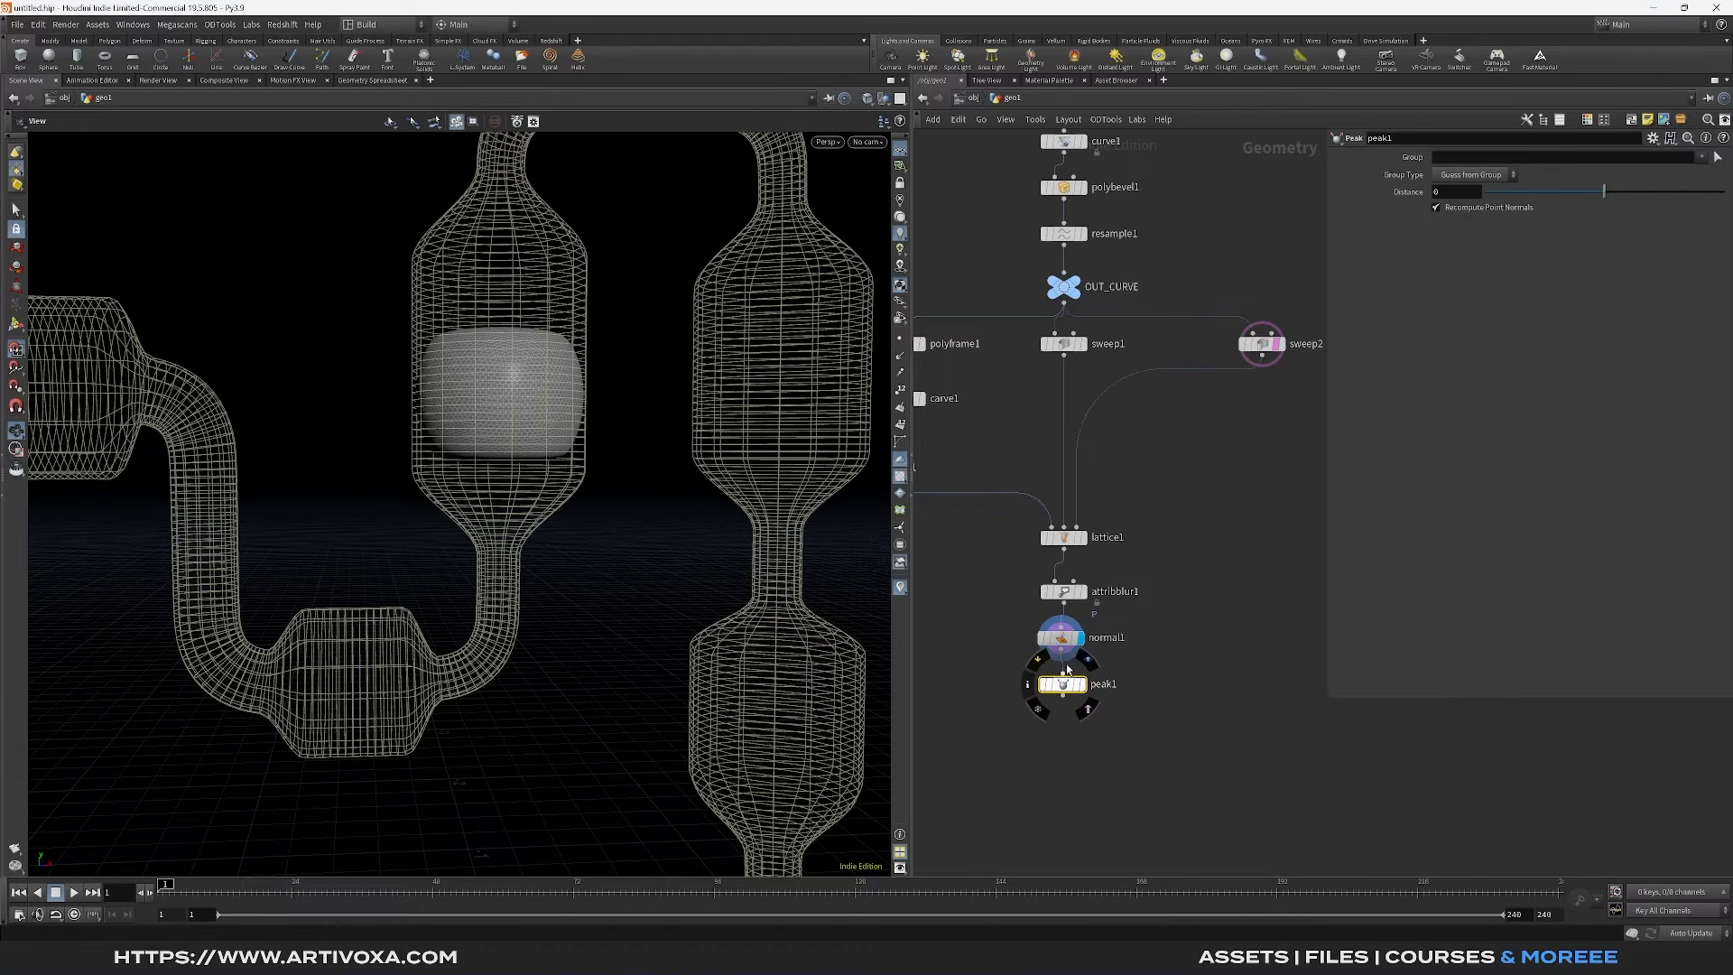
drag(1072, 648, 1039, 715)
click(1082, 694)
Set peak1's Distance to 0.01 to expand the deformed sphere slightly
mouse_move(1401, 191)
middle_down()
mouse_move(1421, 220)
mouse_move(1403, 201)
middle_up()
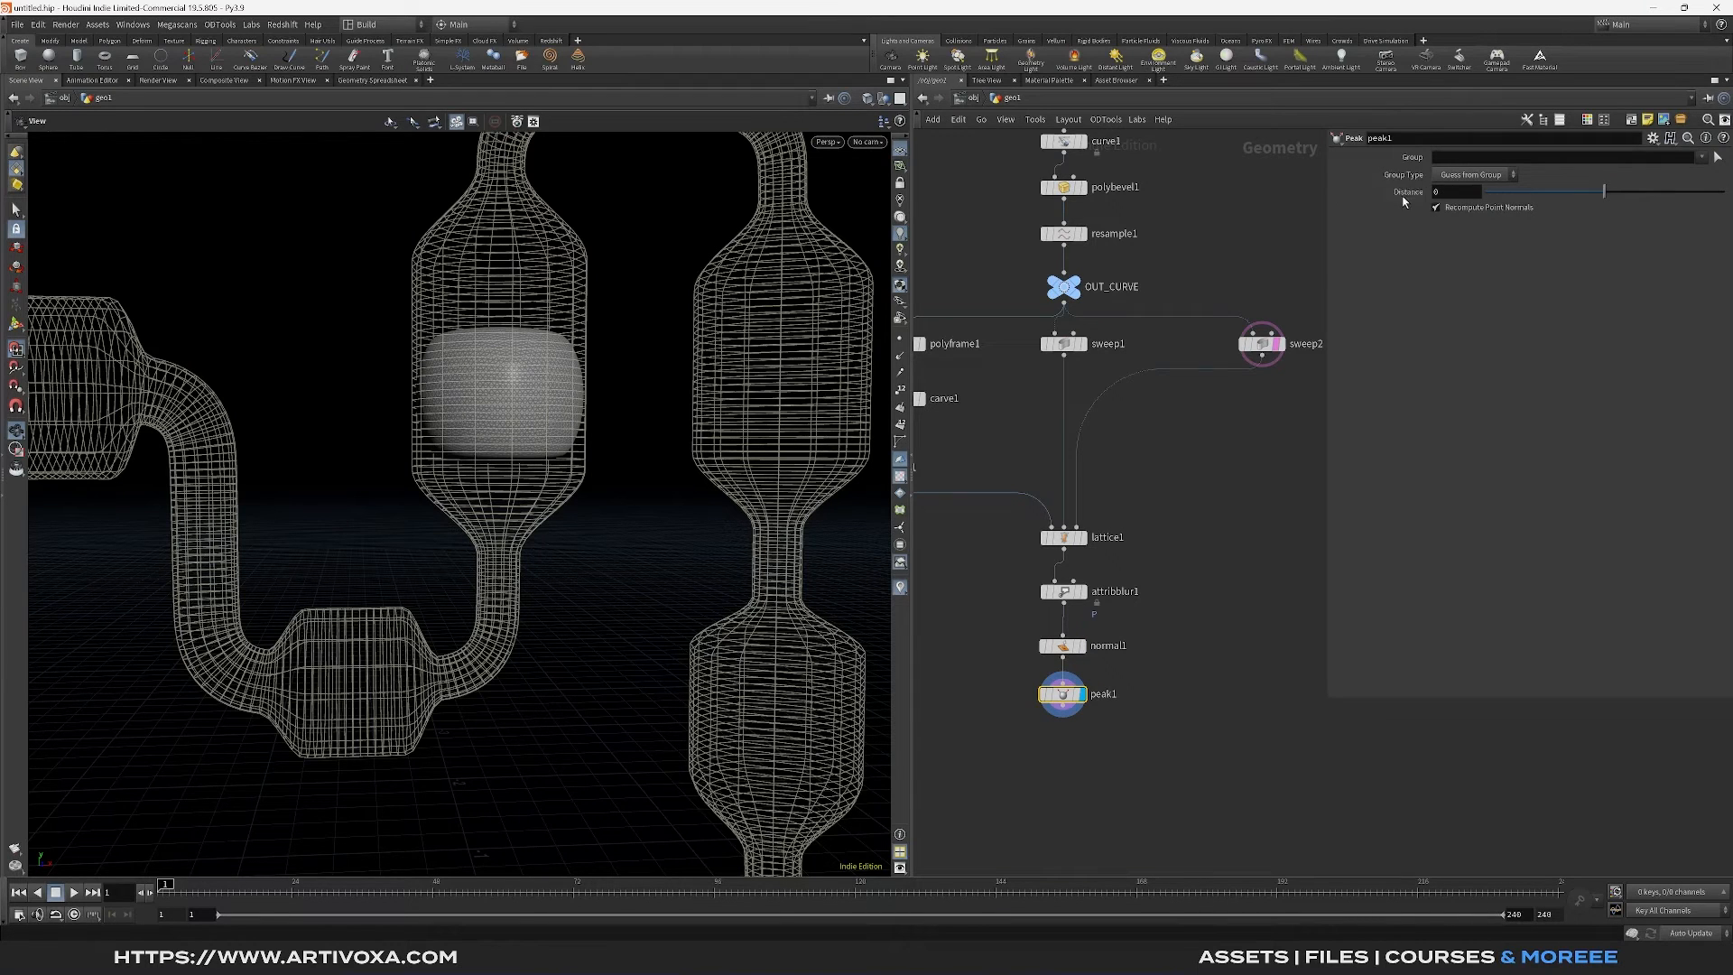
click(1450, 193)
text(.01)
key(Return)
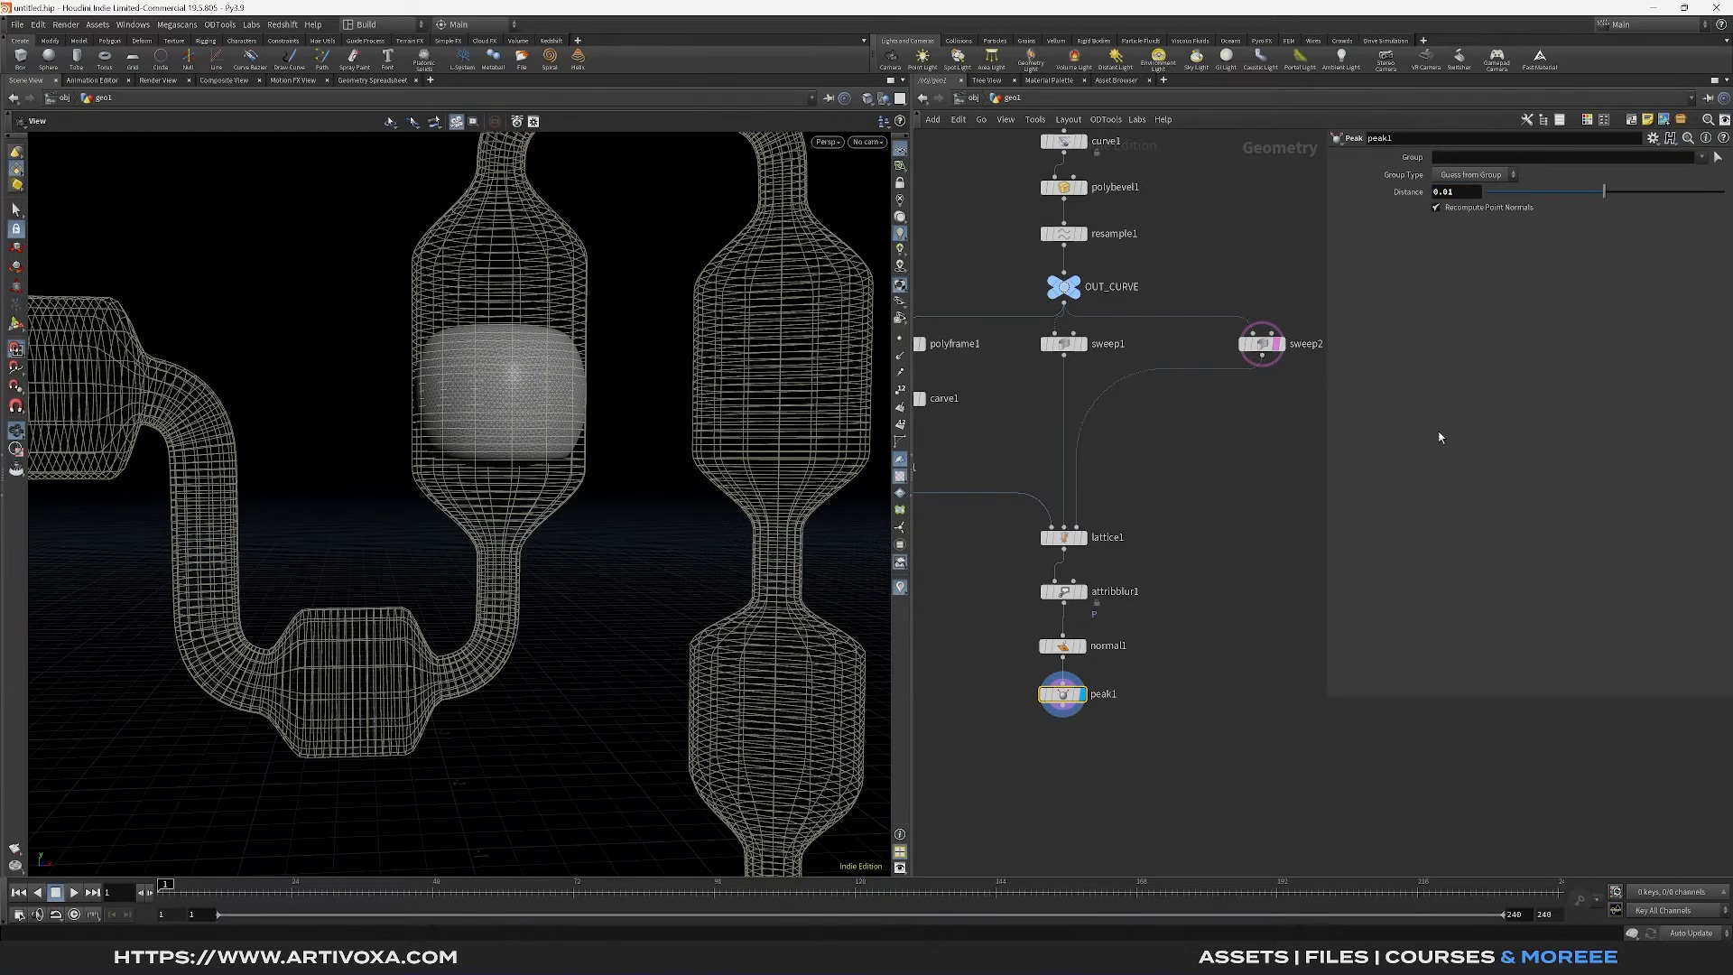
scroll(1162, 626, down, 1)
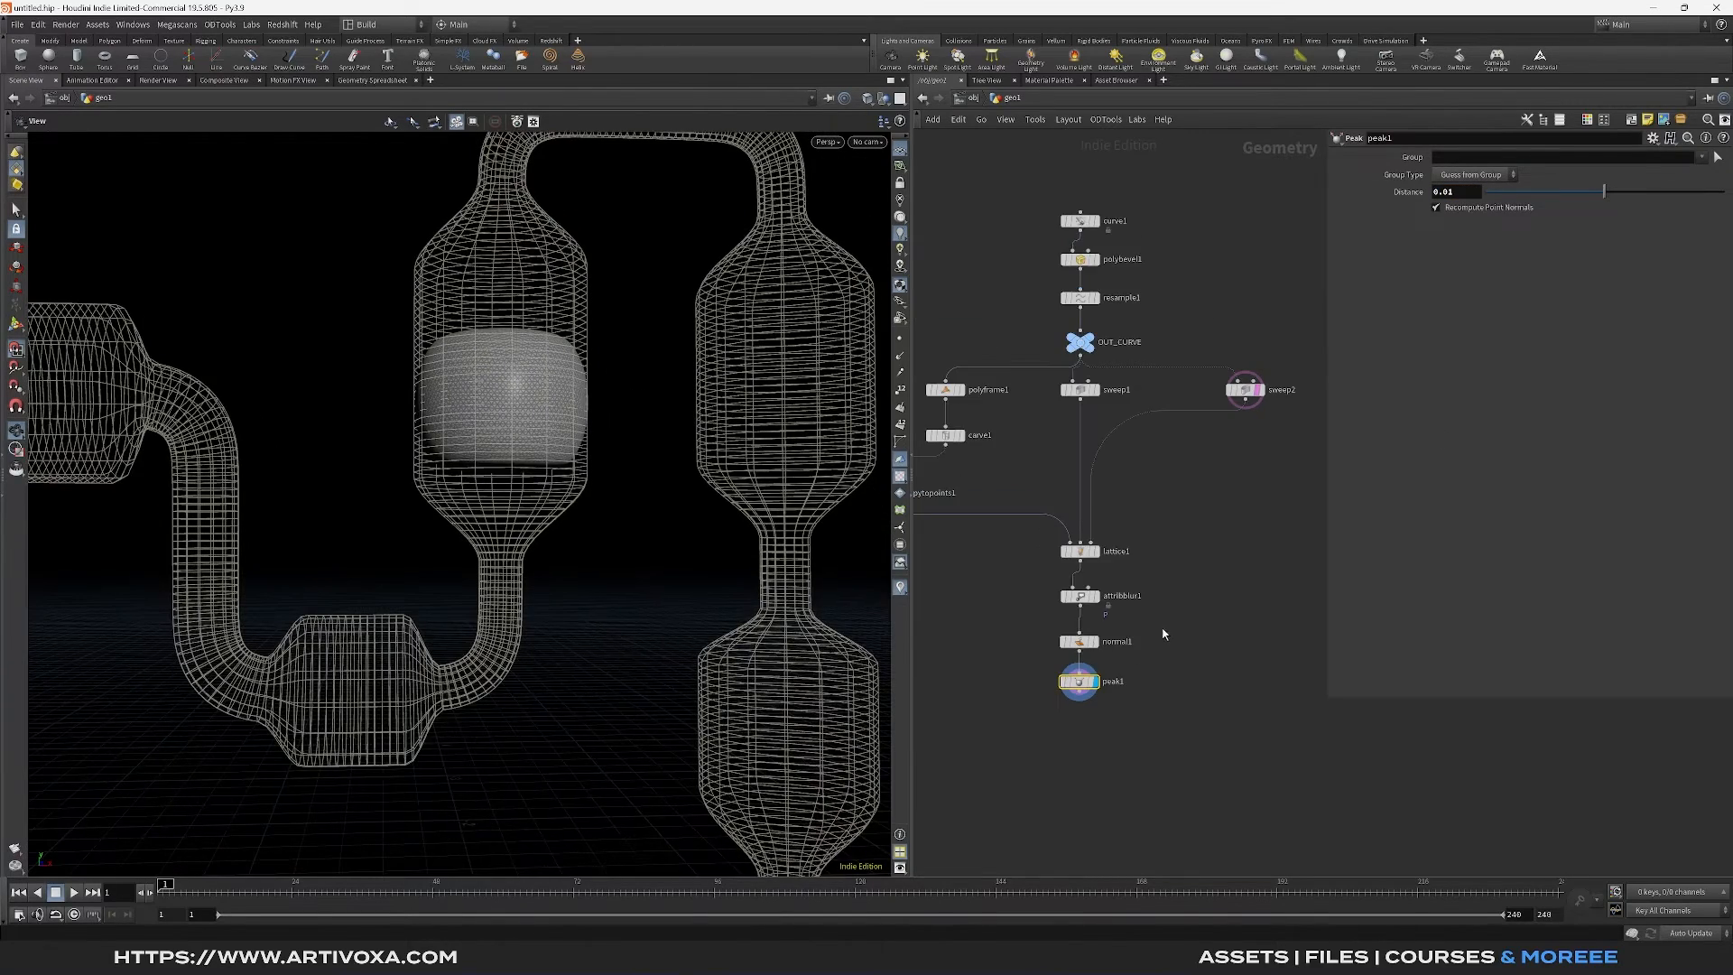
Move the lattice1, attribblur1, normal1 and peak1 nodes together slightly further down the network
drag(1060, 750, 1119, 544)
mouse_move(1086, 546)
mouse_down()
mouse_move(1038, 582)
mouse_move(1126, 554)
mouse_move(1087, 562)
mouse_up()
scroll(993, 568, down, 1)
middle_drag(950, 493, 1094, 578)
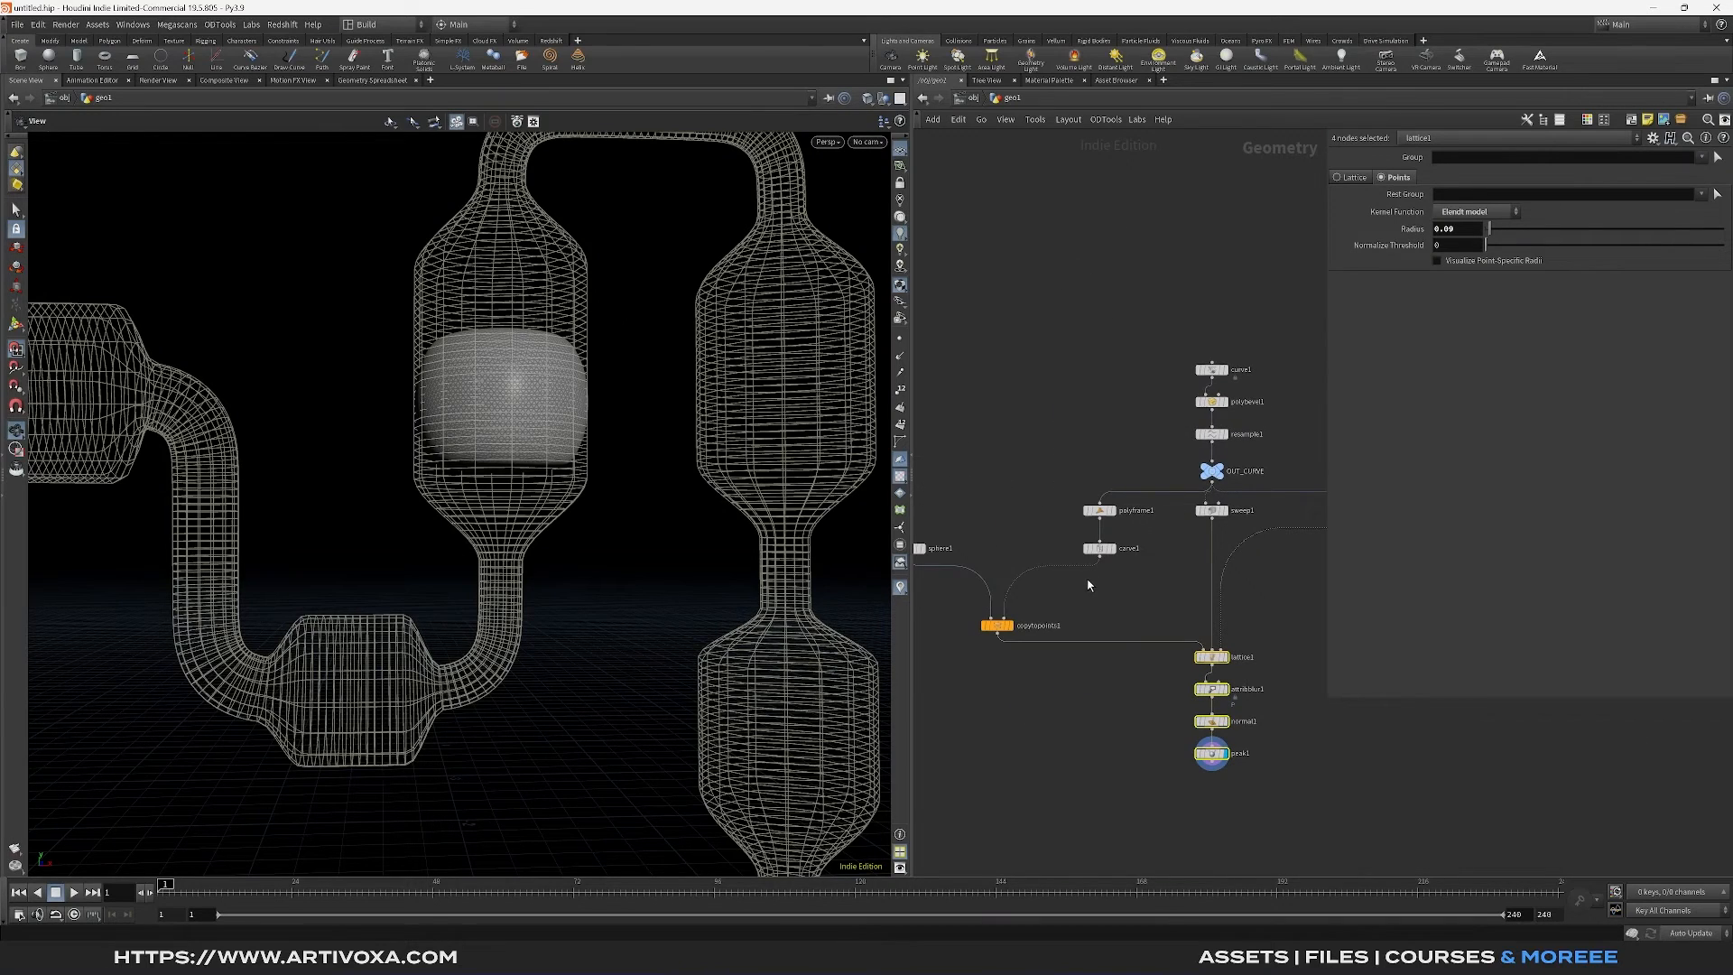
scroll(631, 461, down, 5)
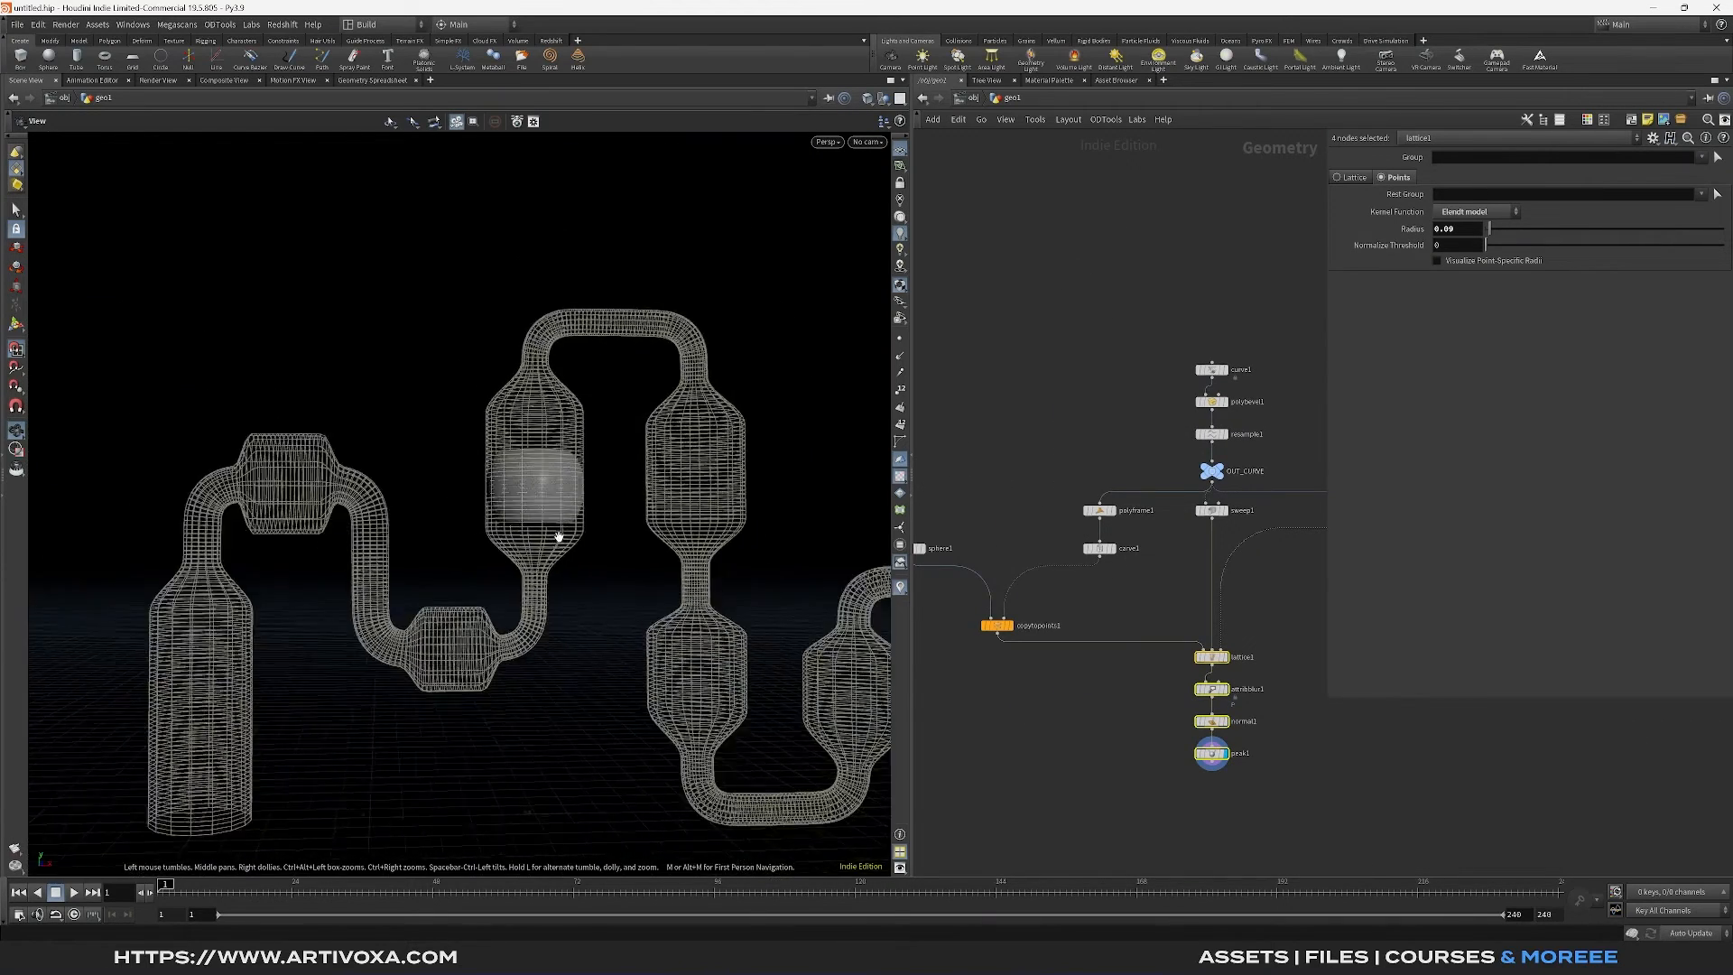
scroll(528, 506, up, 5)
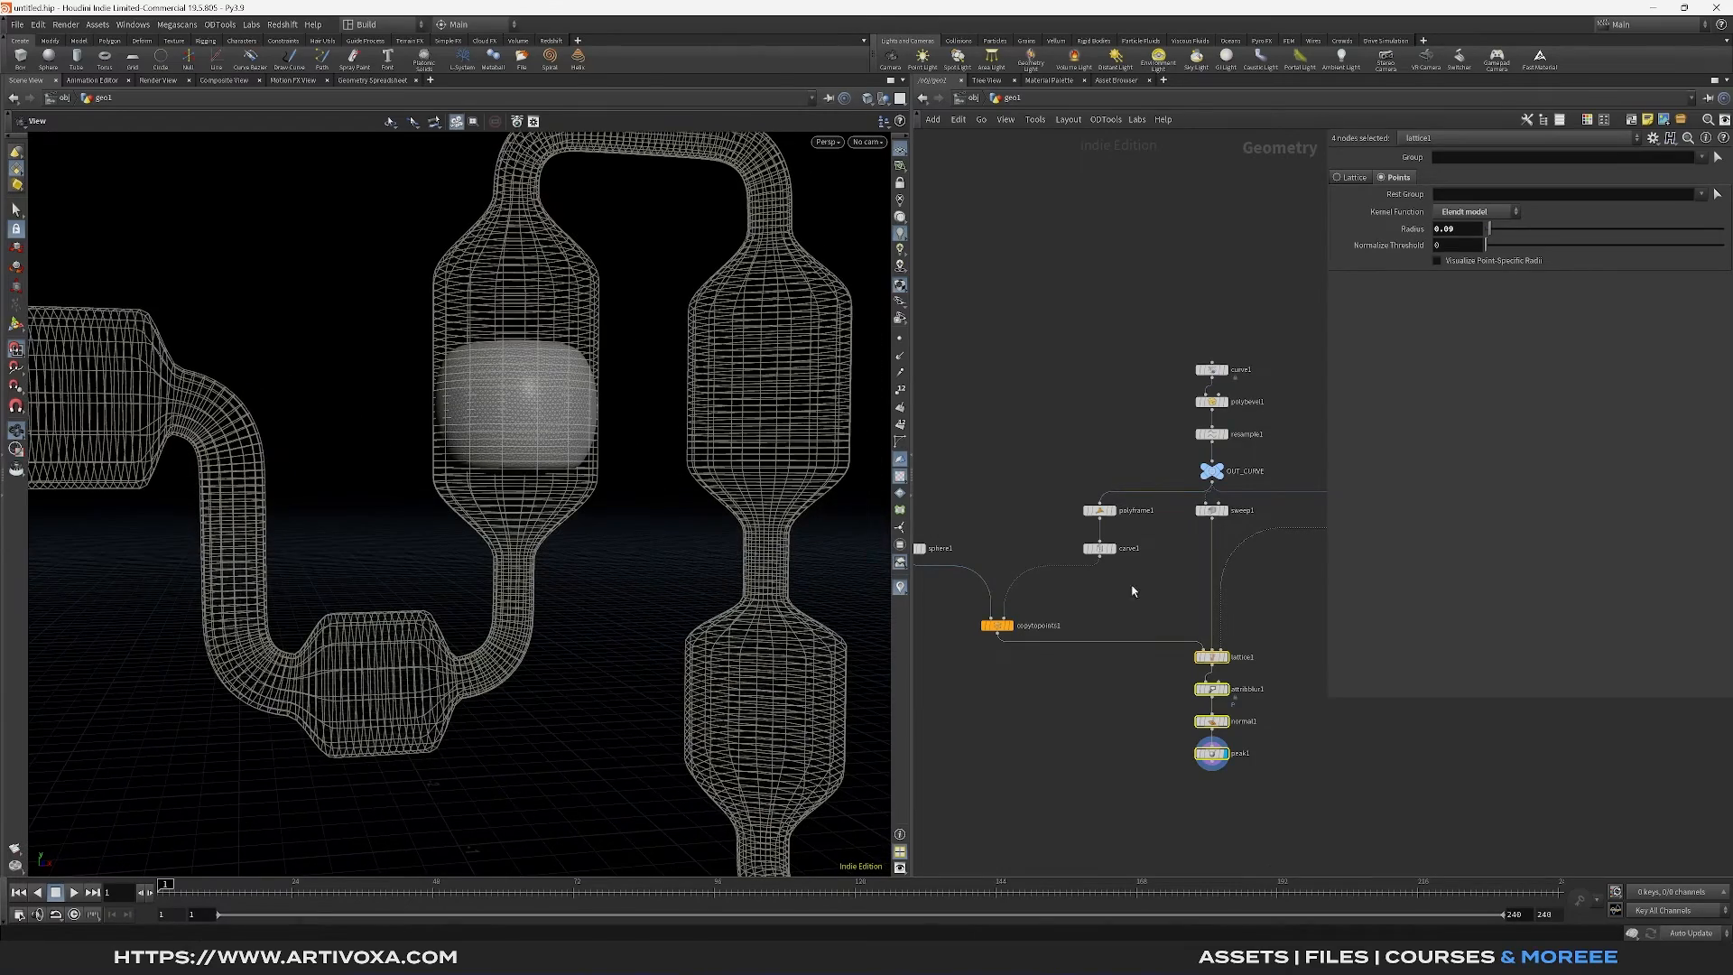
Shift carve1 aside and place two copies of it in the same row, both fed by polyframe1
drag(1104, 549, 1040, 551)
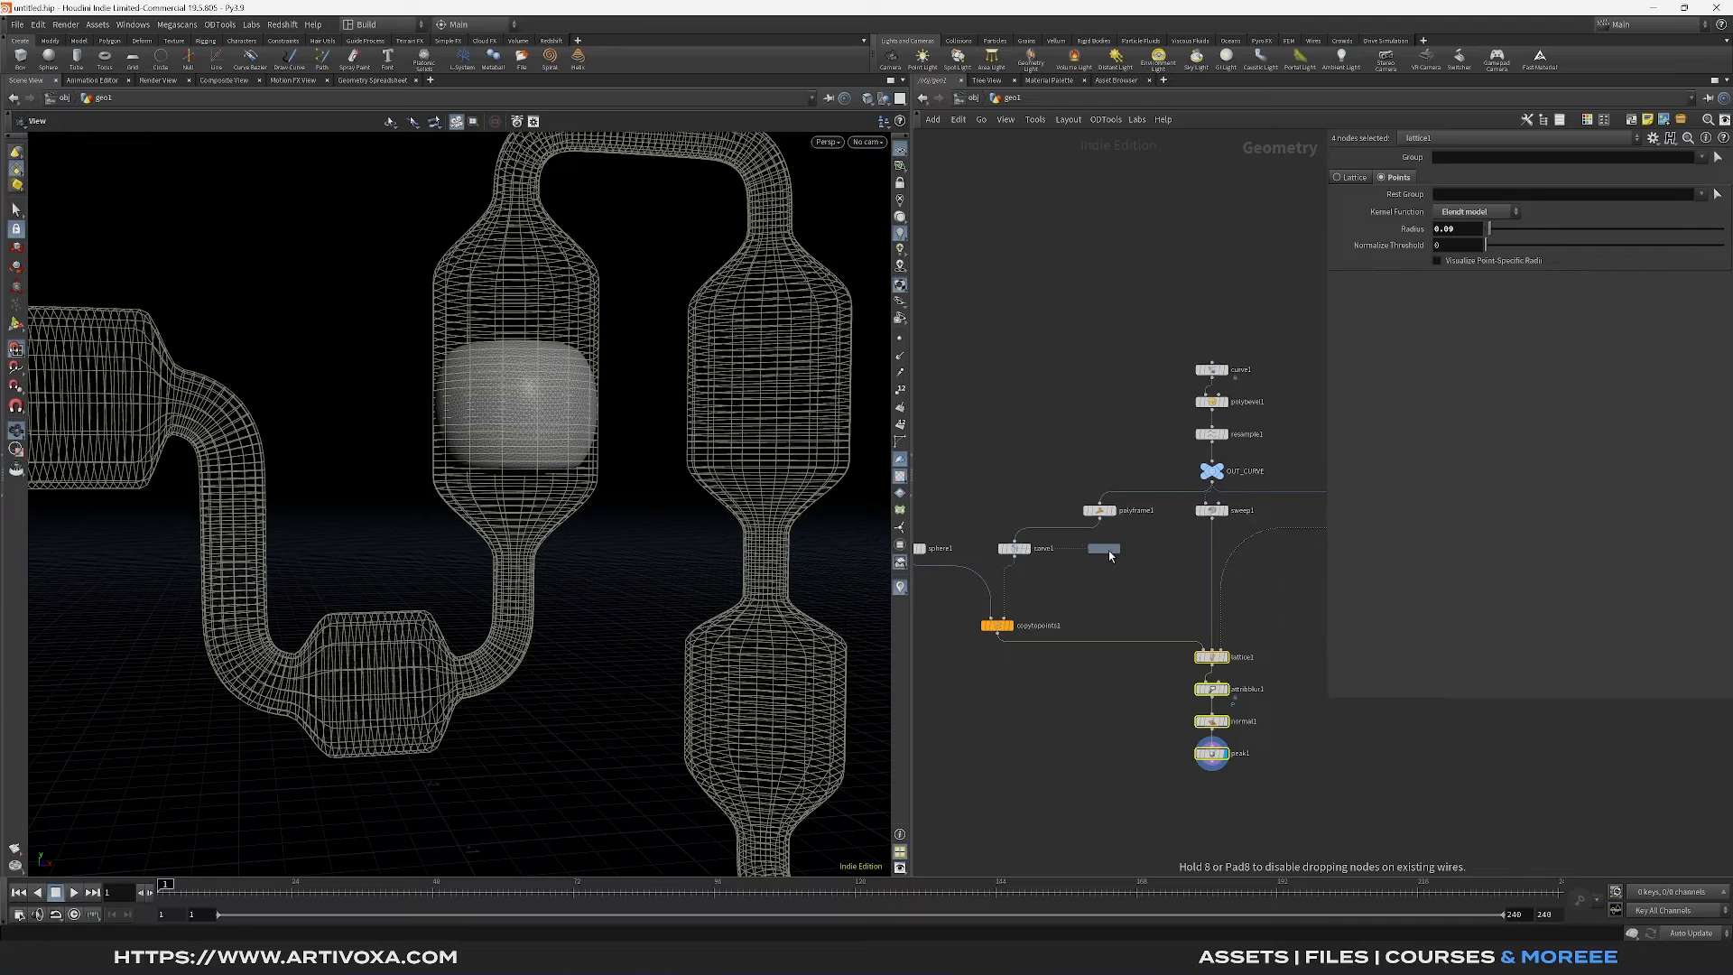
click(1107, 553)
click(1179, 550)
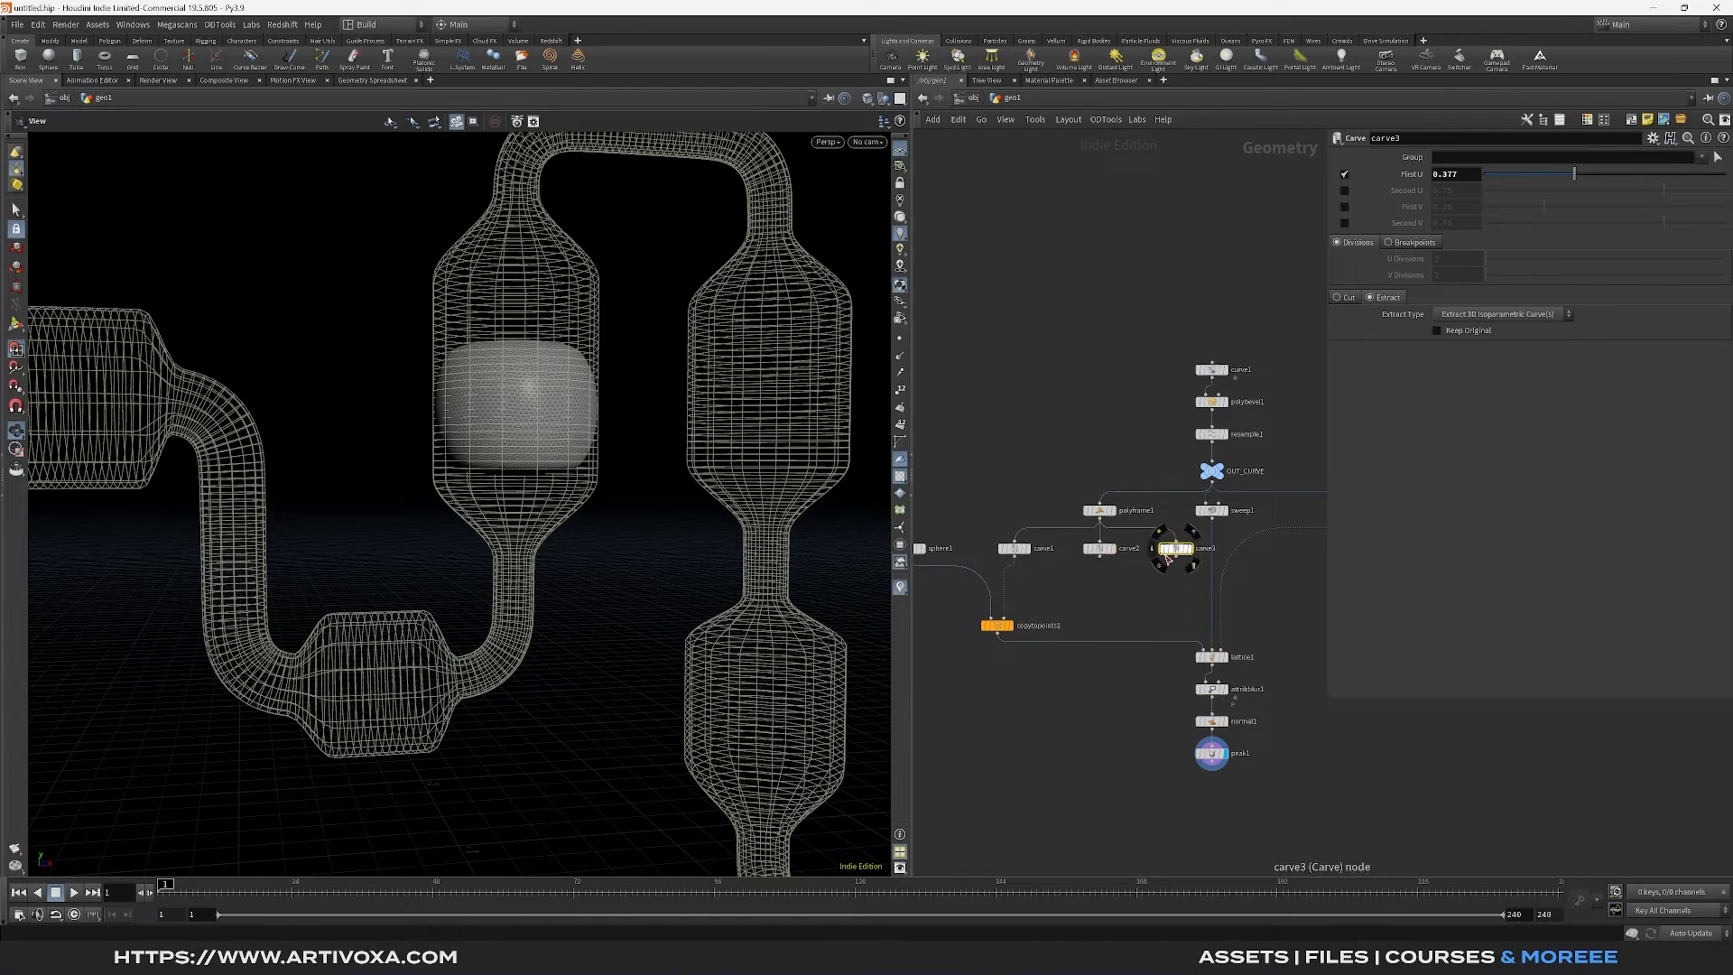
Copy carve1's First U parameter and paste it as a relative reference into First U of carve2 and carve3
click(1016, 547)
right_click(1386, 187)
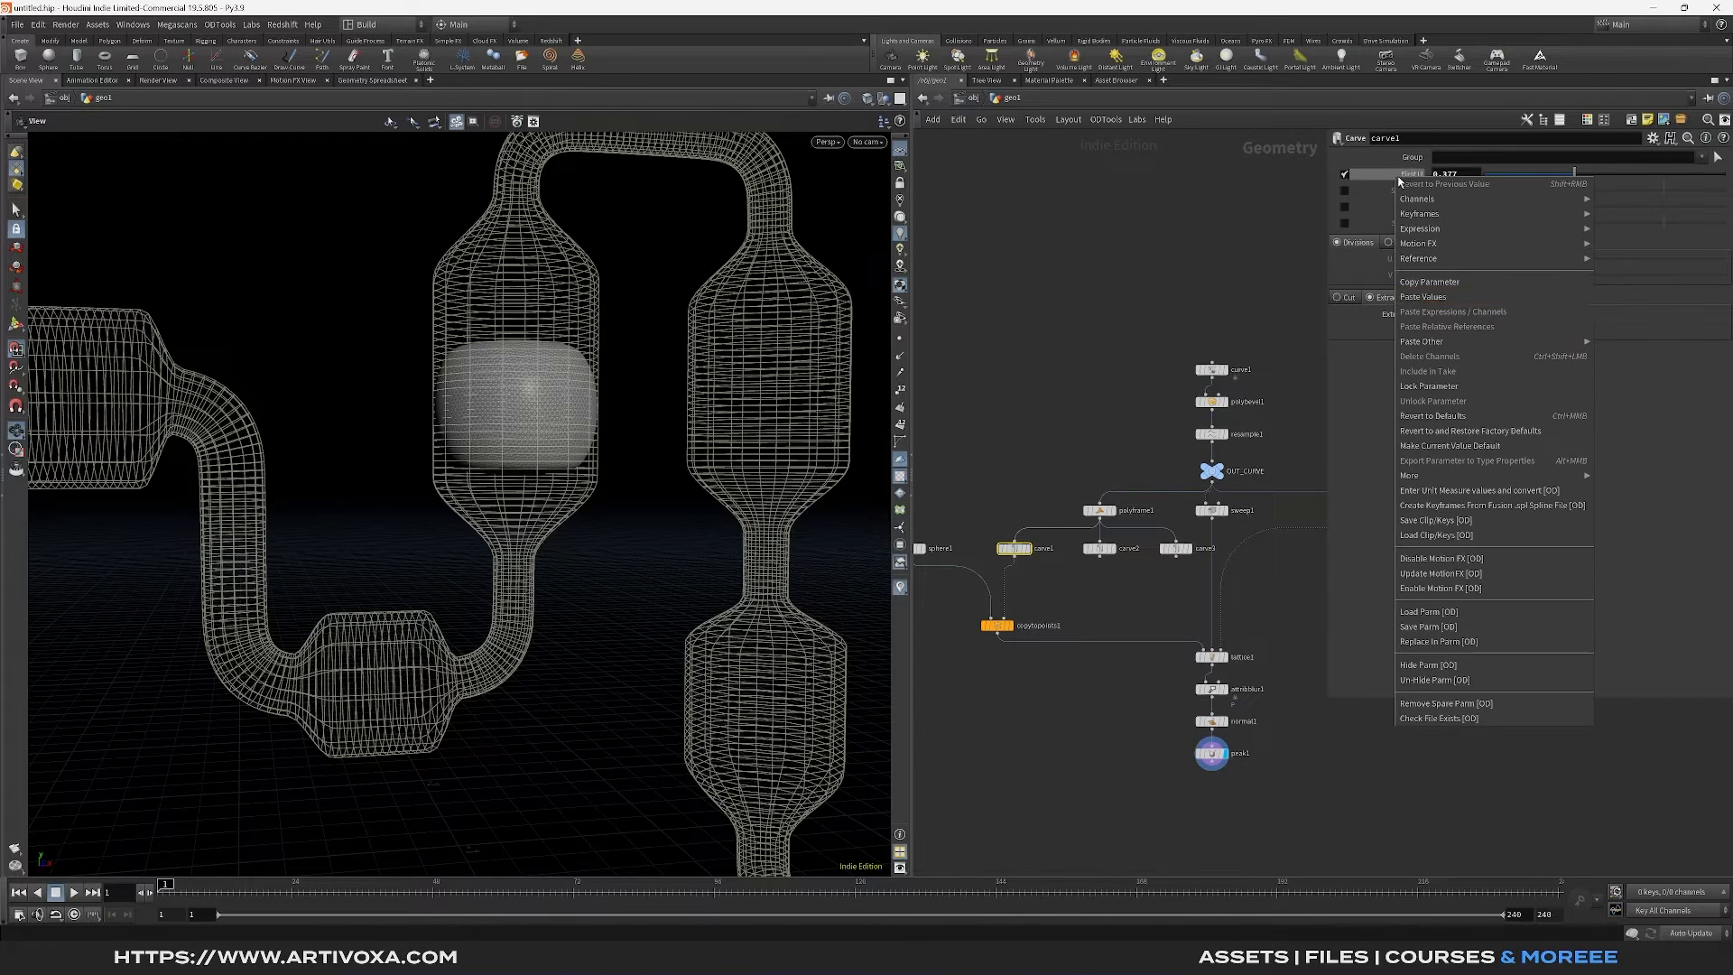
click(1441, 286)
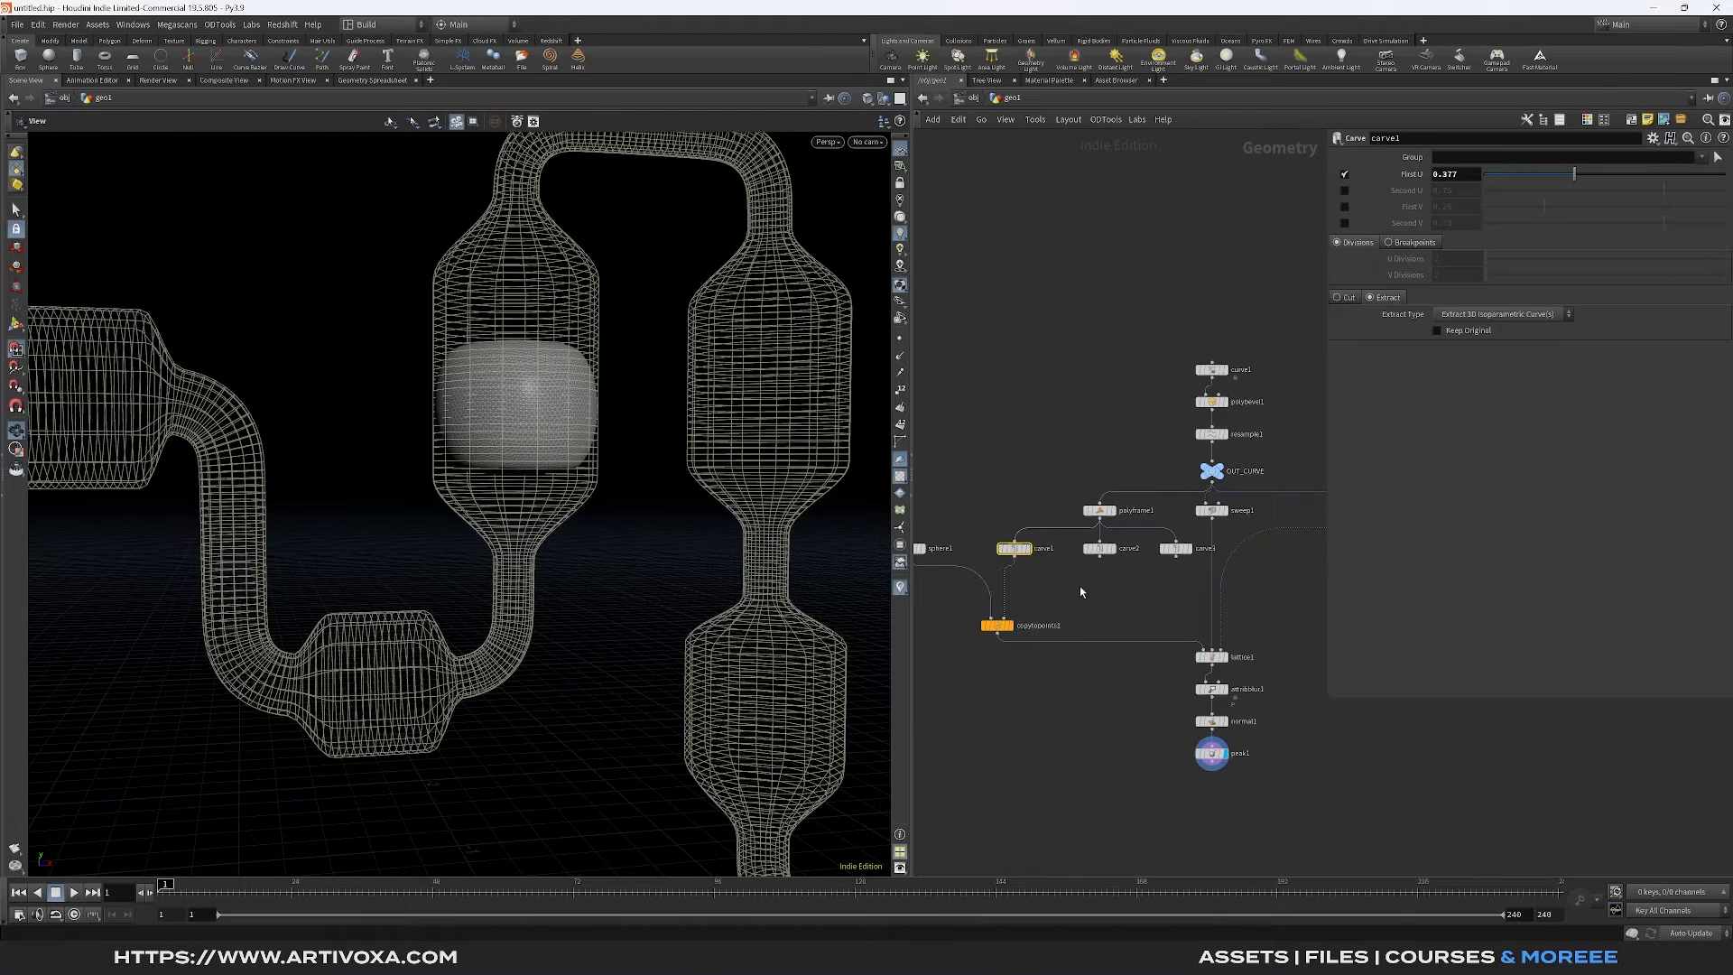
click(1100, 548)
right_click(1405, 178)
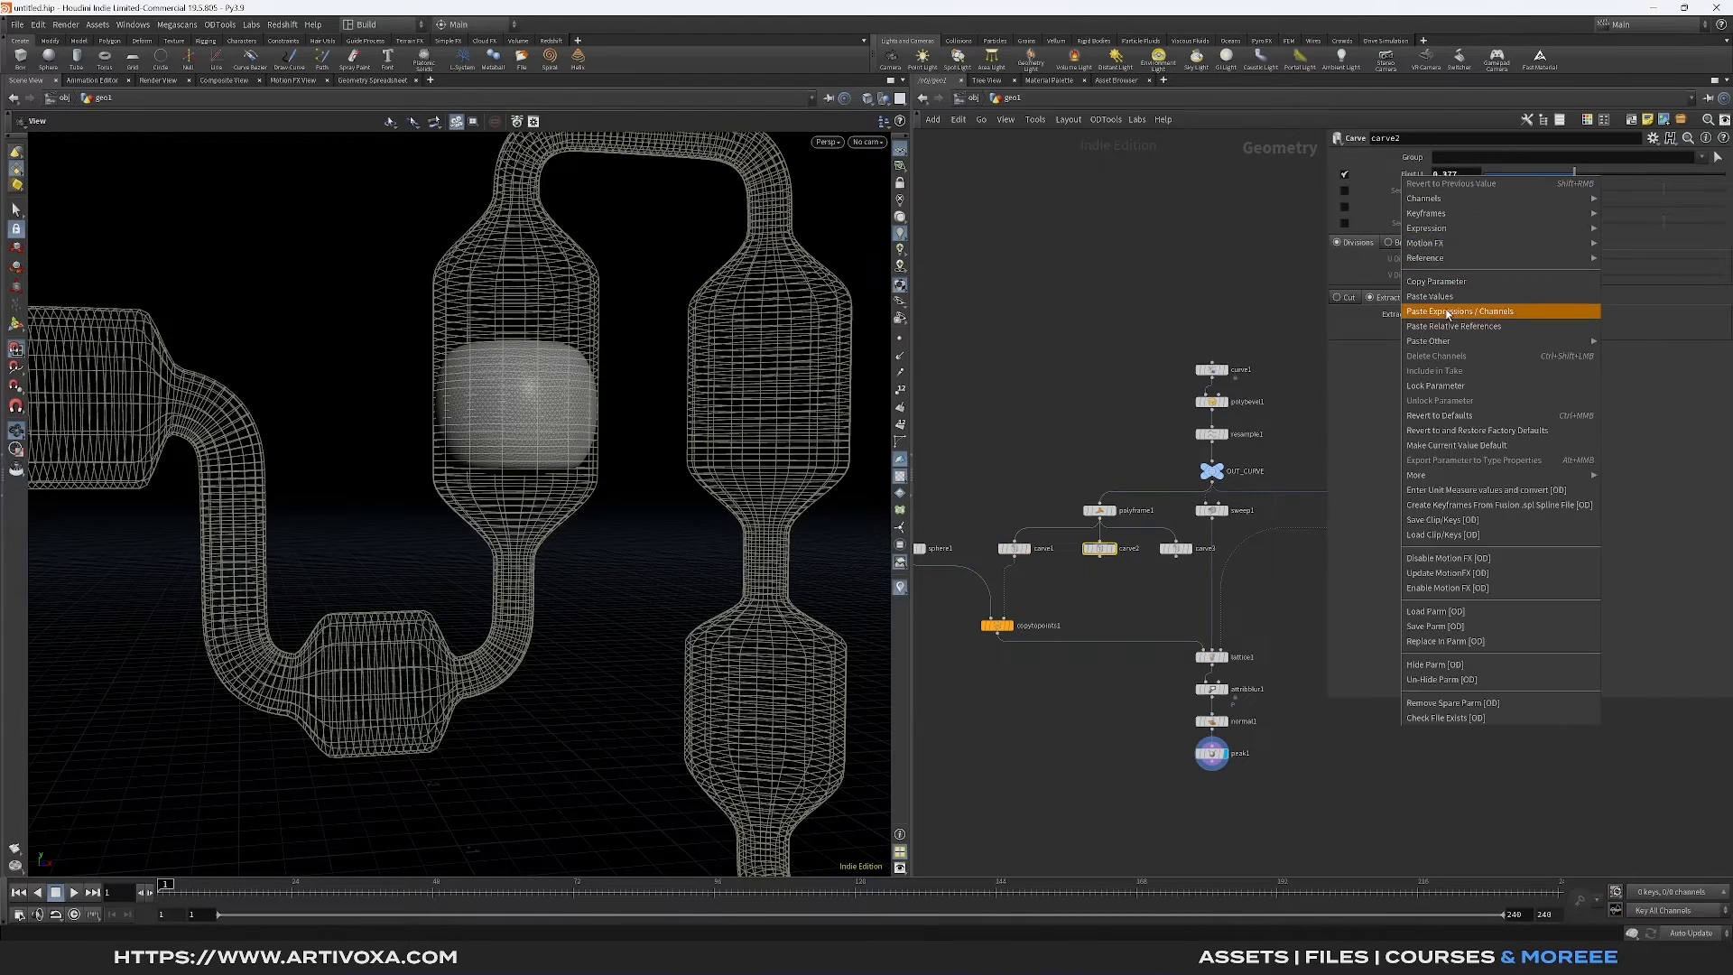
click(1451, 326)
click(1411, 175)
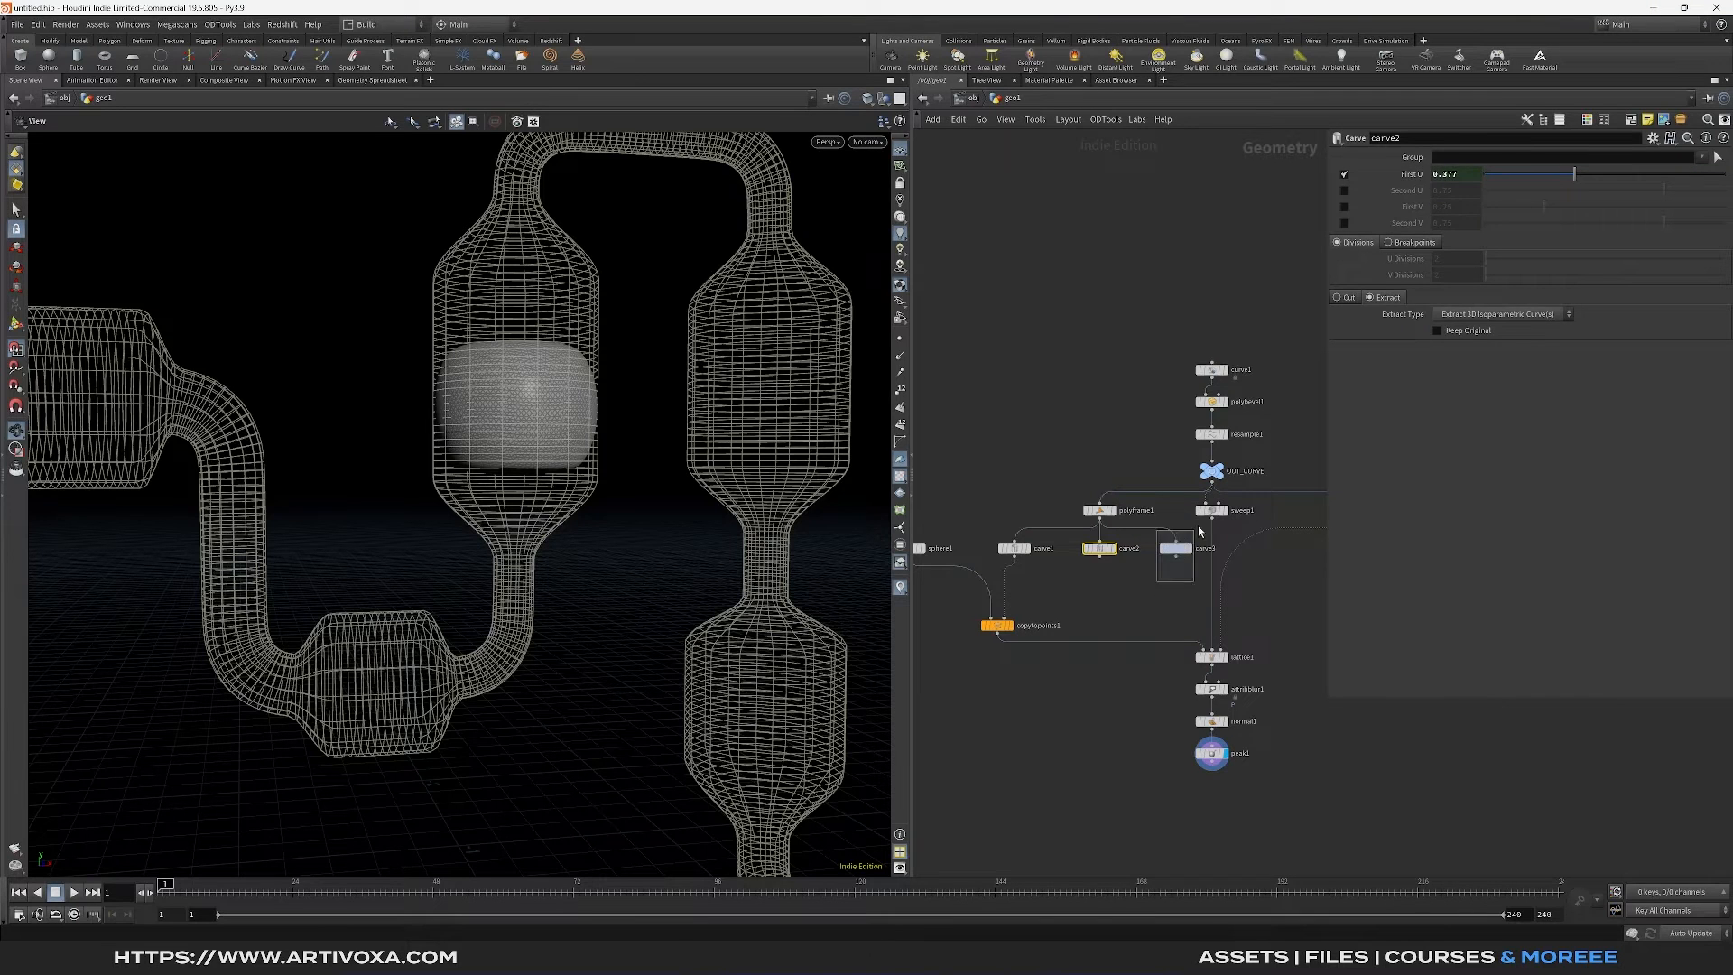
click(1199, 531)
right_click(1405, 174)
click(1445, 310)
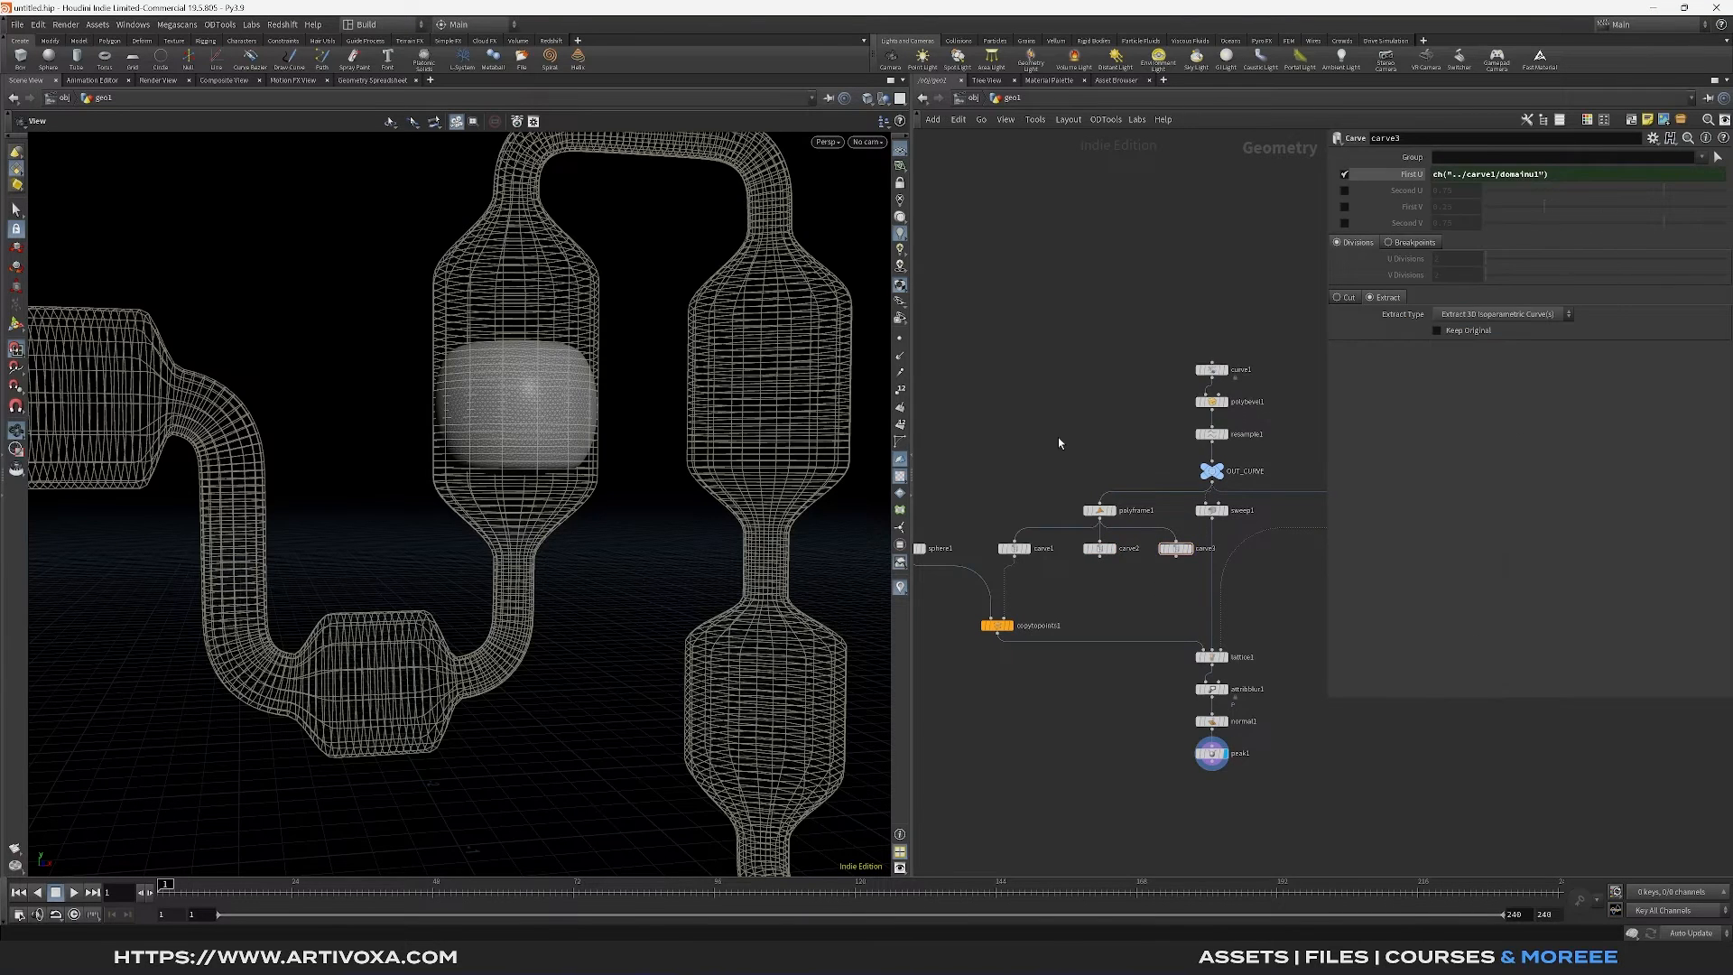
Add a Null node above carve1, level with OUT_CURVE, and name it OFFSET_CNRTL
key(Tab)
text(null)
key(Return)
click(1058, 437)
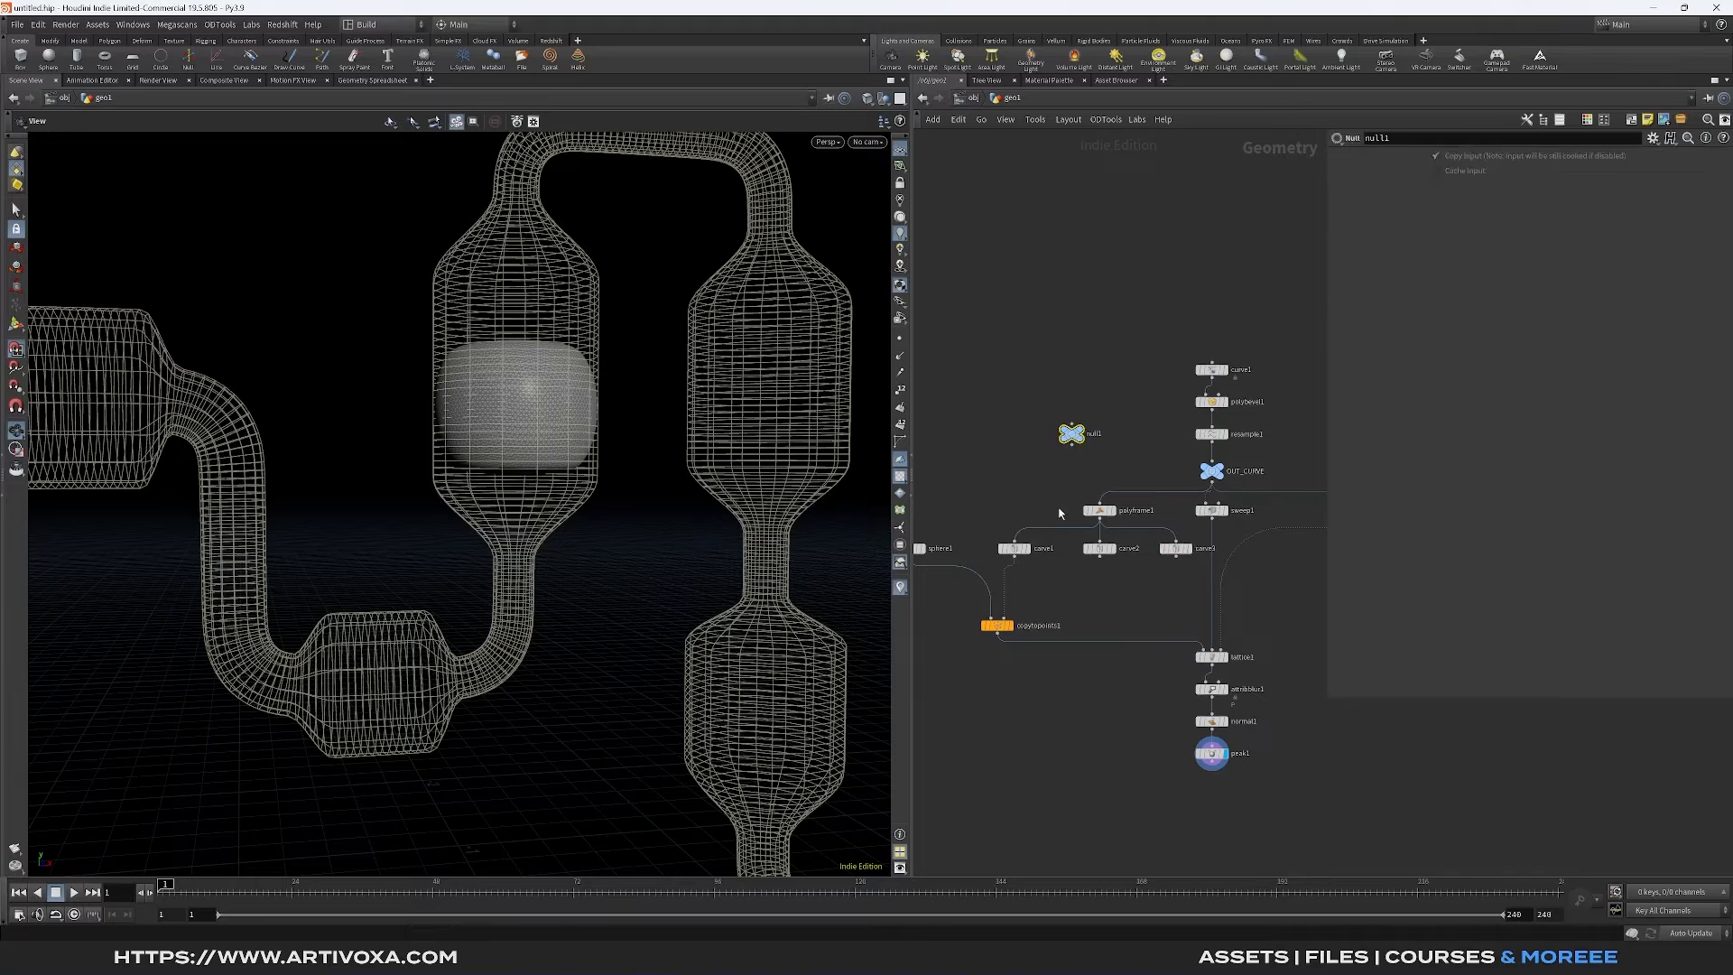
click(1176, 548)
drag(1072, 433, 1024, 470)
double_click(1047, 471)
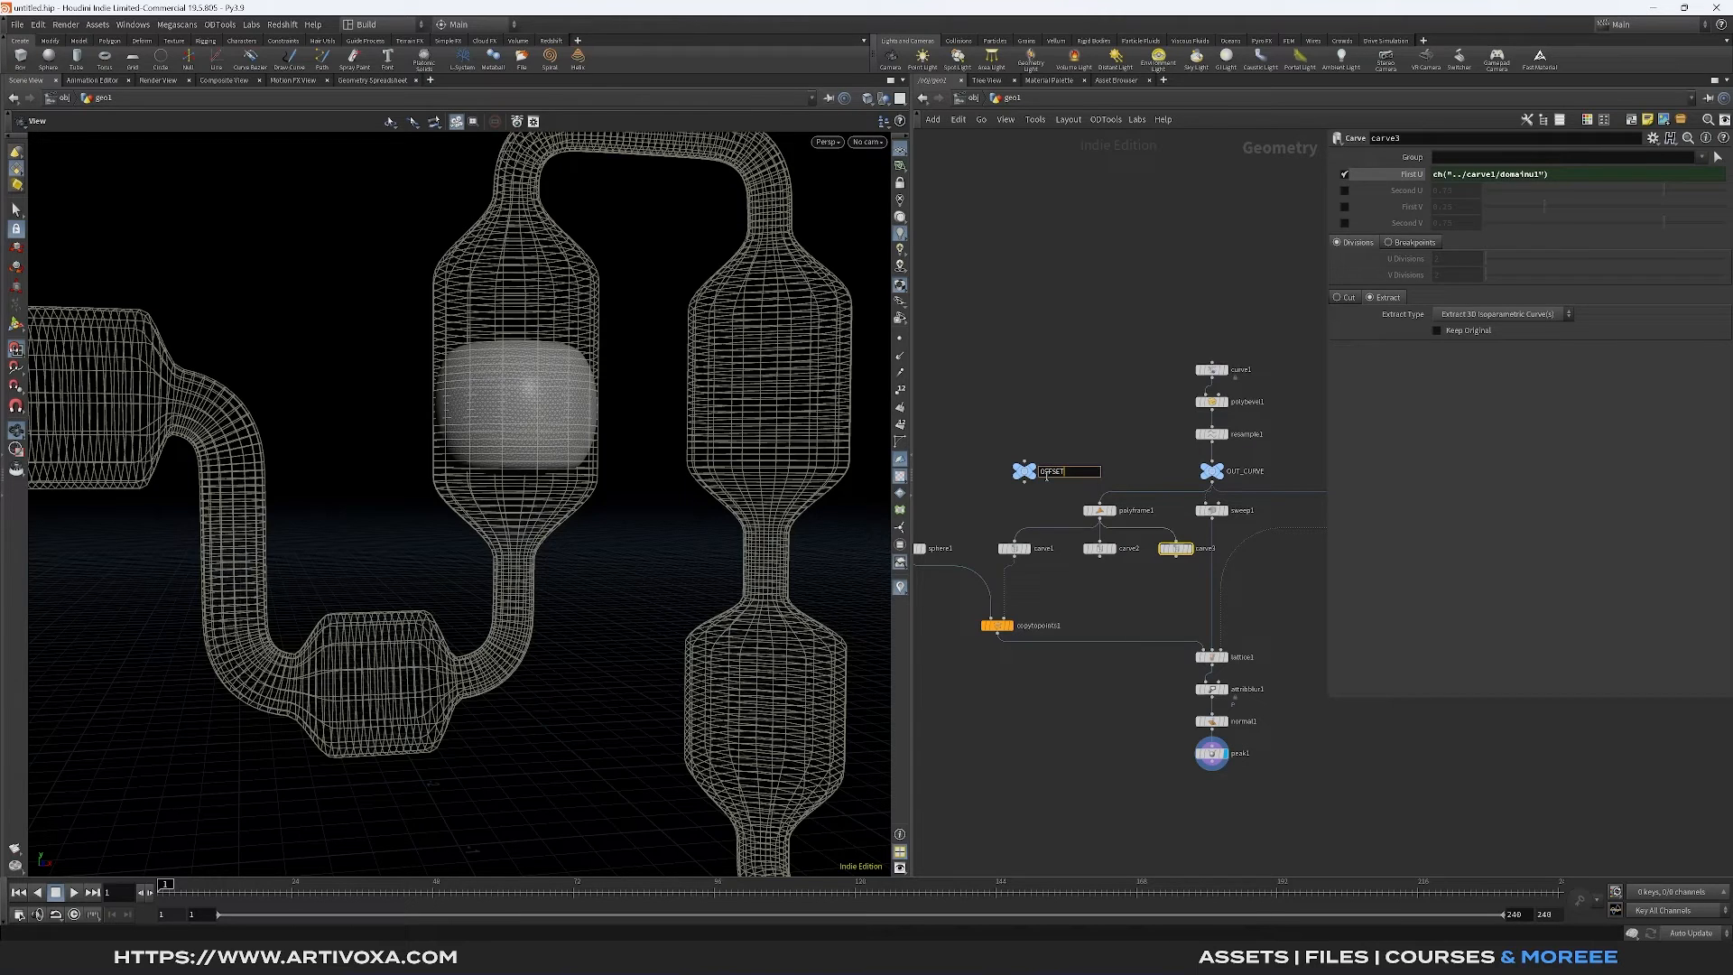
text(OFFSET_CNRTL)
key(Return)
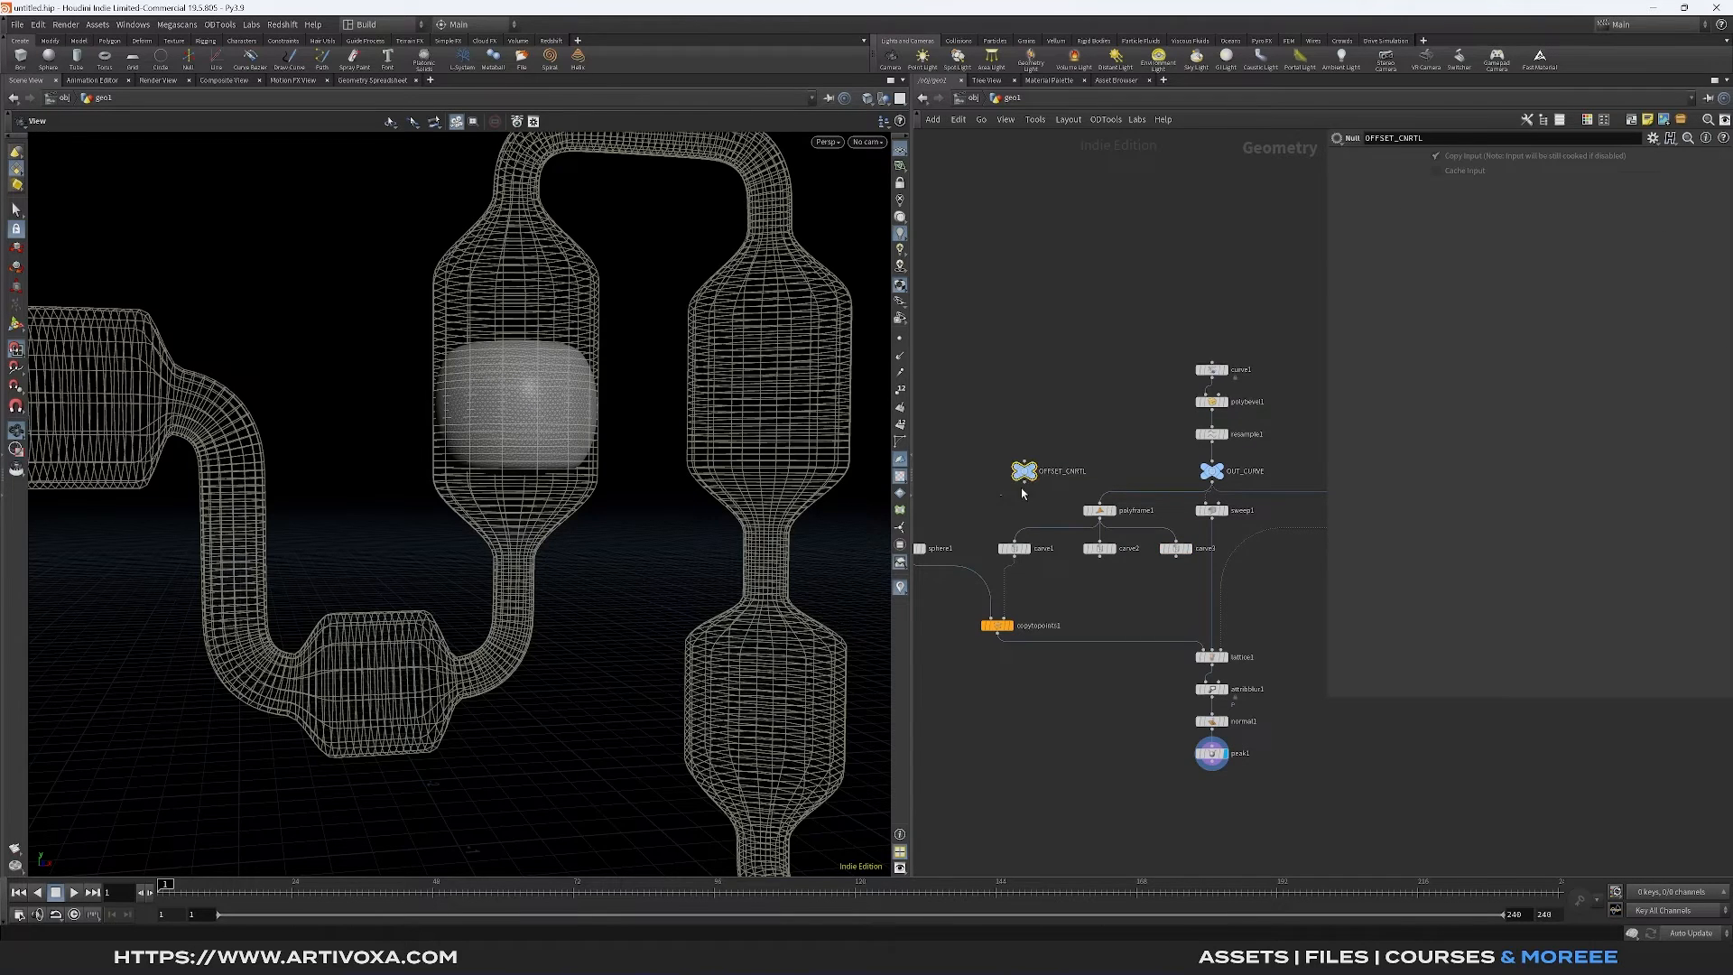
Make the Copy Input and Cache Input parameters invisible in OFFSET_CNRTL's parameter interface and apply the change
click(1653, 138)
click(1547, 154)
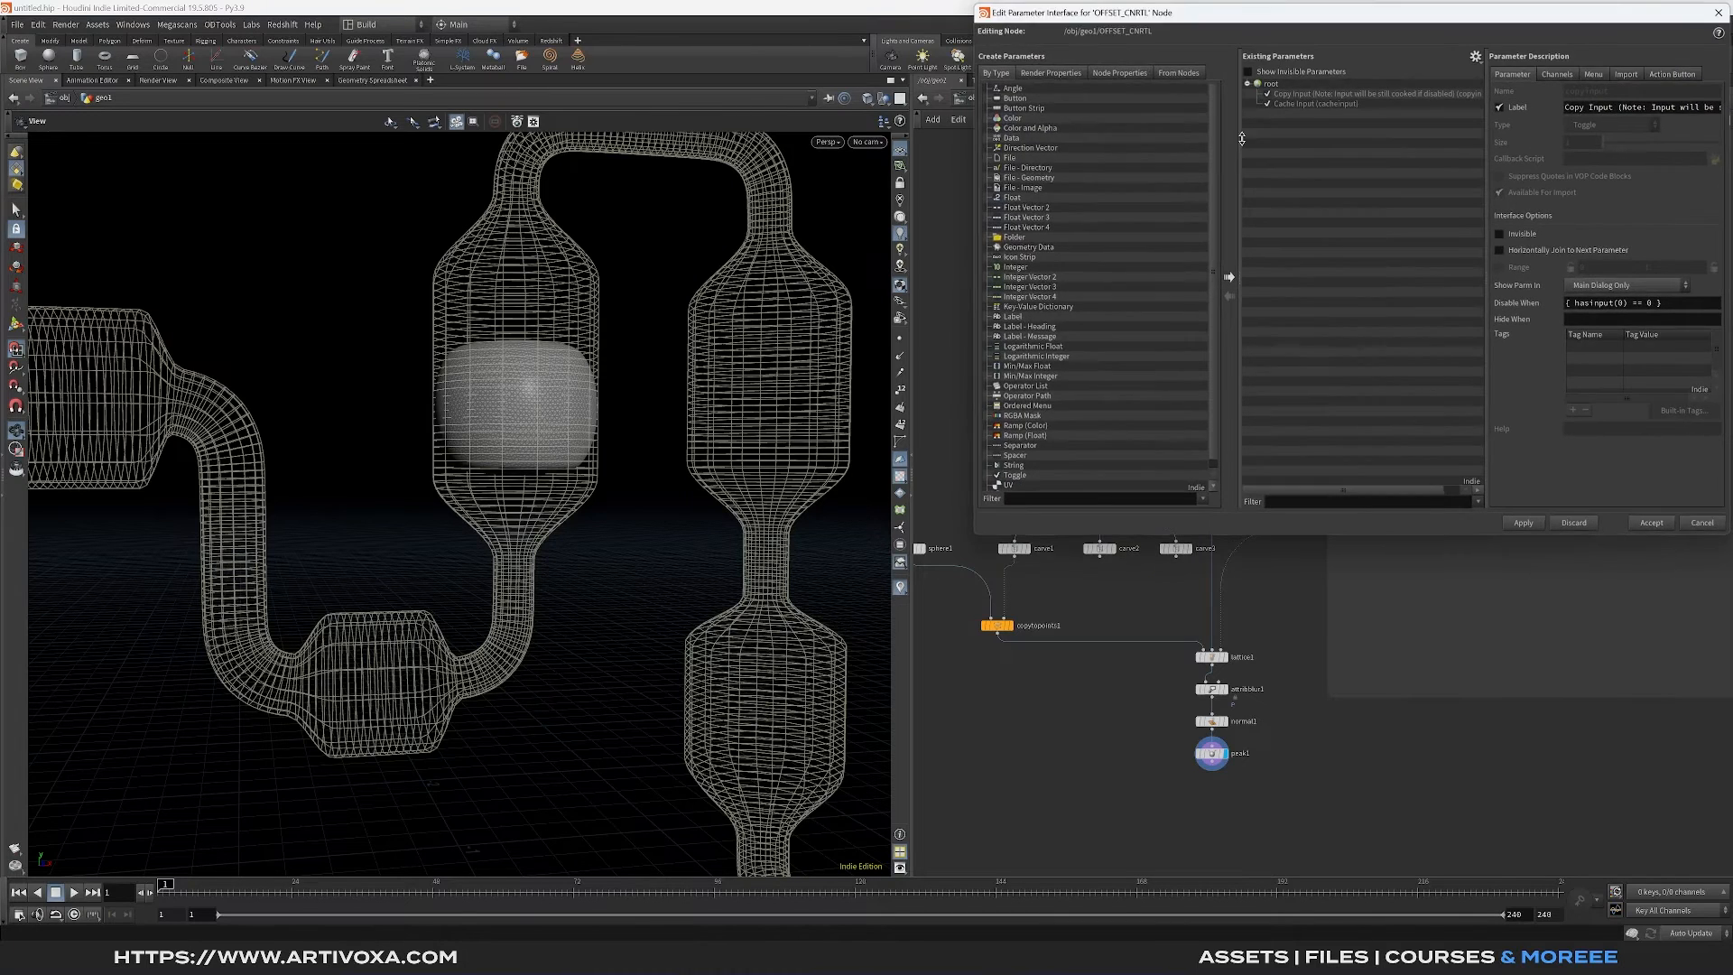
shift+click(841, 252)
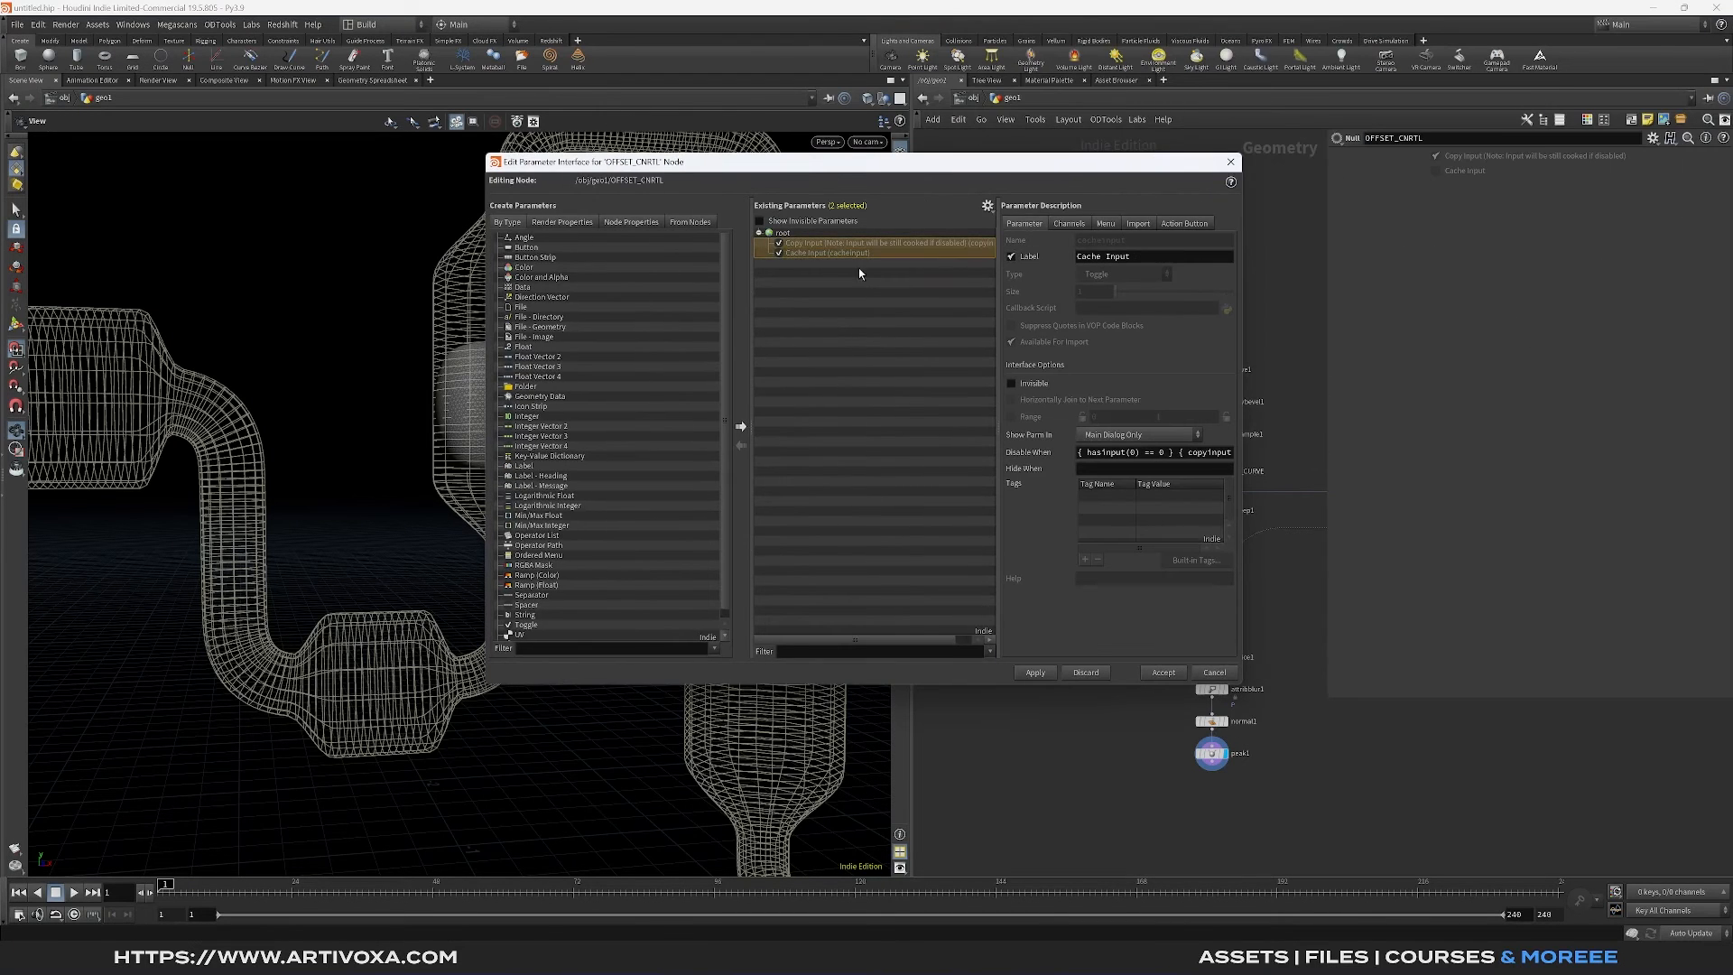
click(1030, 384)
click(1047, 673)
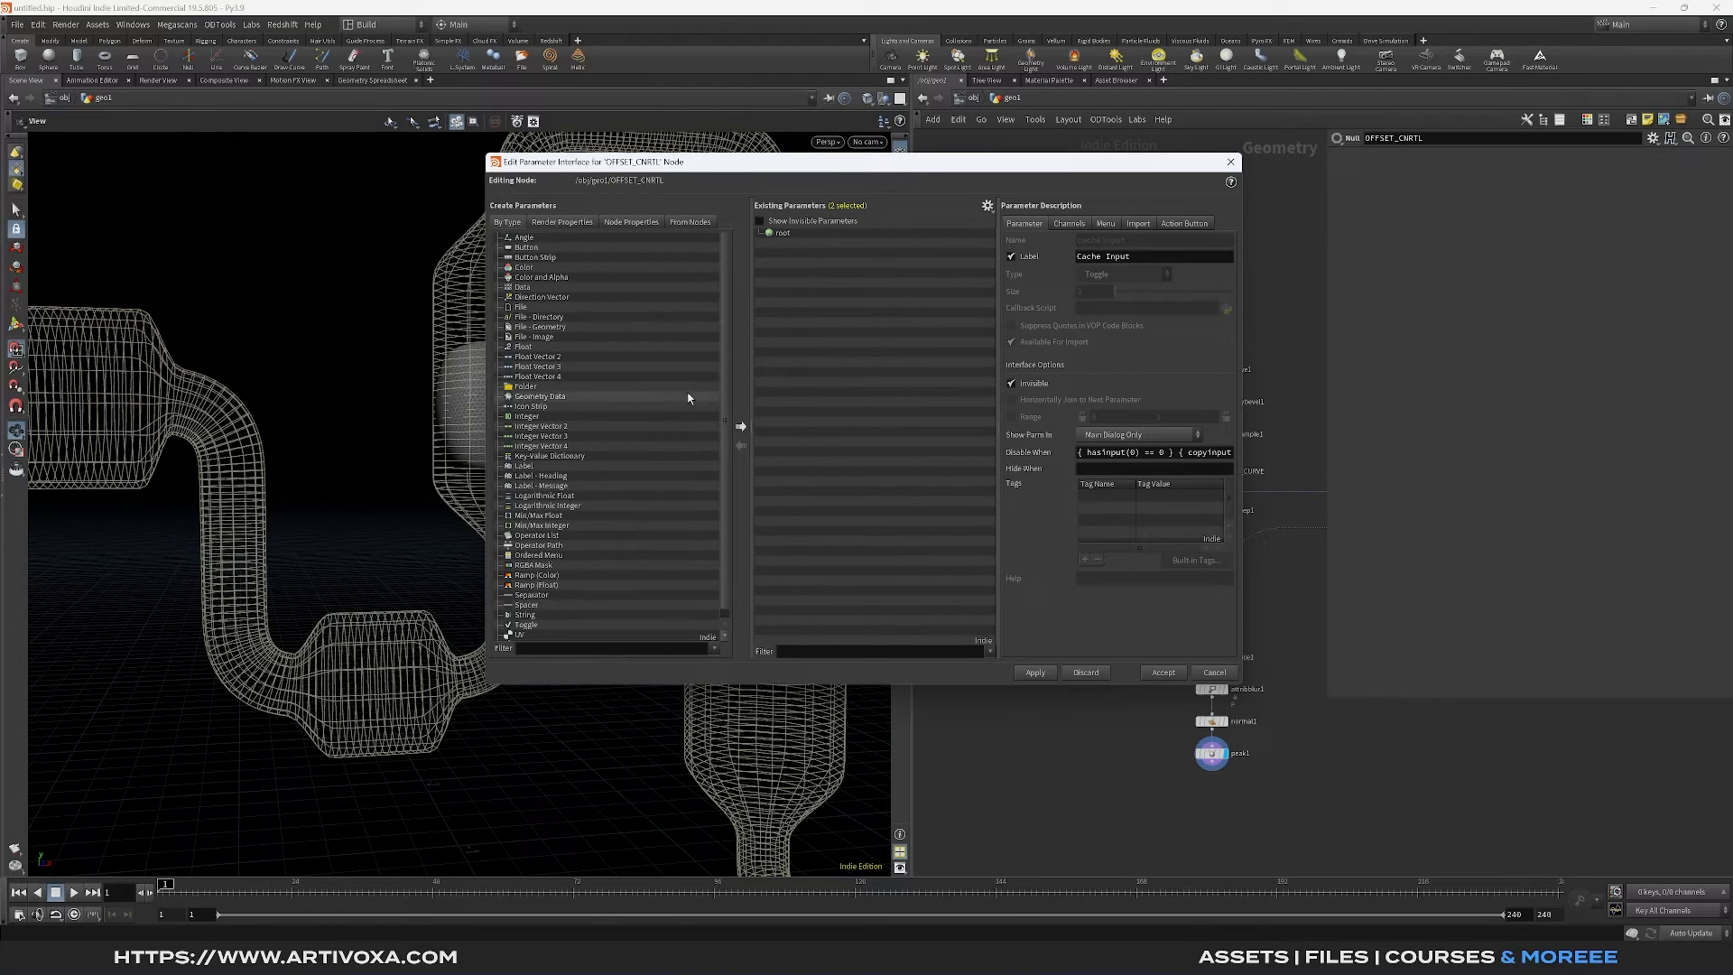
Add two Float parameters named offset1 and offset2 to OFFSET_CNRTL and accept the parameter interface
double_click(530, 348)
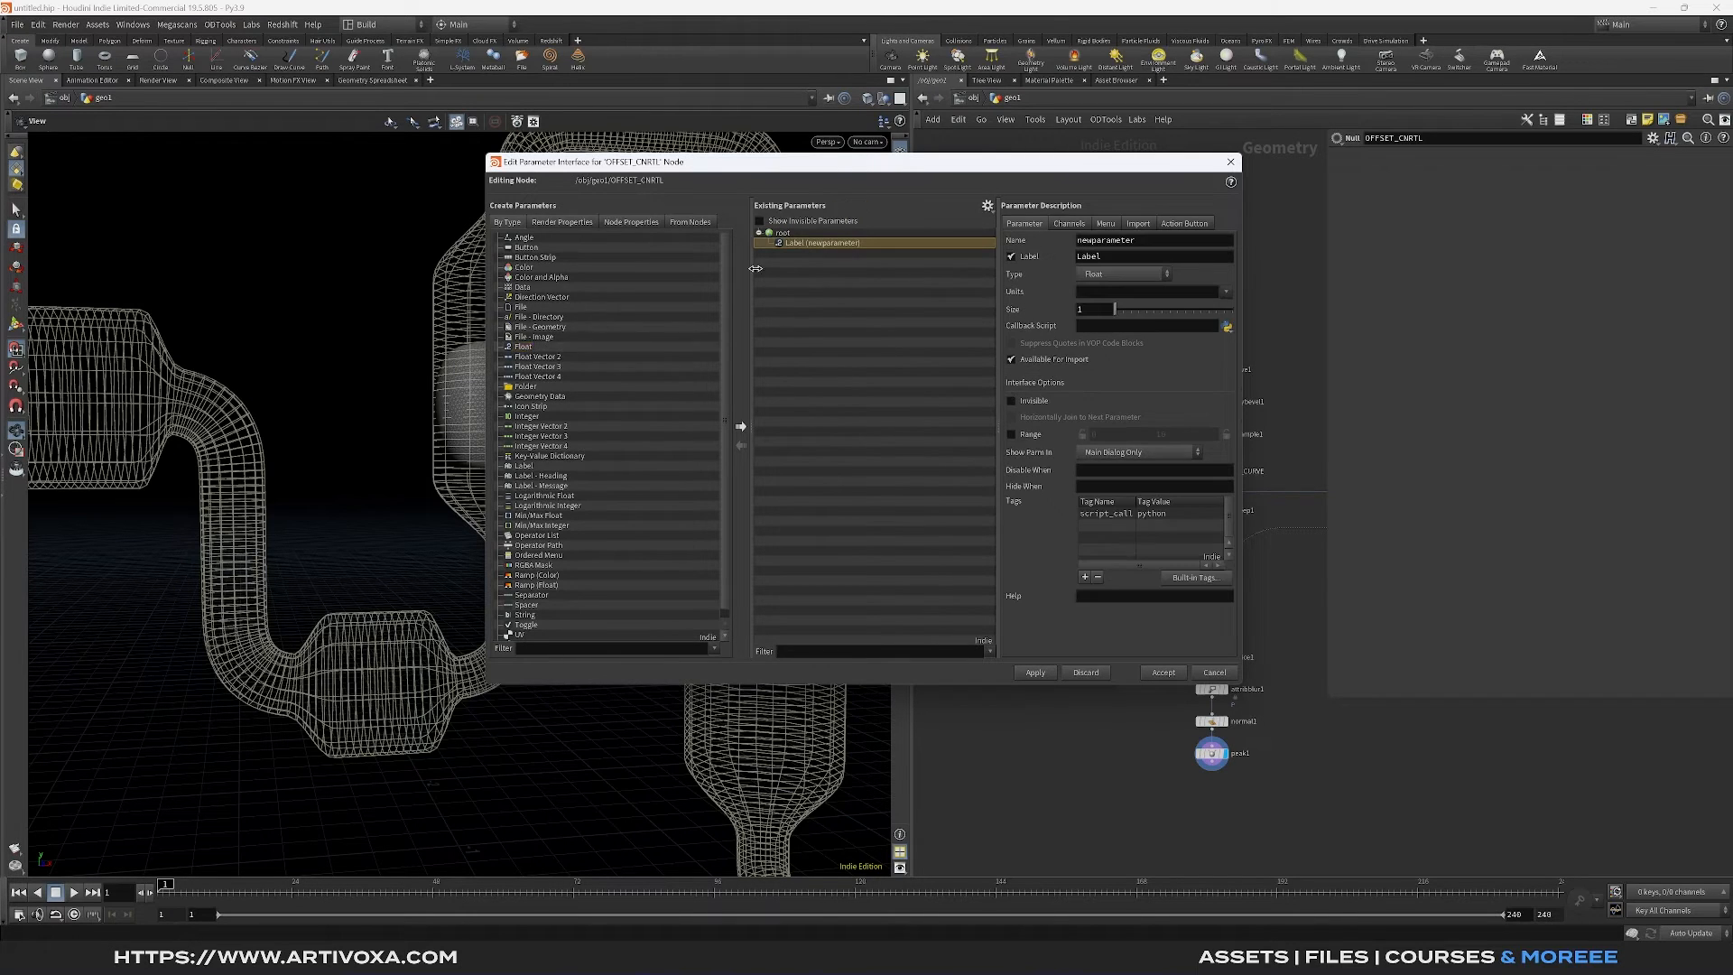
drag(528, 346, 812, 250)
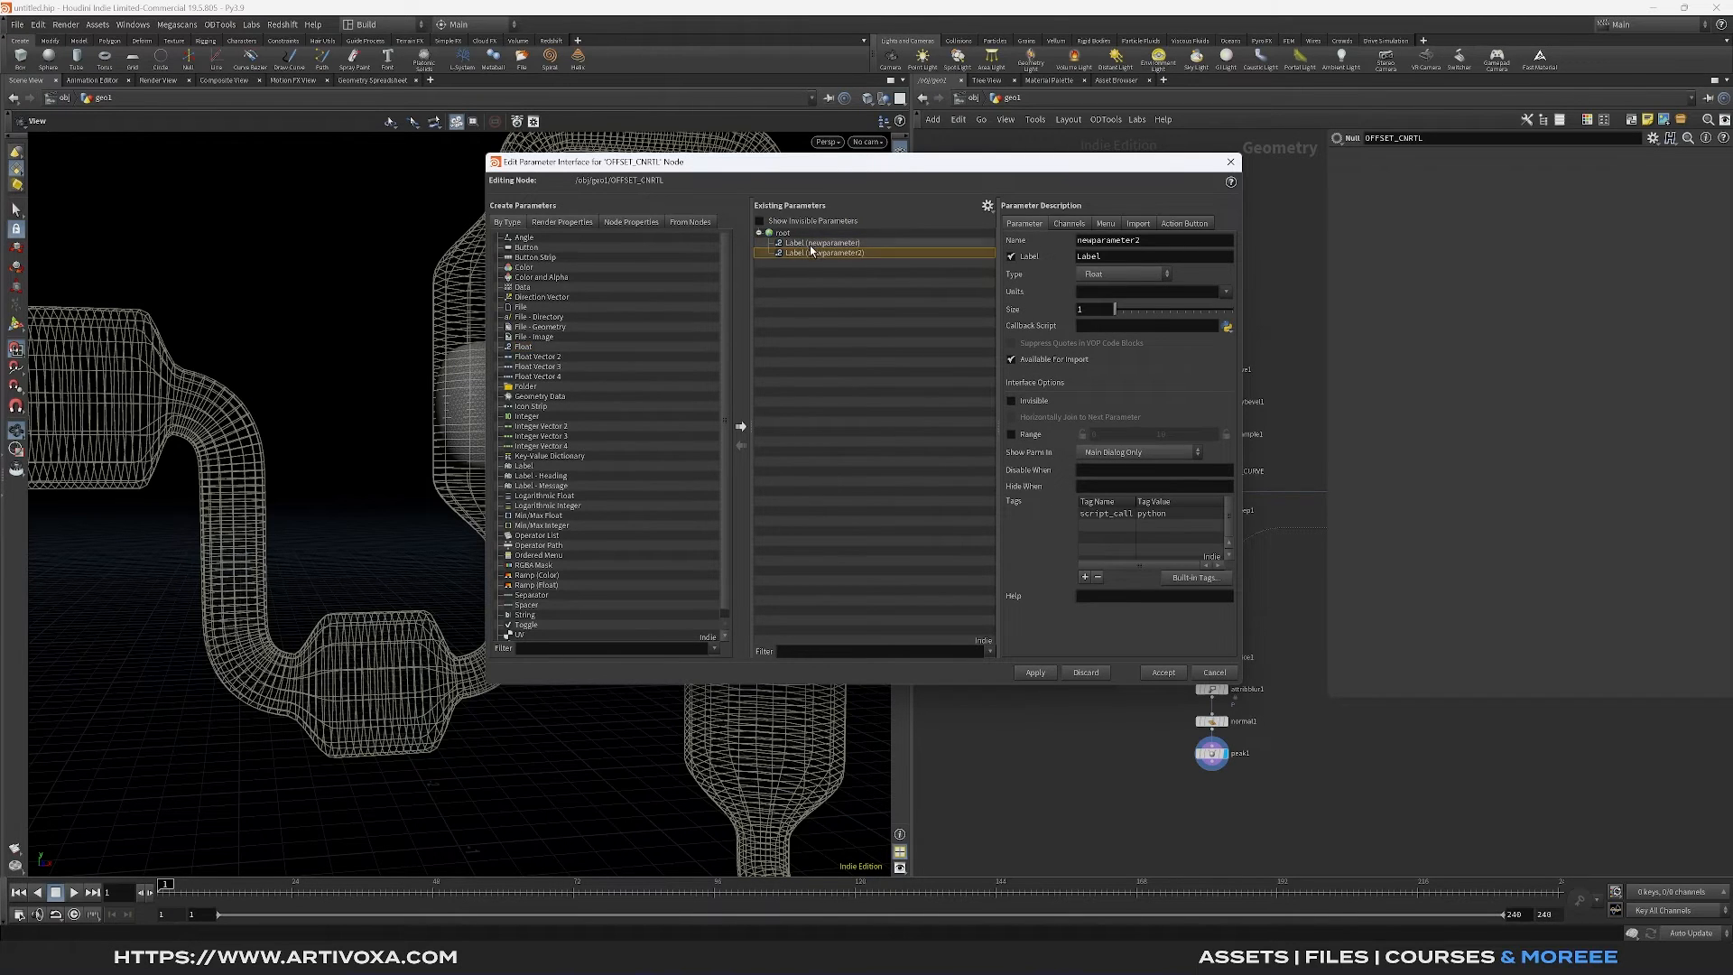
double_click(1092, 242)
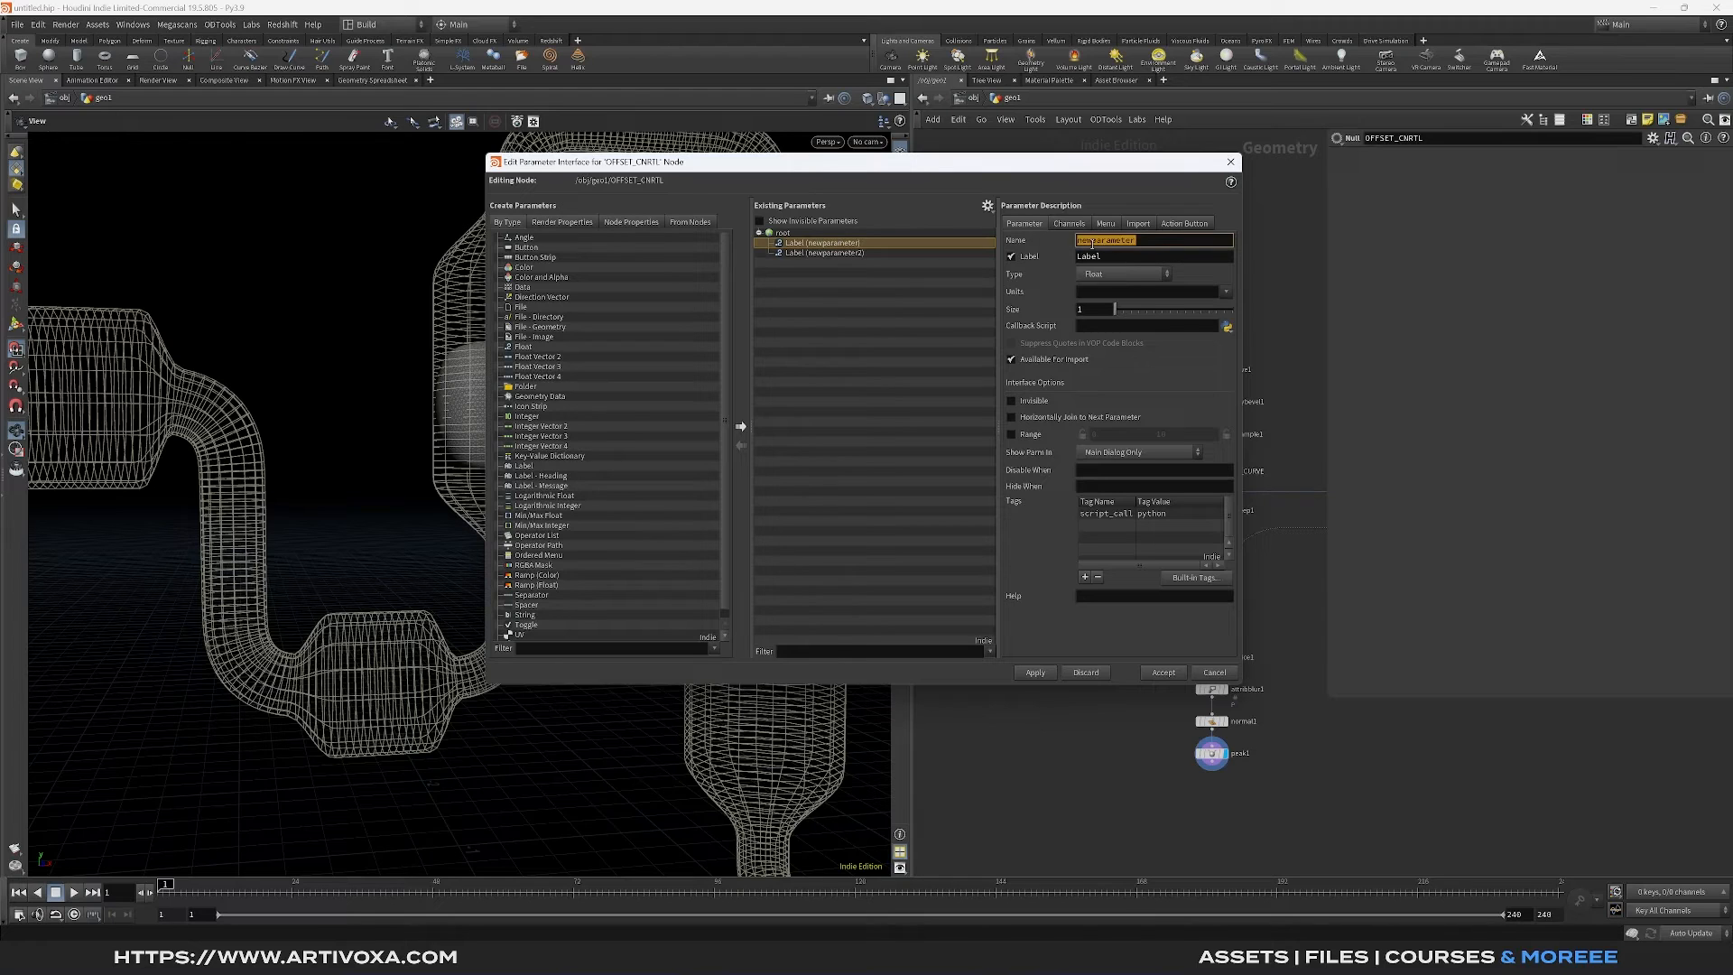
text(offset1)
key(Return)
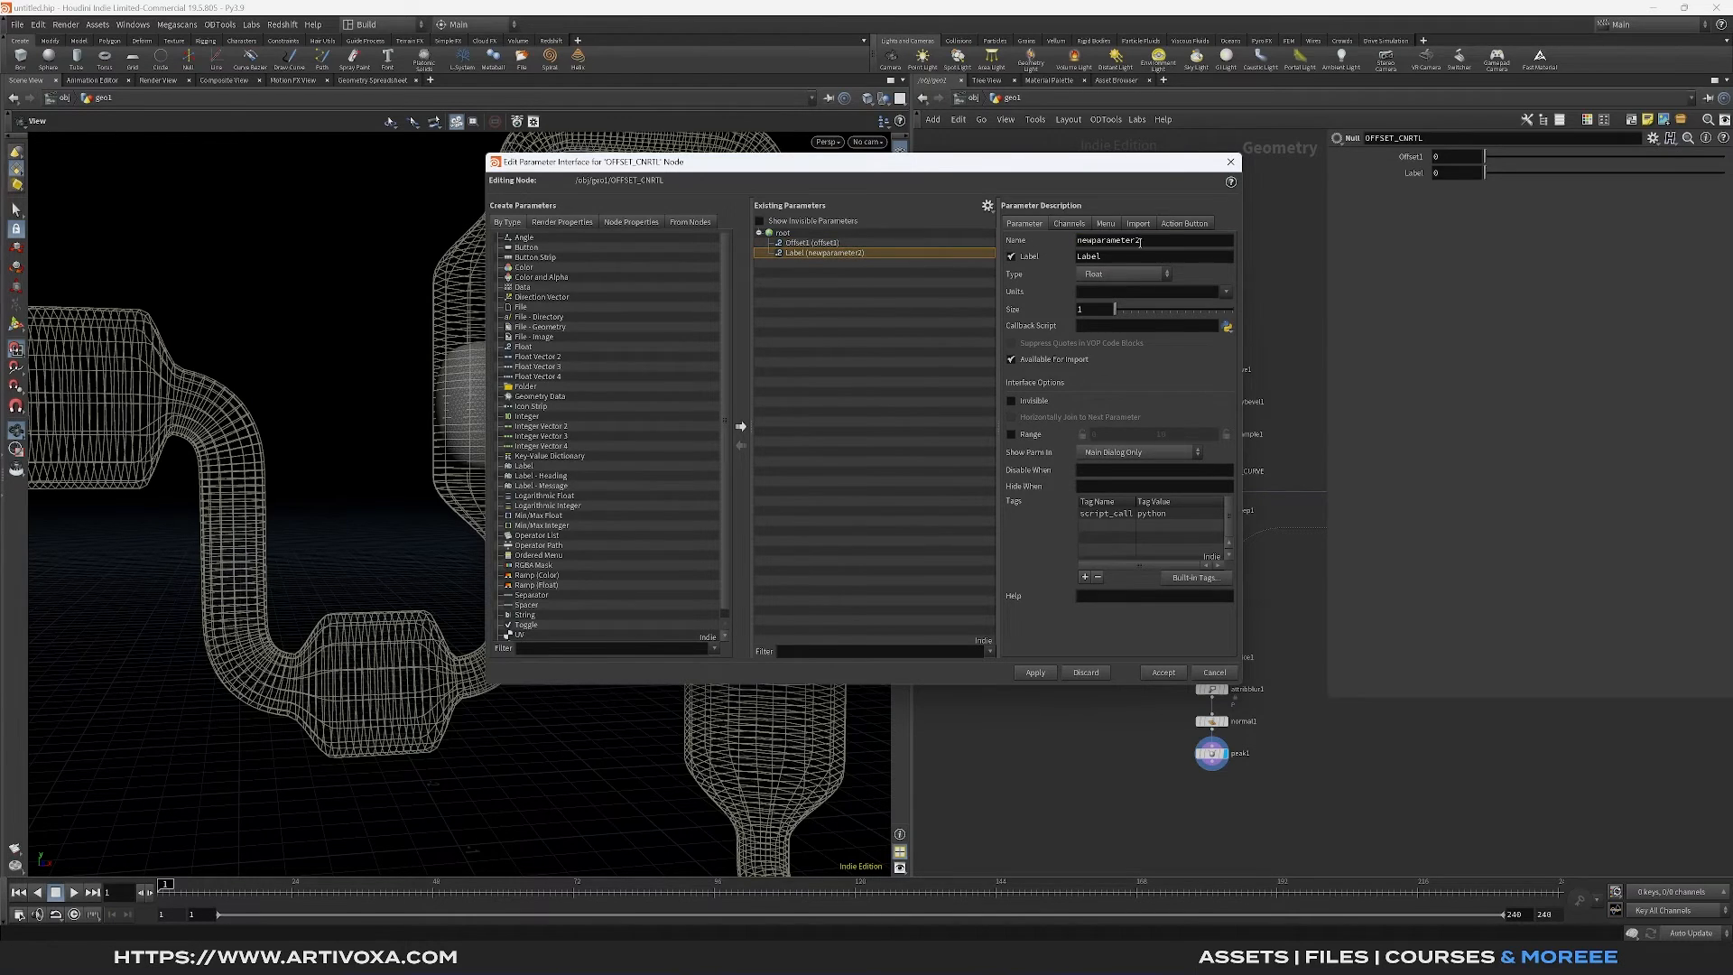
double_click(1140, 242)
text(offset2)
click(1164, 673)
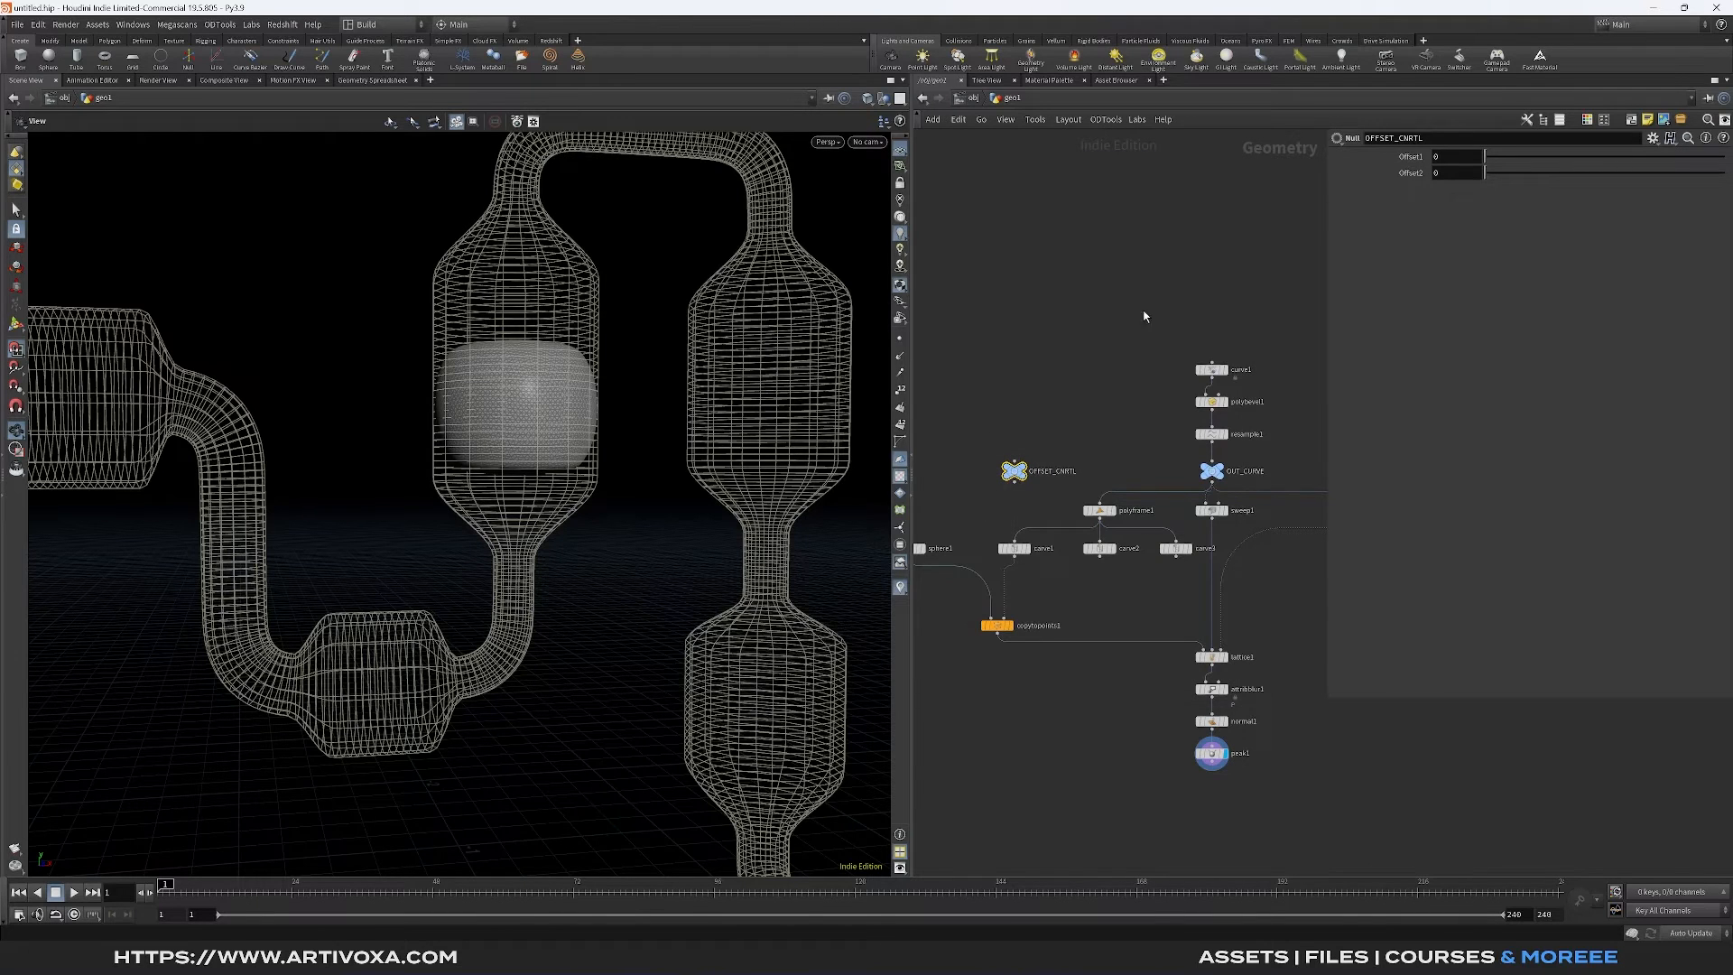
Copy OFFSET_CNRTL's Offset1 parameter and append + ch("../OFFSET_CNRTL/offset1") to carve2's First U expression
right_click(1408, 157)
click(1454, 268)
click(1131, 547)
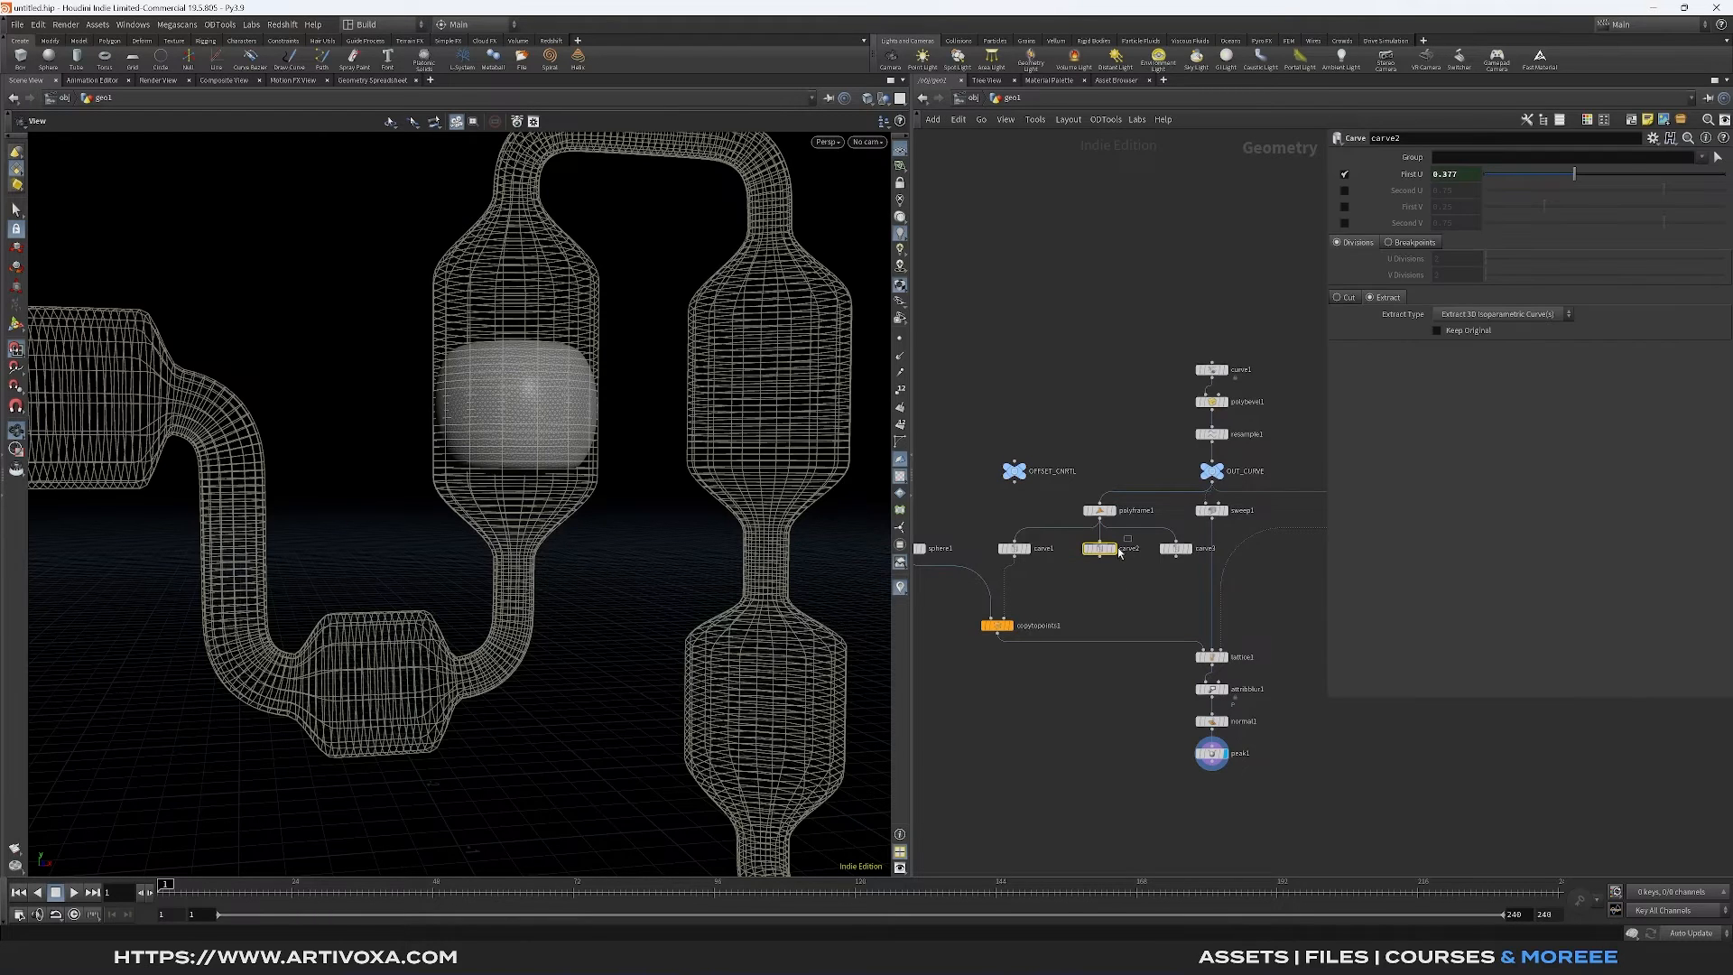
drag(1328, 201, 1247, 189)
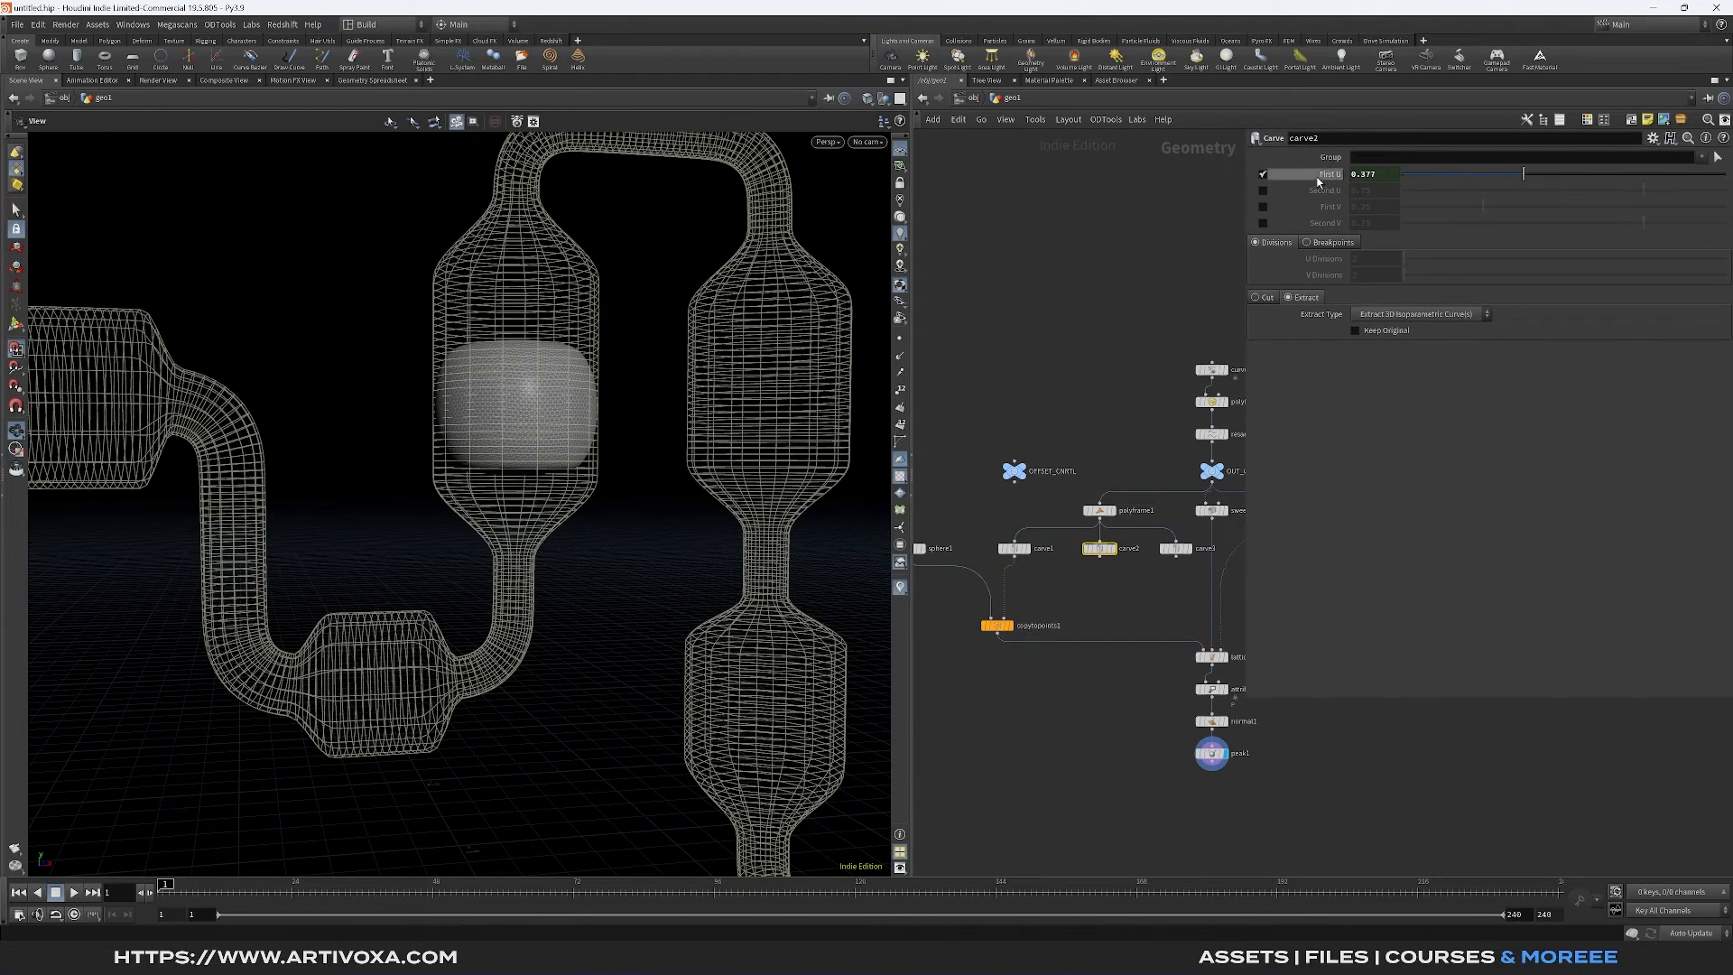
click(1321, 174)
click(1499, 173)
text(+ )
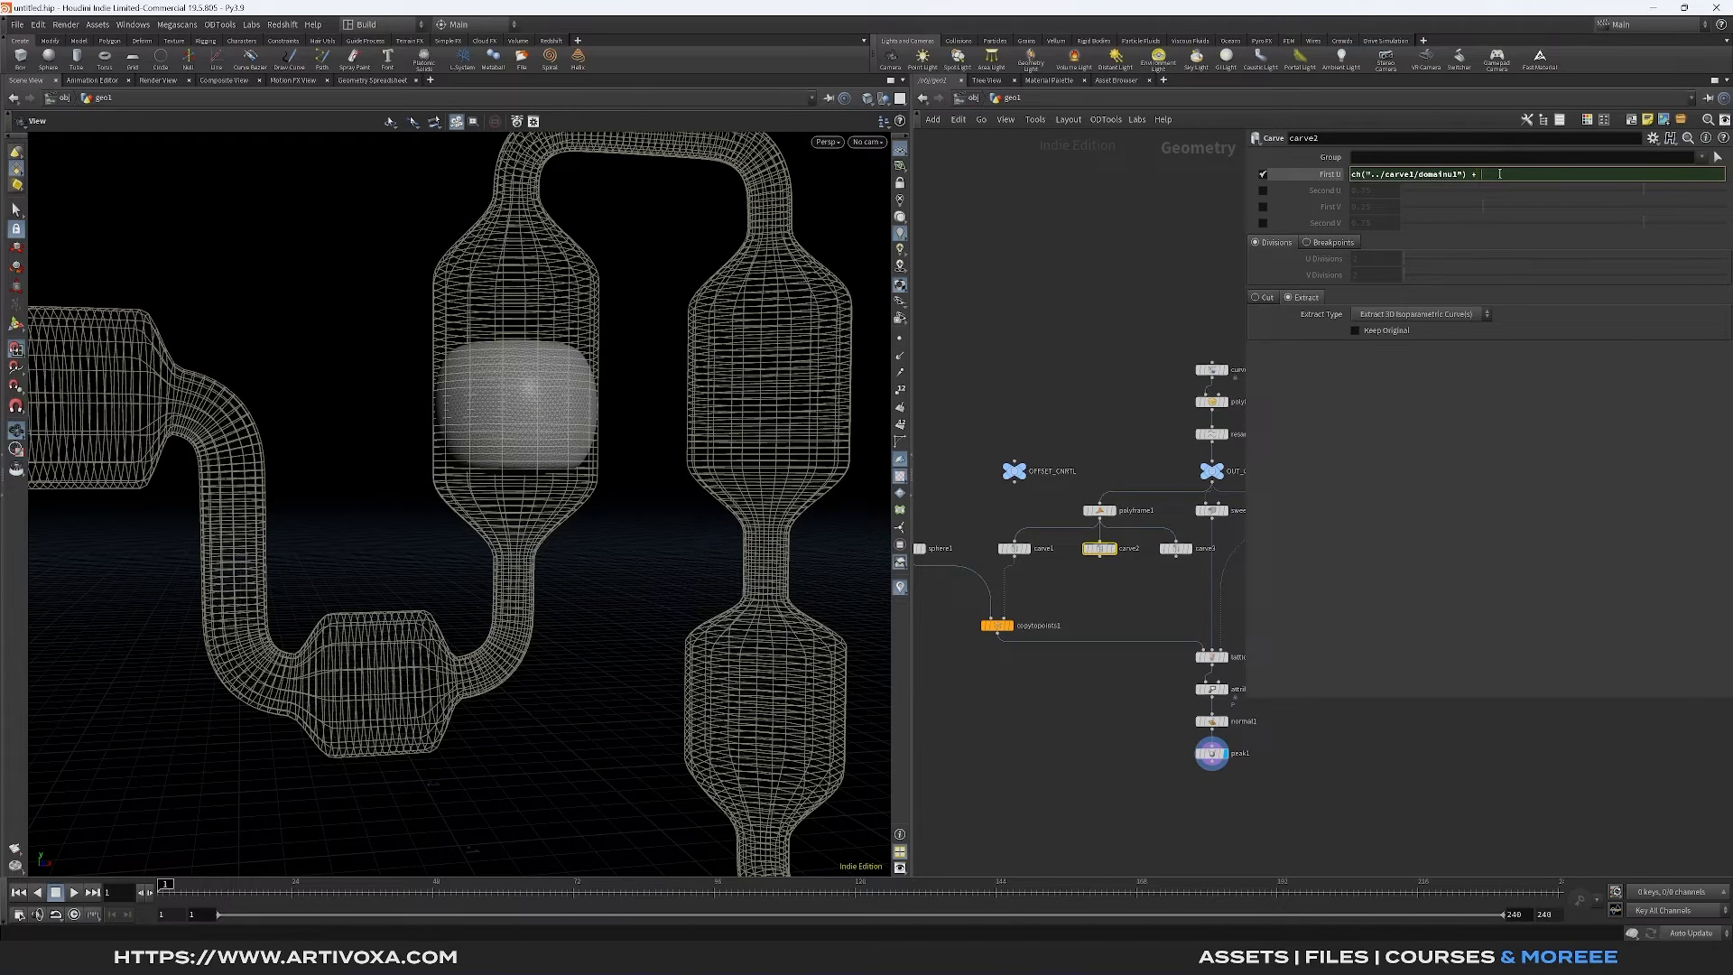
text(ch("../OFFSET_CNRTL/offset1"))
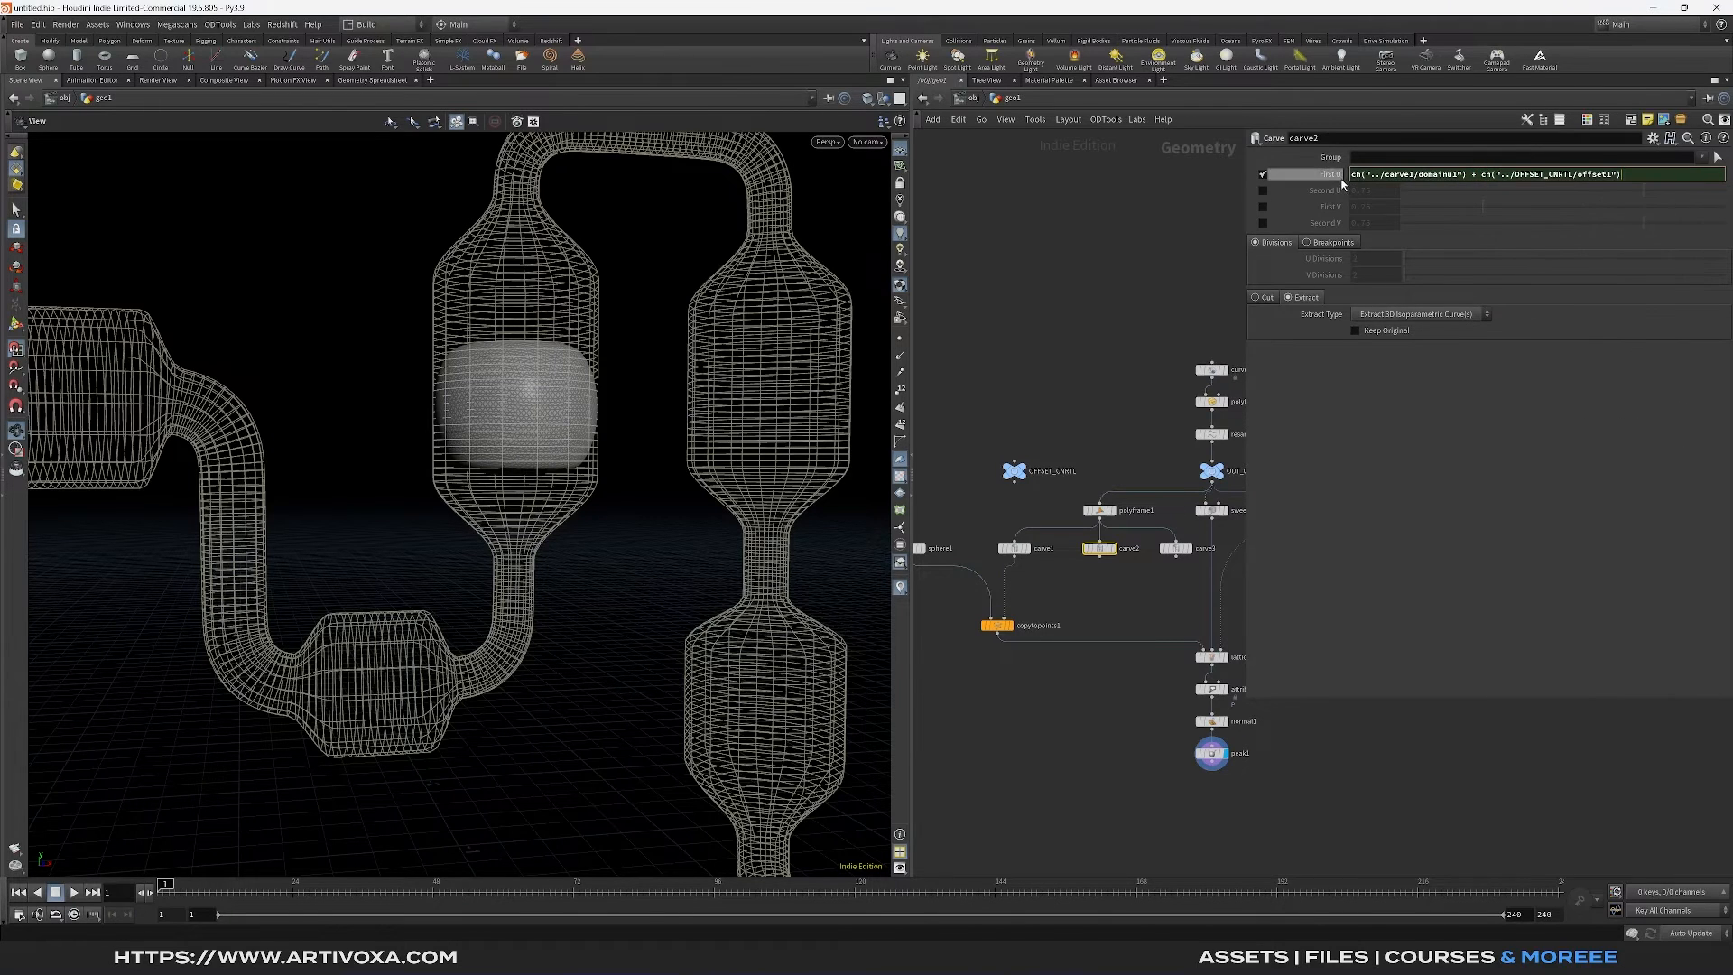
Copy OFFSET_CNRTL's Offset2 parameter and append + ch("../OFFSET_CNRTL/offset2") to carve3's First U expression
key(Return)
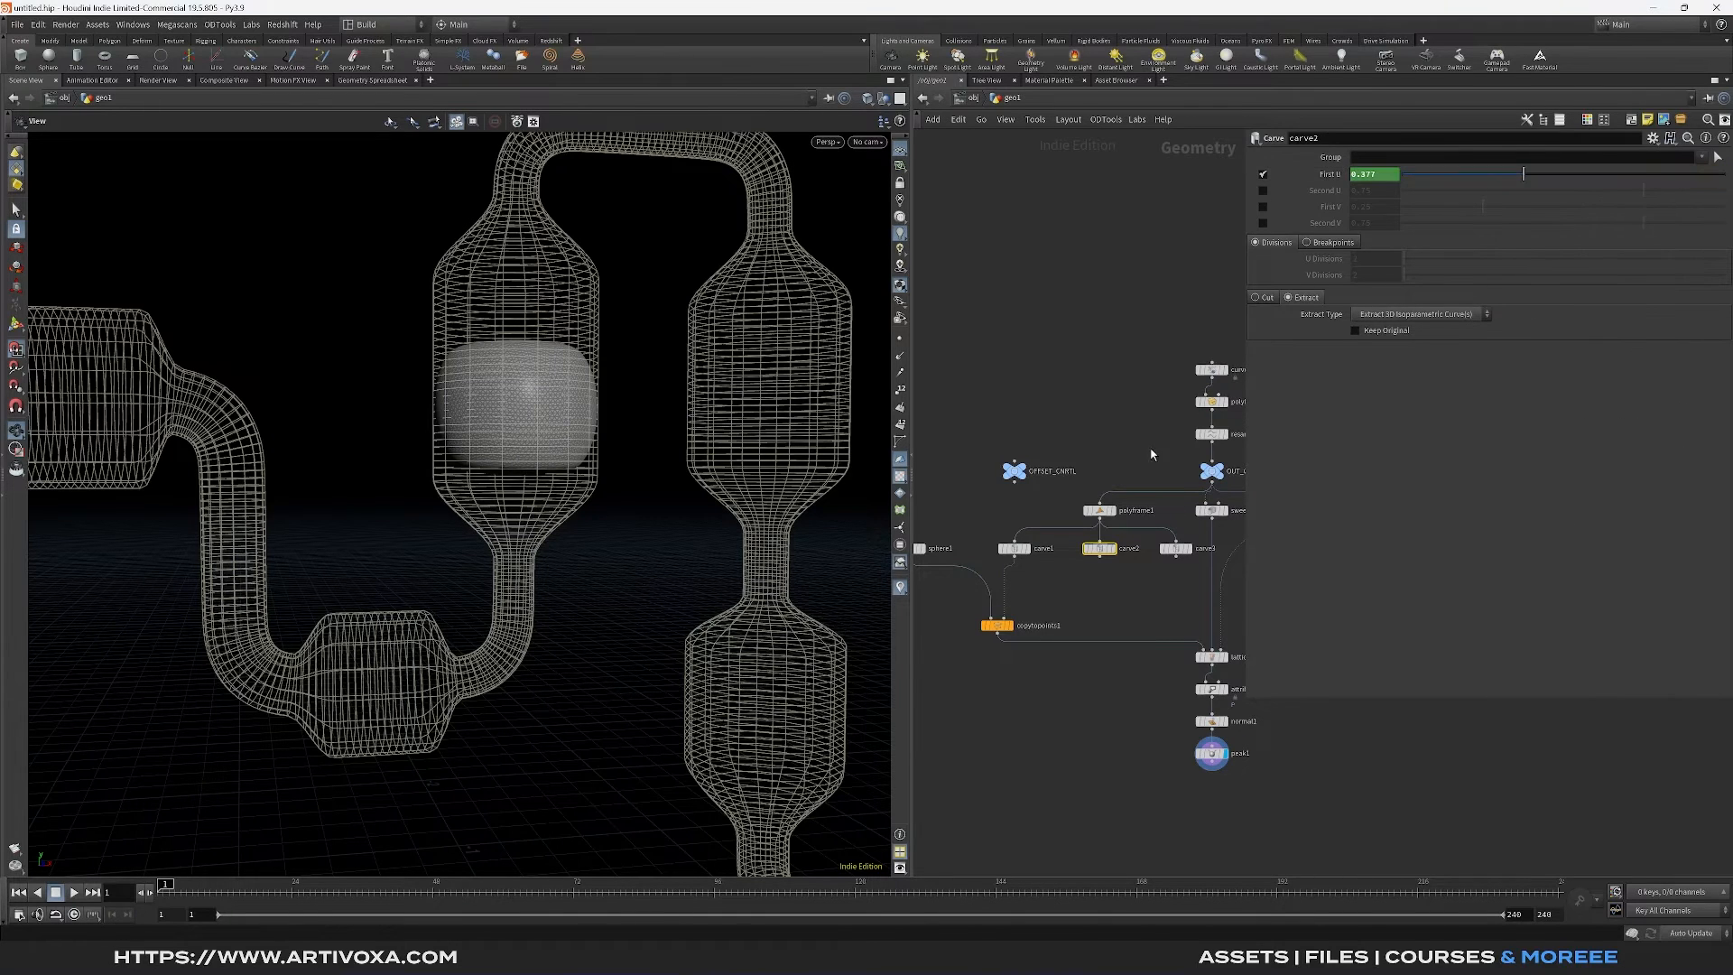
click(1175, 548)
click(1014, 470)
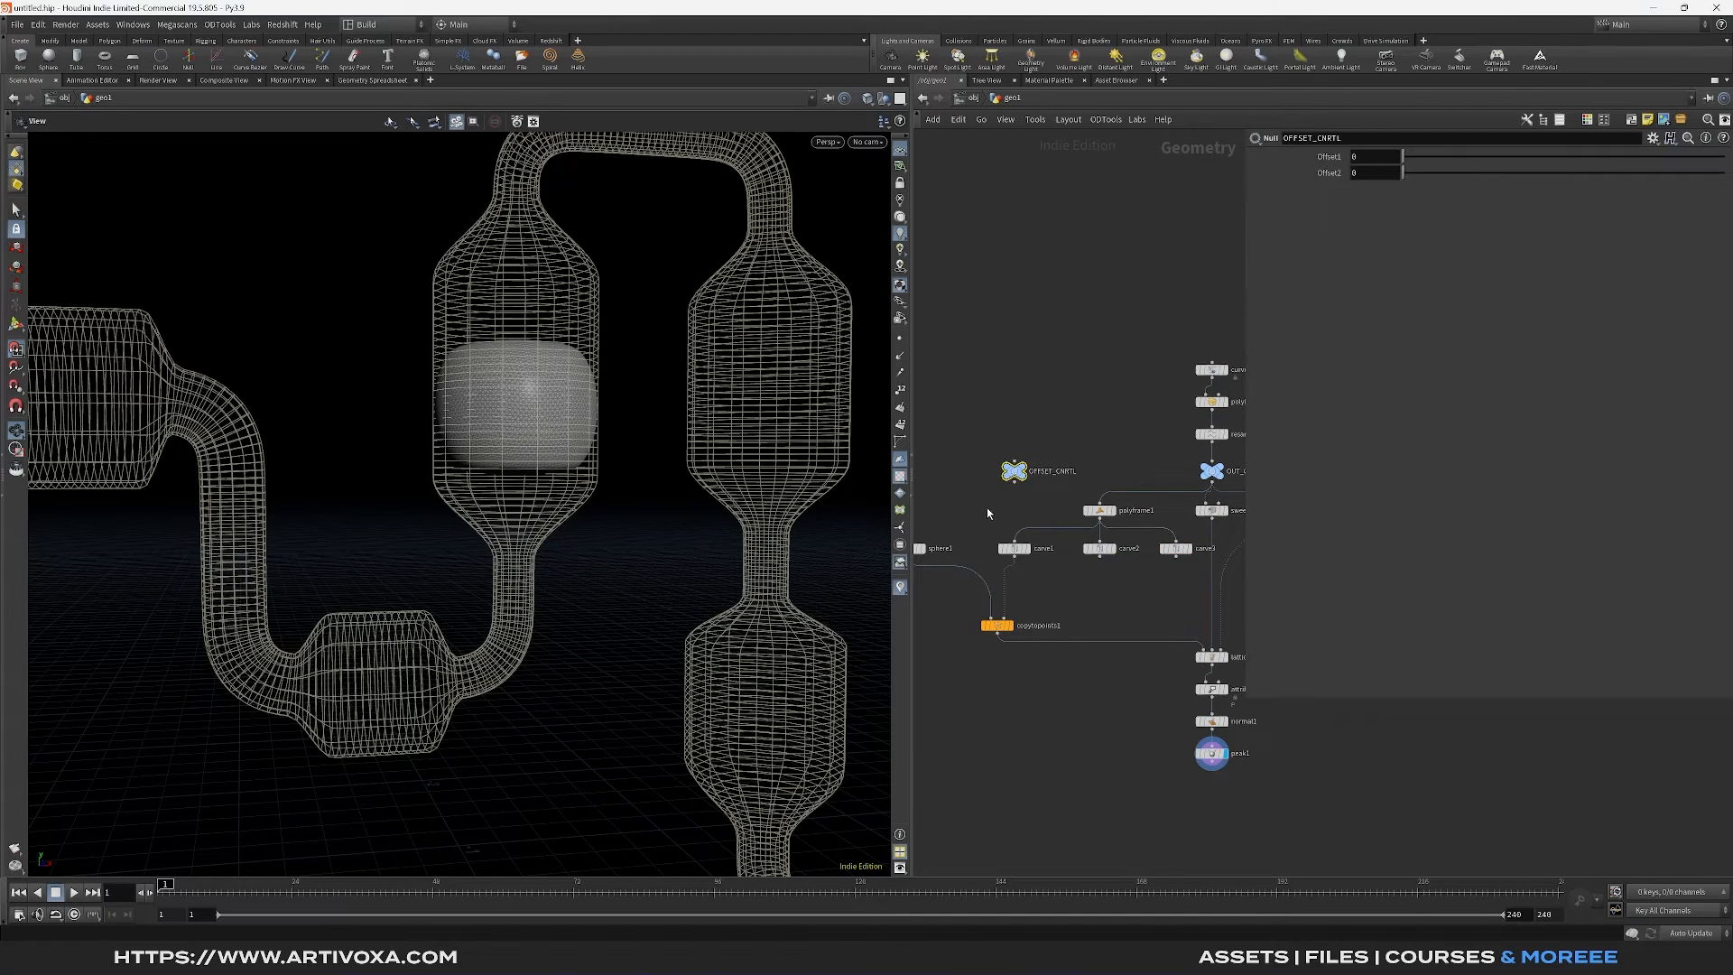
right_click(1331, 176)
click(1382, 278)
drag(1152, 604, 1204, 538)
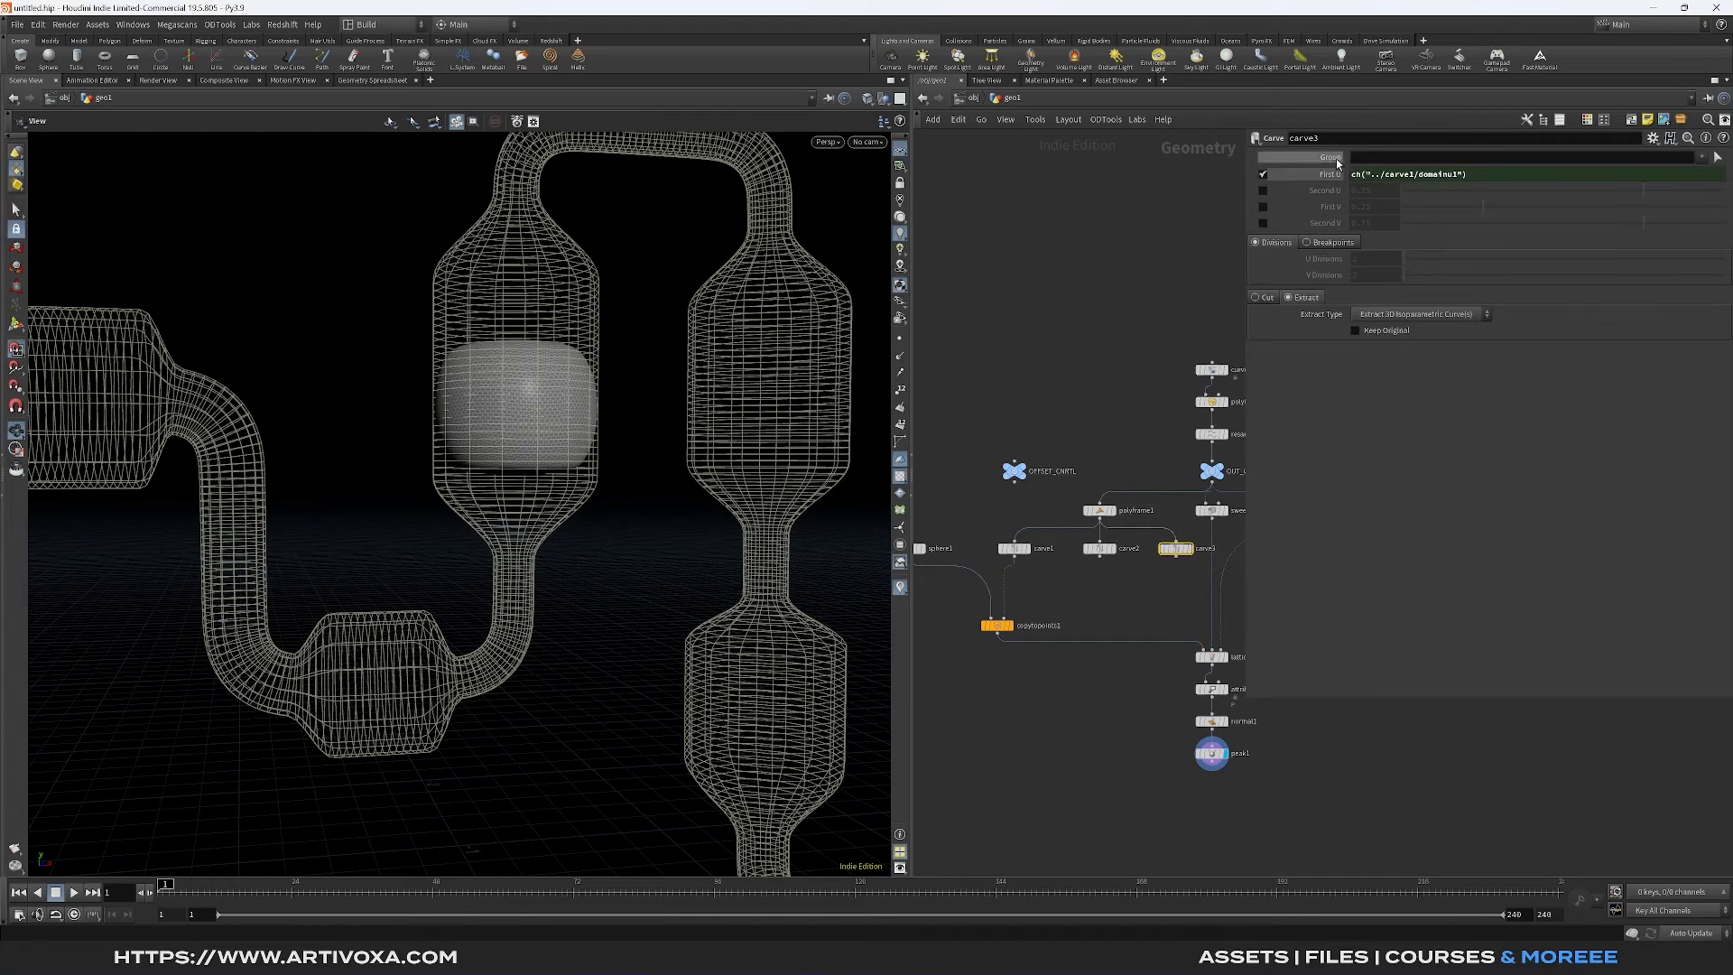
click(1490, 175)
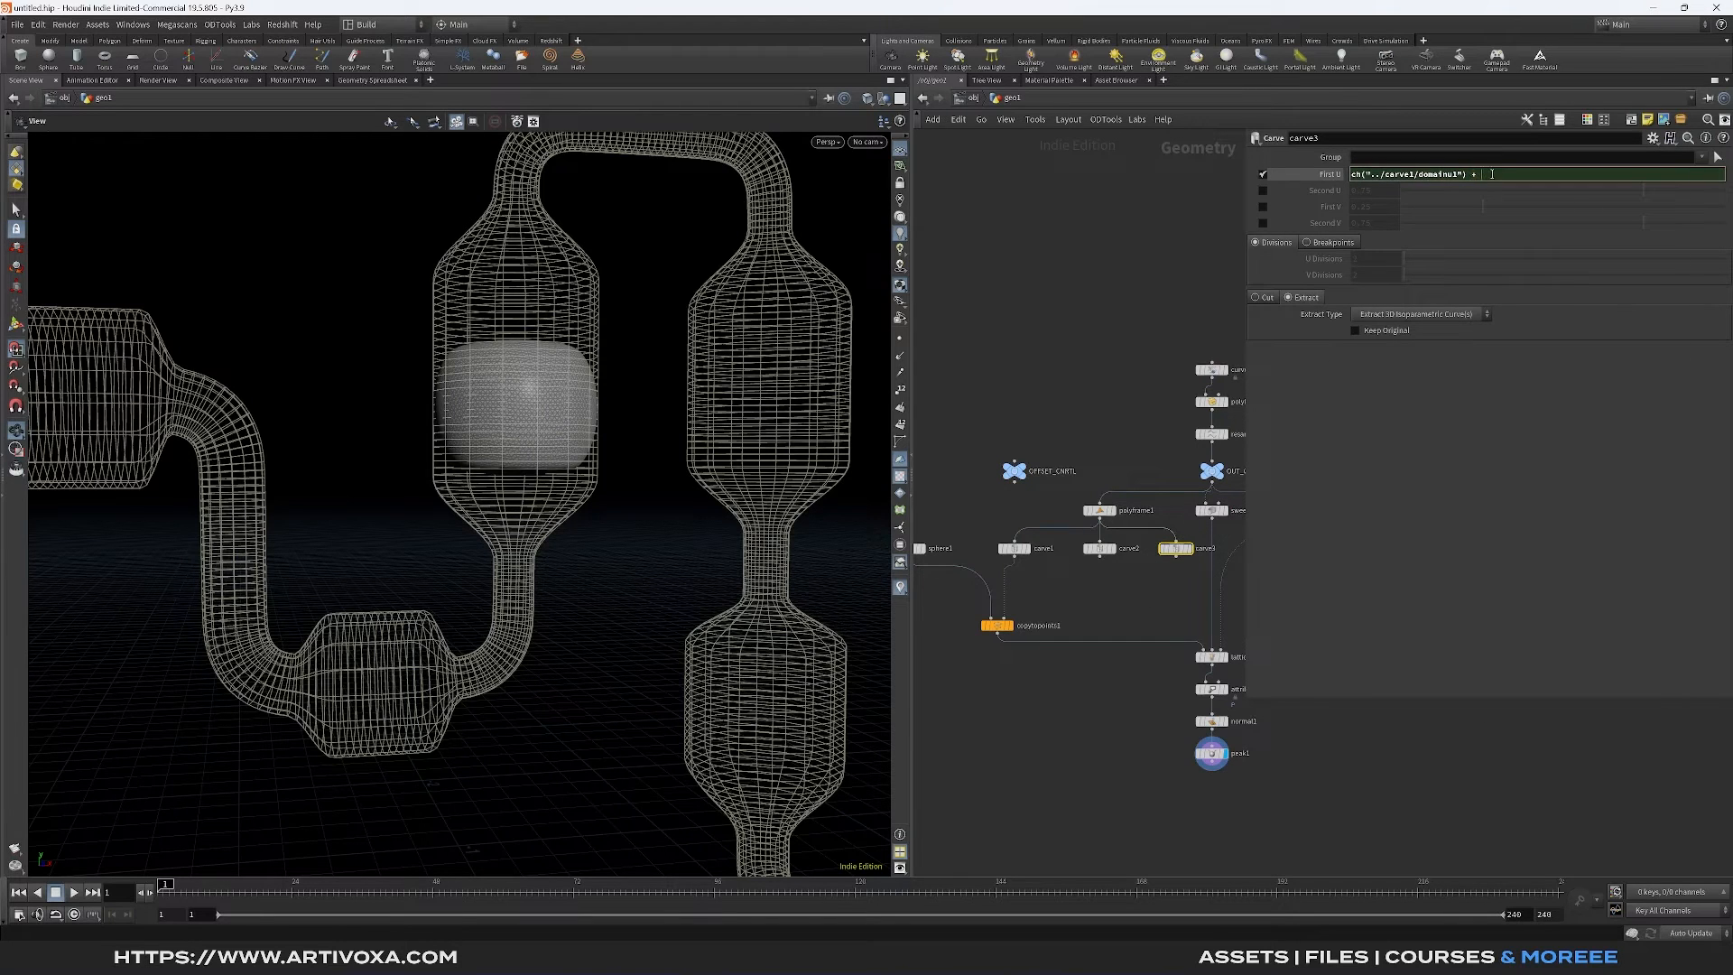
right_click(1493, 174)
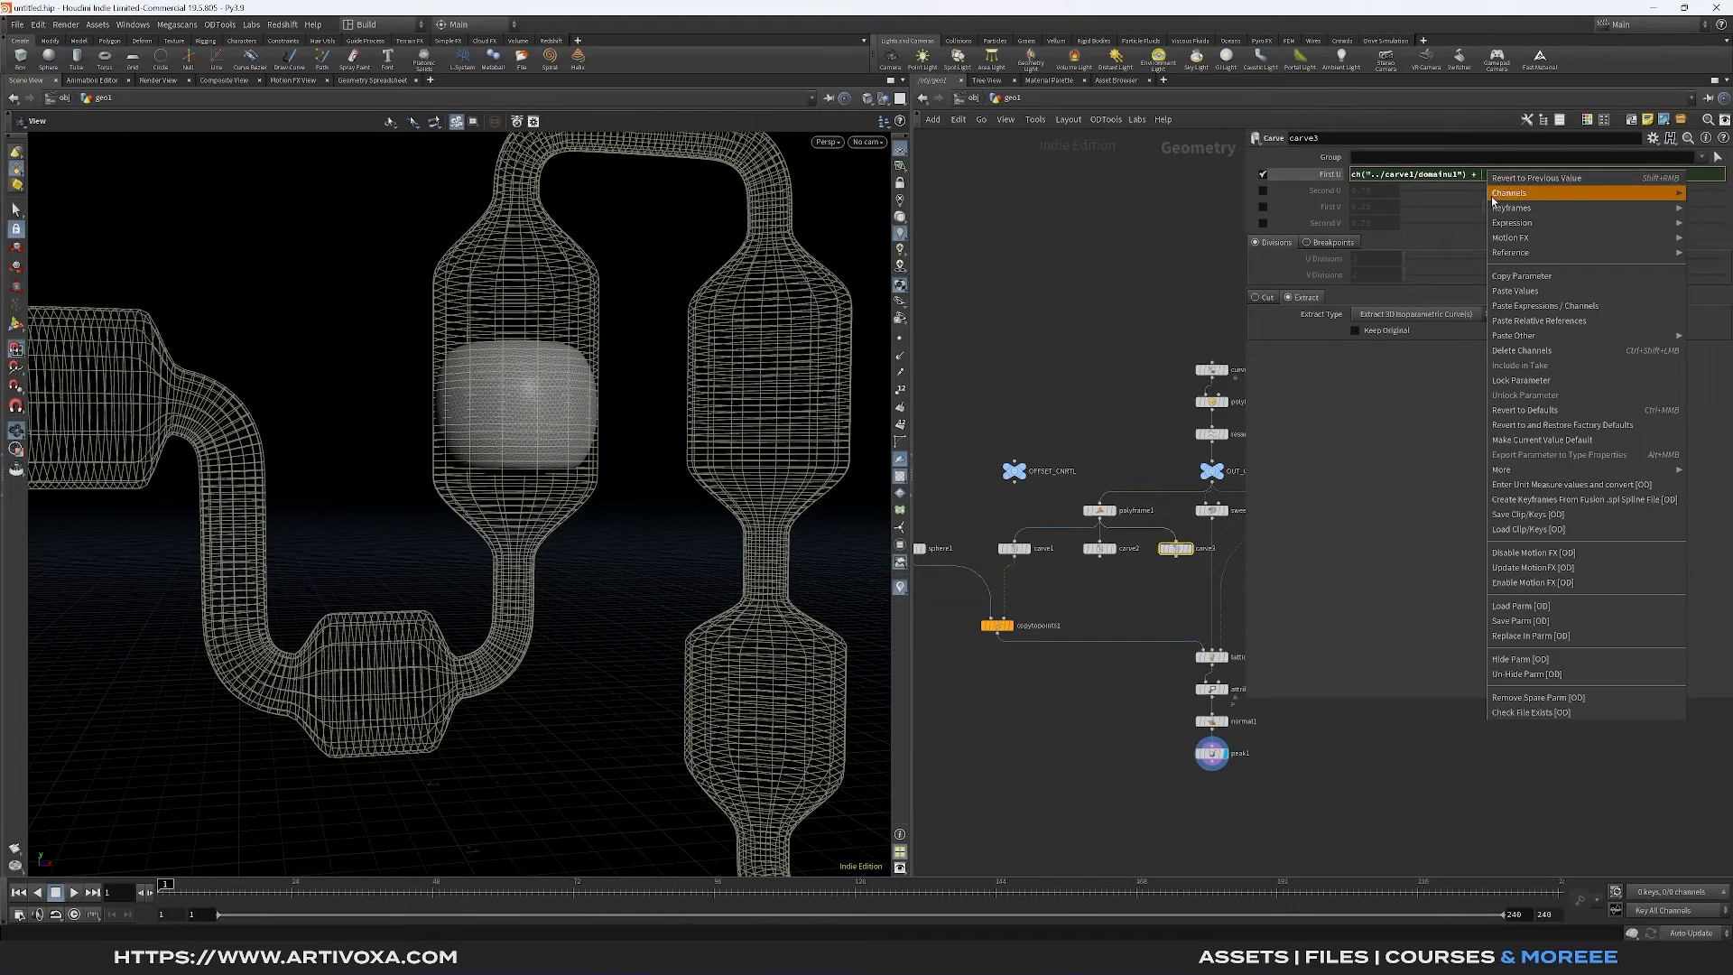
click(1520, 322)
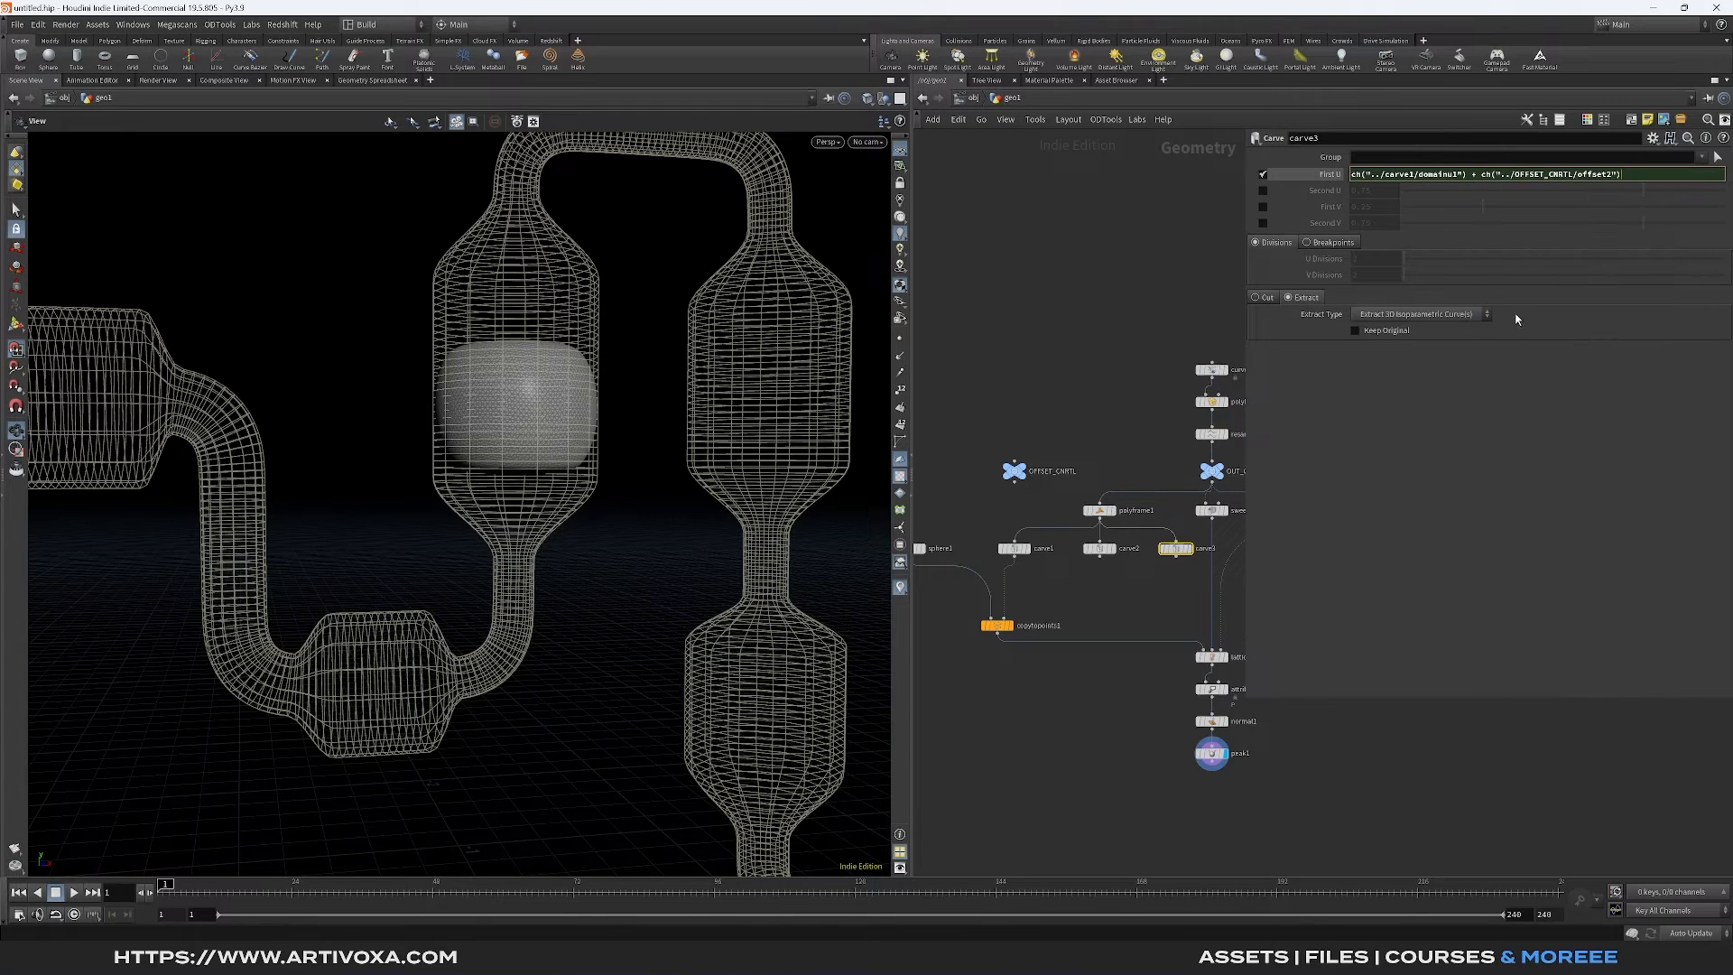
Set OFFSET_CNRTL's Offset1 to 0.1 and Offset2 to 0.2
click(1064, 466)
click(1371, 160)
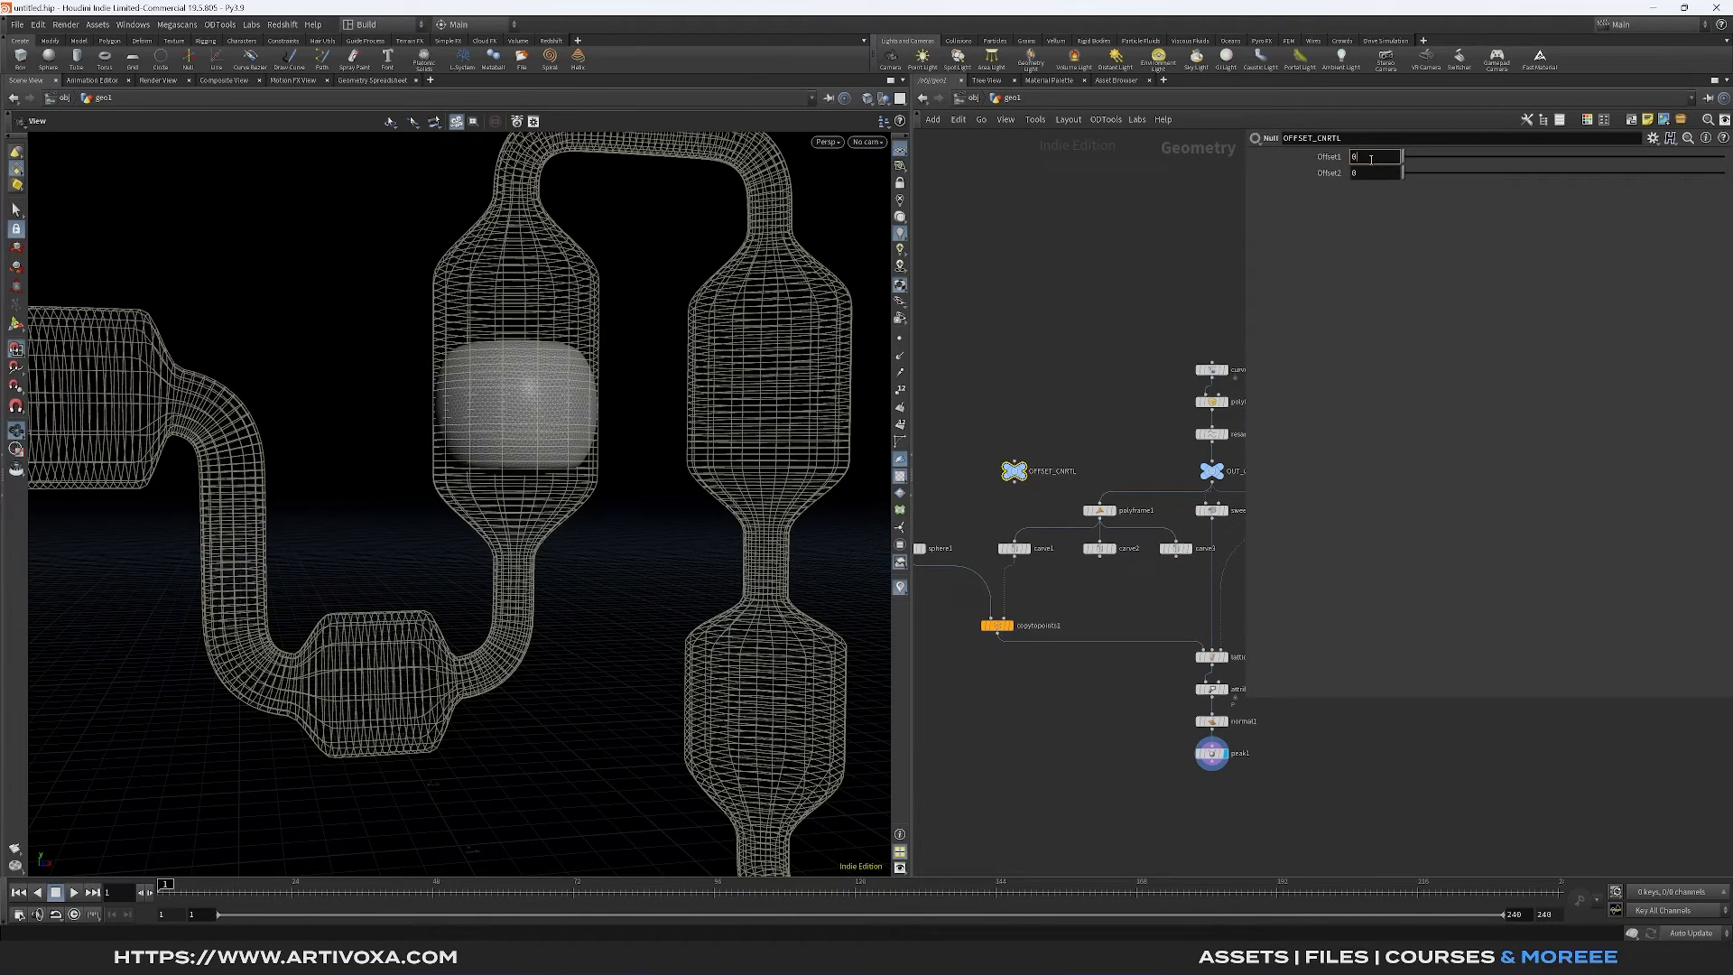
text(.1)
key(Return)
scroll(584, 375, down, 8)
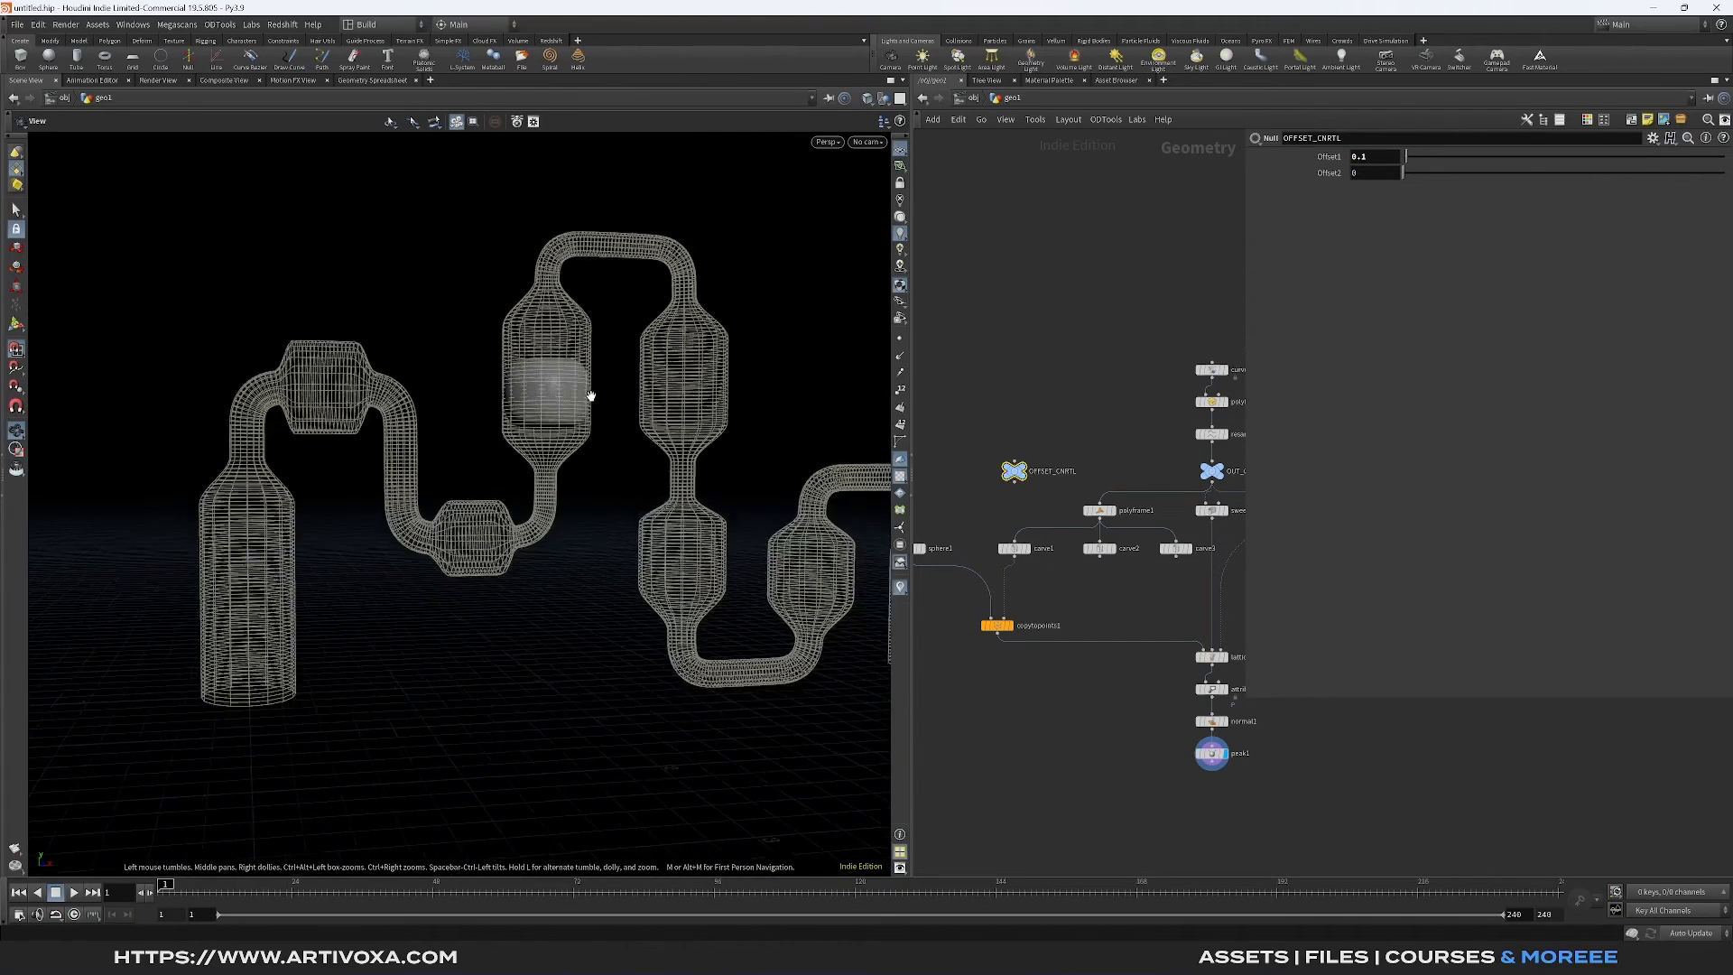
middle_drag(592, 396, 545, 441)
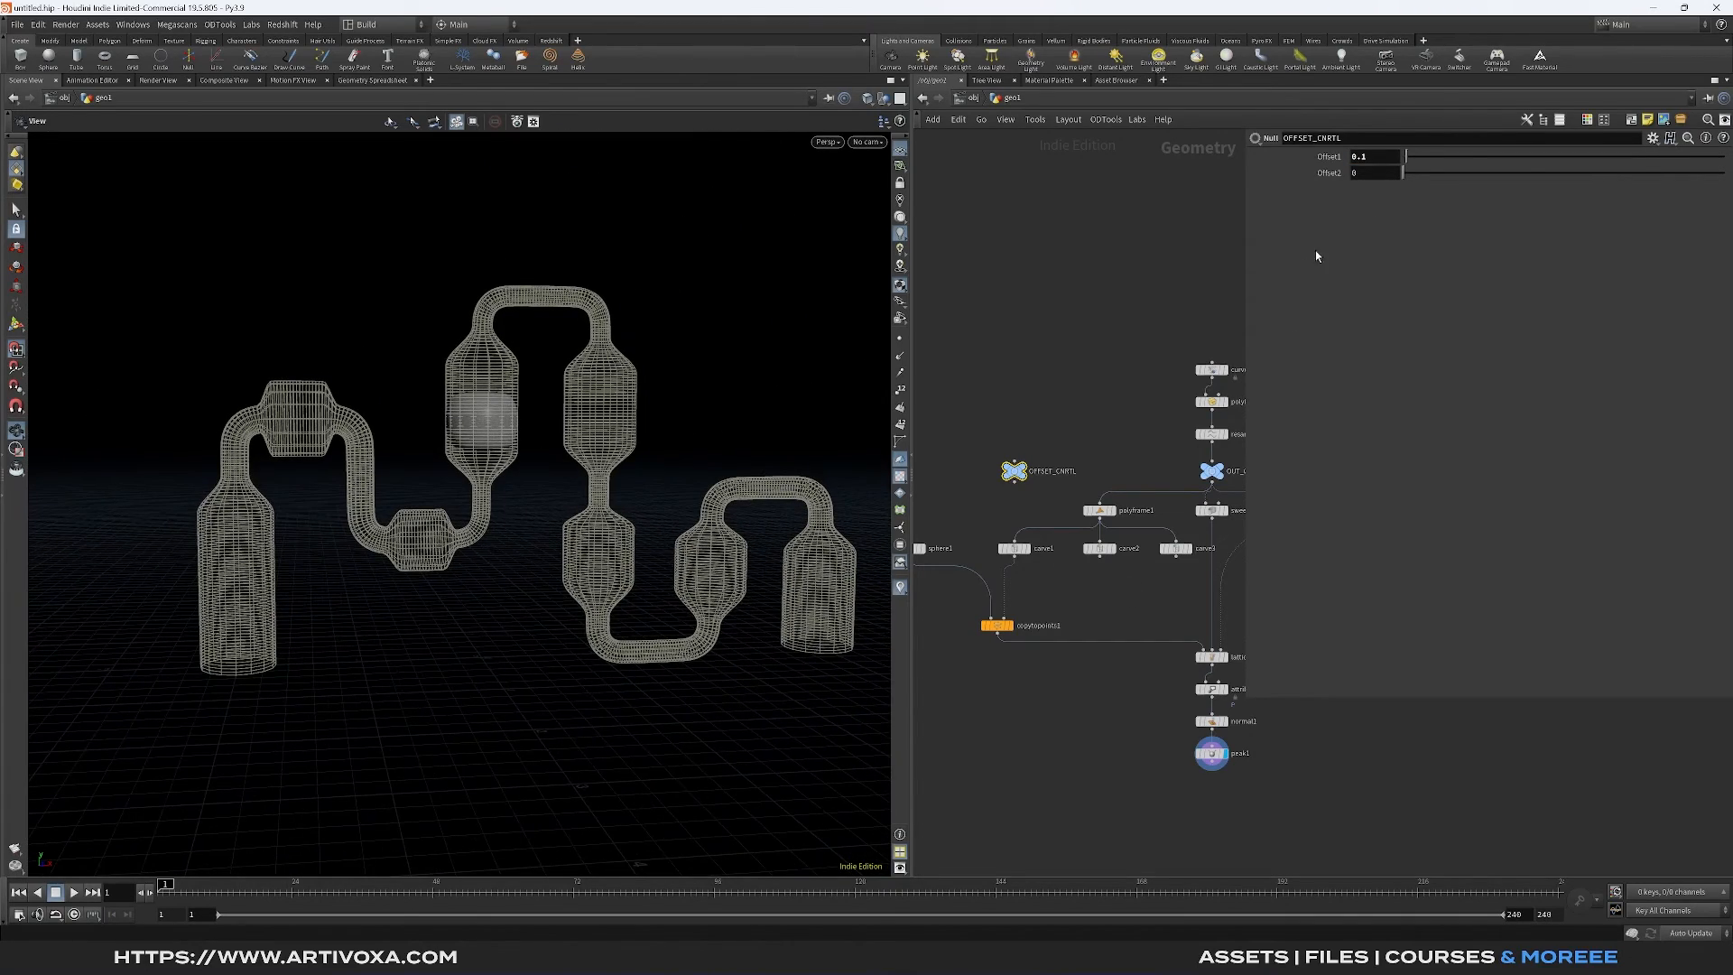
click(1376, 173)
text(.2)
key(Return)
Merge carve1, carve2 and carve3 with a Merge node and connect it to the copy-to-points node's target points input
drag(1026, 577, 1190, 542)
key(Tab)
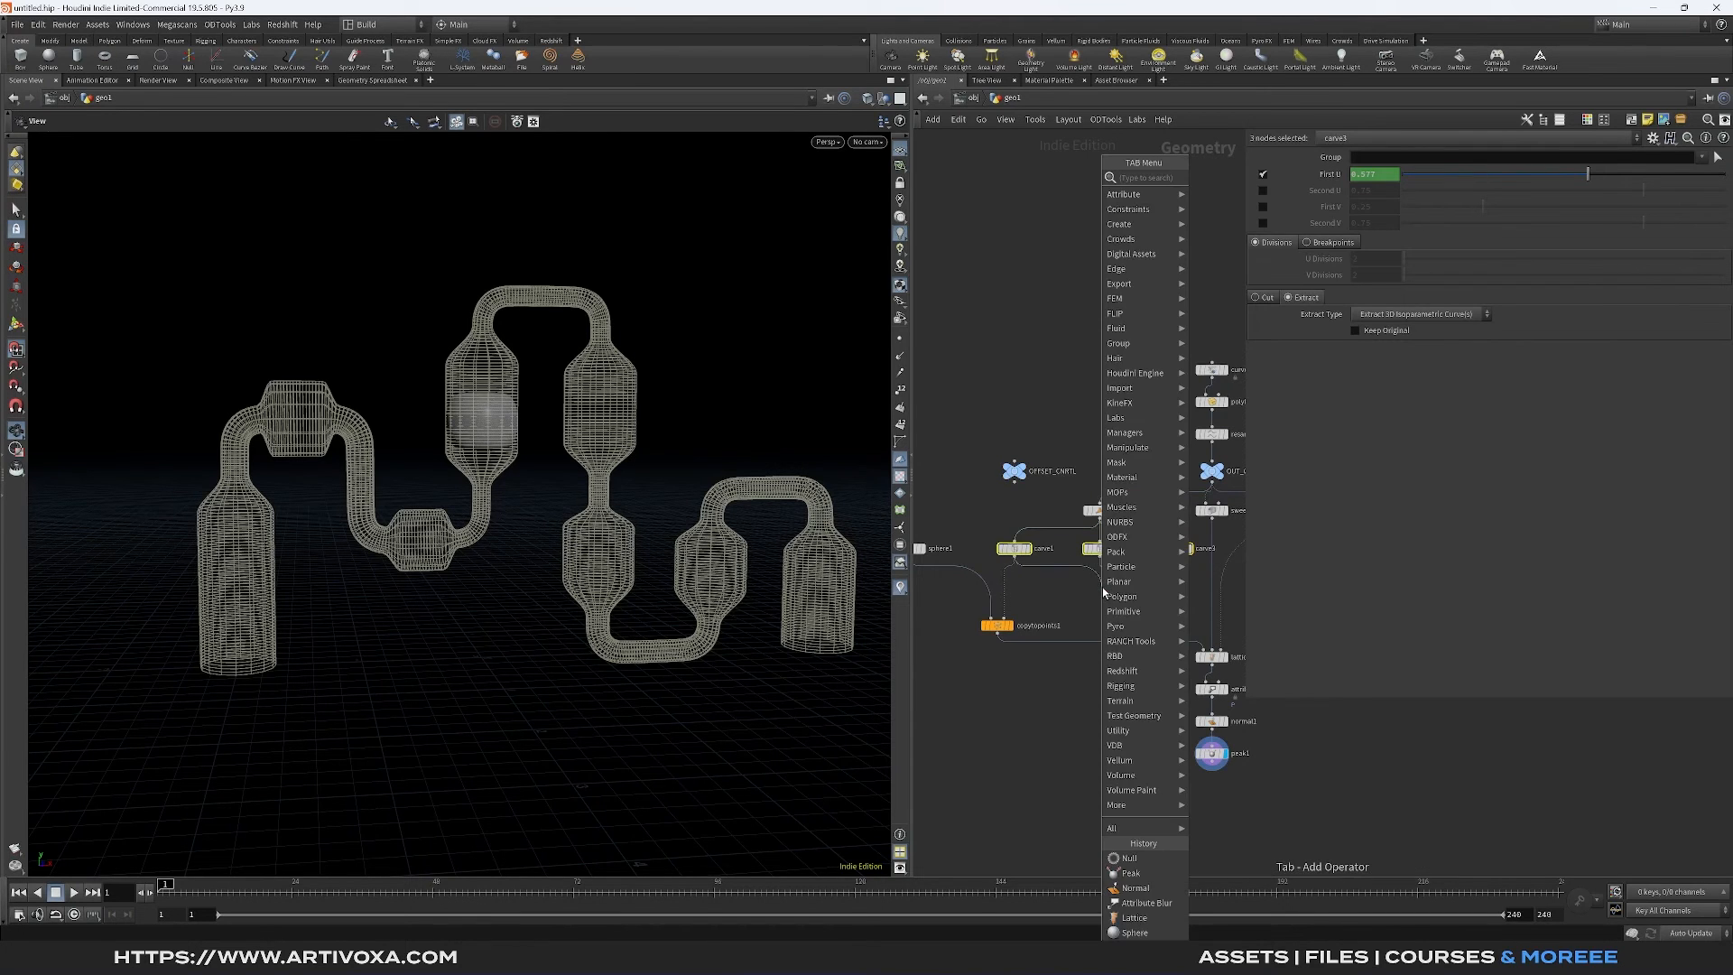
text(merge)
key(Return)
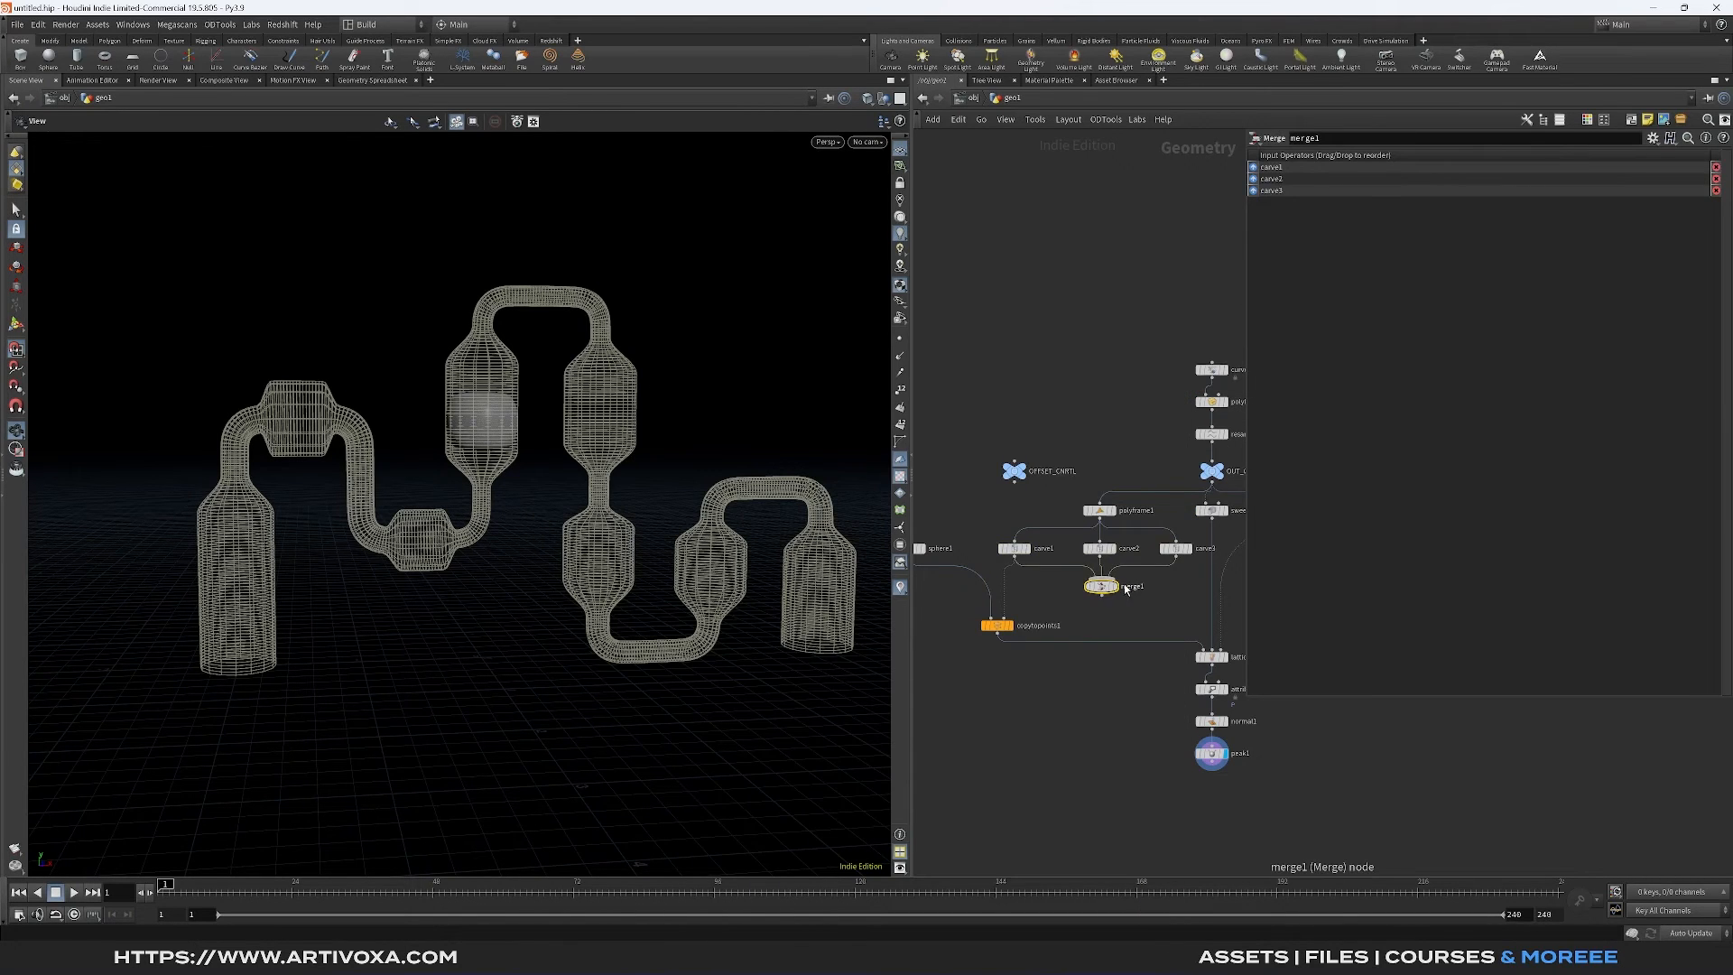
click(1099, 594)
drag(1100, 601, 1023, 630)
scroll(562, 337, up, 5)
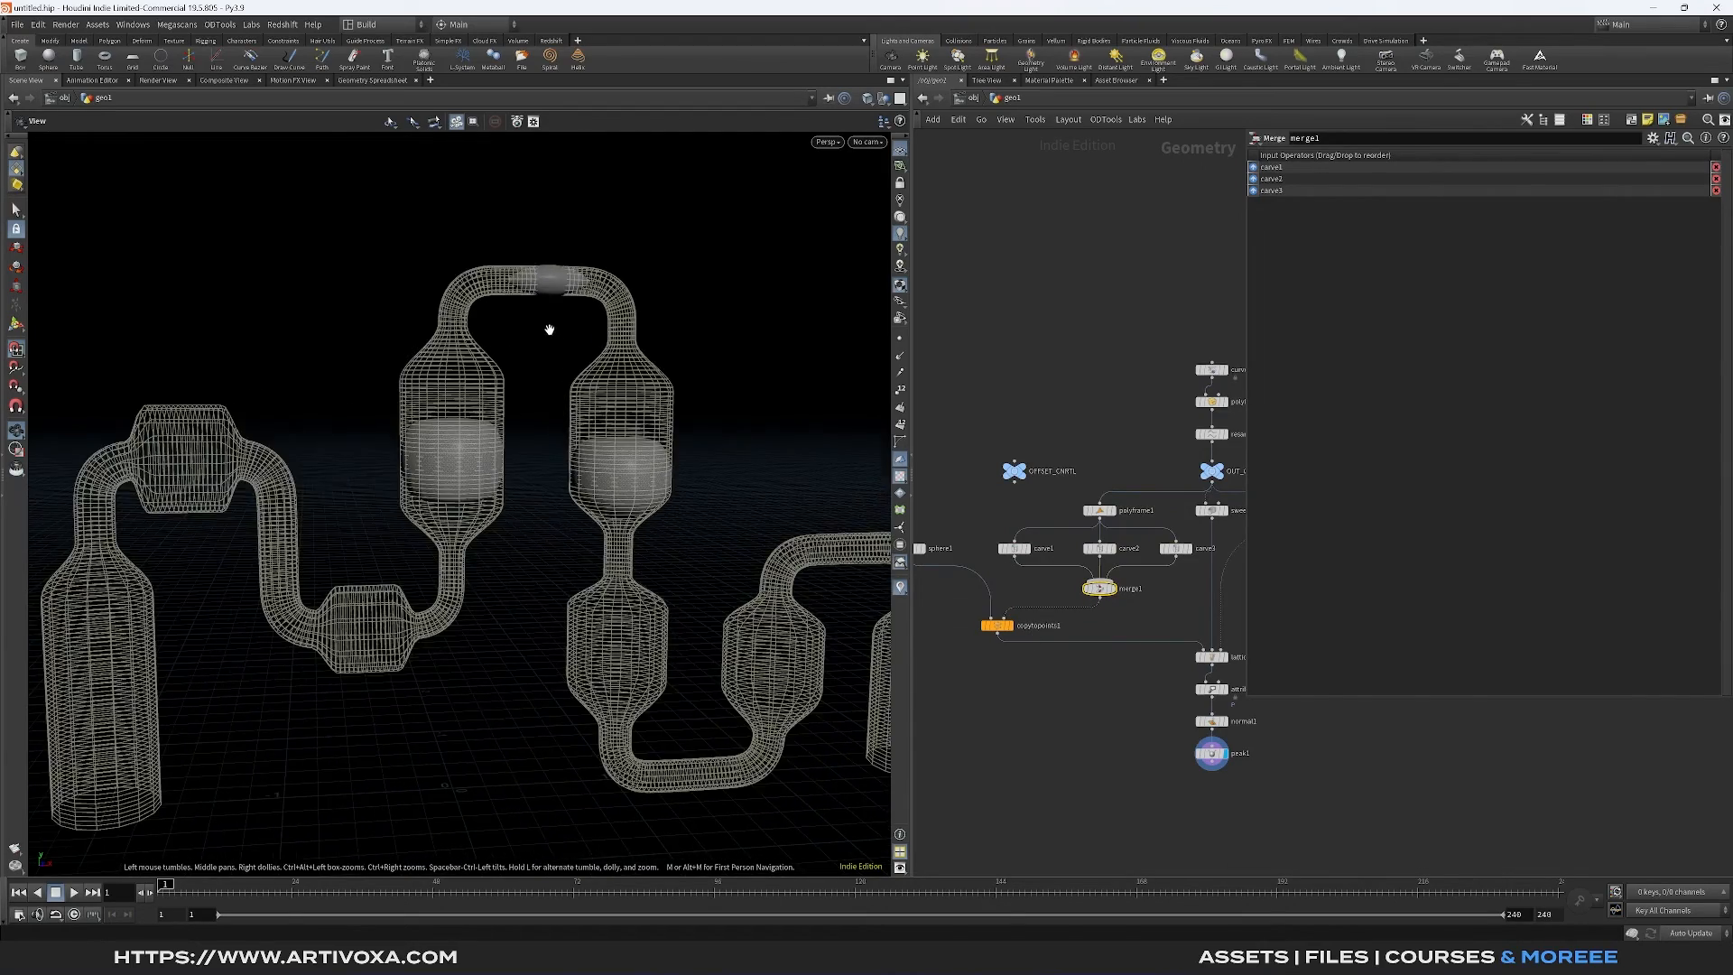
mouse_move(549, 329)
mouse_down()
mouse_move(514, 340)
mouse_move(530, 326)
mouse_up()
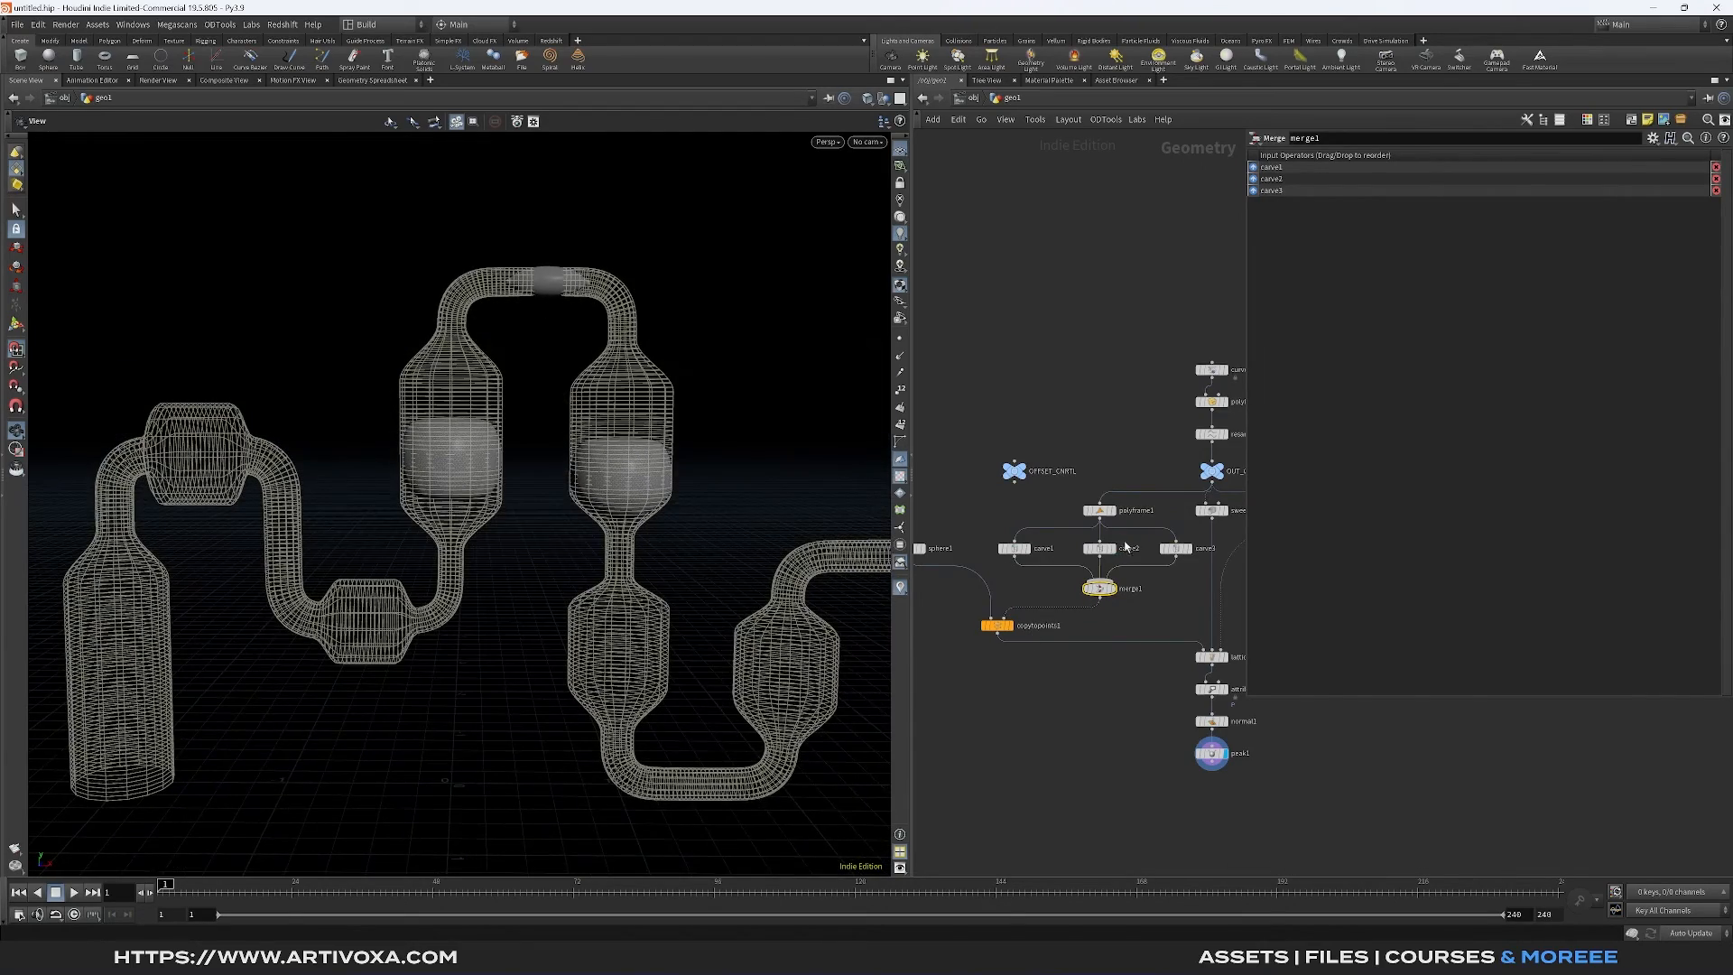
Set OFFSET_CNRTL's Offset1 to 0.05 after trying 0.025
click(1125, 547)
click(1014, 471)
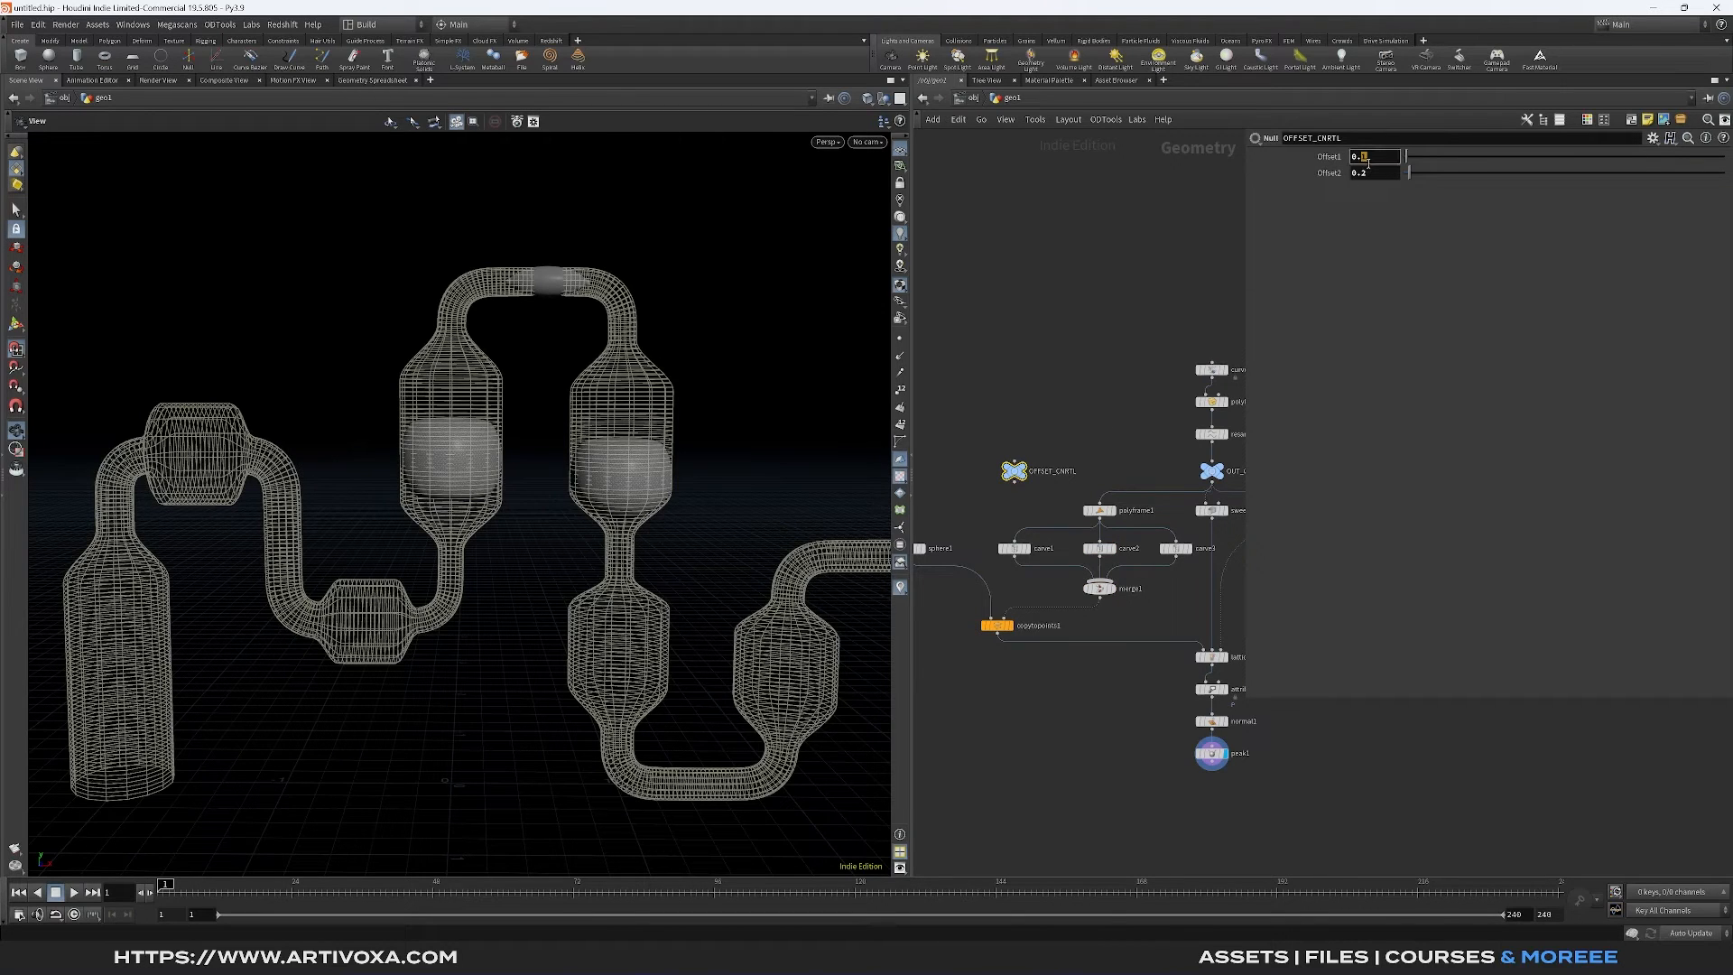
text(0.025)
key(Return)
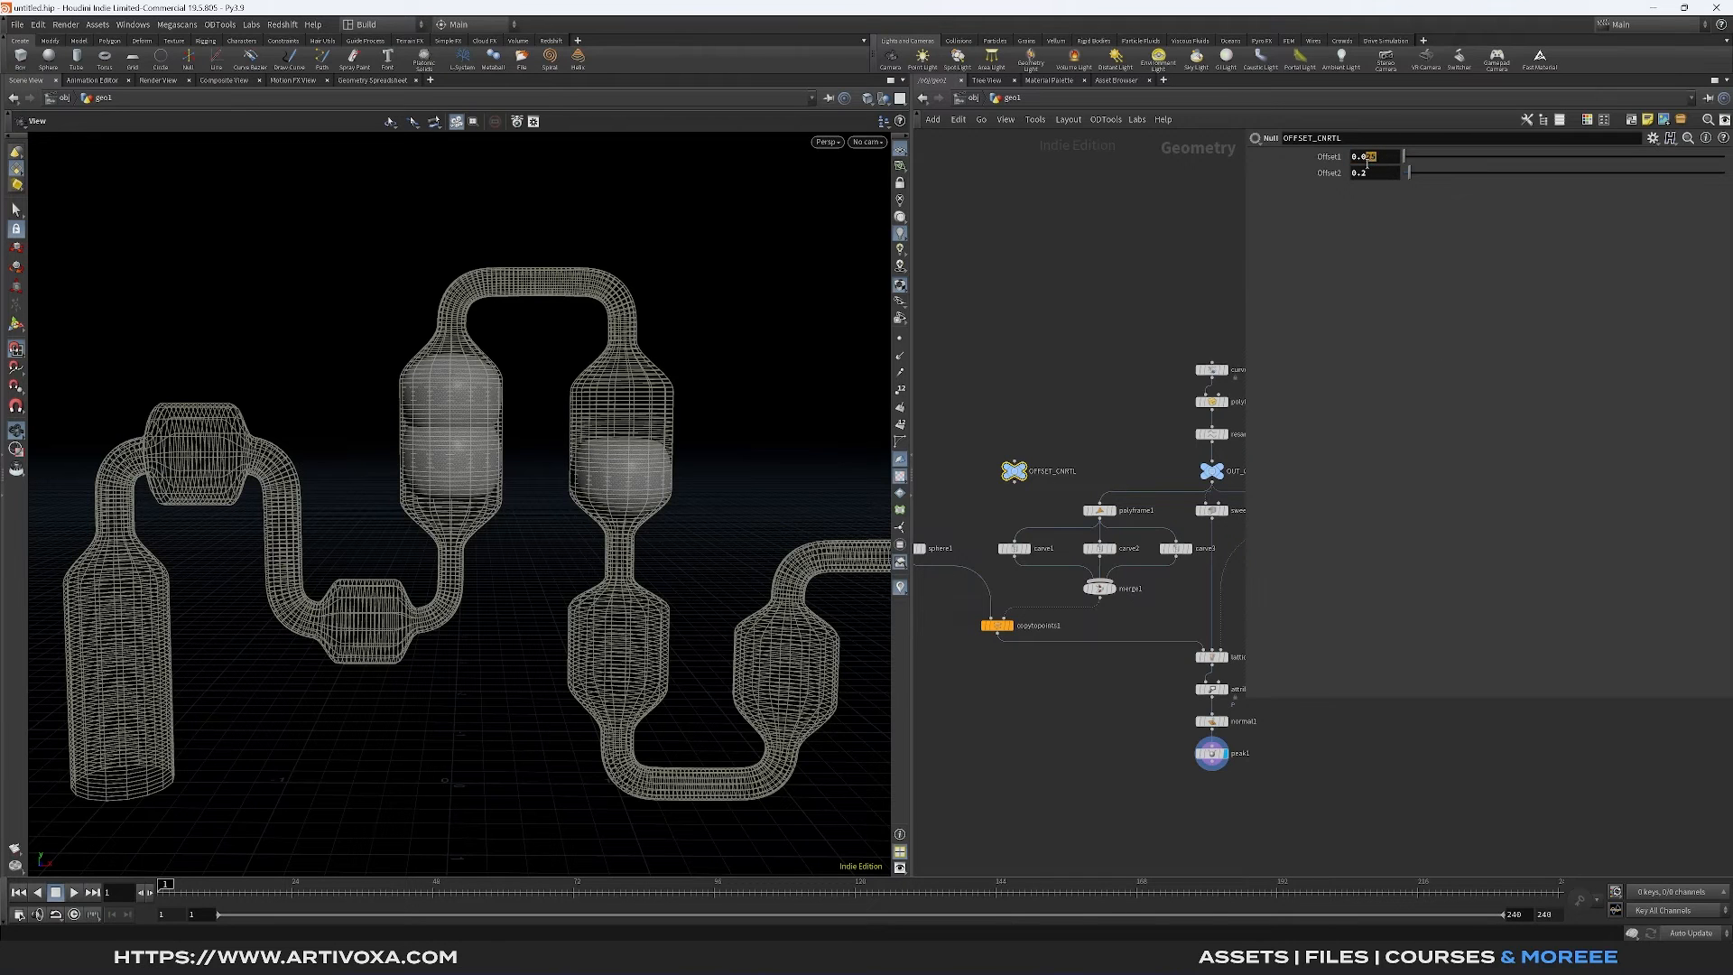
text(5)
key(Return)
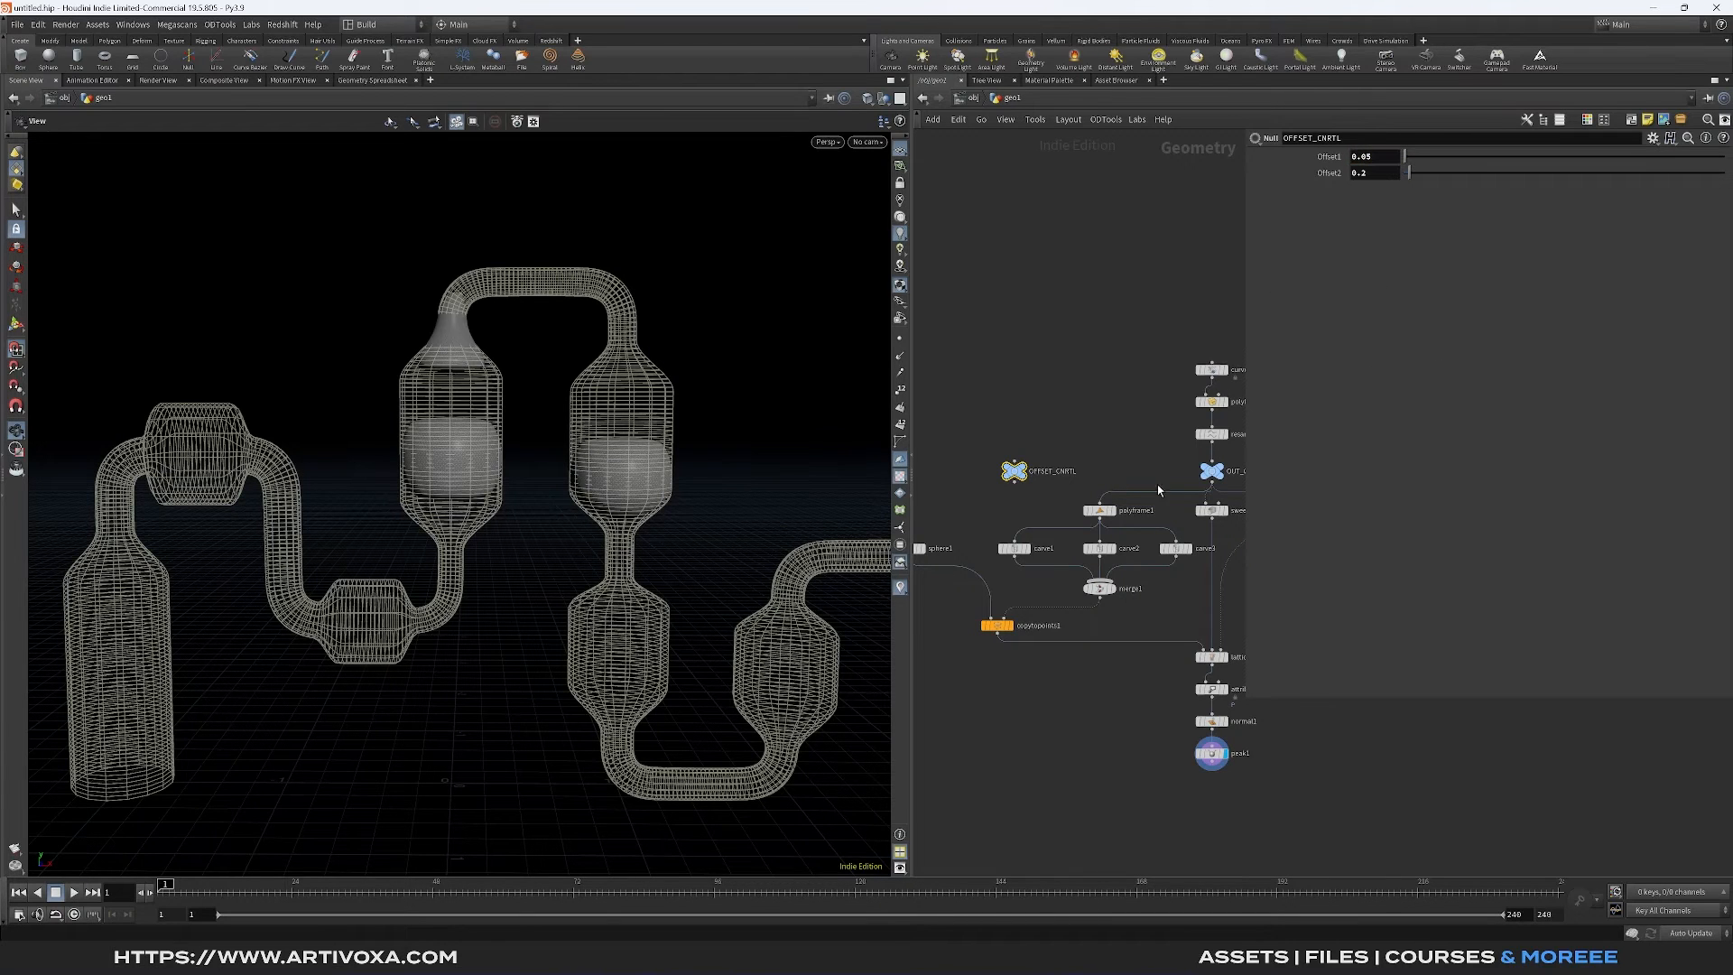
Set OFFSET_CNRTL's Offset2 to 0.175
click(1175, 550)
drag(1063, 422, 998, 488)
double_click(1365, 179)
text(175)
key(Return)
mouse_move(570, 459)
mouse_down()
mouse_move(580, 406)
mouse_move(575, 452)
mouse_up()
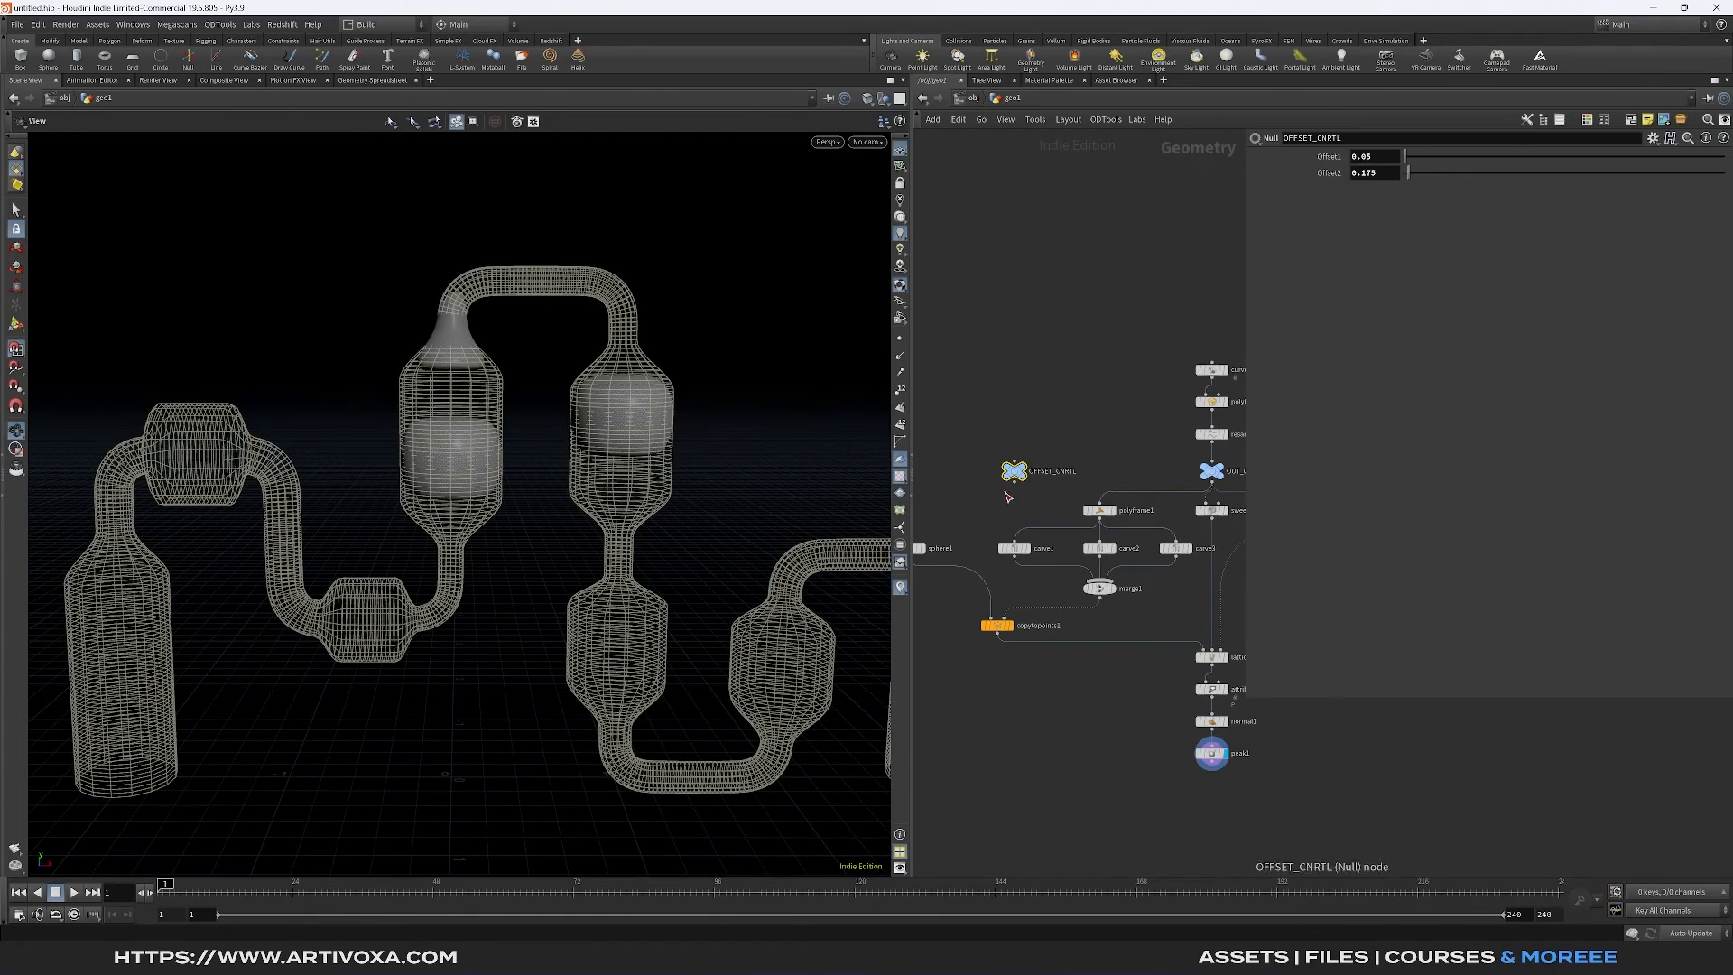
Keyframe carve1's First U at 0 on frame 1 and 1 on frame 96, and scrub through the animation
click(1014, 548)
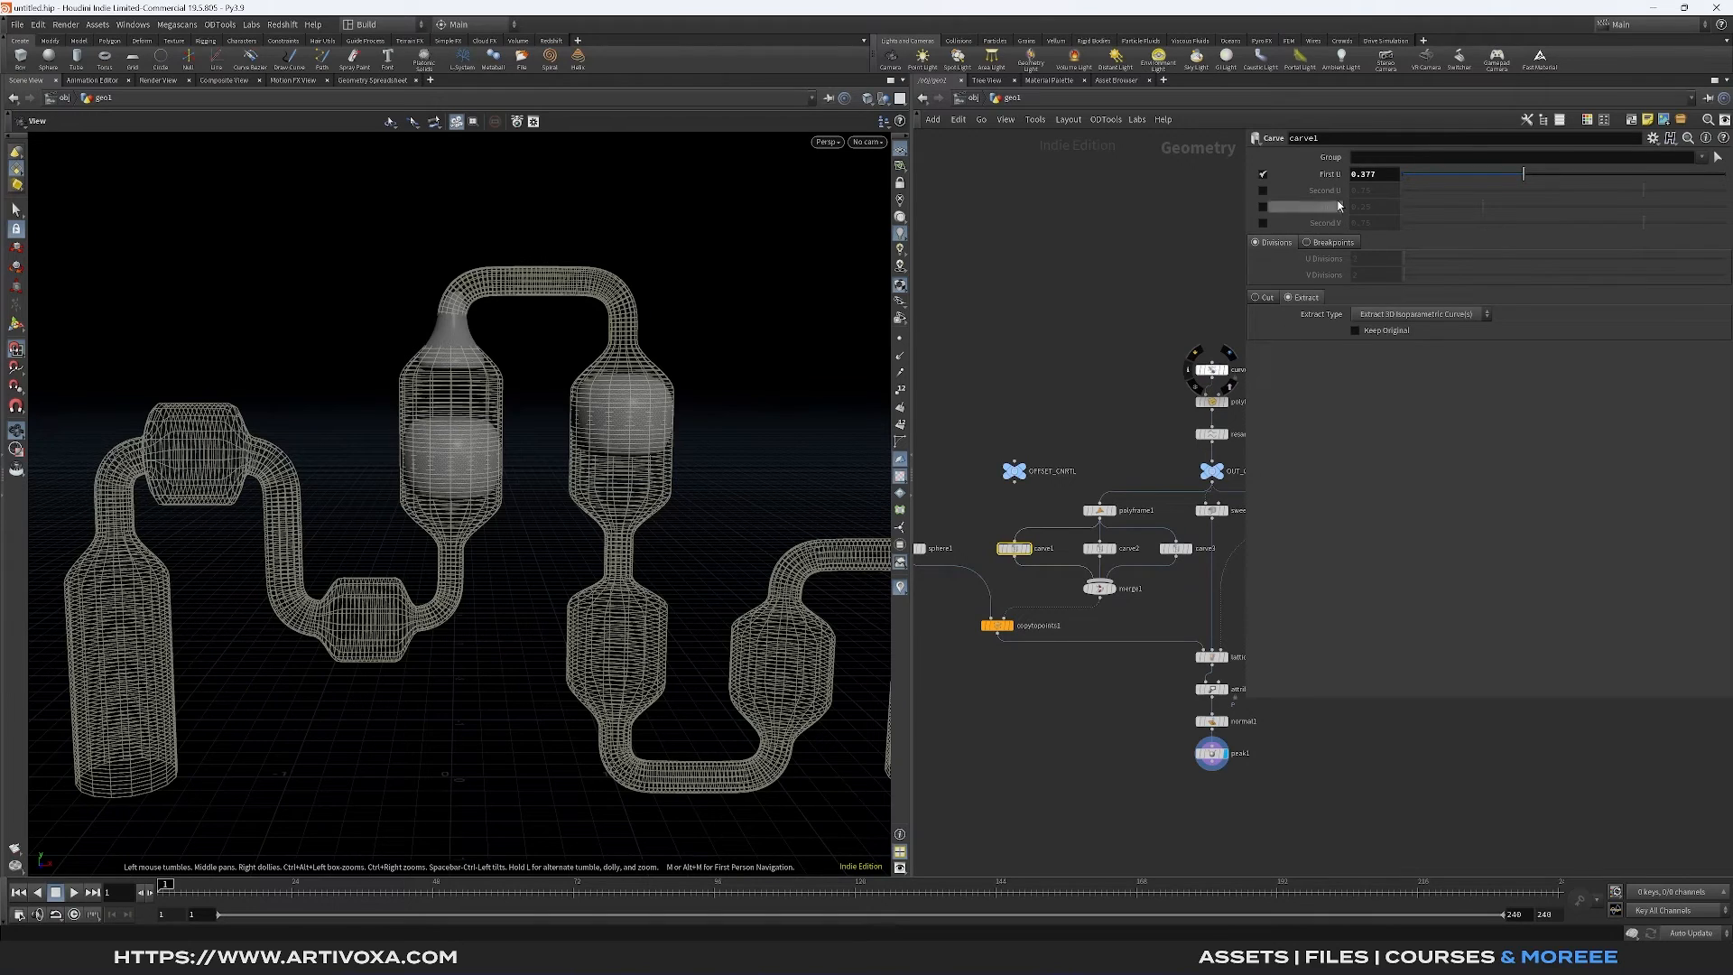
drag(1524, 174, 1383, 181)
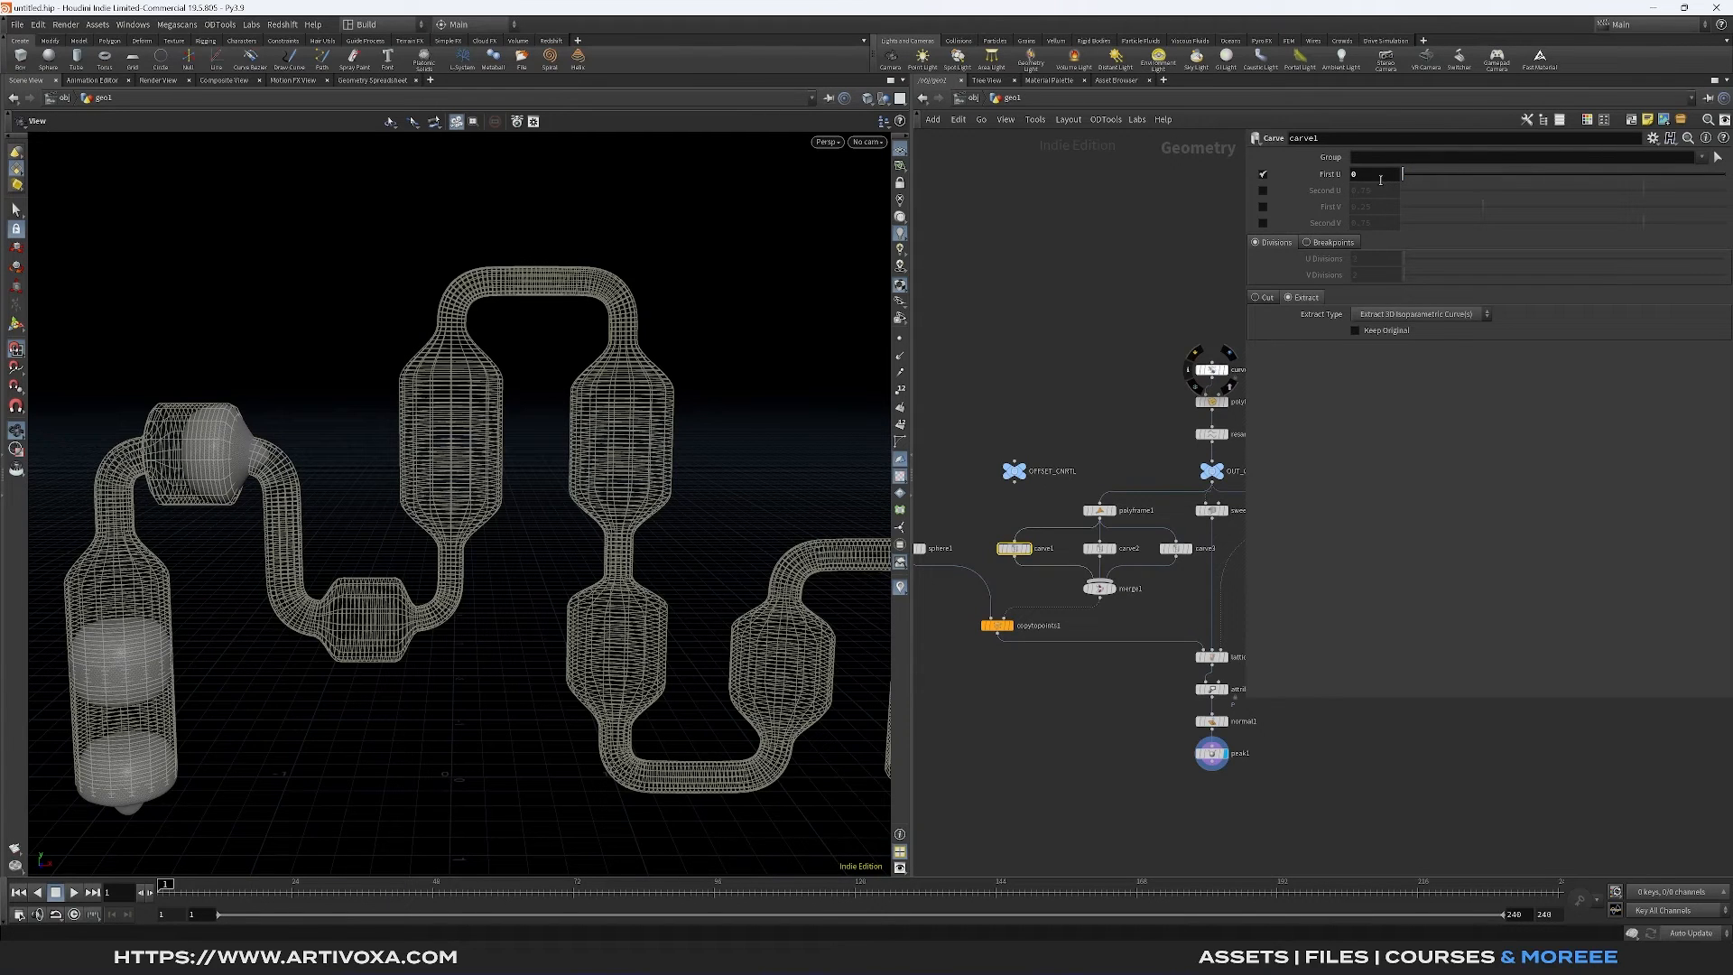
alt+click(1330, 173)
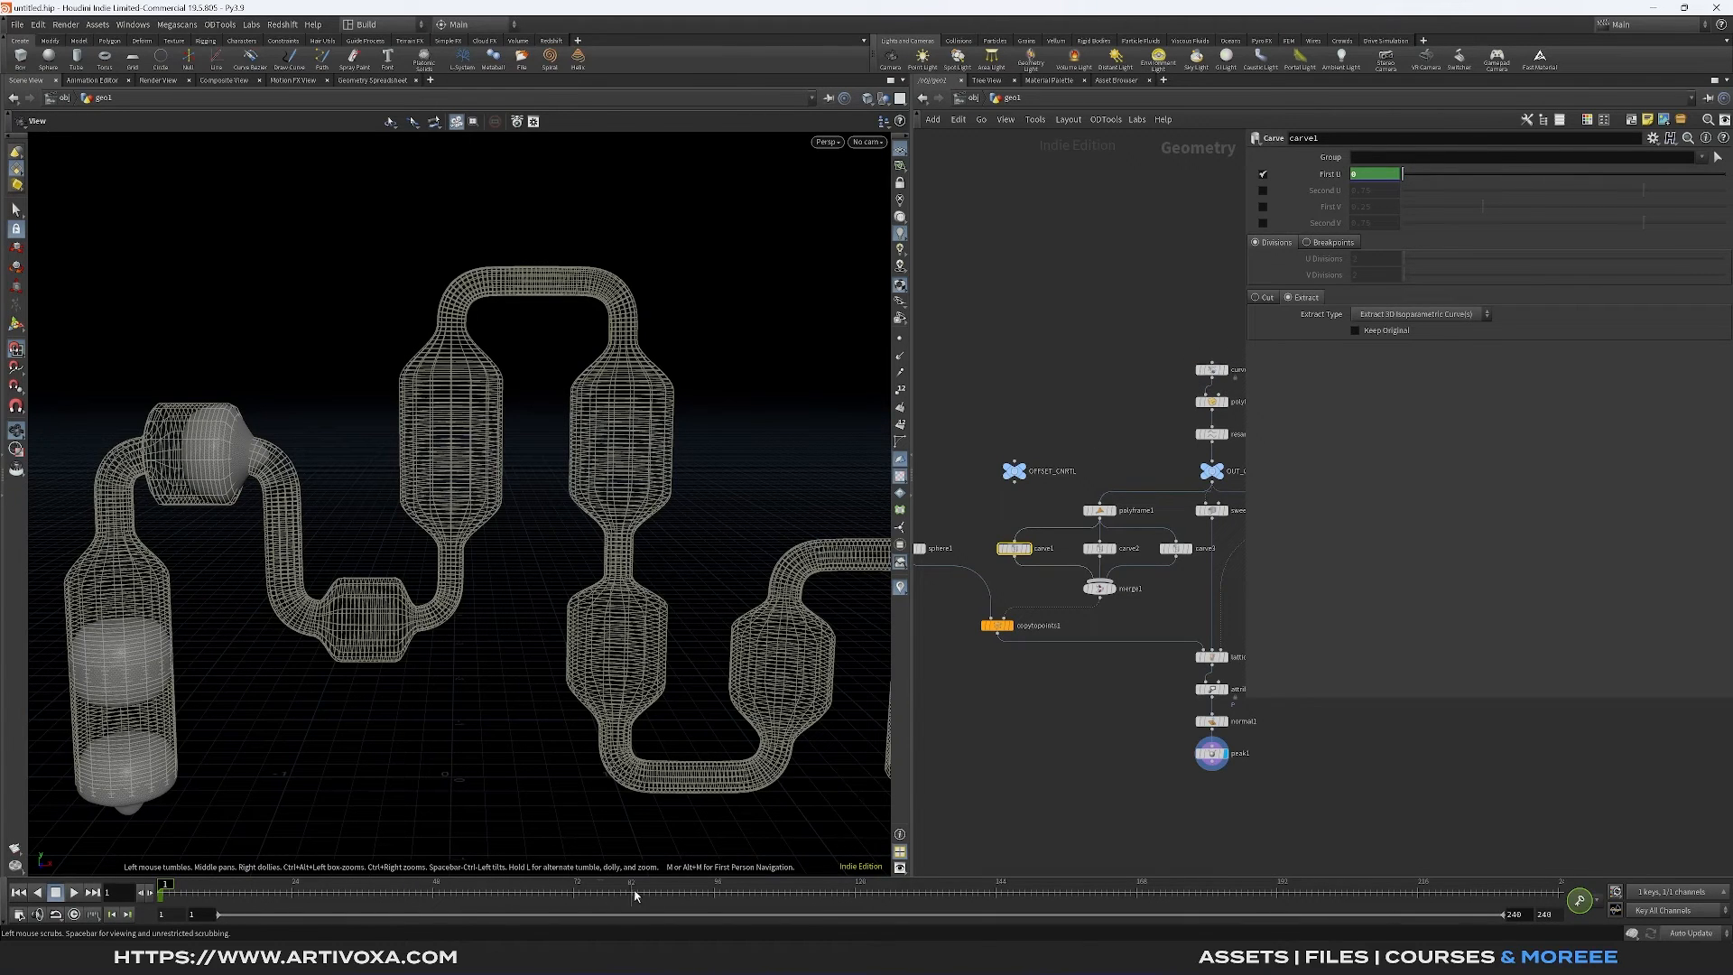
click(718, 897)
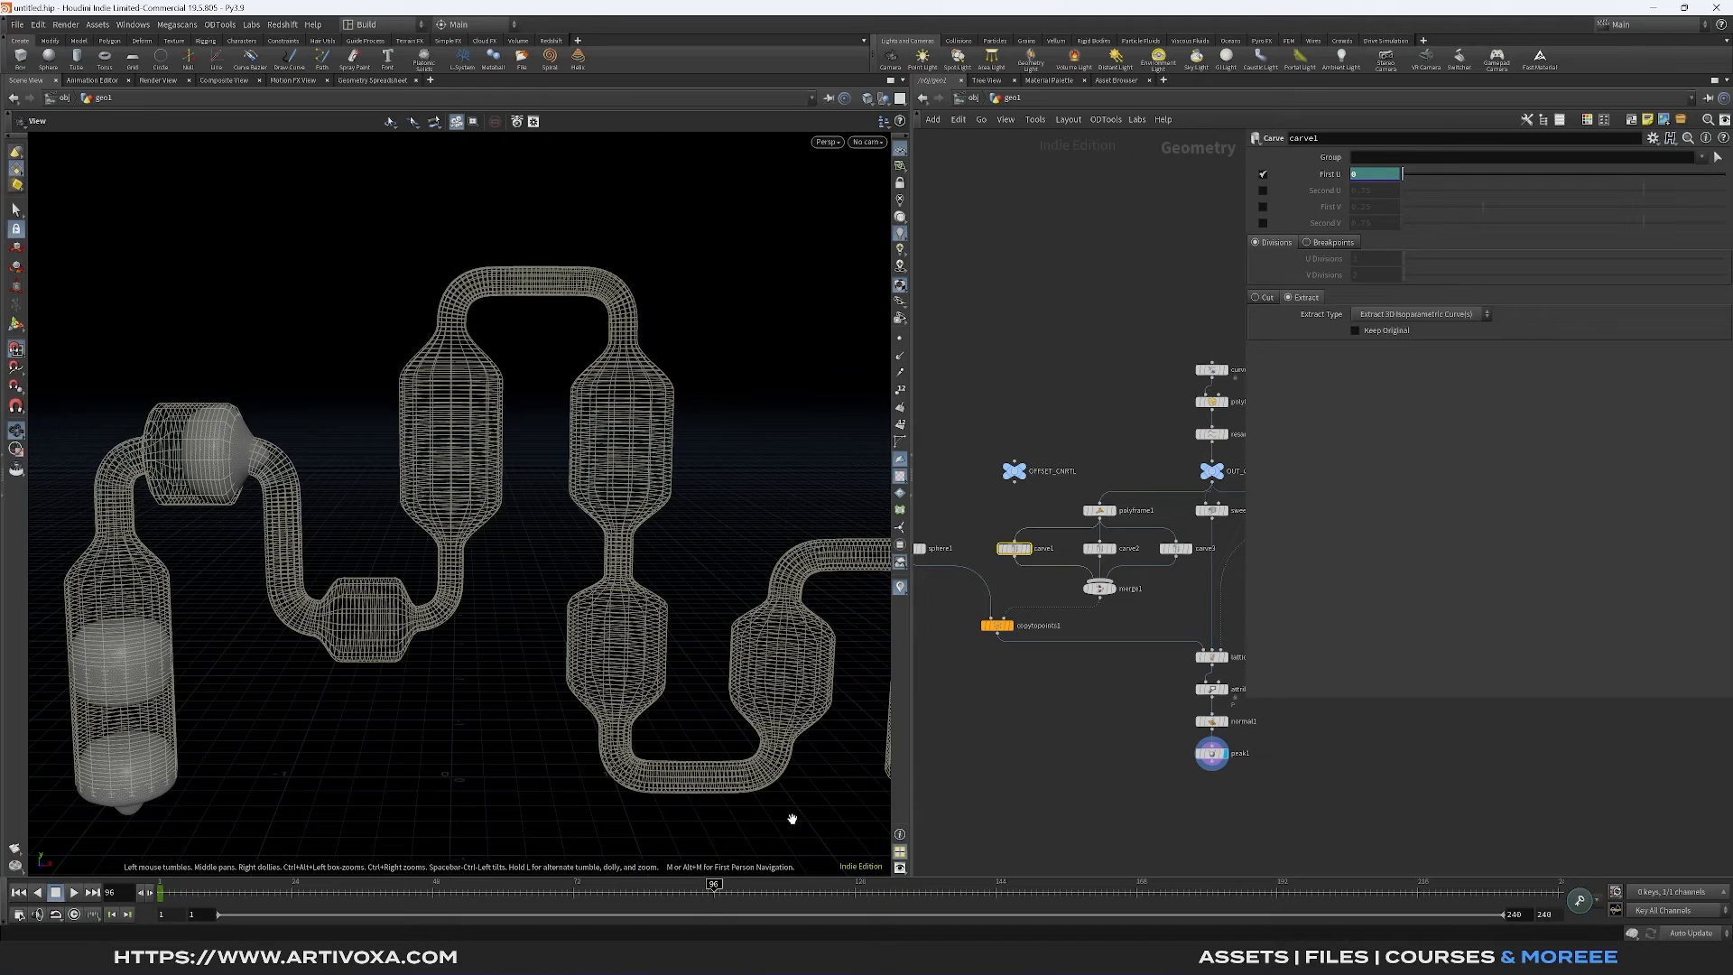
alt+click(1390, 176)
scroll(659, 519, down, 5)
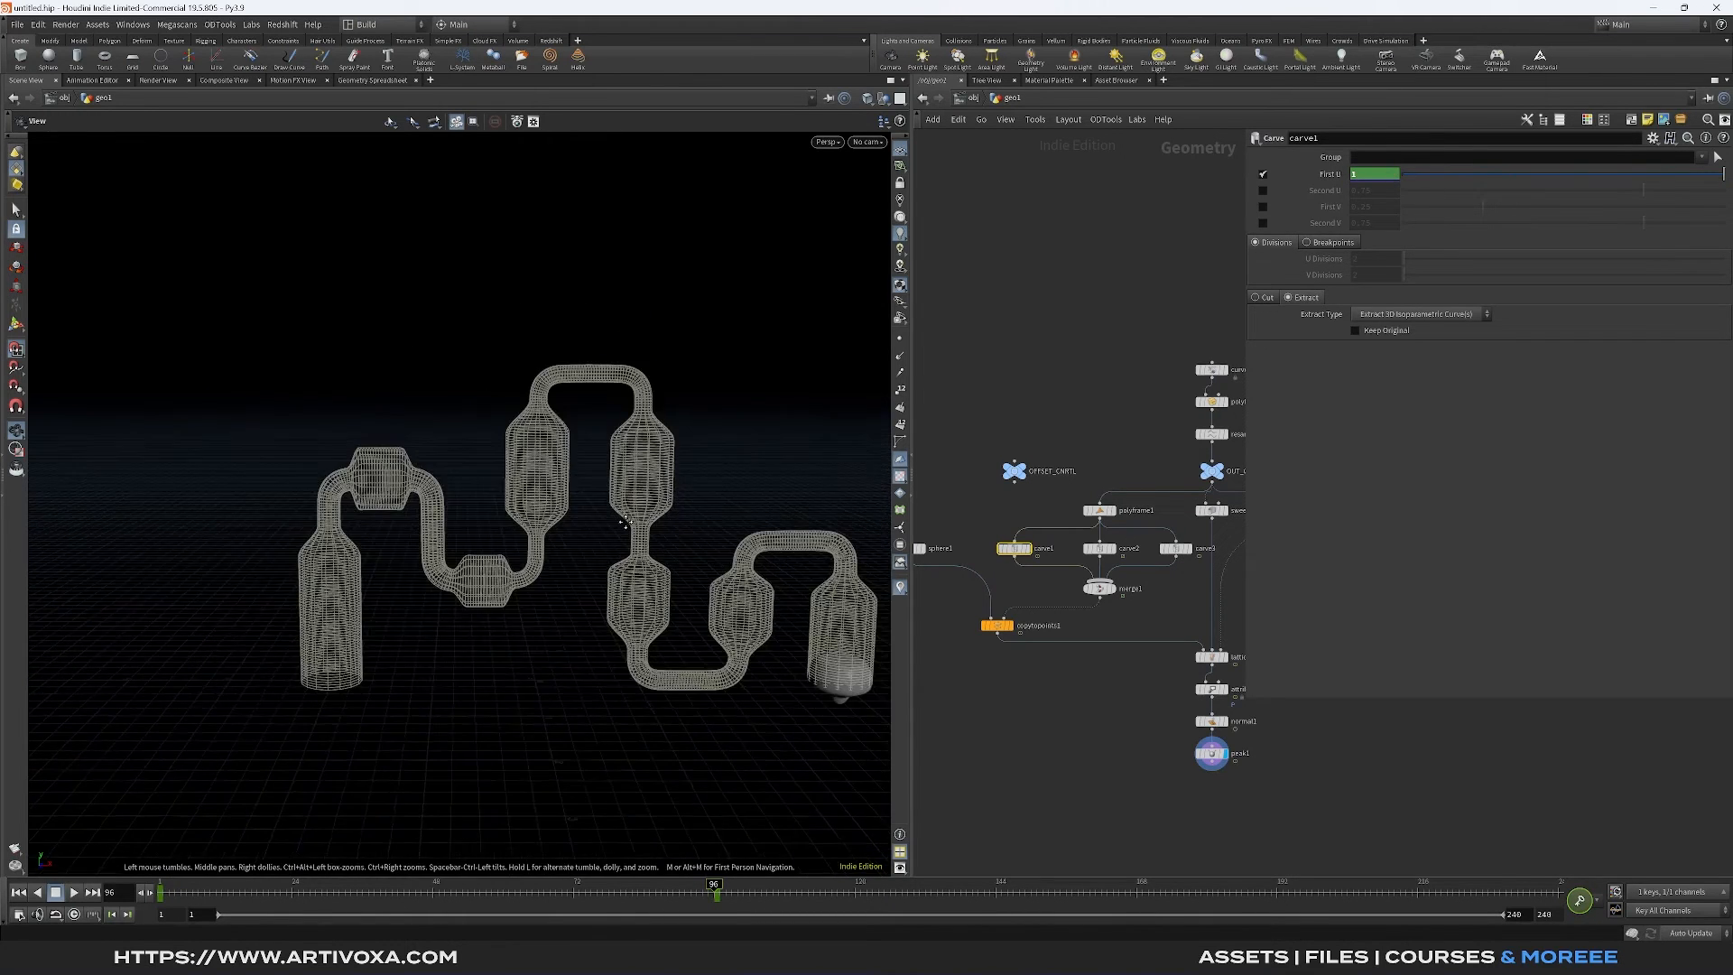
middle_drag(650, 508, 585, 503)
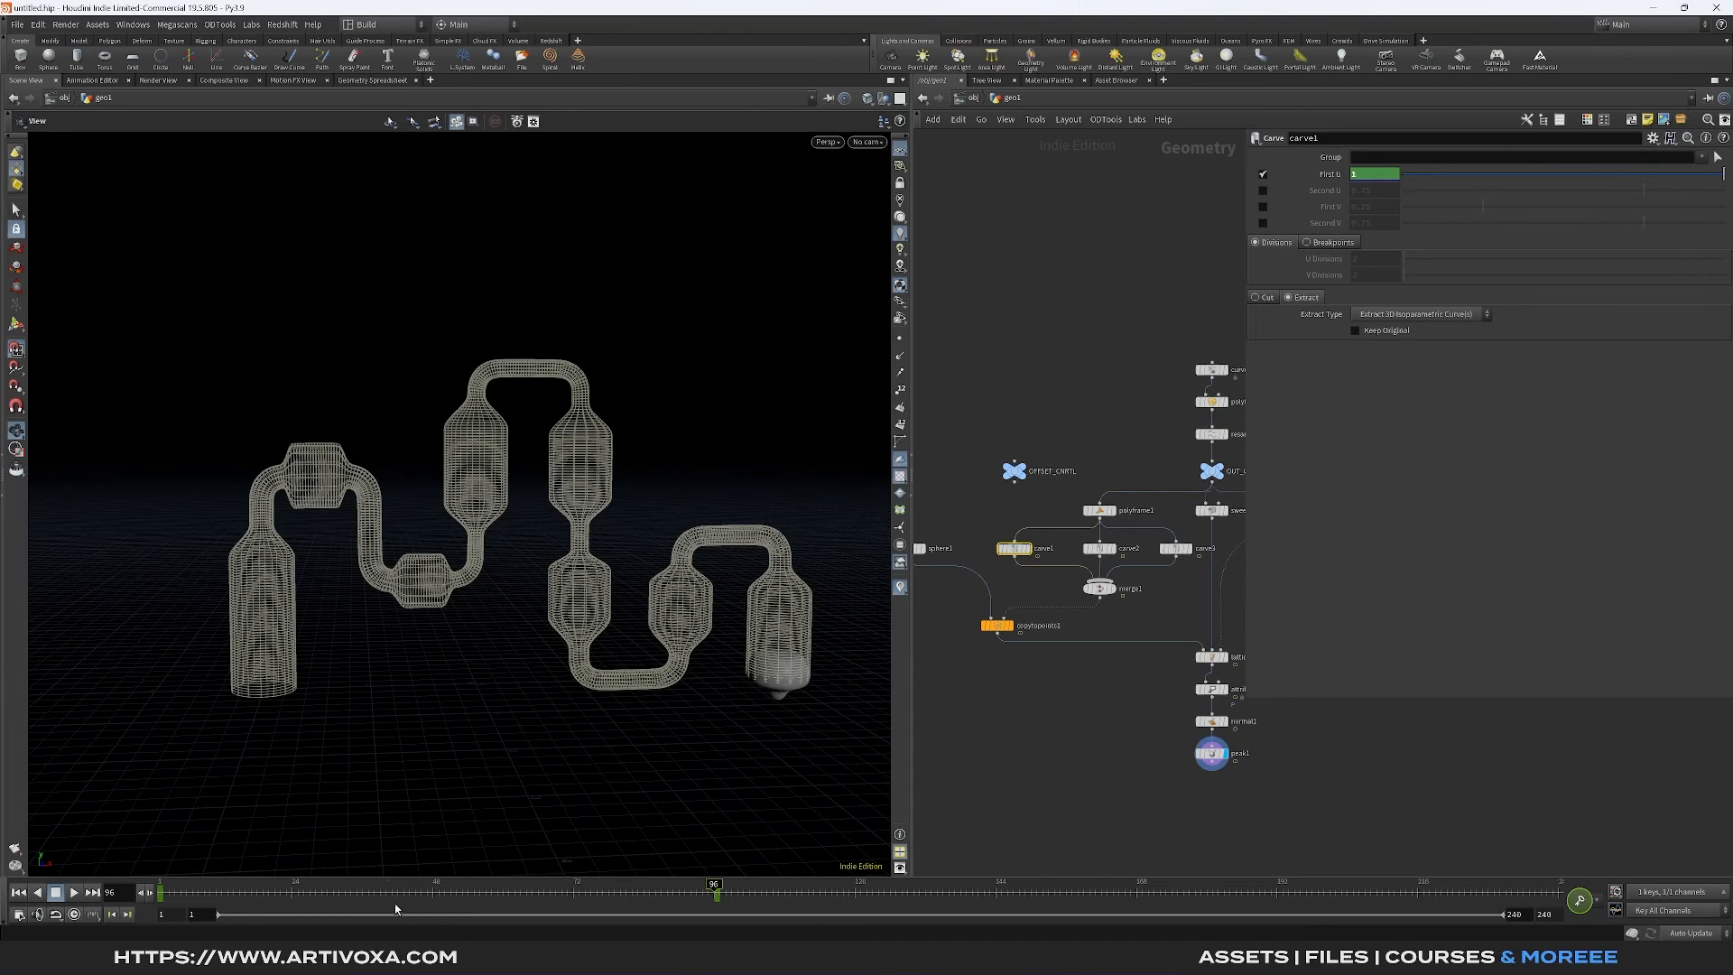
drag(380, 894, 580, 880)
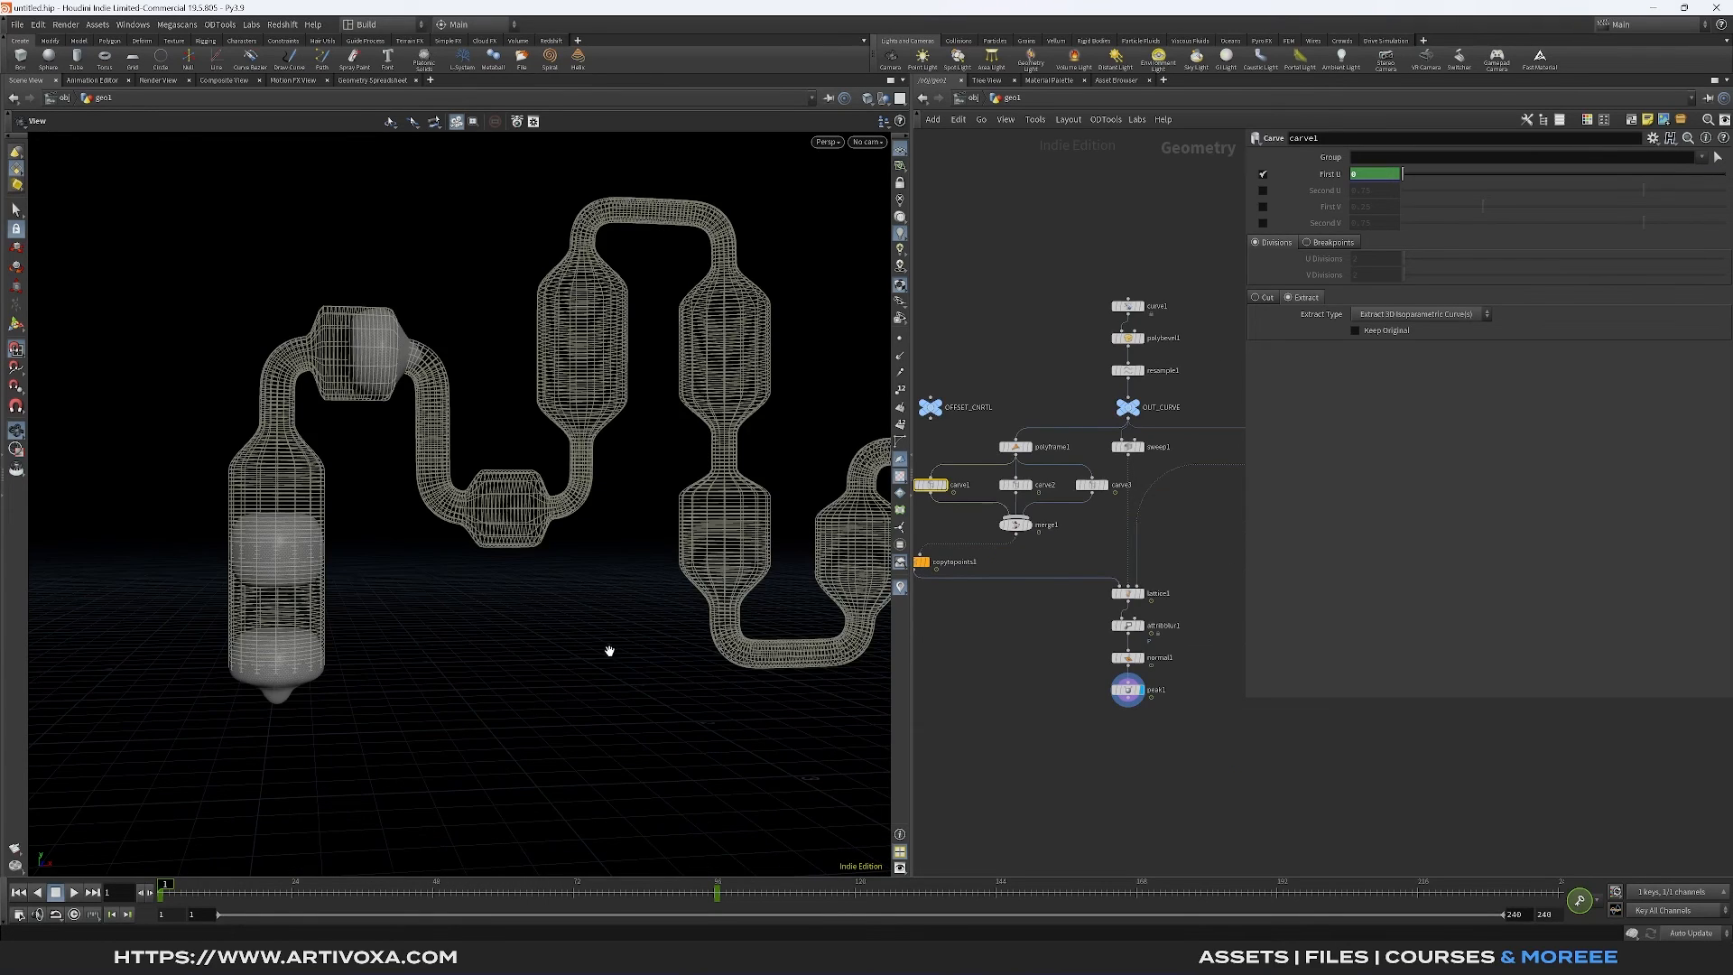
Add an Attribute Wrangle node directly below peak1
drag(607, 647, 288, 662)
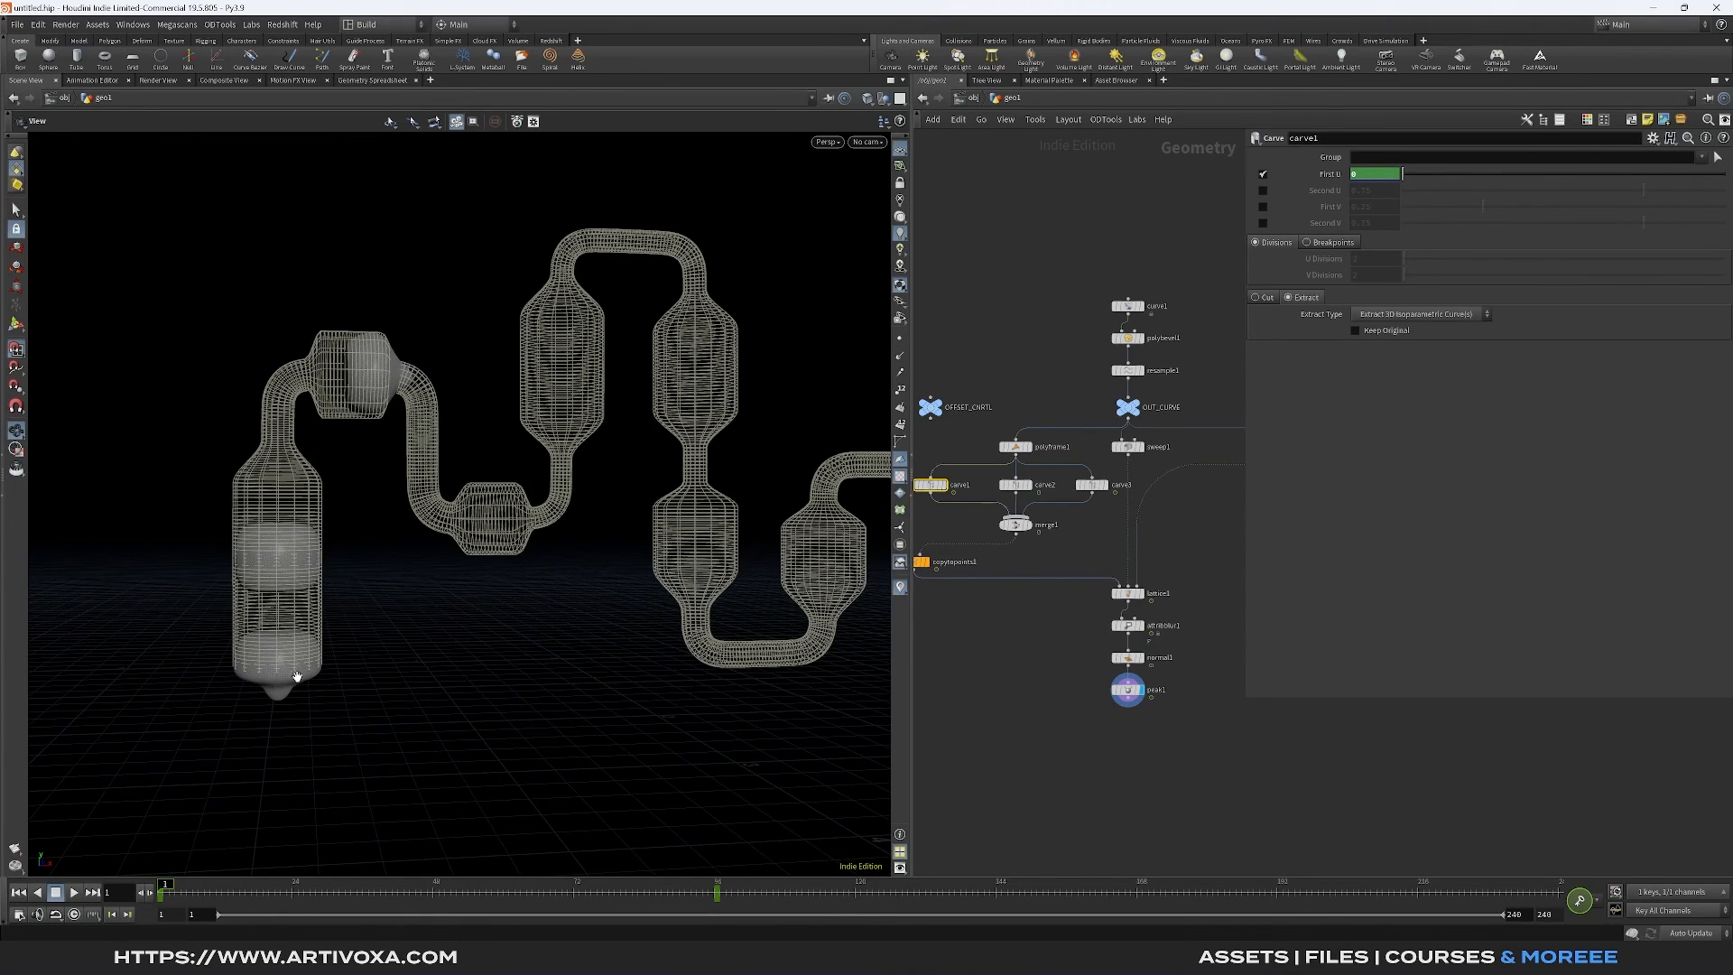
scroll(291, 673, up, 5)
scroll(302, 675, down, 3)
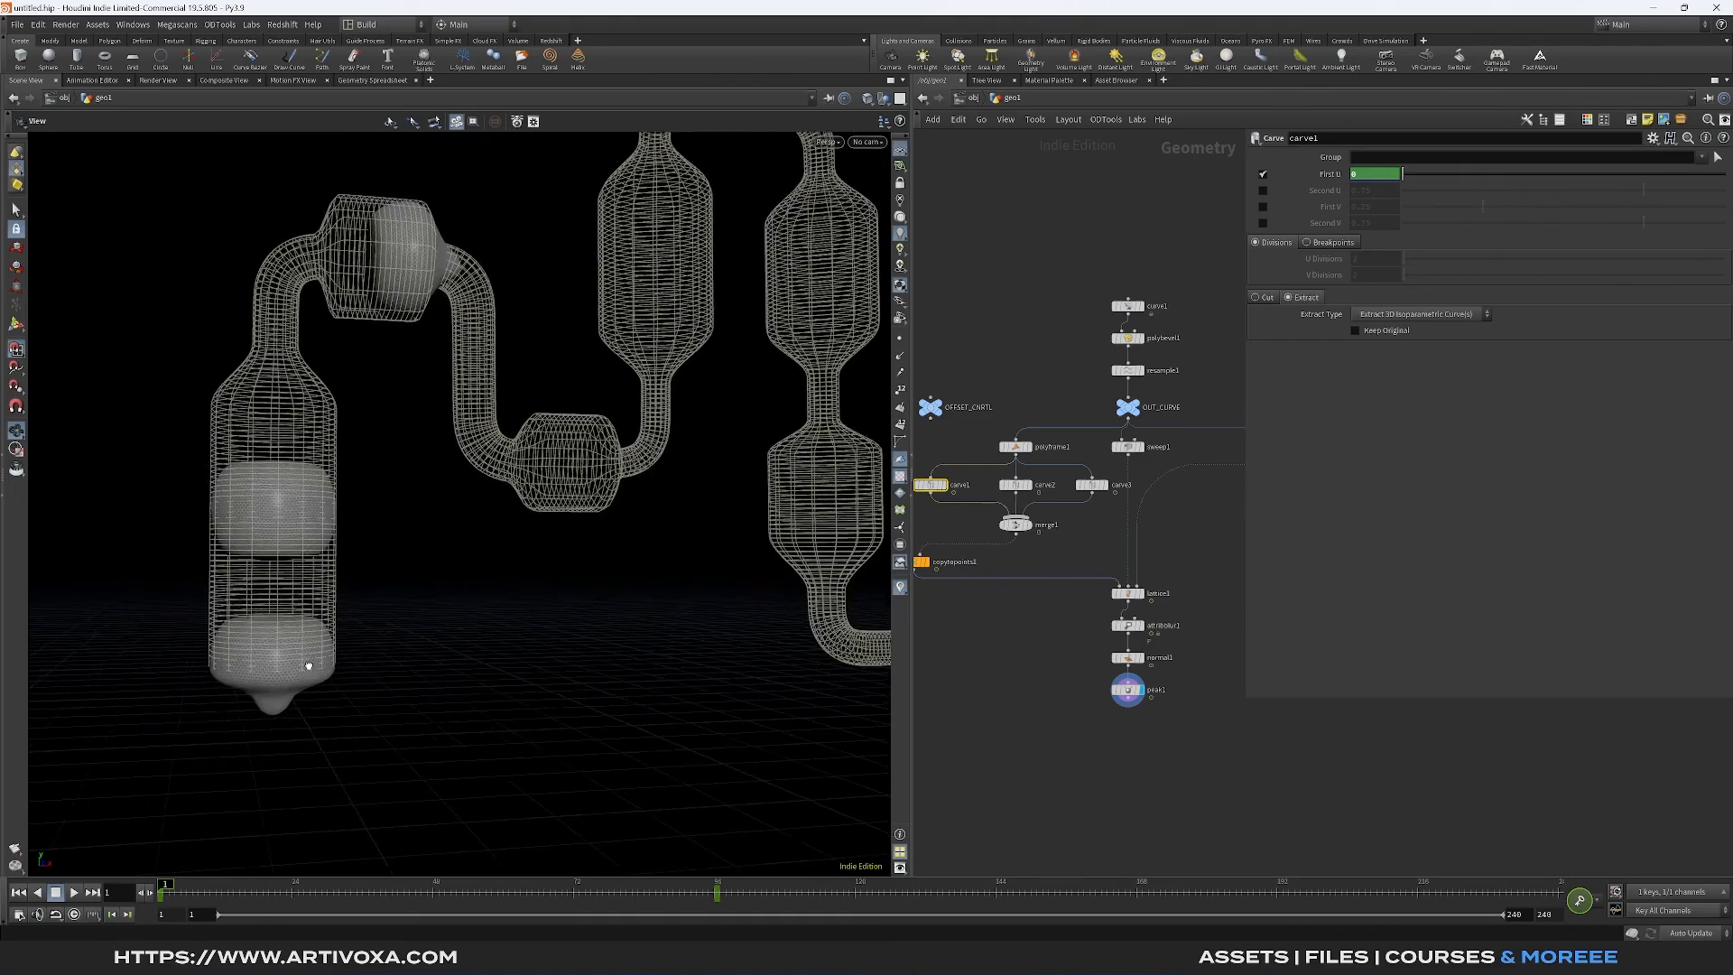
right_click(1128, 701)
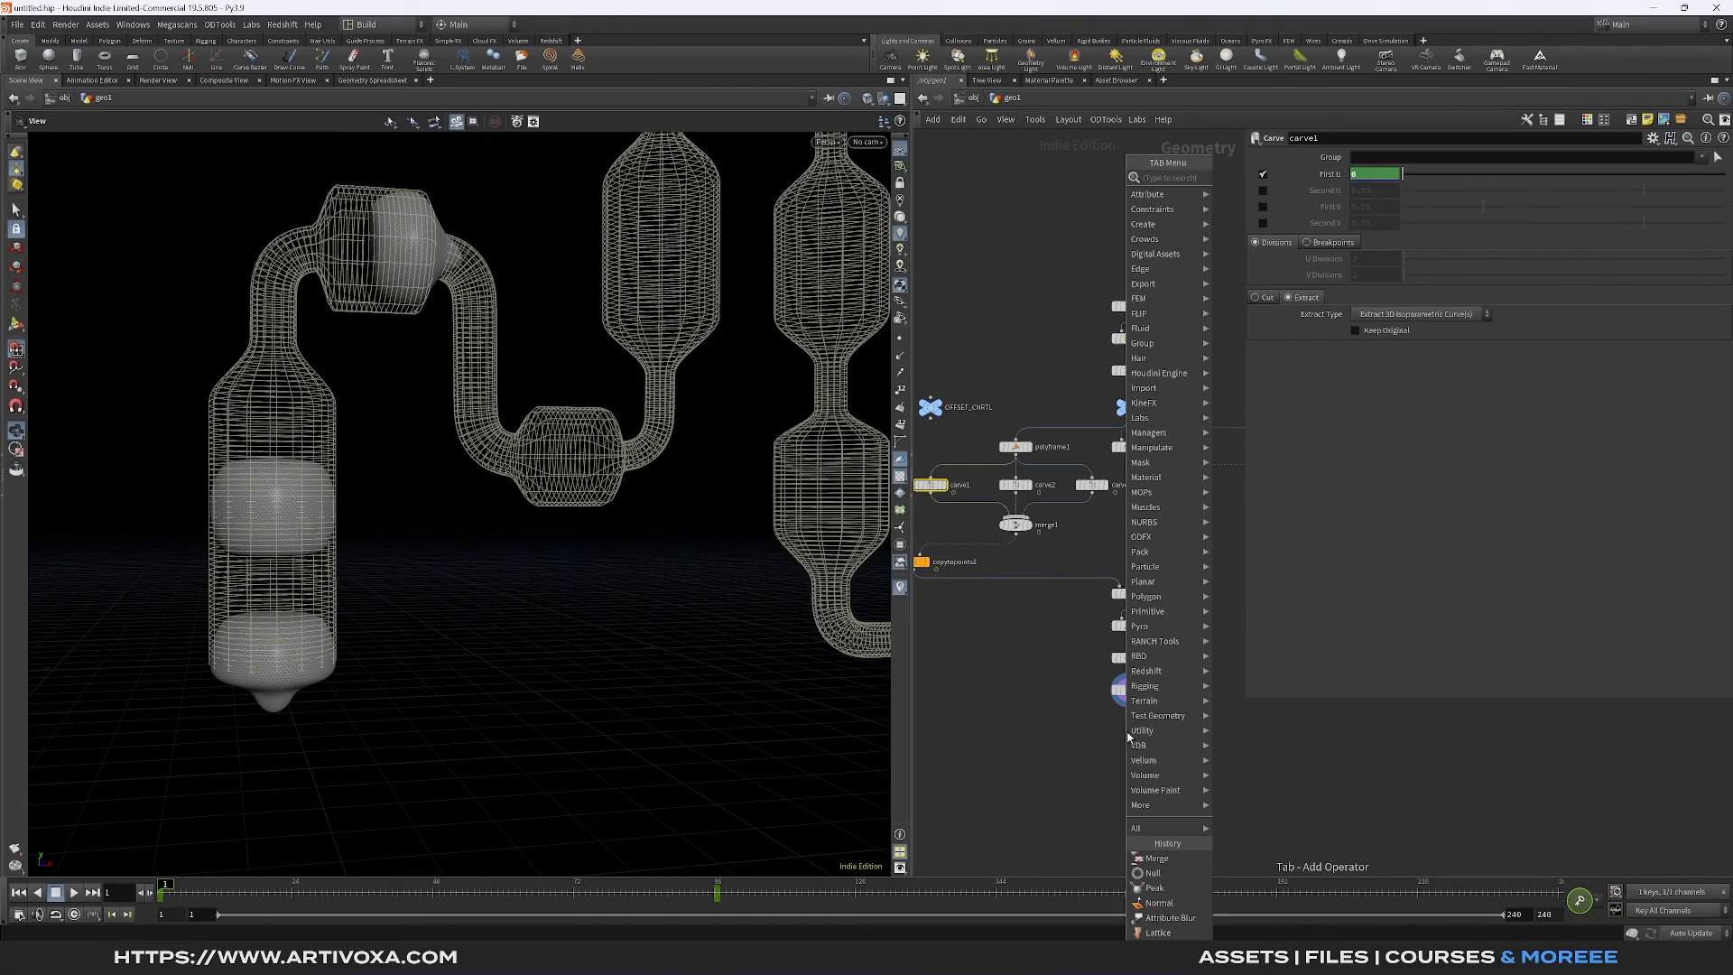
text(wra)
key(Return)
key(Return)
click(1339, 296)
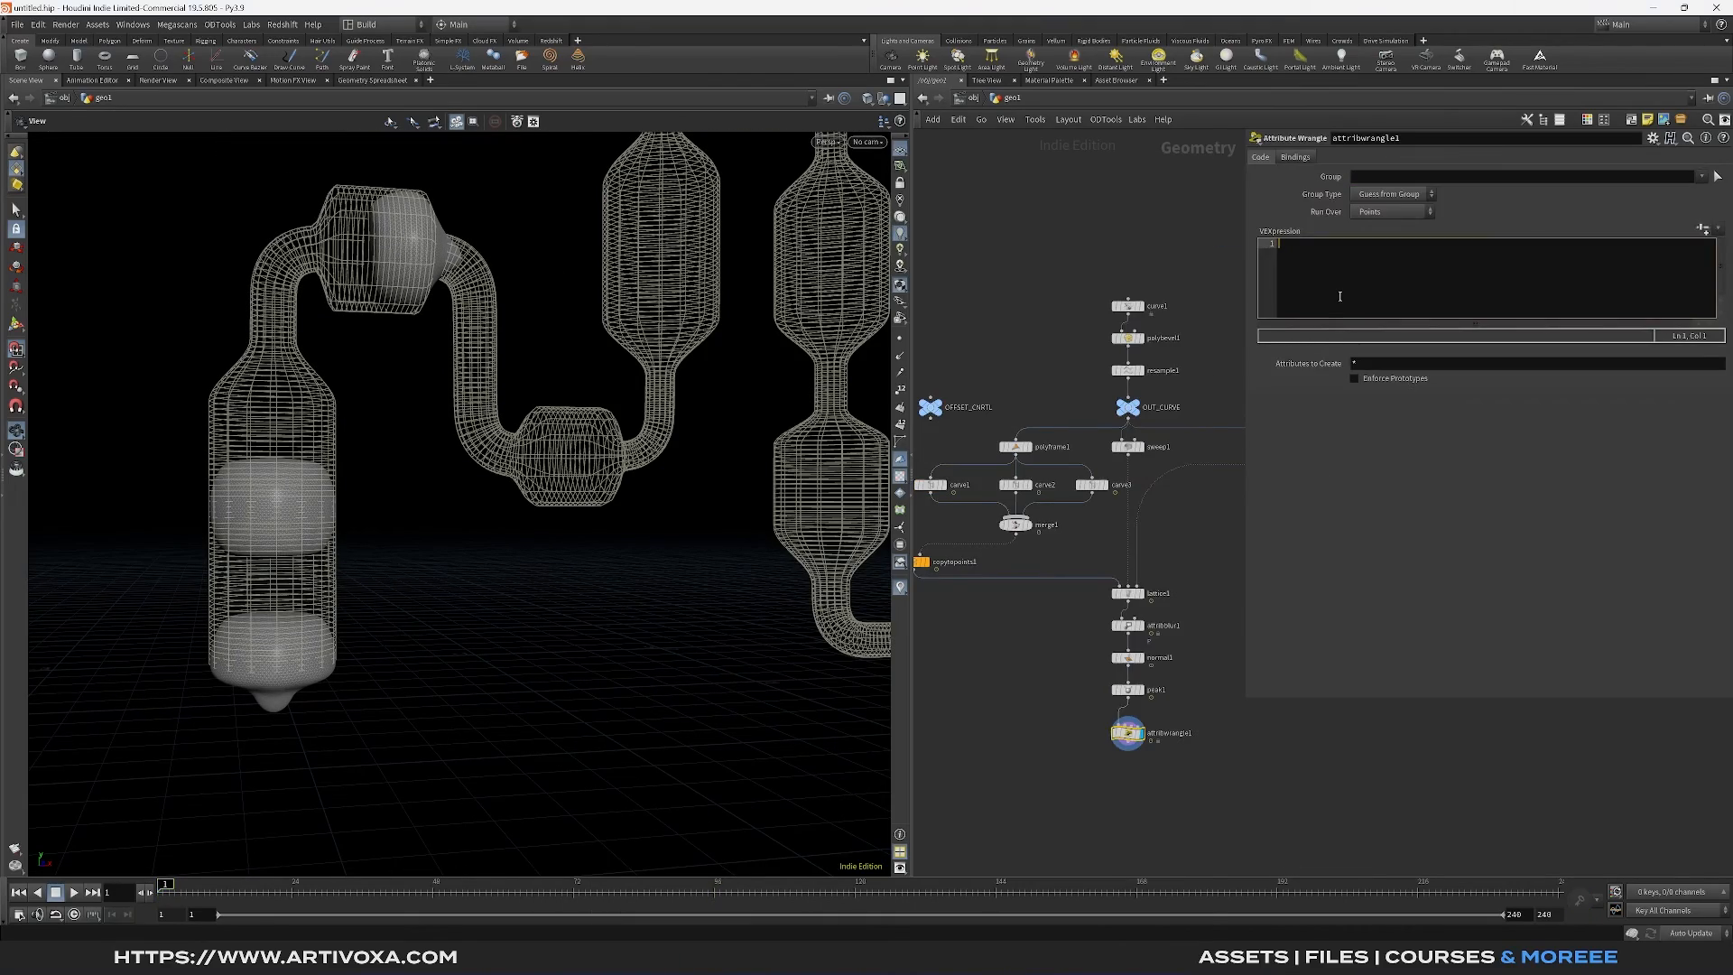
text(if(@P.y<0) removepo)
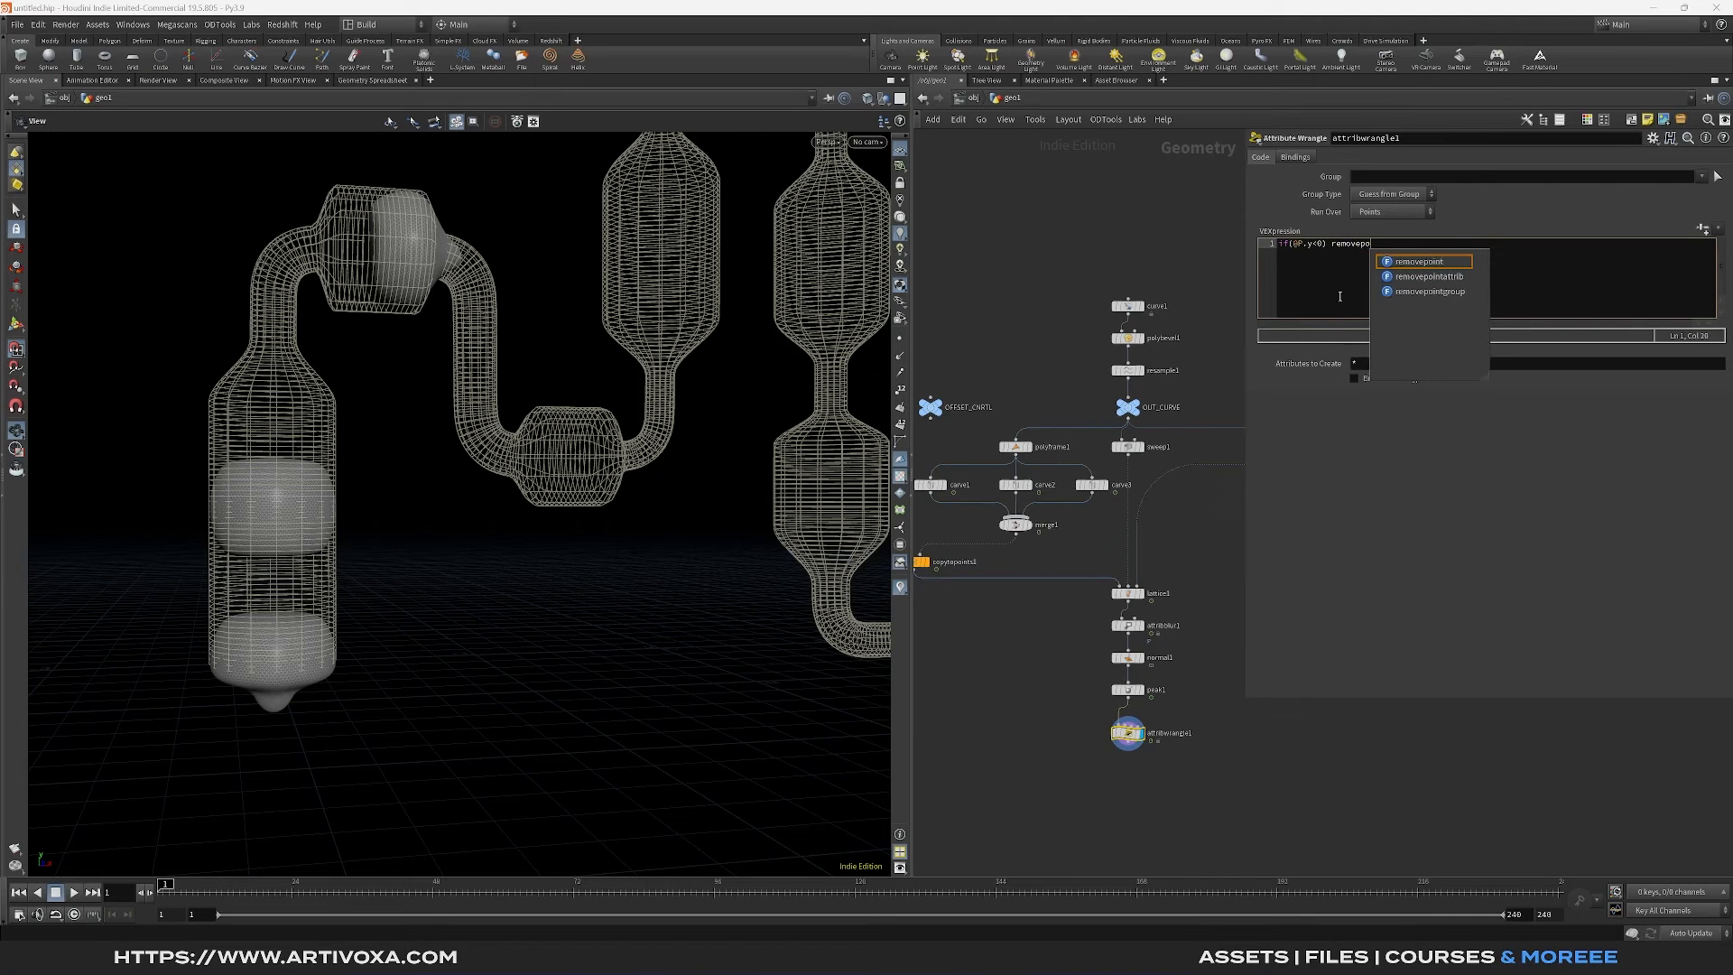
click(1408, 263)
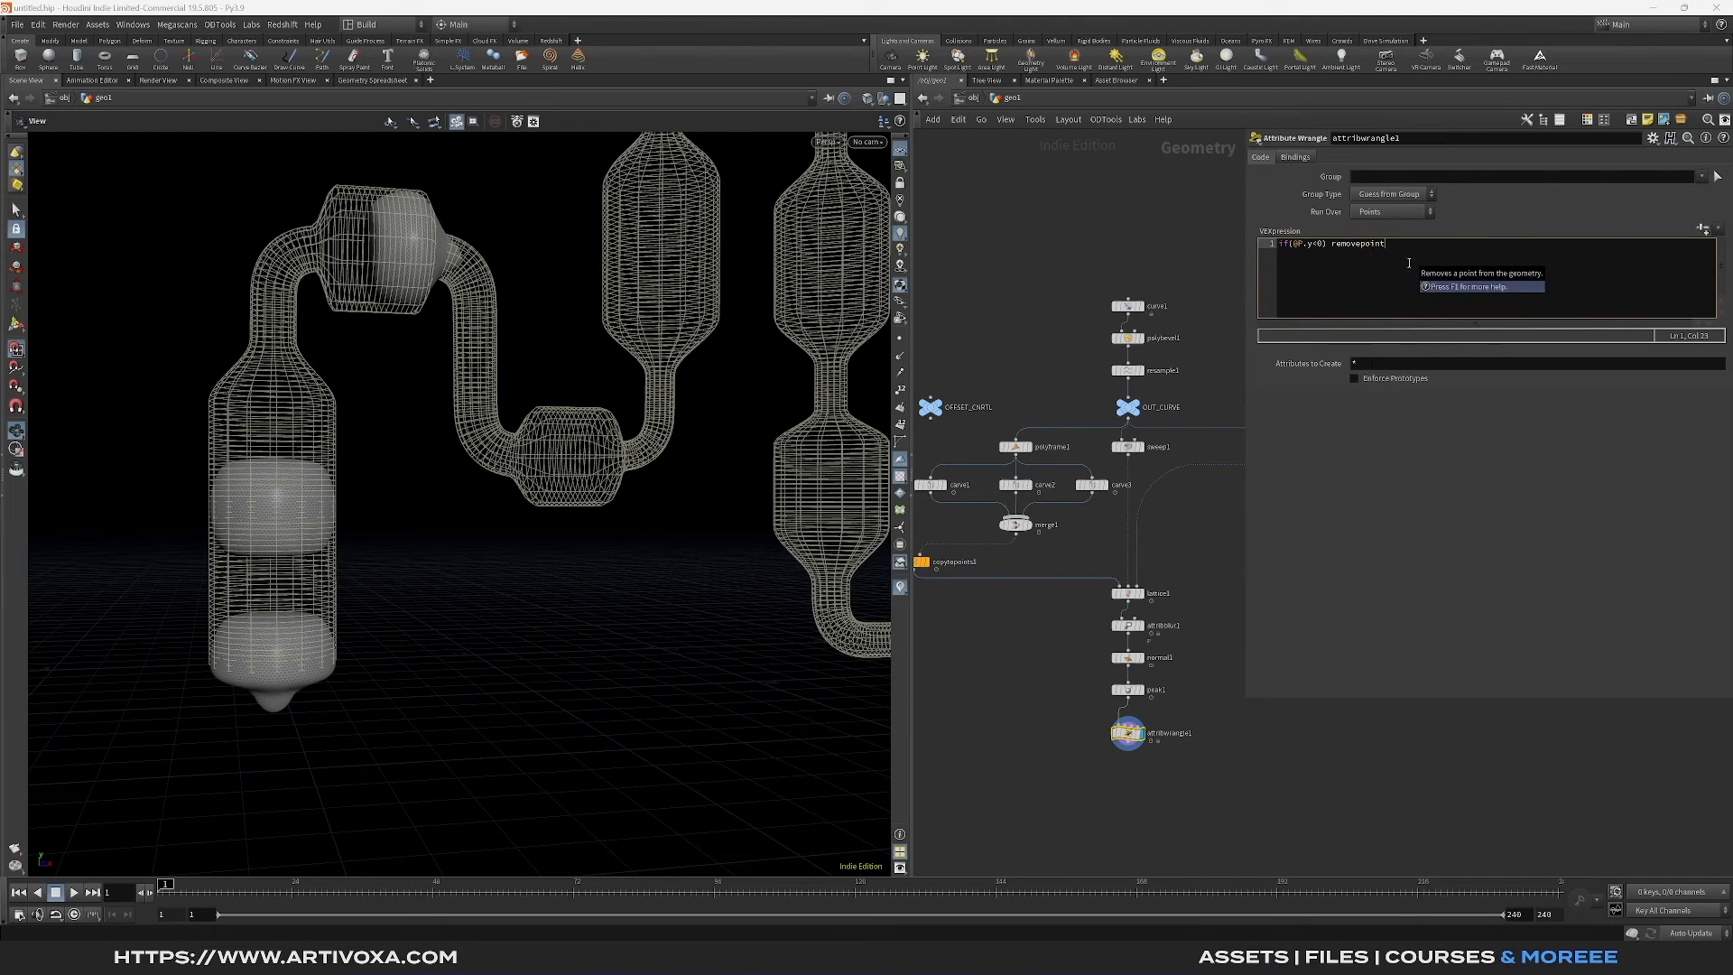
text((0, @ptnum);)
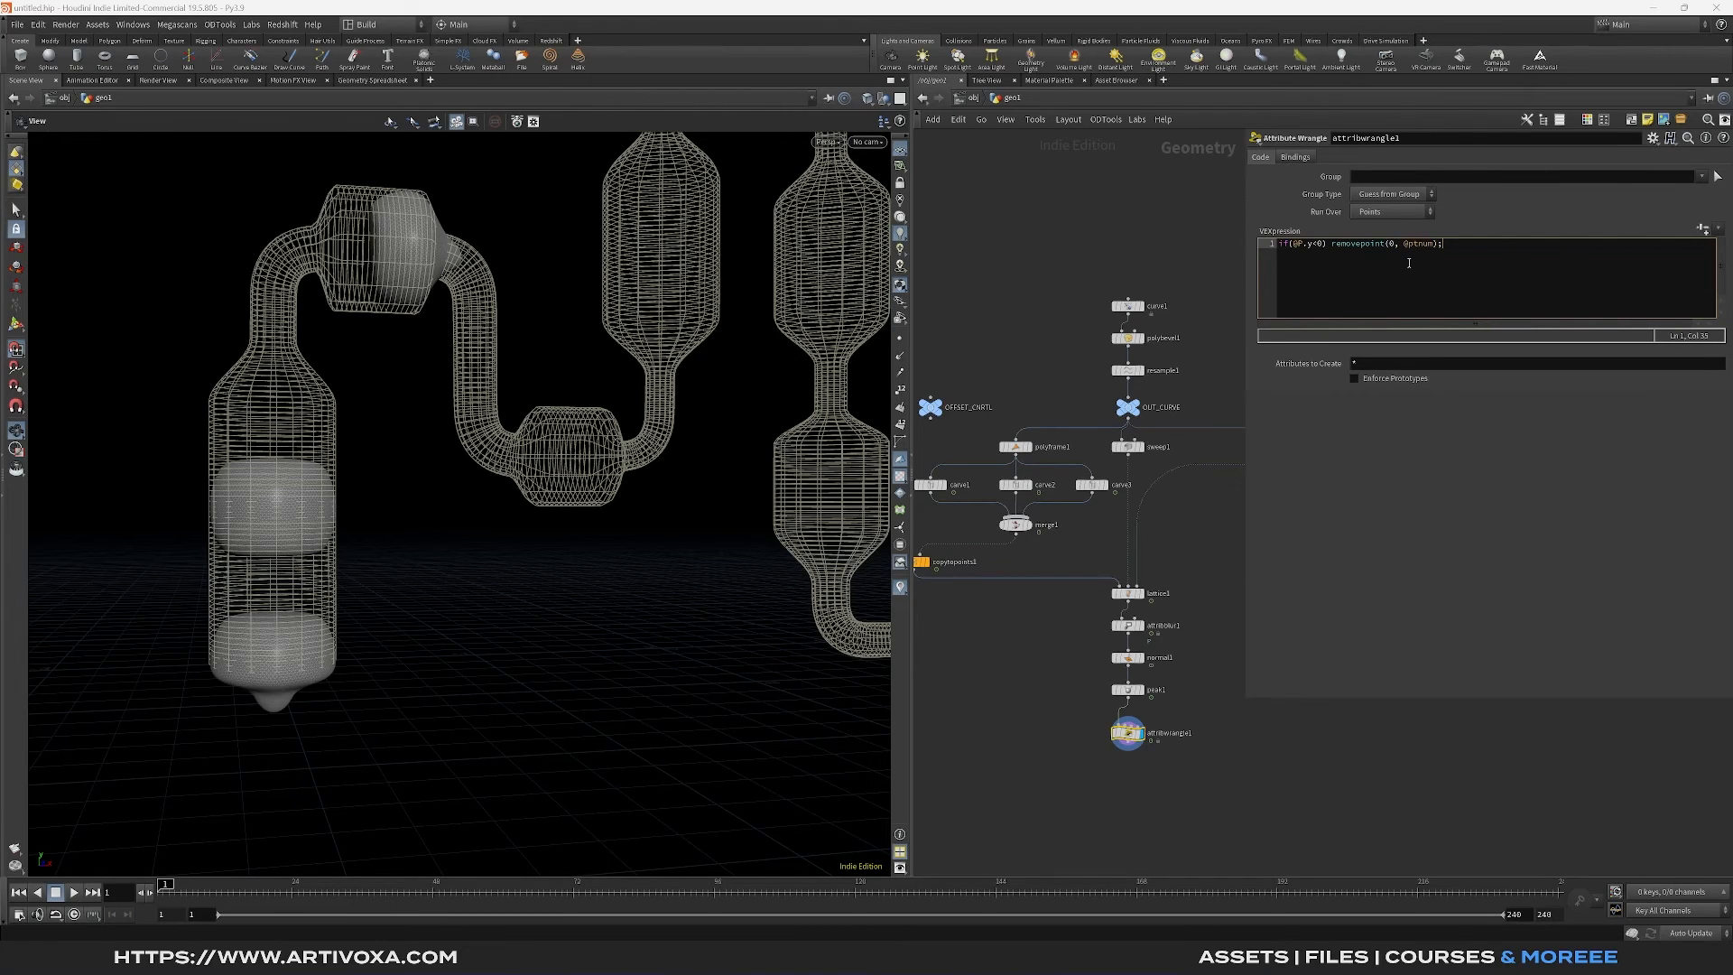
scroll(357, 672, up, 5)
scroll(374, 680, down, 4)
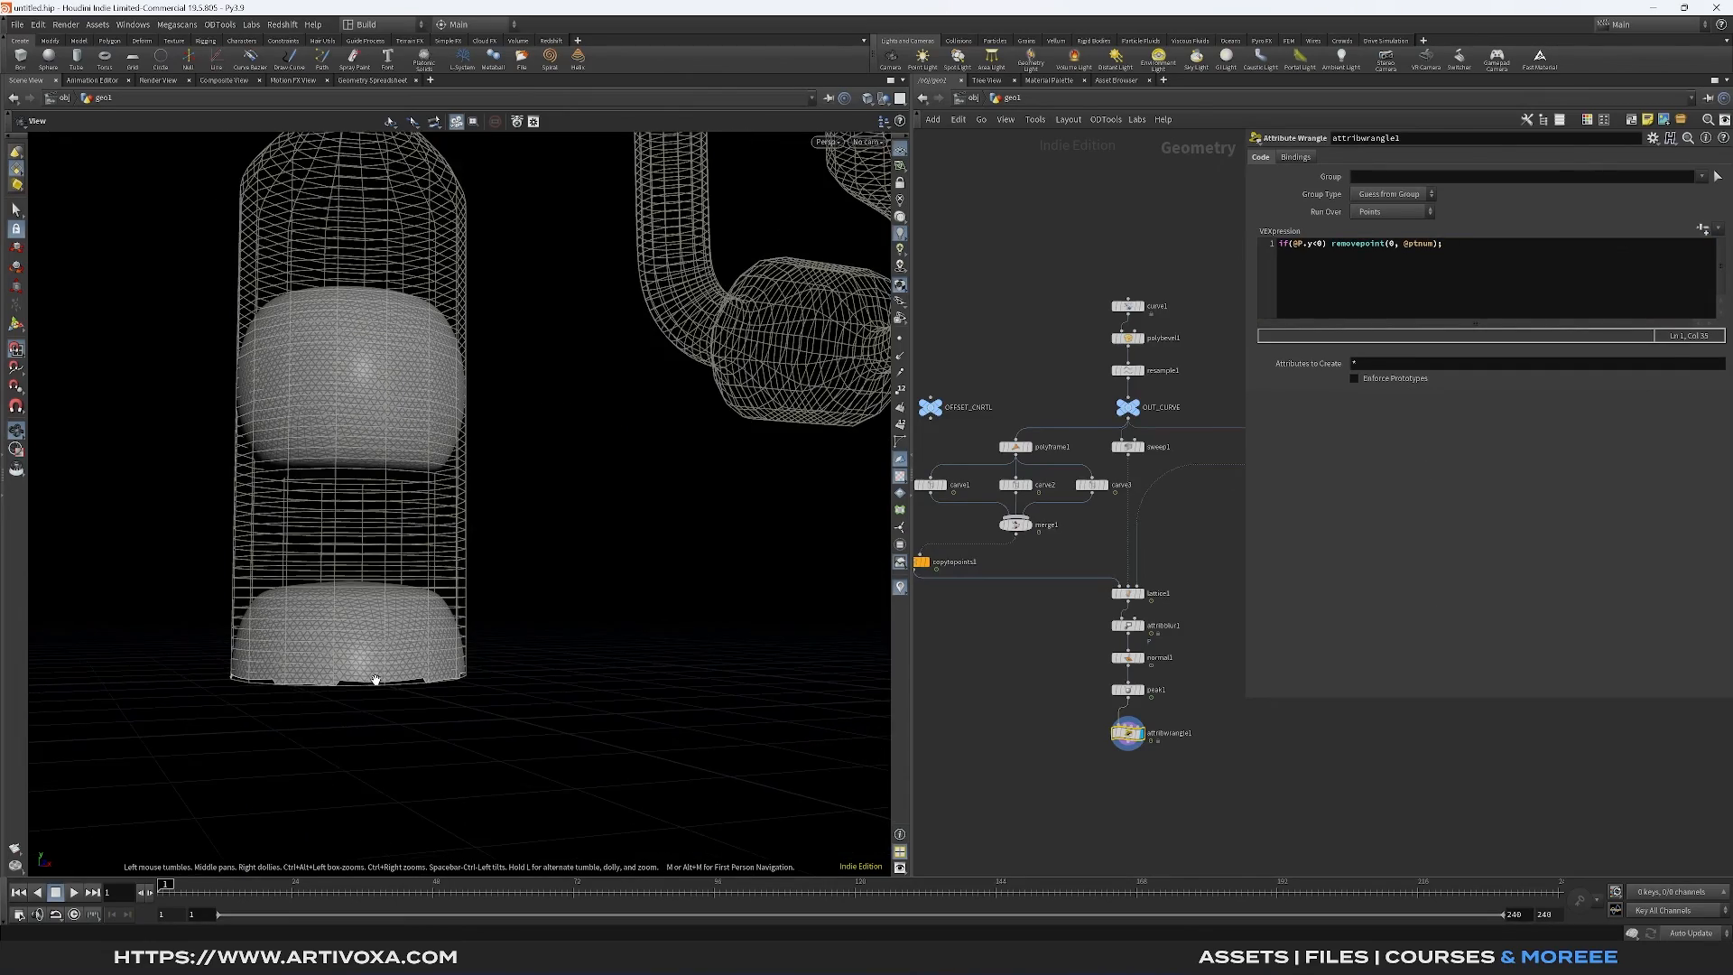
mouse_move(375, 680)
mouse_down()
mouse_move(375, 585)
mouse_move(383, 685)
mouse_up()
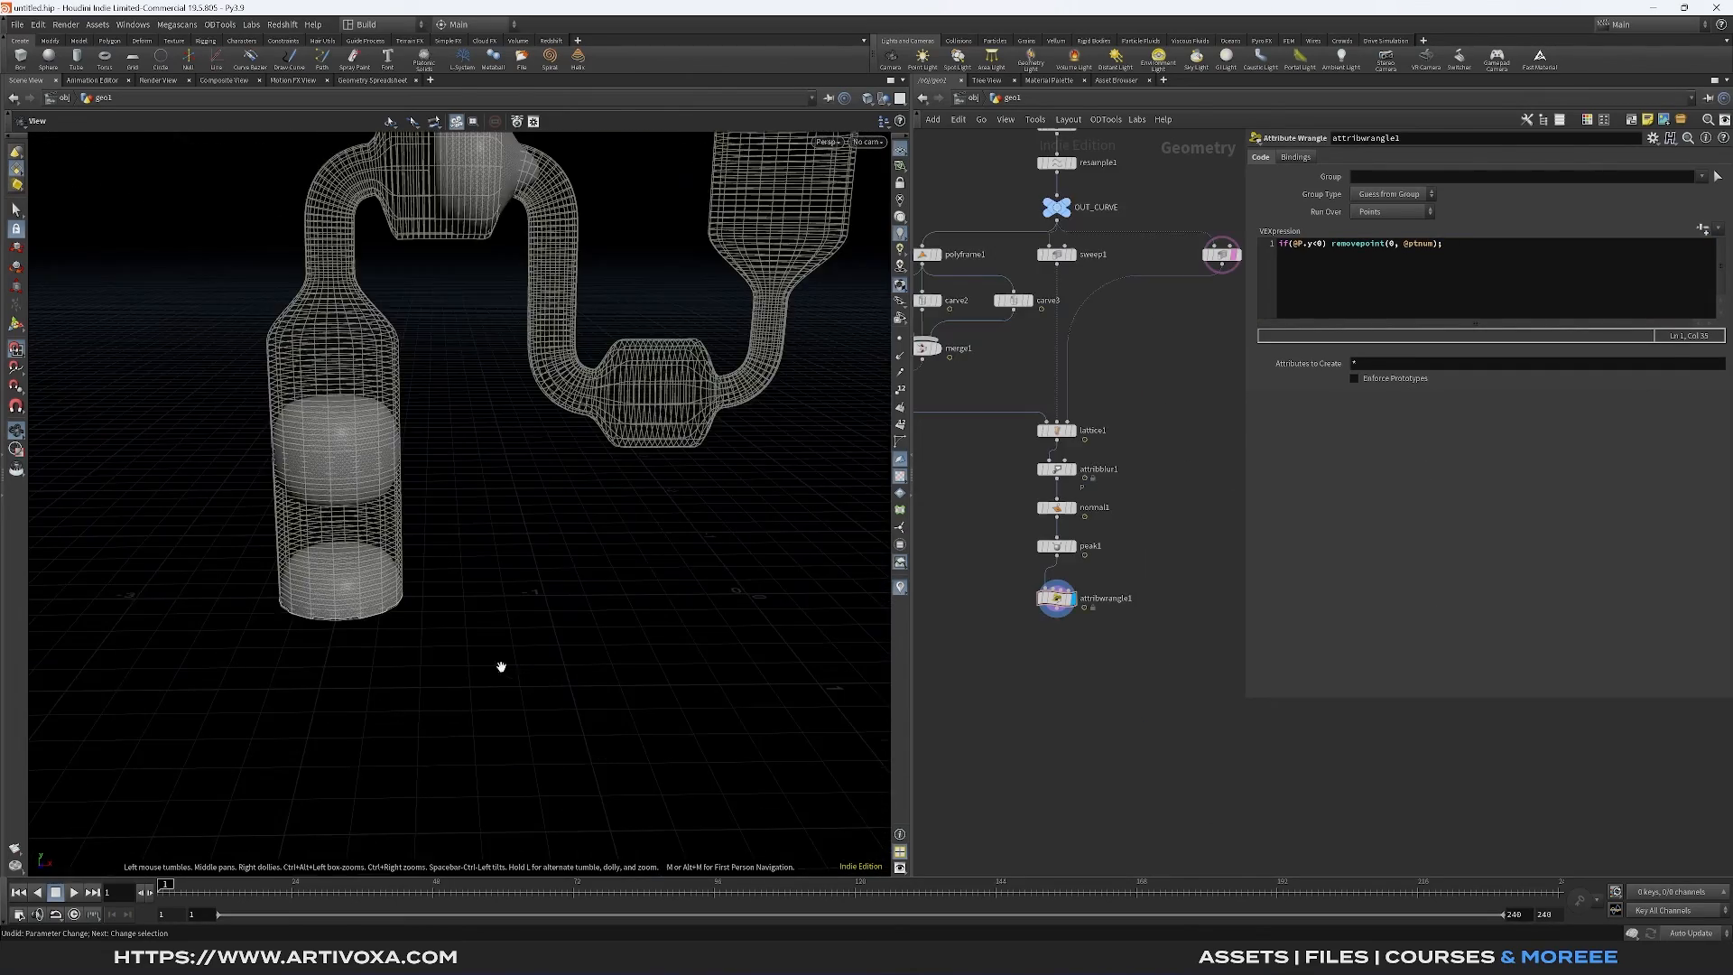
Add a Smooth node below attribwrangle1
drag(517, 546, 623, 568)
click(1065, 613)
key(Tab)
text(smo)
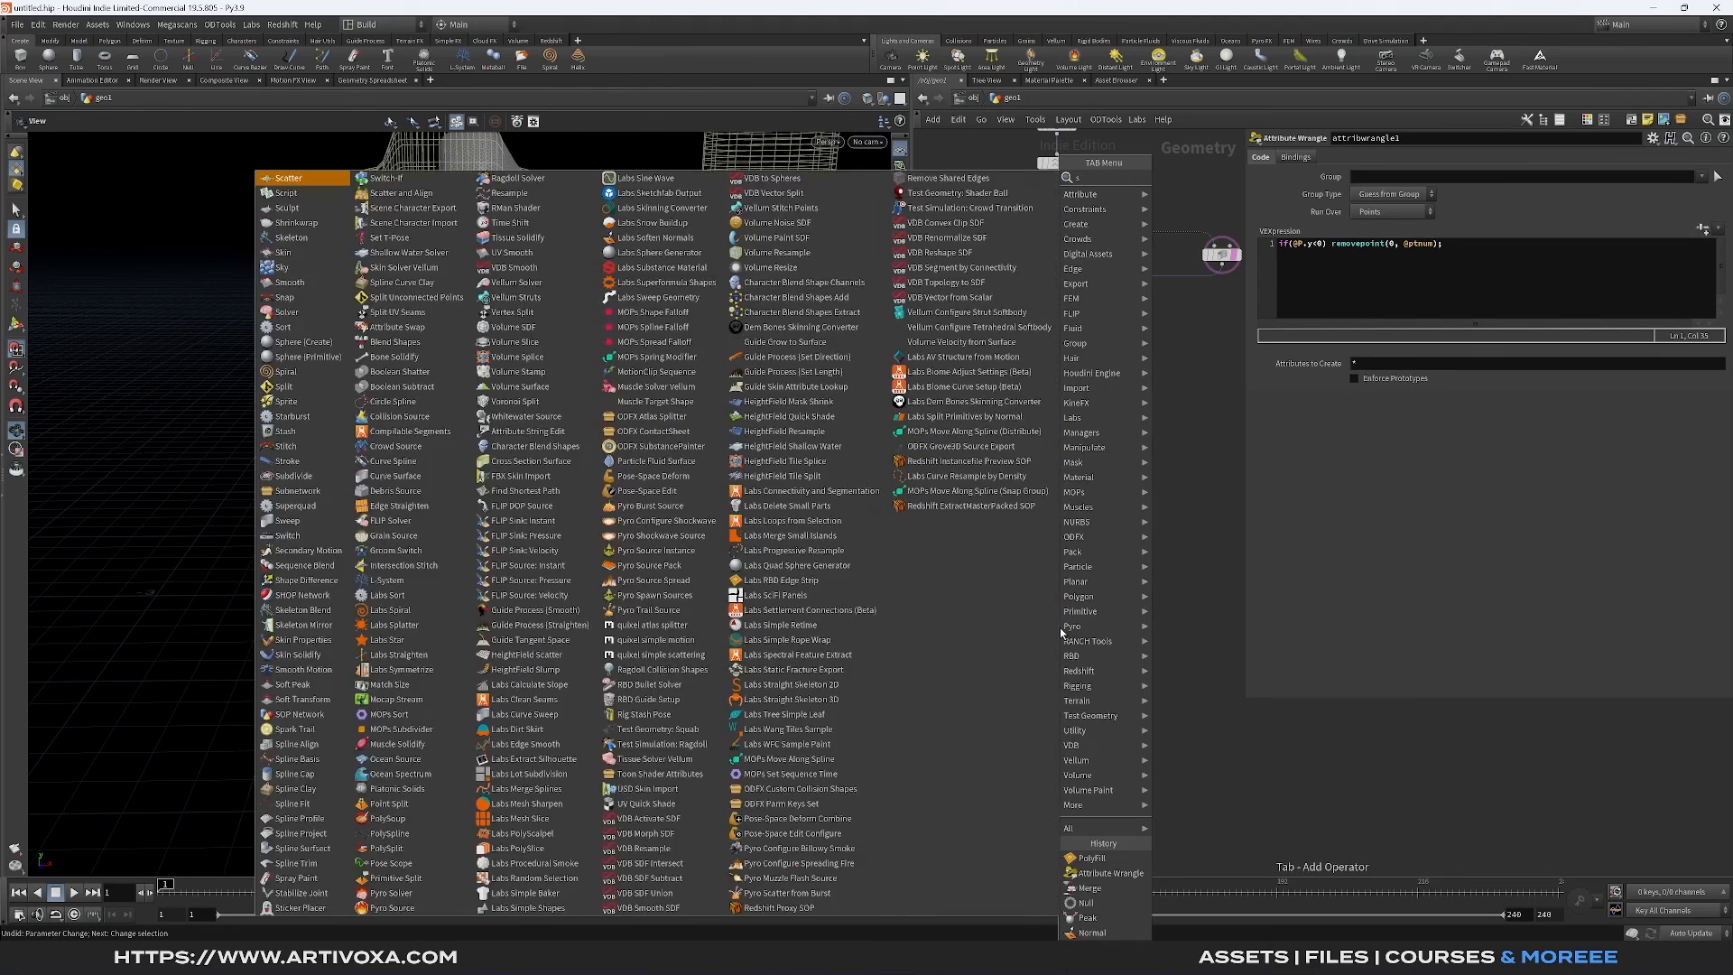
key(Return)
key(Return)
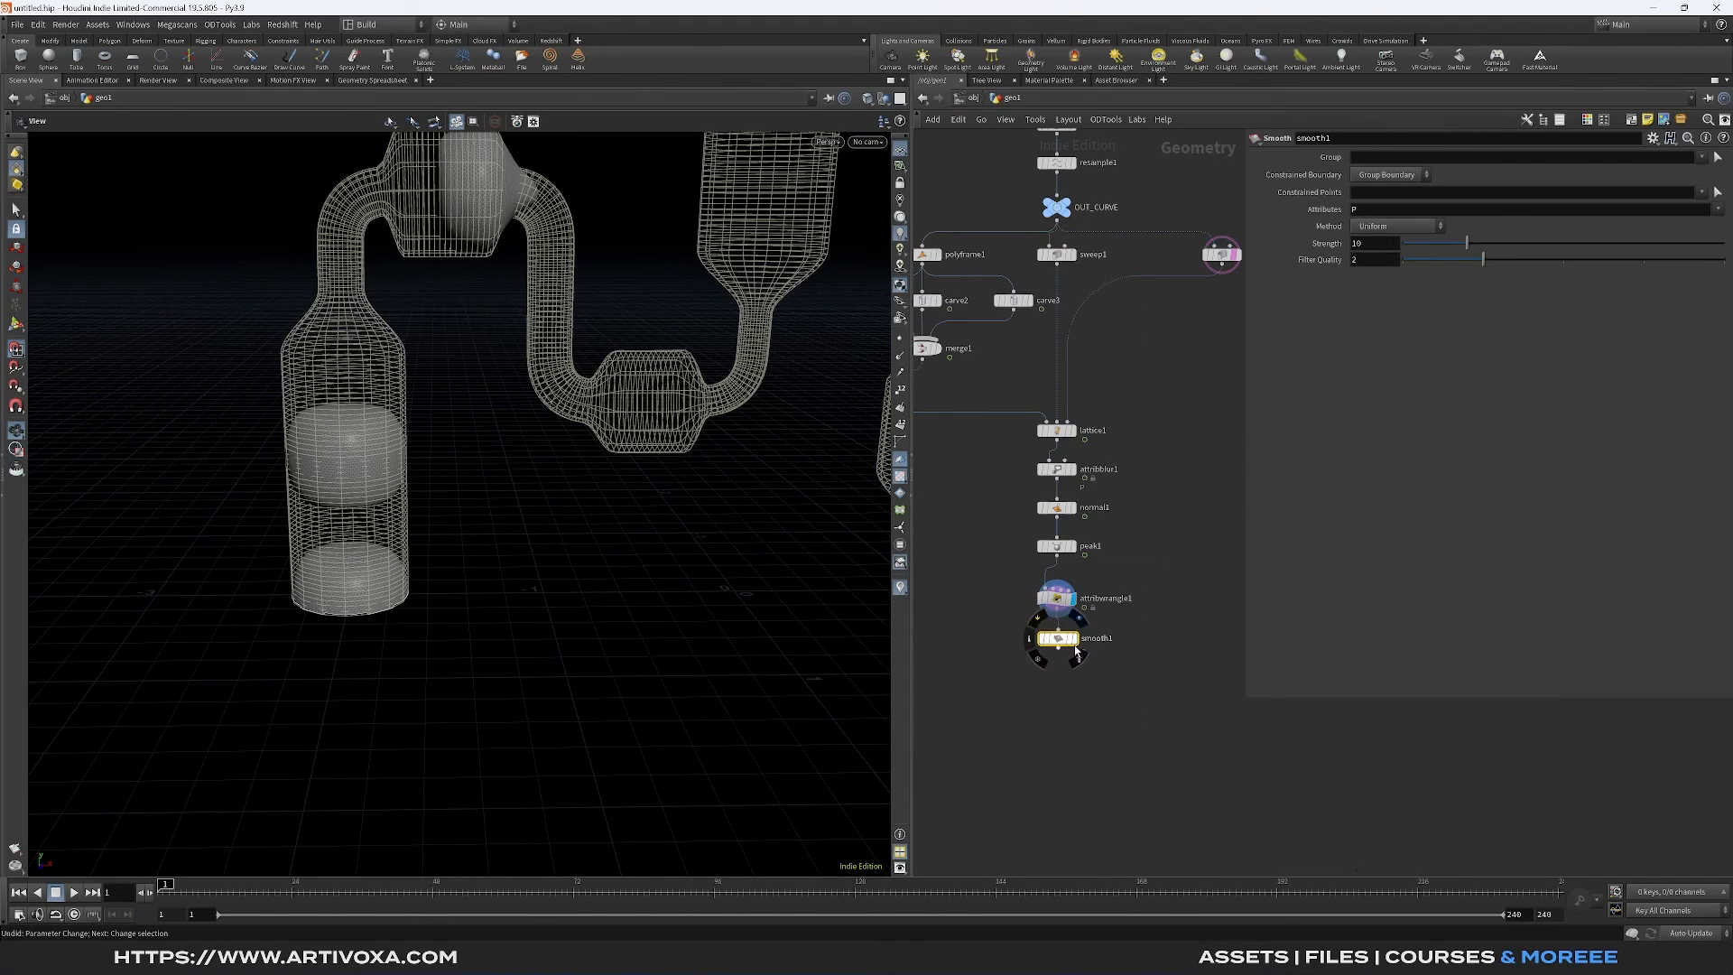
Display smooth1 and set its Strength to 500, trying 200 first
click(1068, 646)
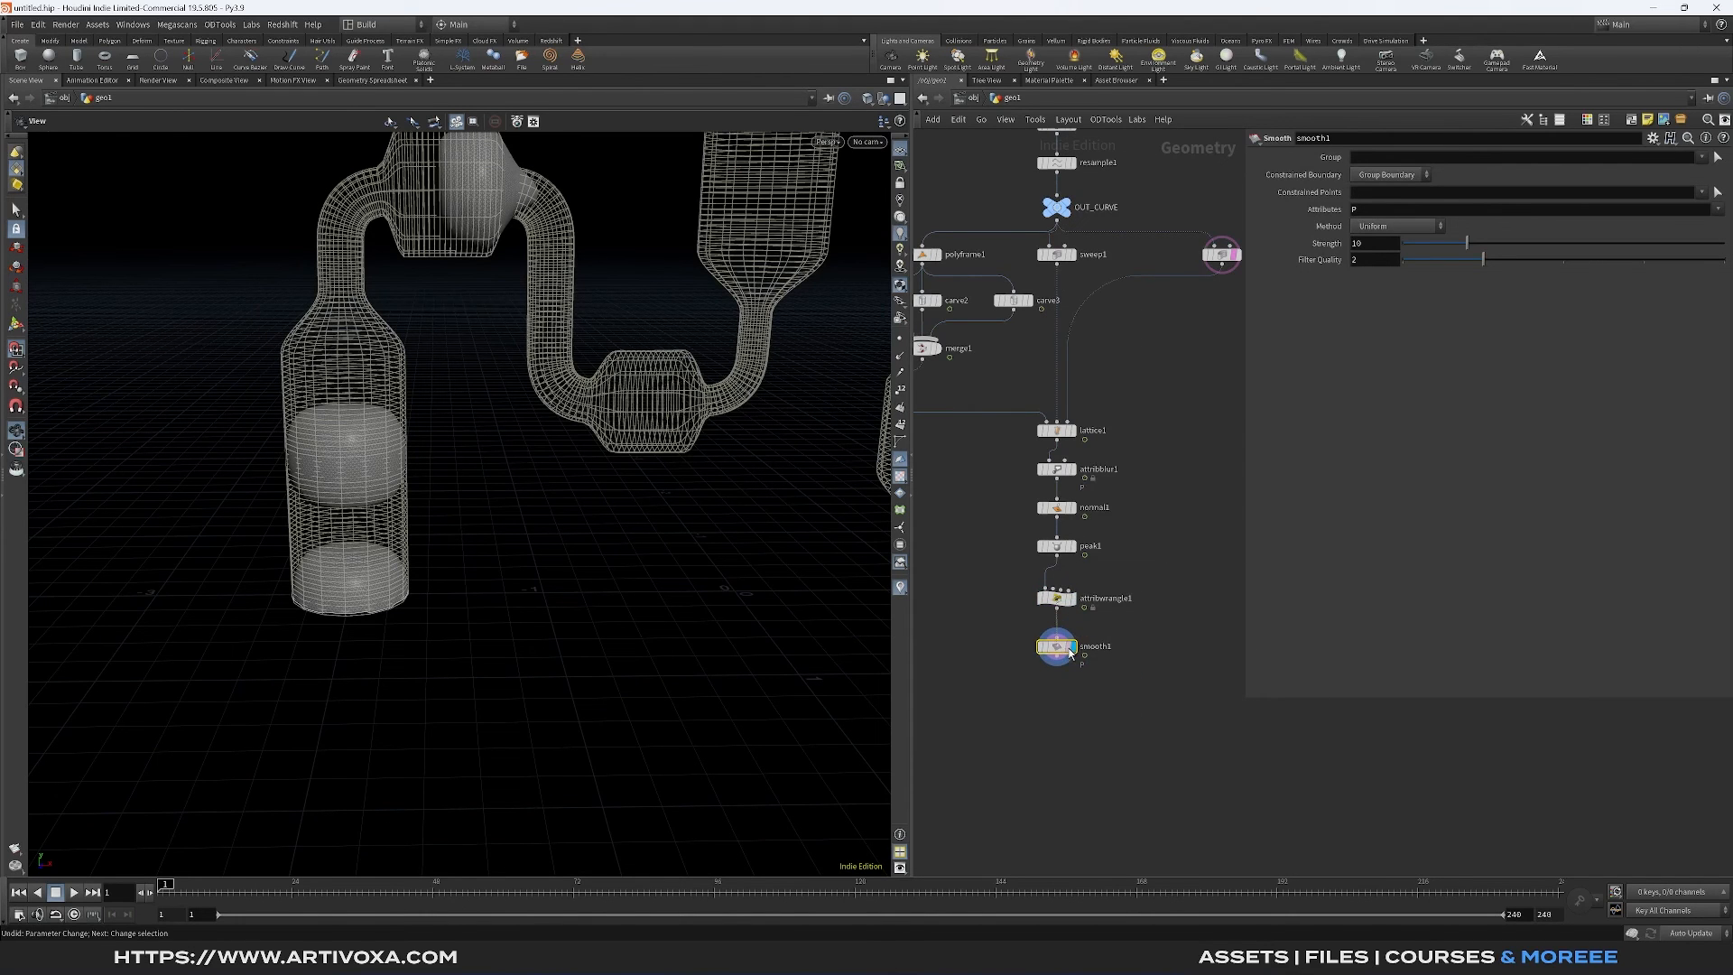
mouse_move(1478, 260)
mouse_down()
mouse_move(1412, 269)
mouse_move(1725, 246)
mouse_up()
click(1371, 246)
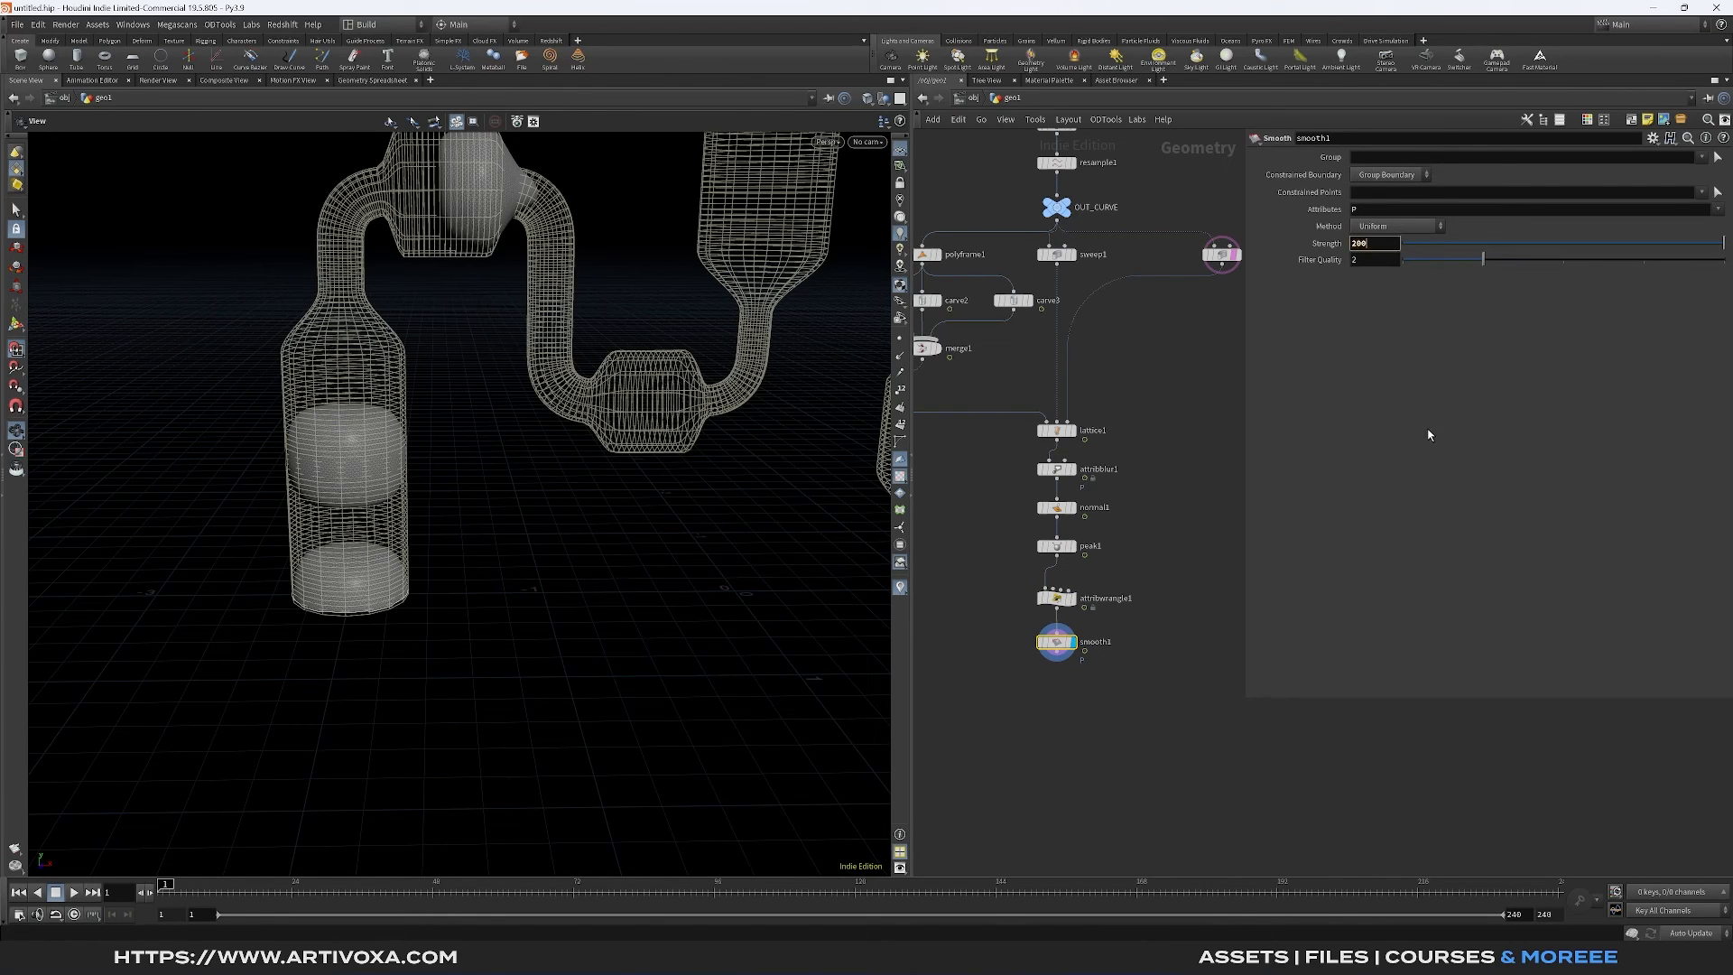
text(200)
key(Return)
click(1379, 246)
text(500)
key(Return)
scroll(555, 347, up, 3)
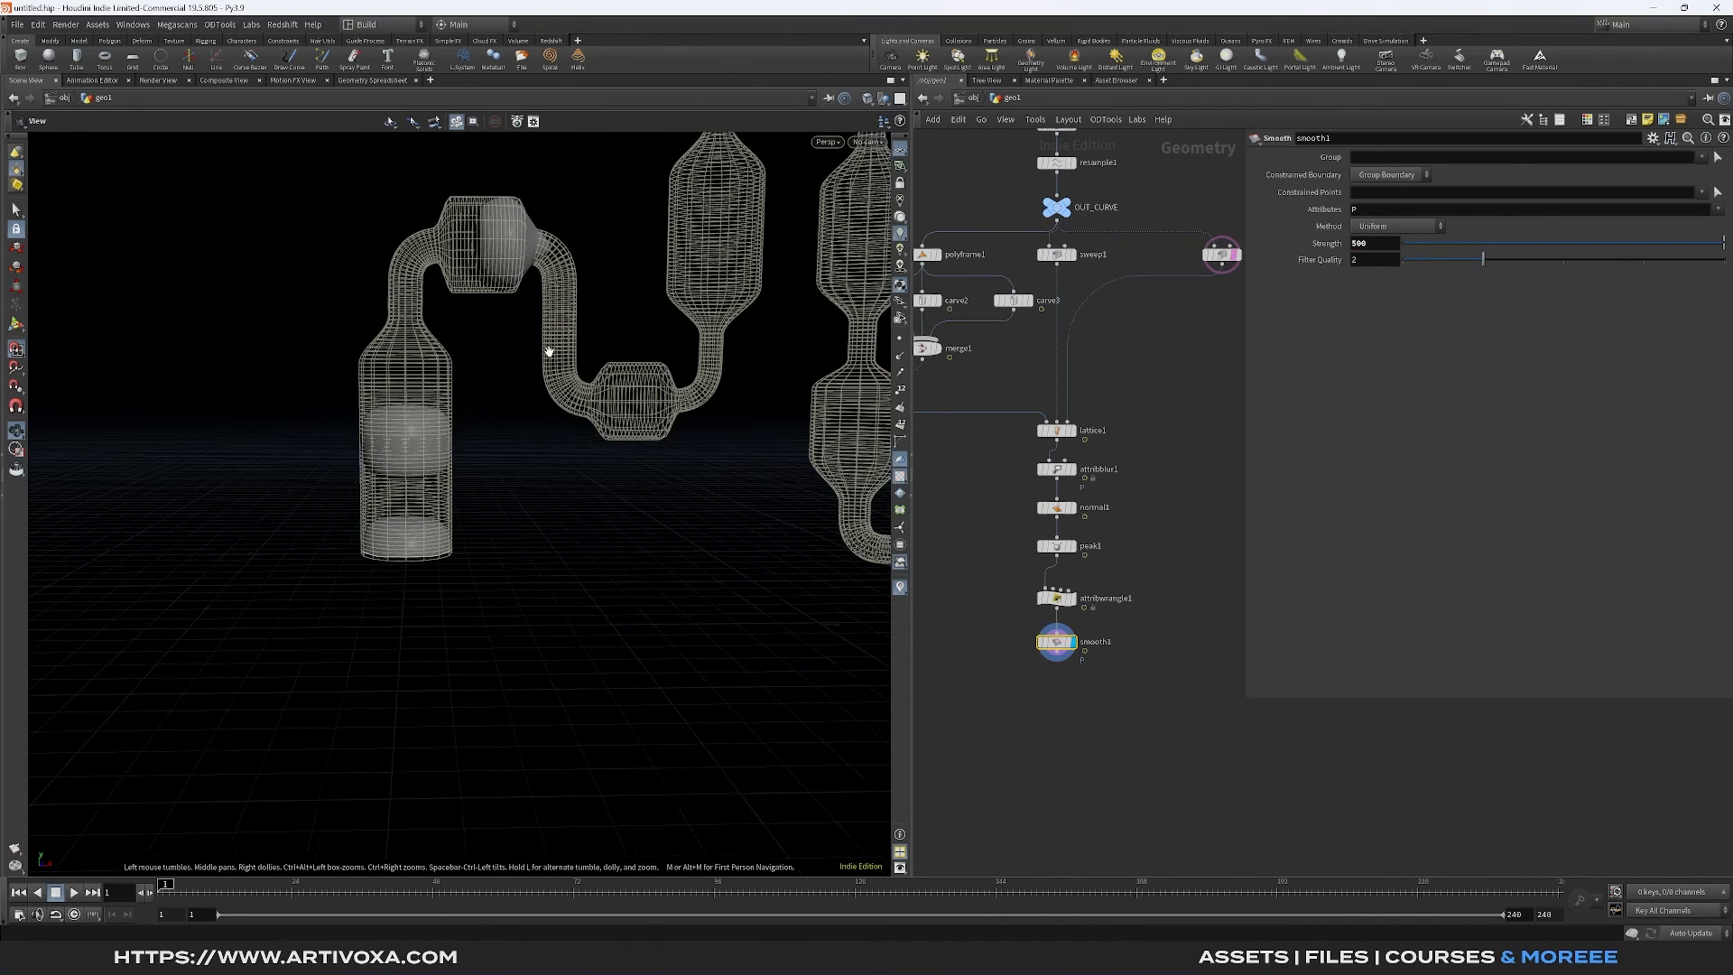
Add a Reverse node below smooth1 and display its result
key(Tab)
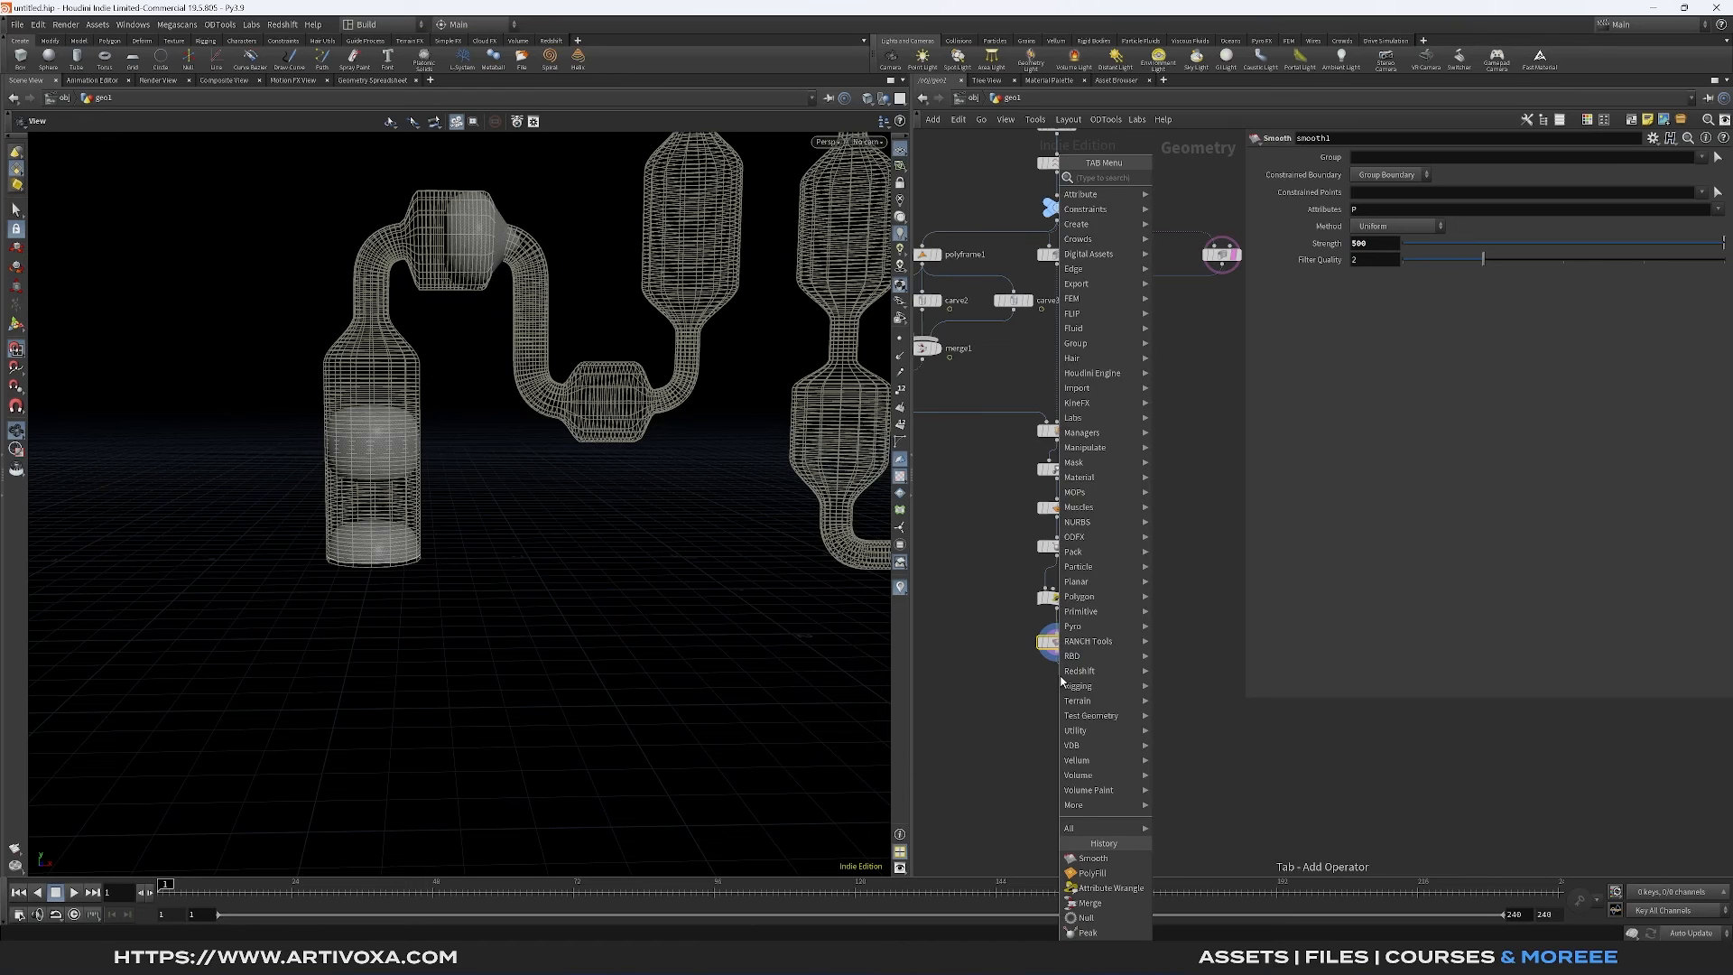
key(Escape)
middle_drag(446, 304, 439, 347)
middle_drag(676, 310, 637, 313)
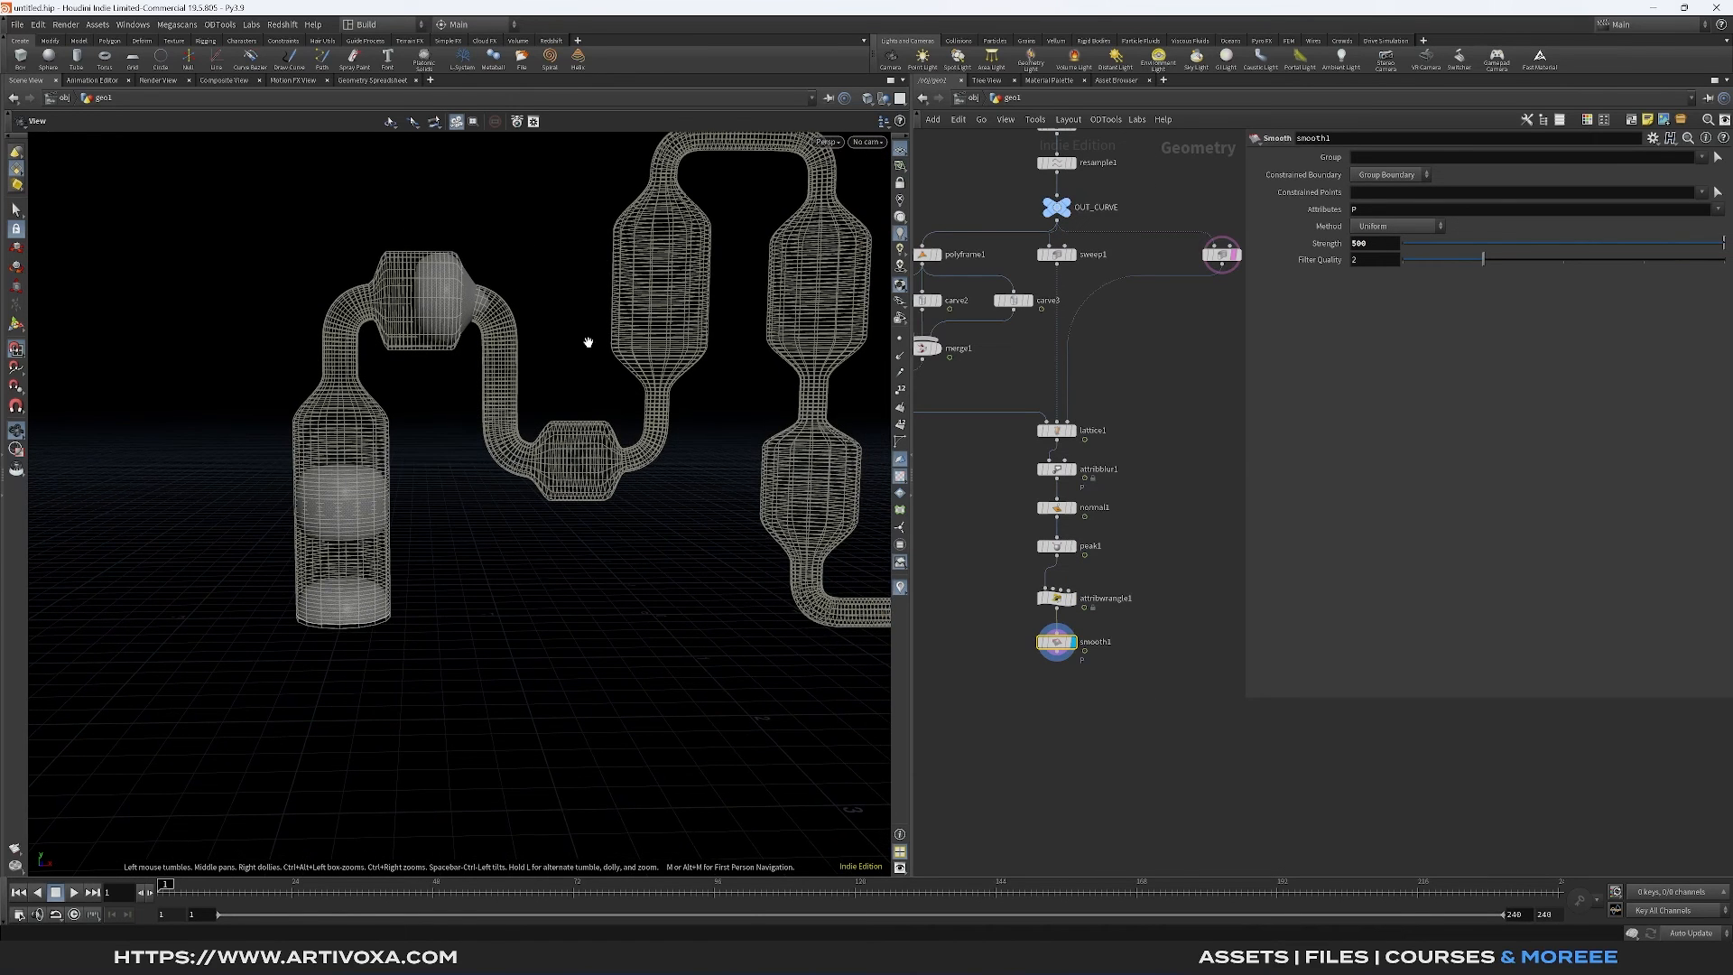
click(1061, 656)
key(Tab)
text(reve)
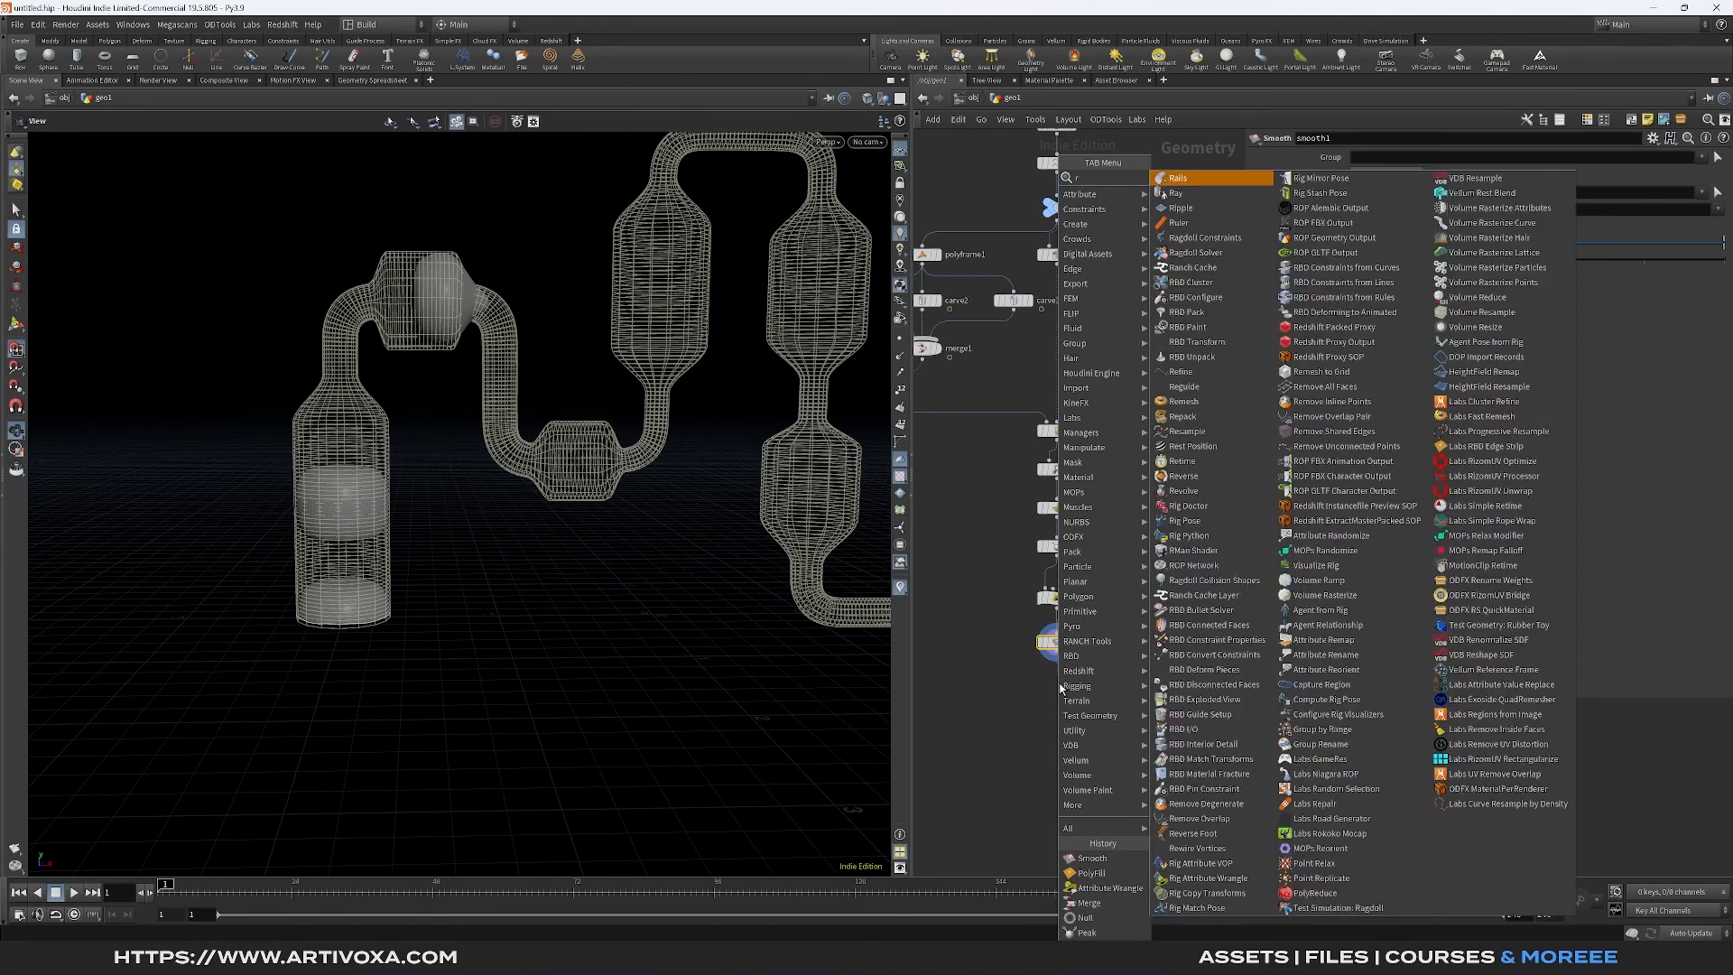
key(Return)
click(1060, 684)
click(1073, 681)
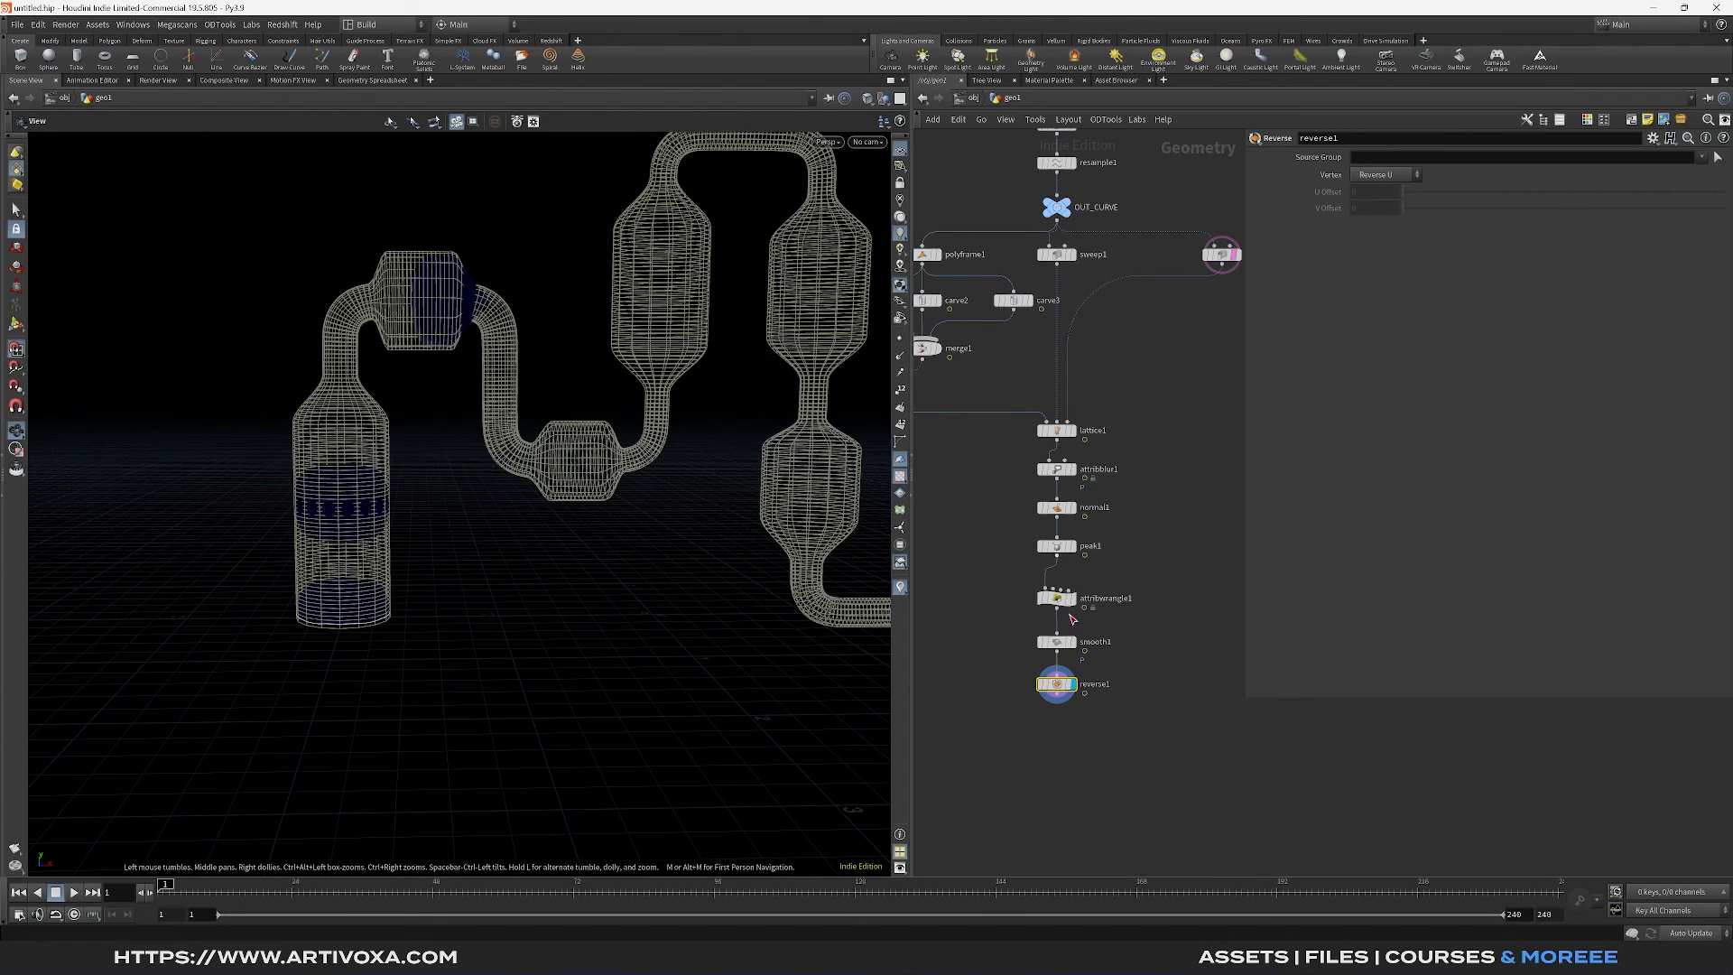
Add a Null node below reverse1 and make it the displayed node
key(Tab)
text(a,ul)
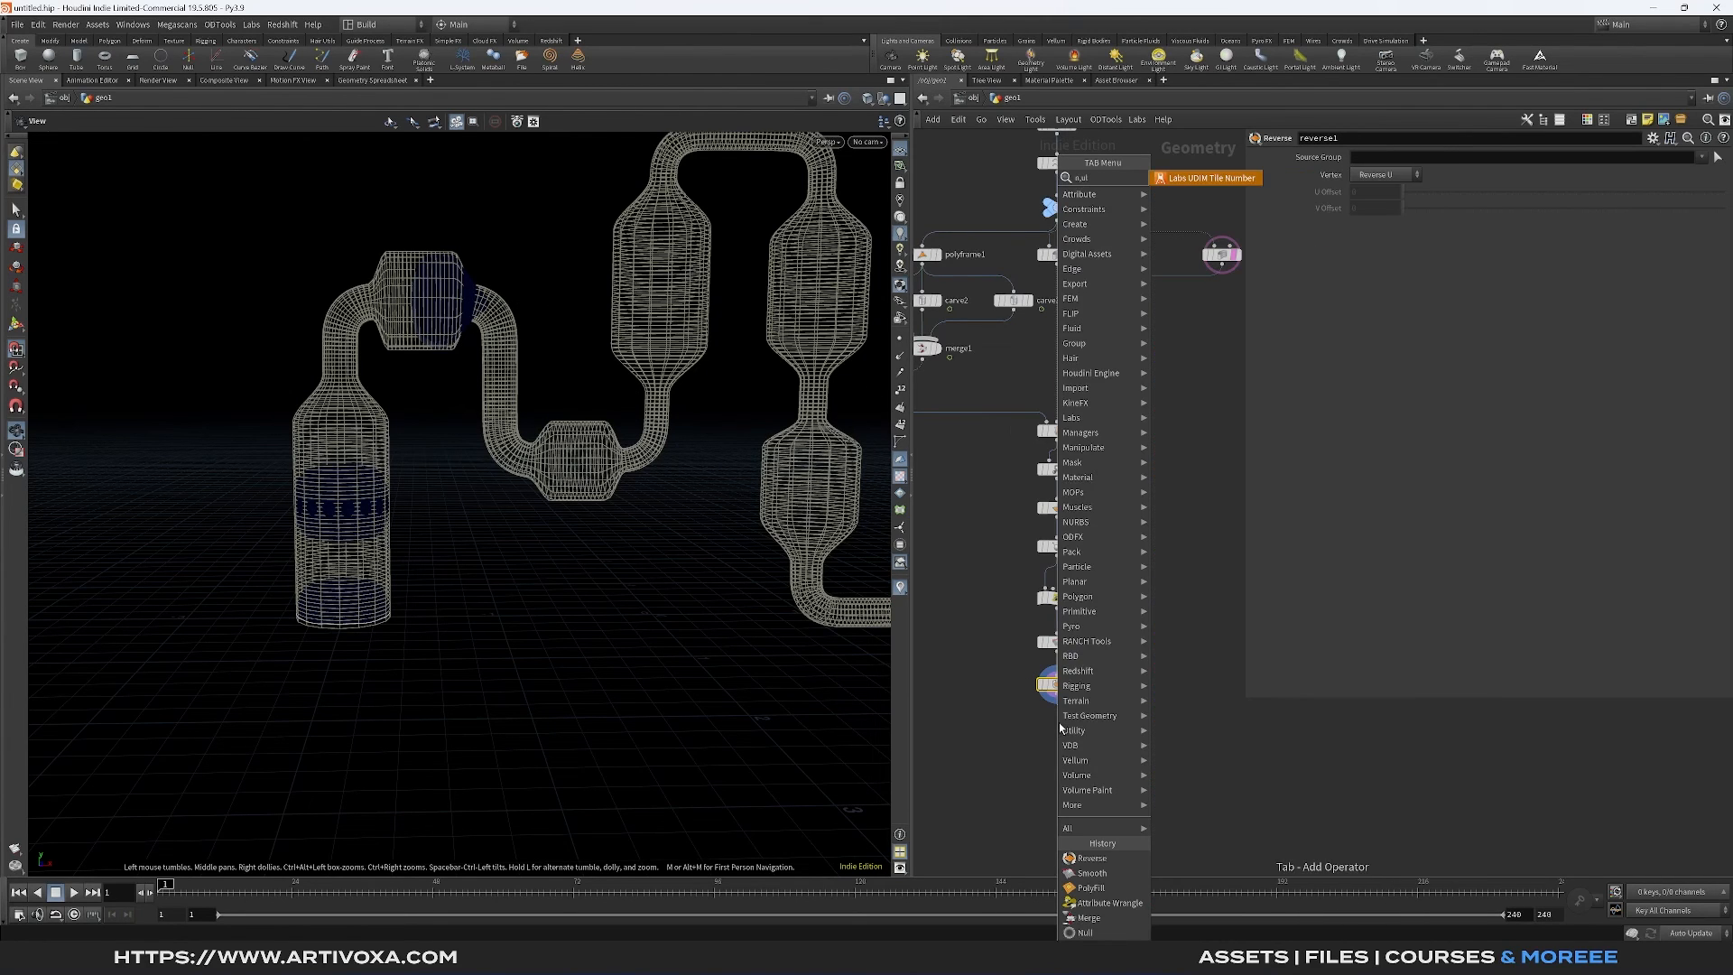
key(BackSpace)
key(BackSpace)
text(null)
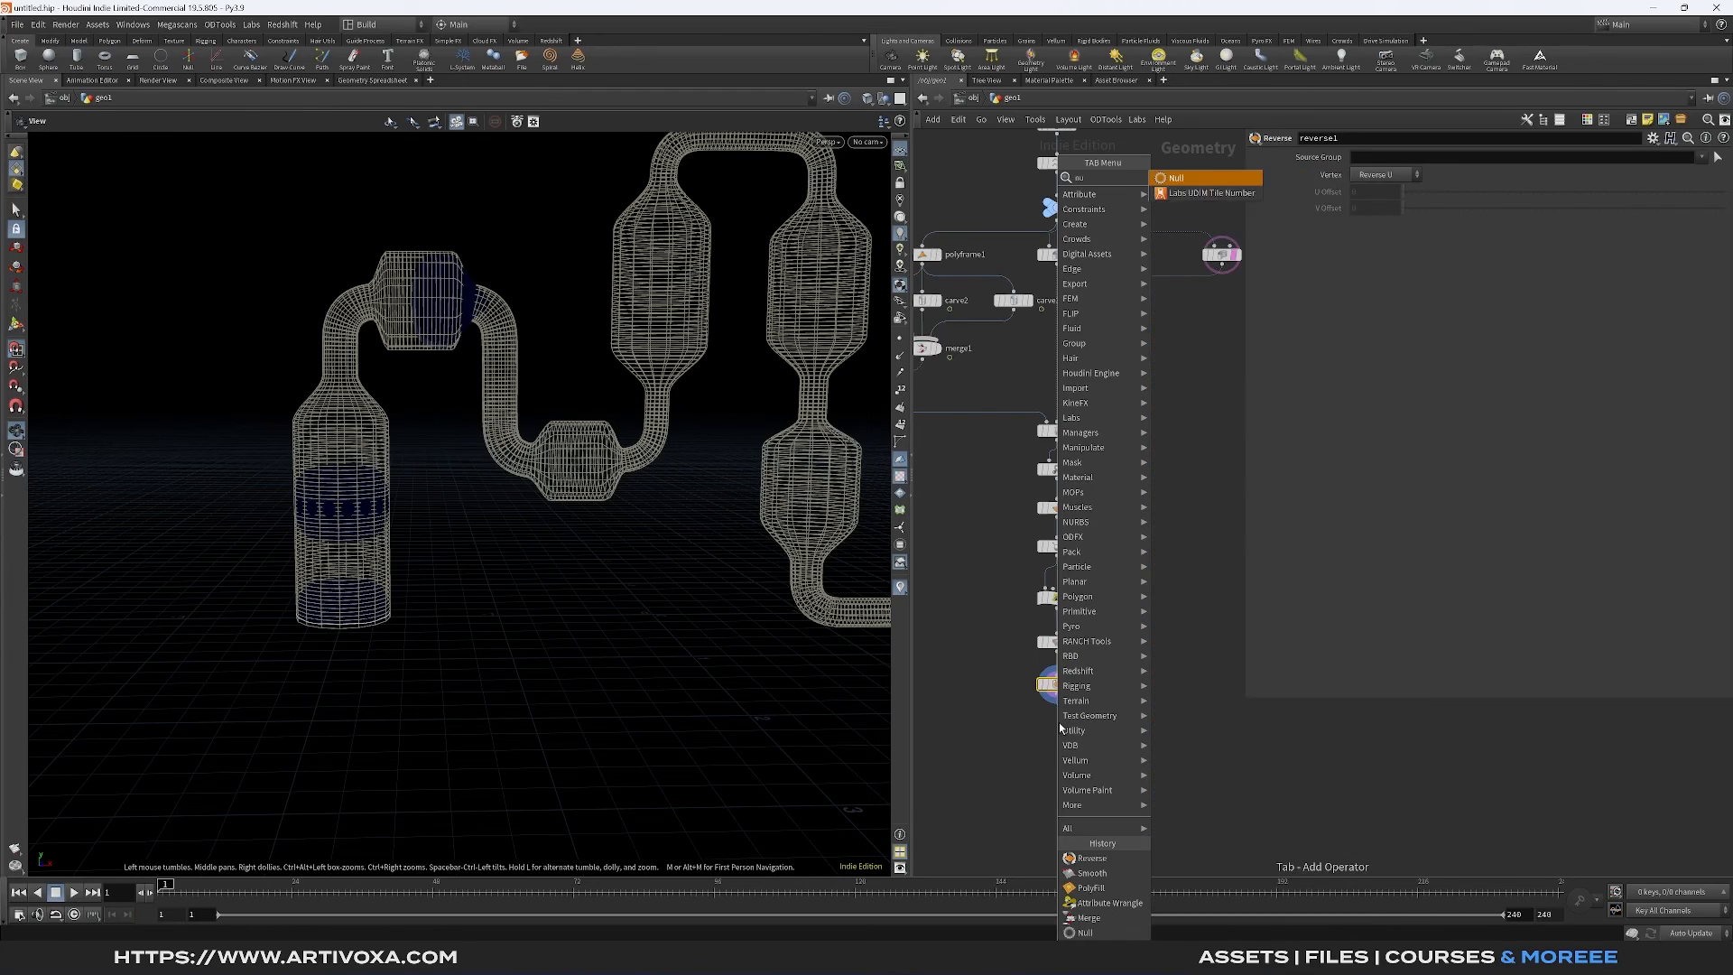
key(Return)
click(1061, 728)
click(1080, 716)
drag(1062, 728, 1062, 737)
Rename the Null below reverse1 to RNDR_BUBBLES
double_click(1089, 737)
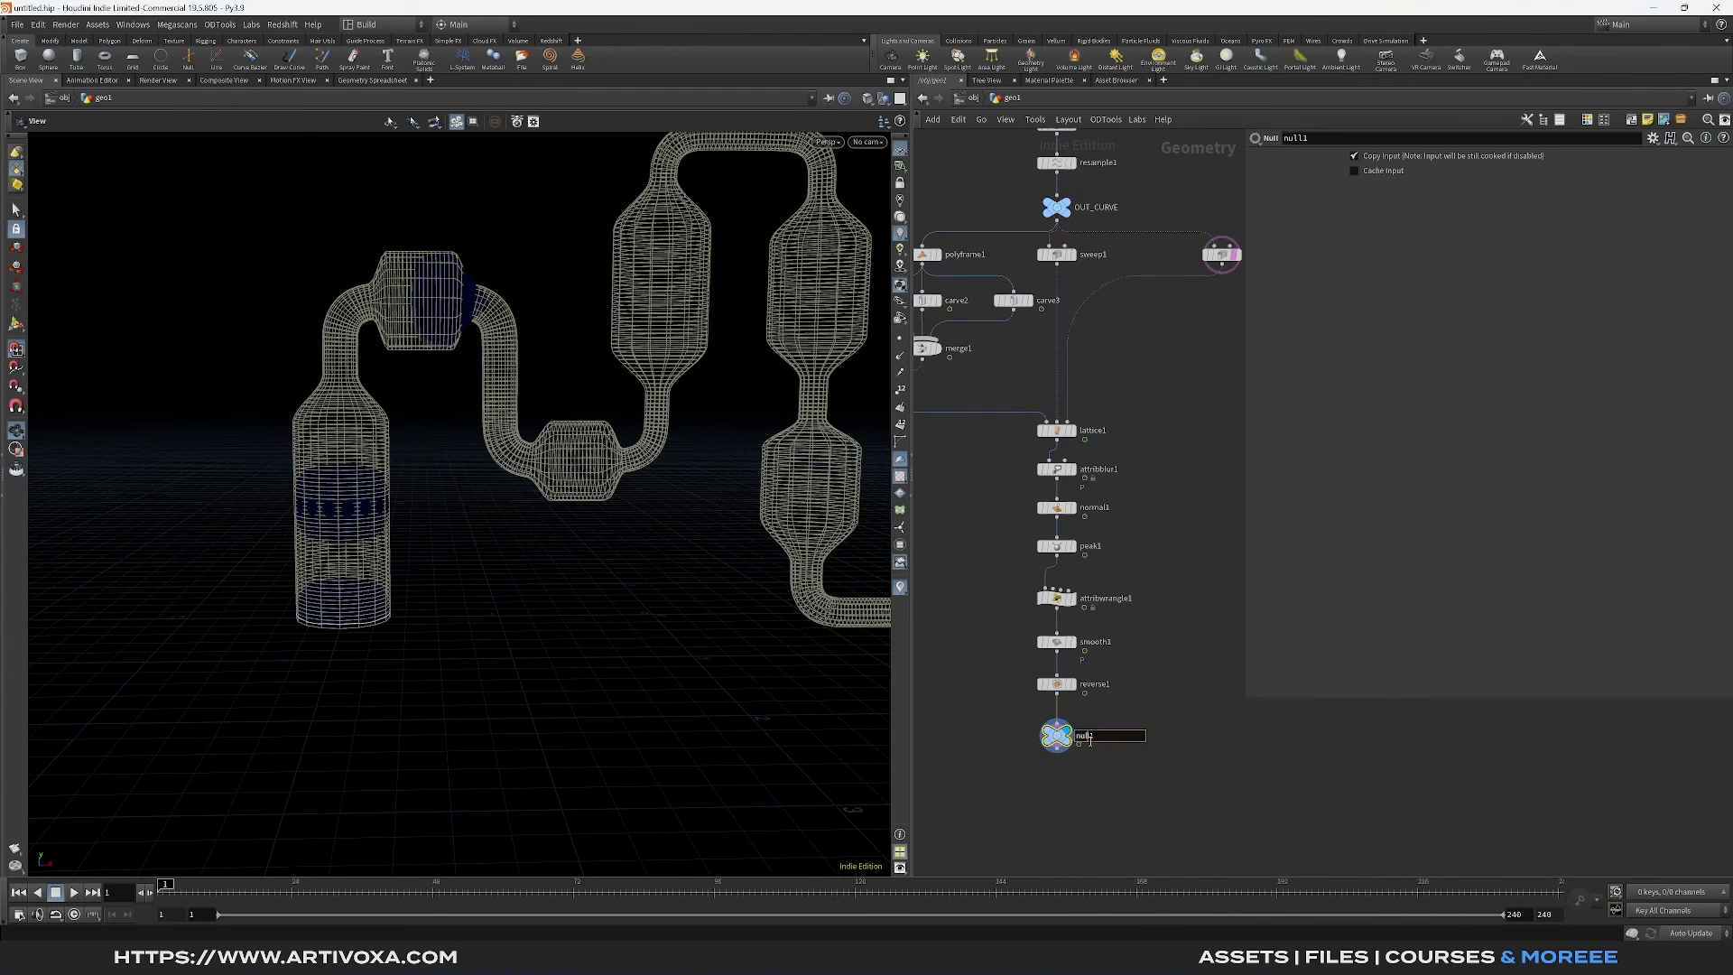
text(RNDR_BUBBLES)
key(Return)
Add a Subdivide node after sweep2, display it and turn off sweep2's template display
key(h)
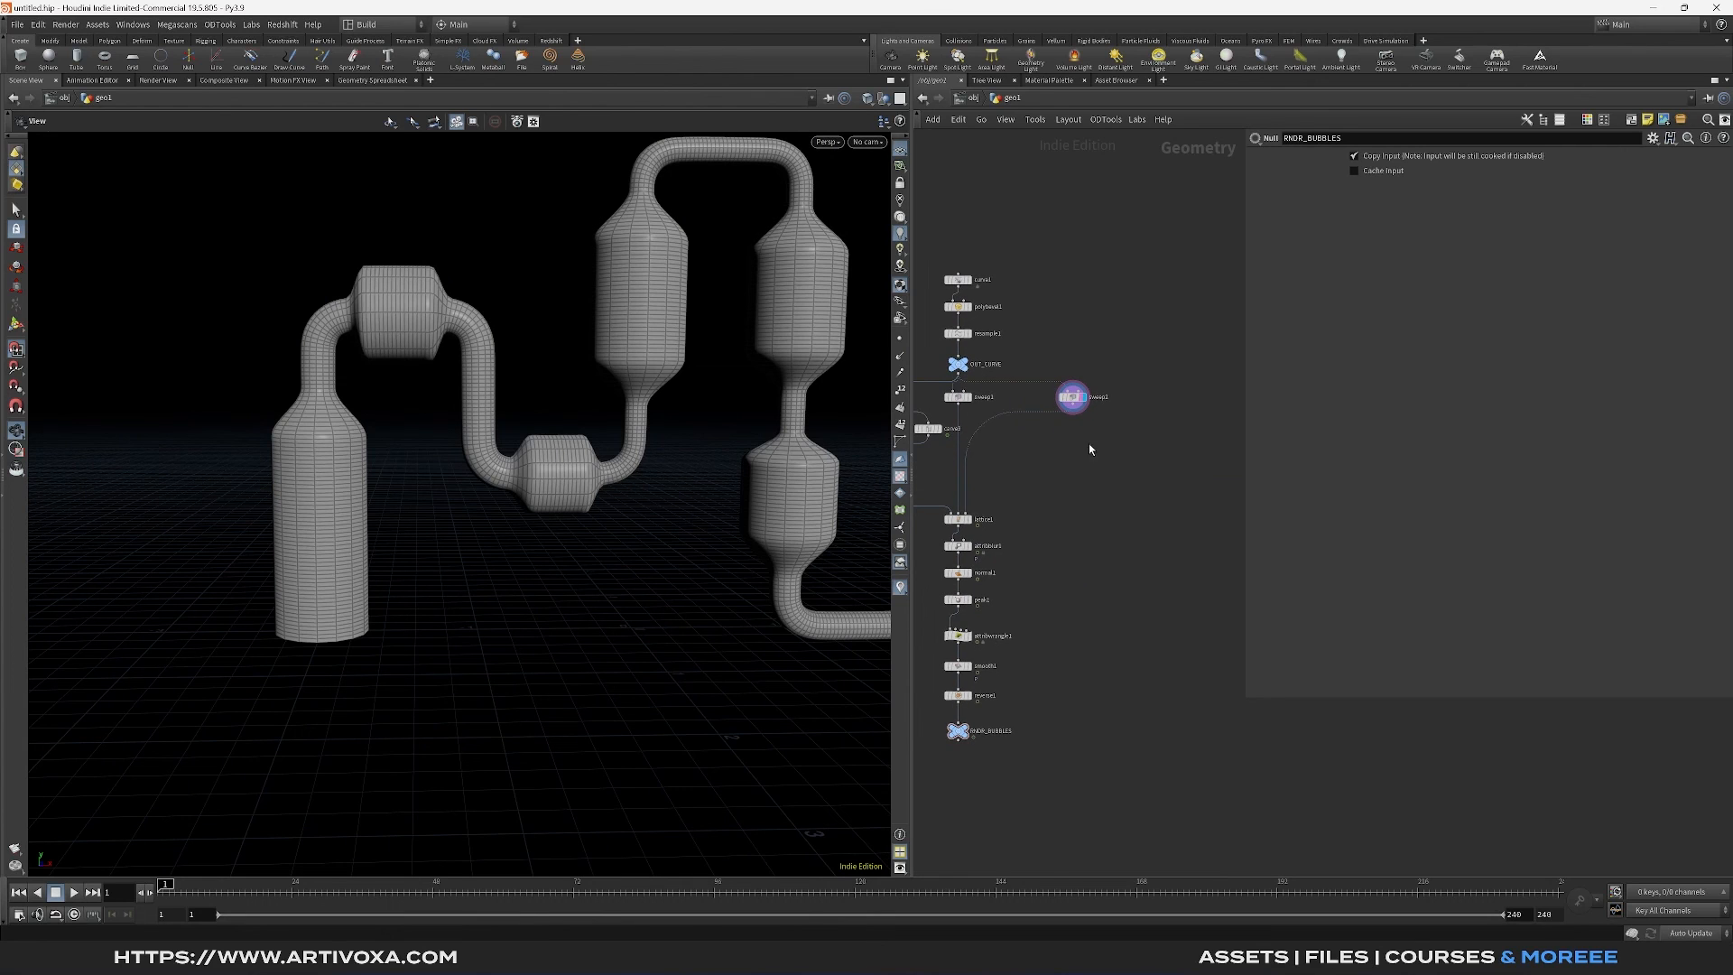
key(Tab)
key(Return)
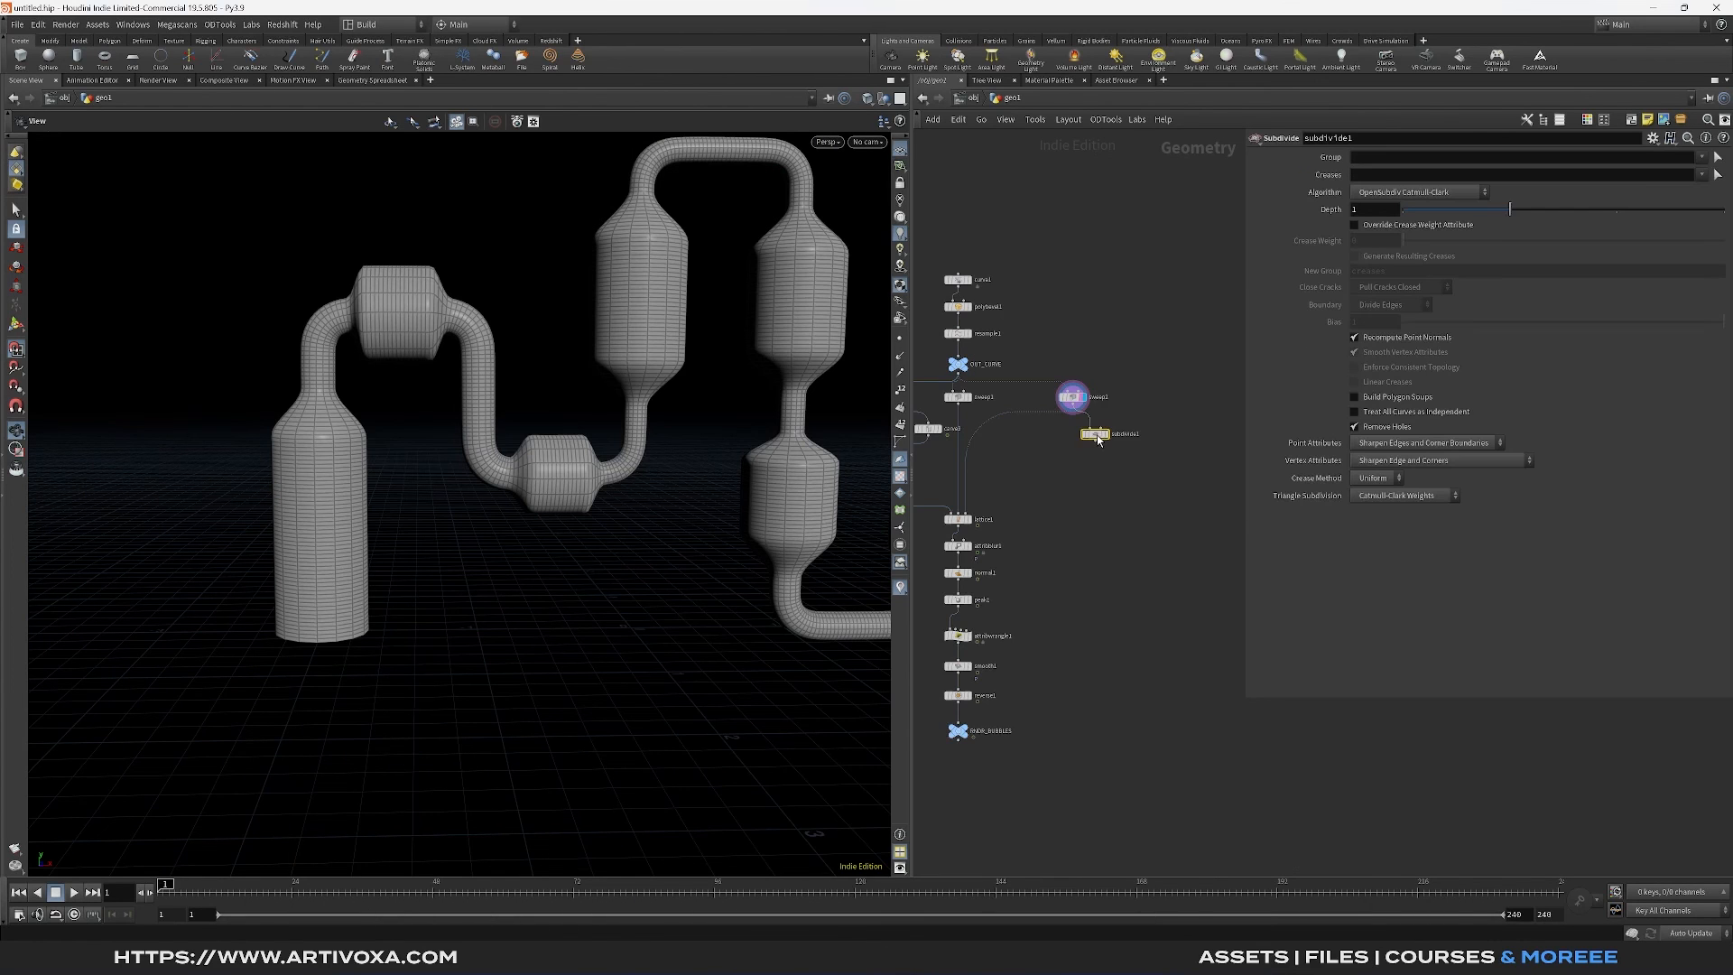
click(1136, 458)
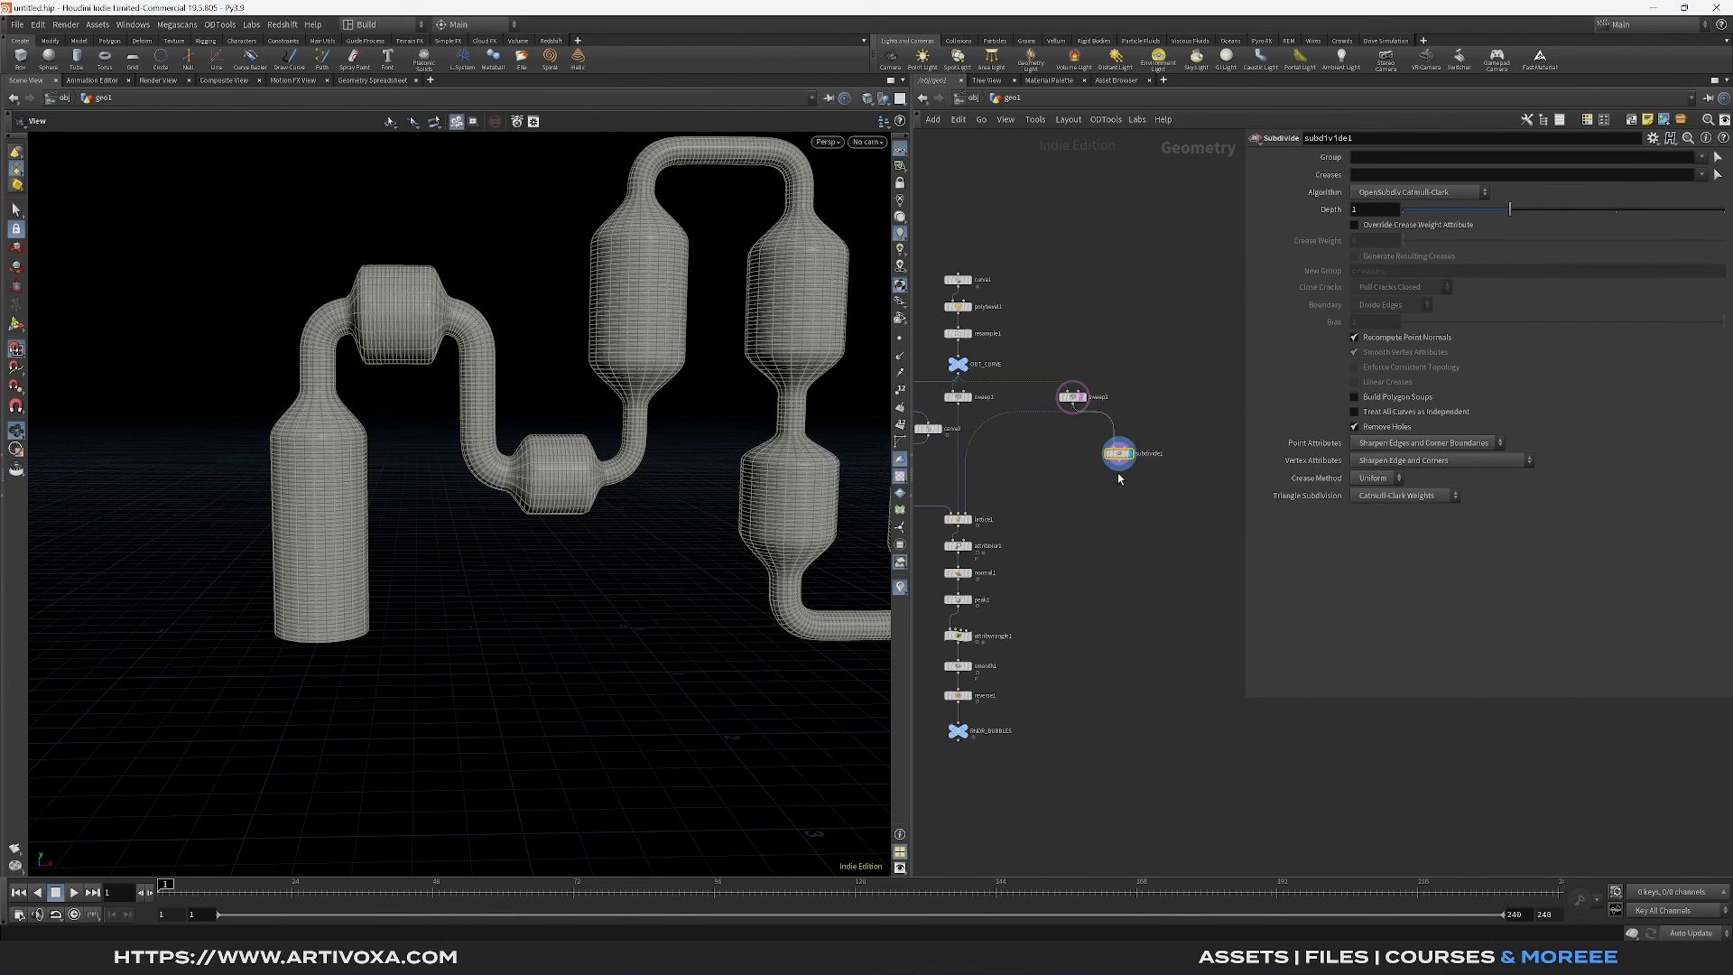
click(1065, 397)
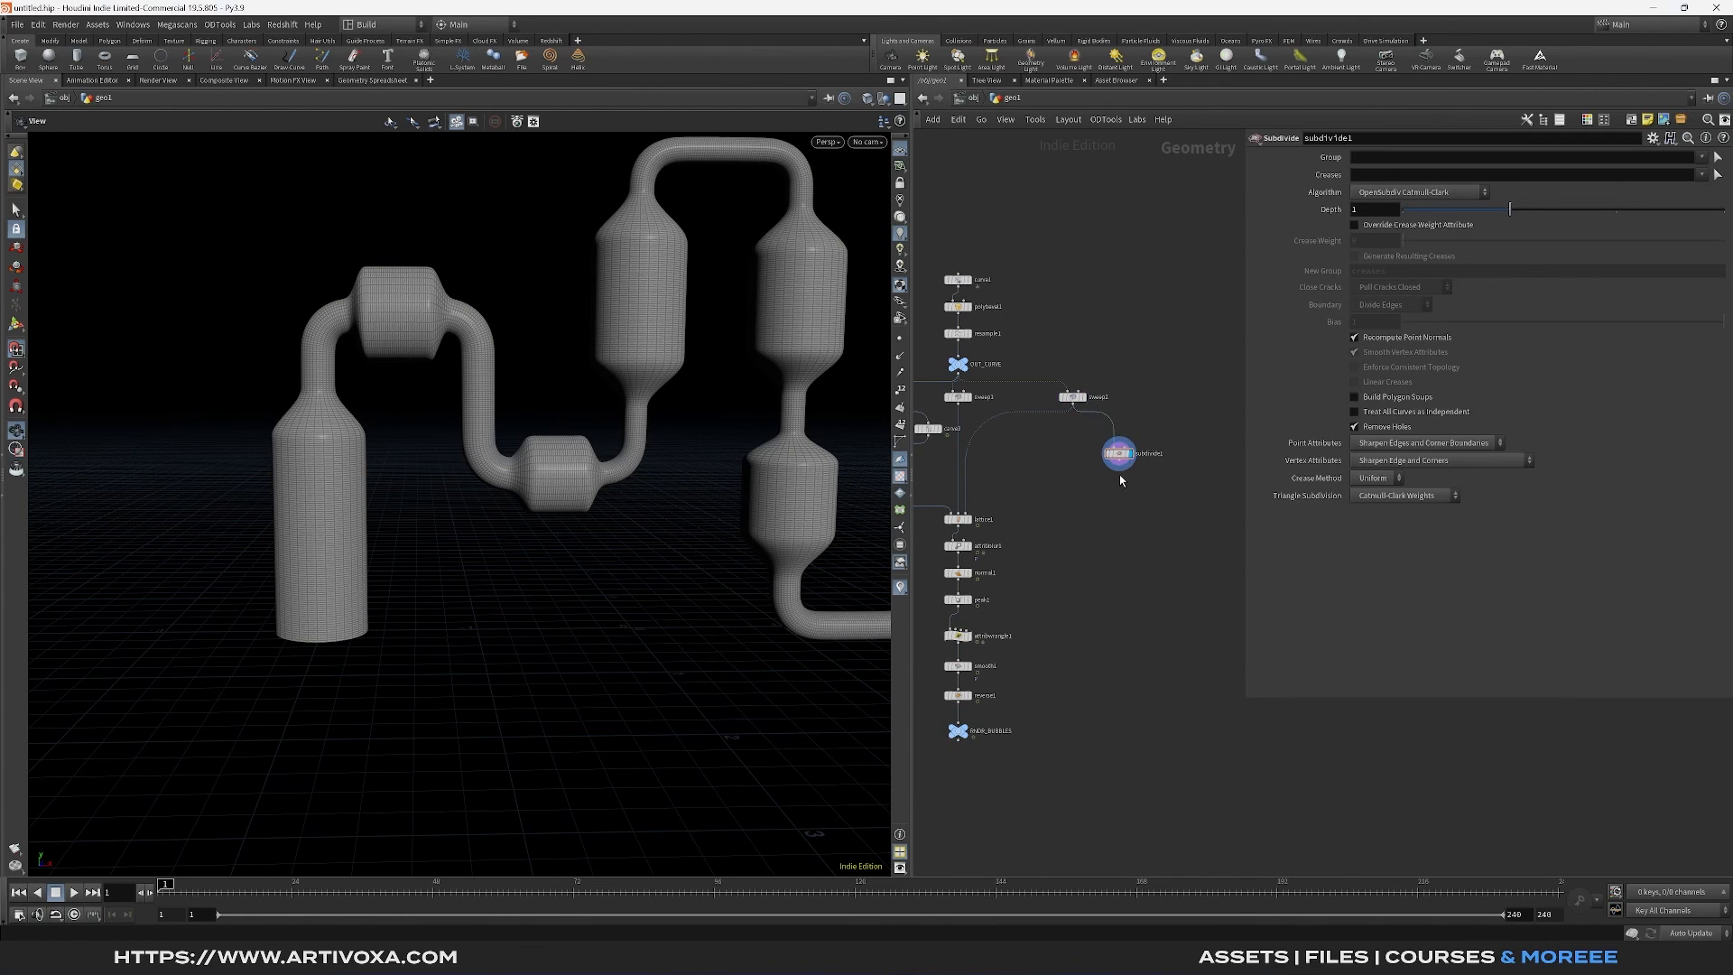
Add a Null node below subdivide1, leaving room between them for another node
key(Tab)
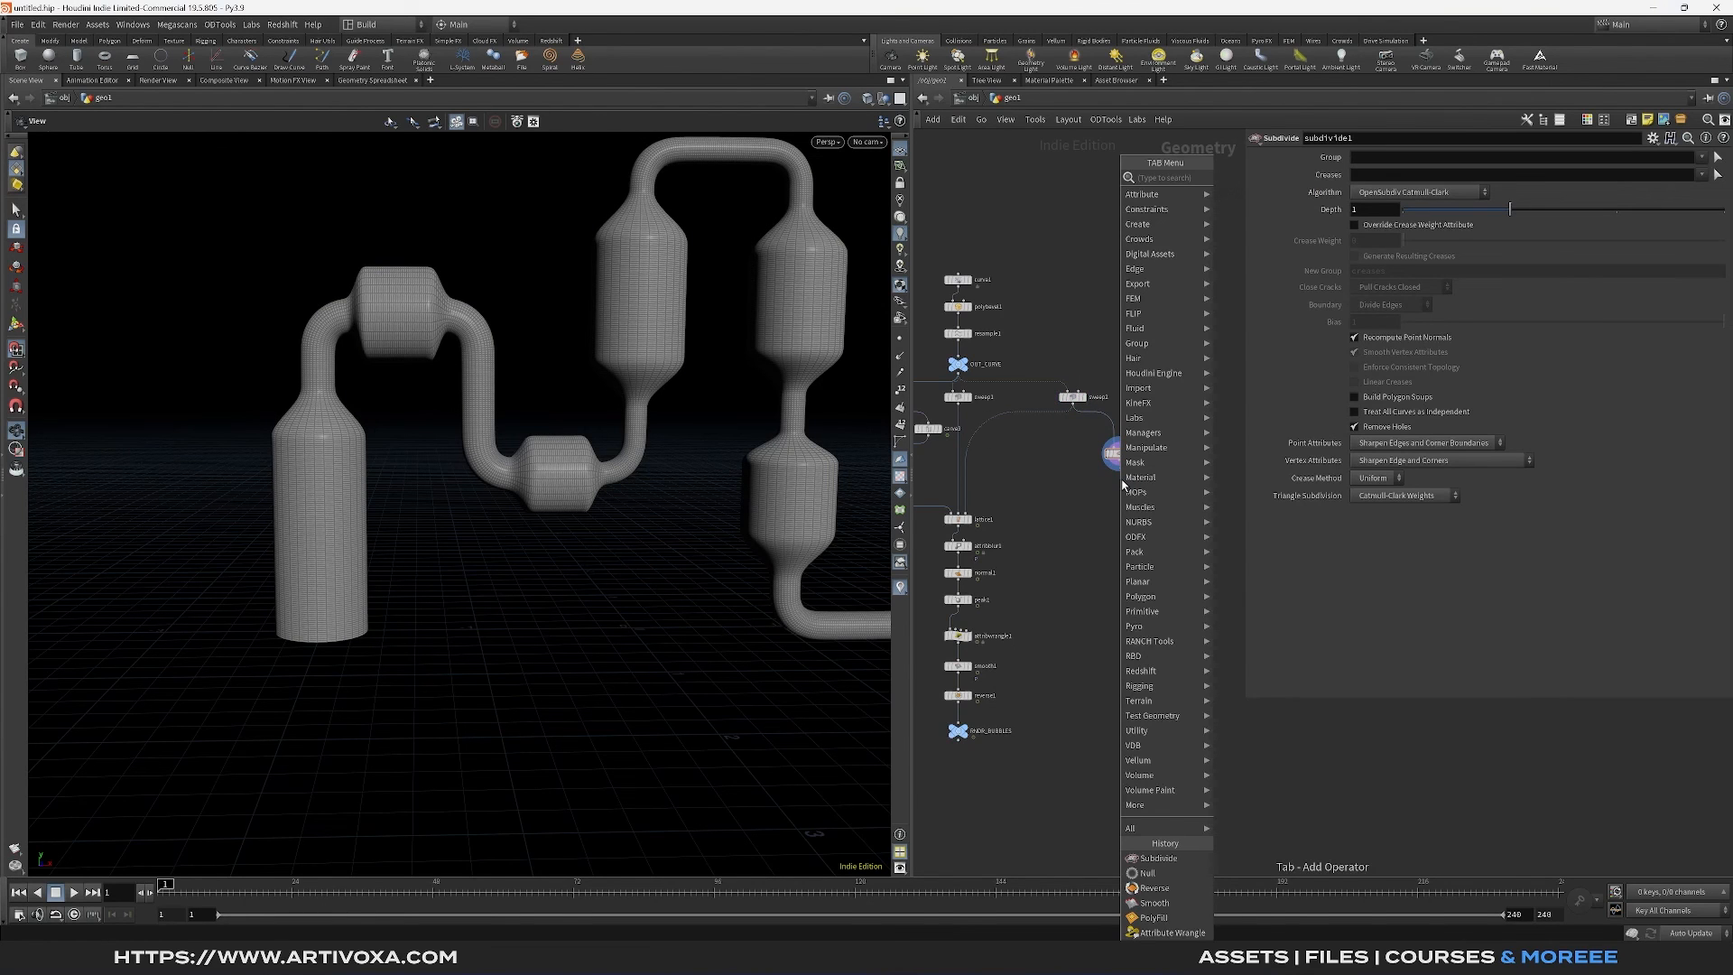
text(null)
key(Return)
click(1120, 483)
drag(1120, 483, 1120, 528)
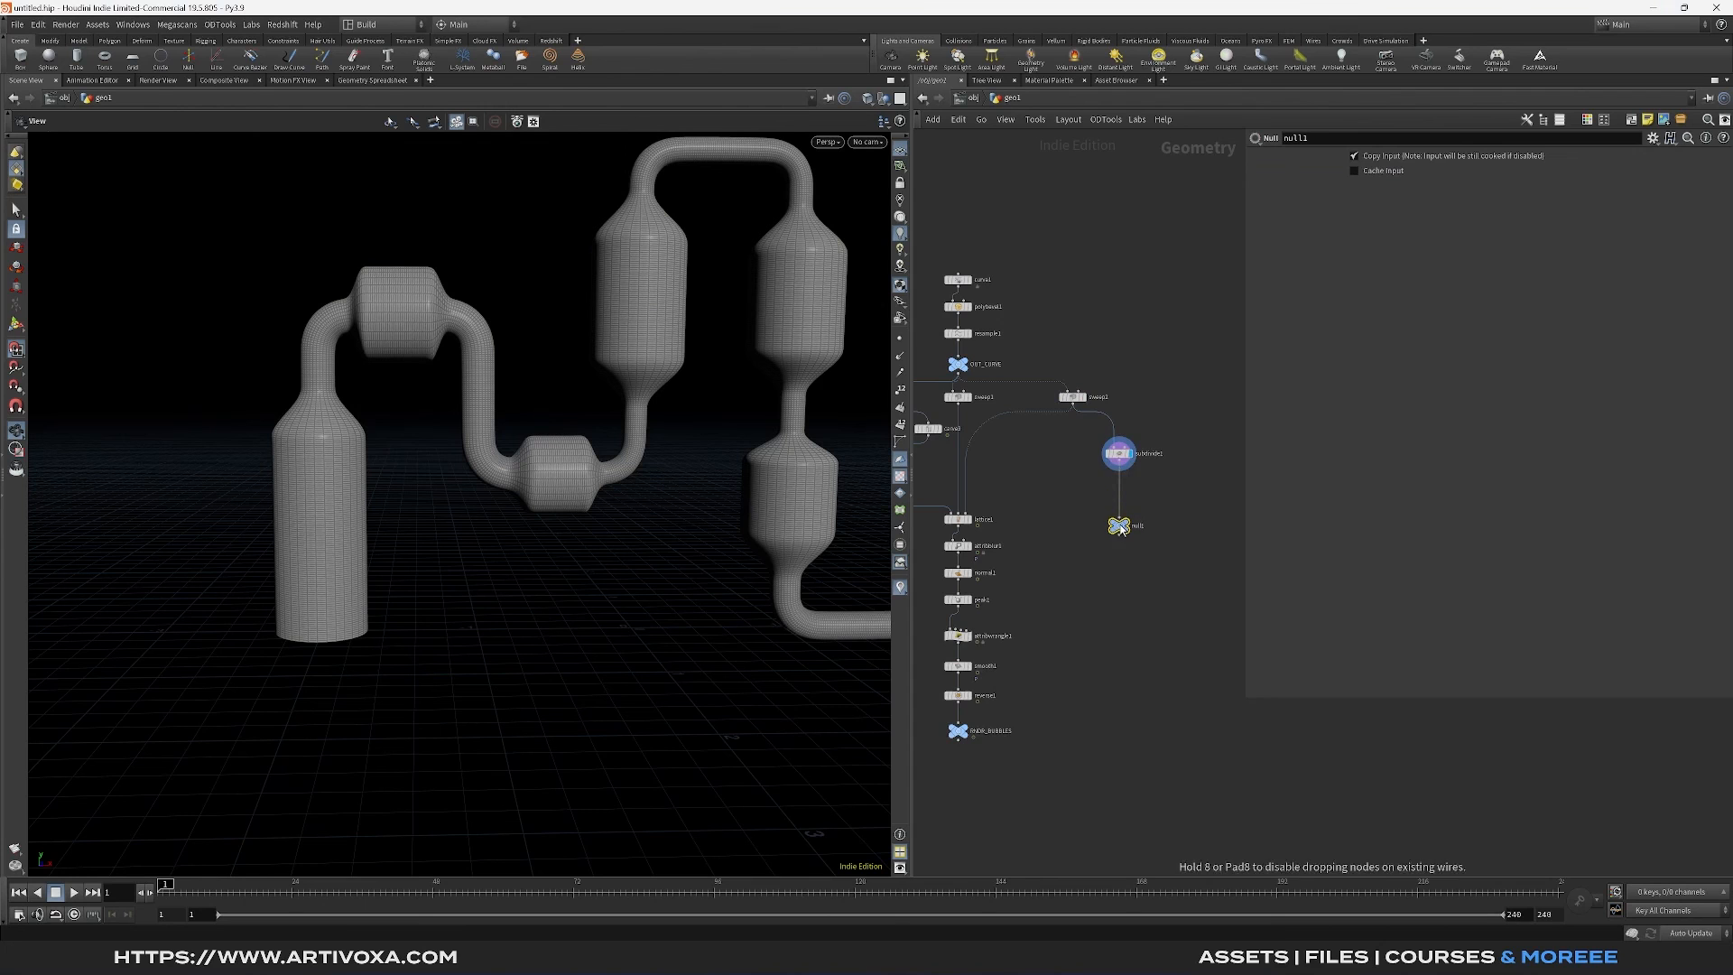
Add a PolyExtrude node fed by subdivide1 and display it
scroll(1124, 503, up, 2)
key(Tab)
text(pol)
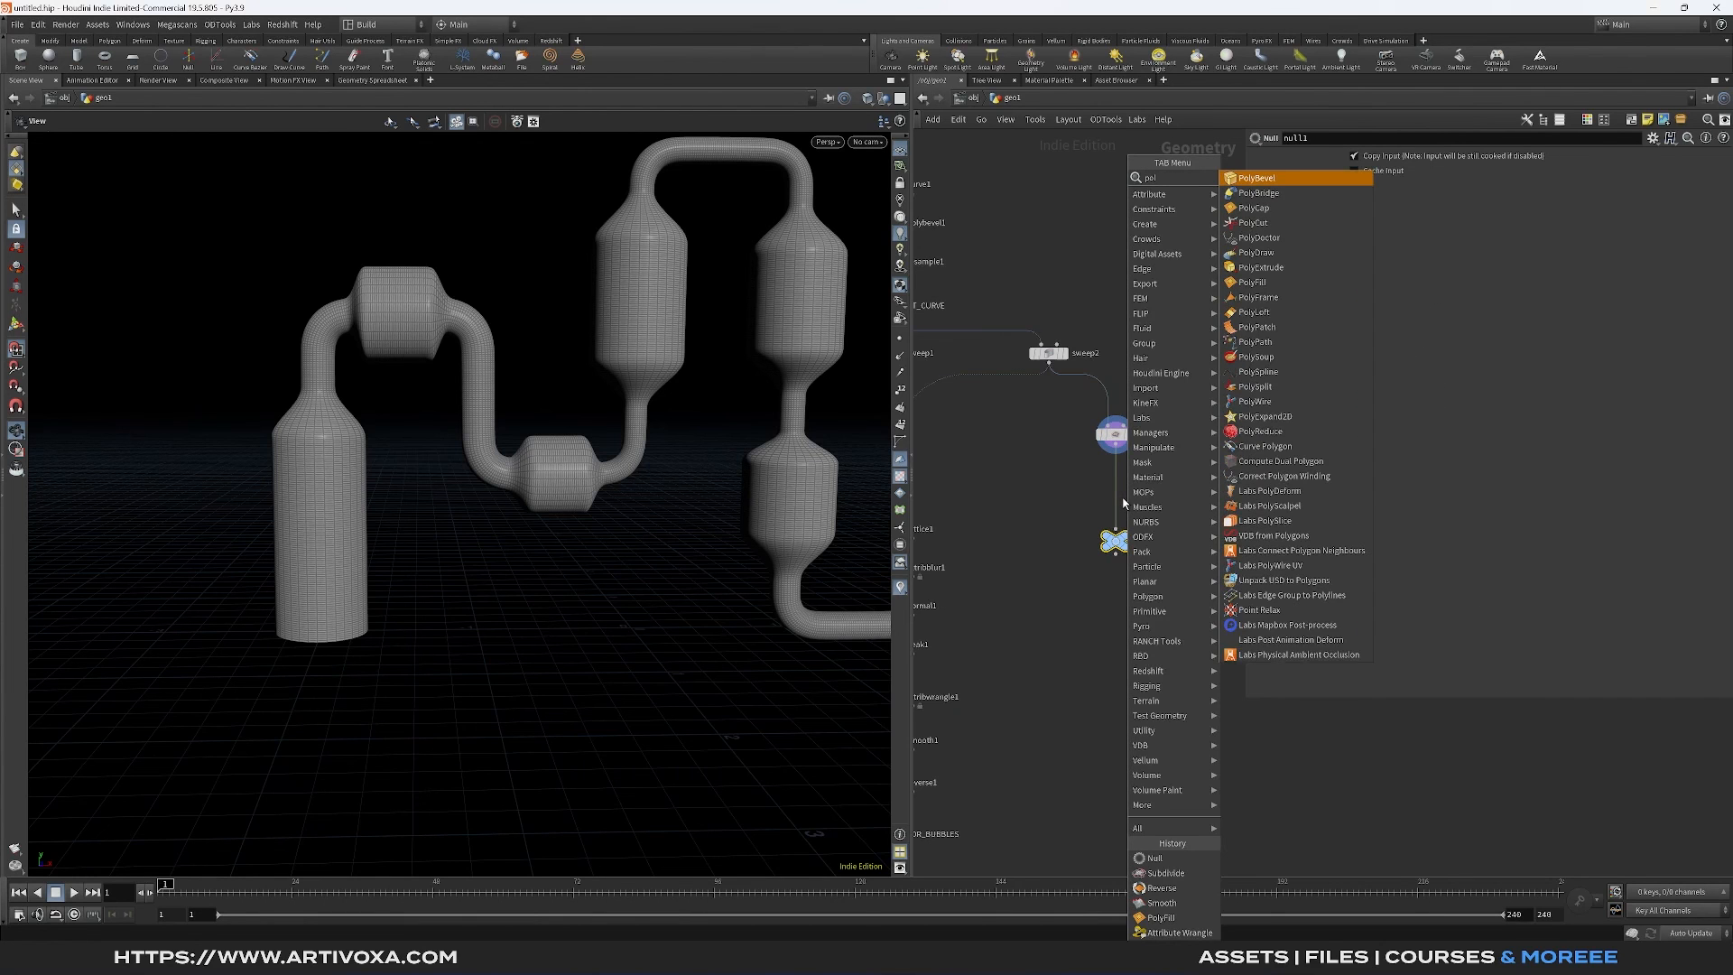
text(yex)
key(Return)
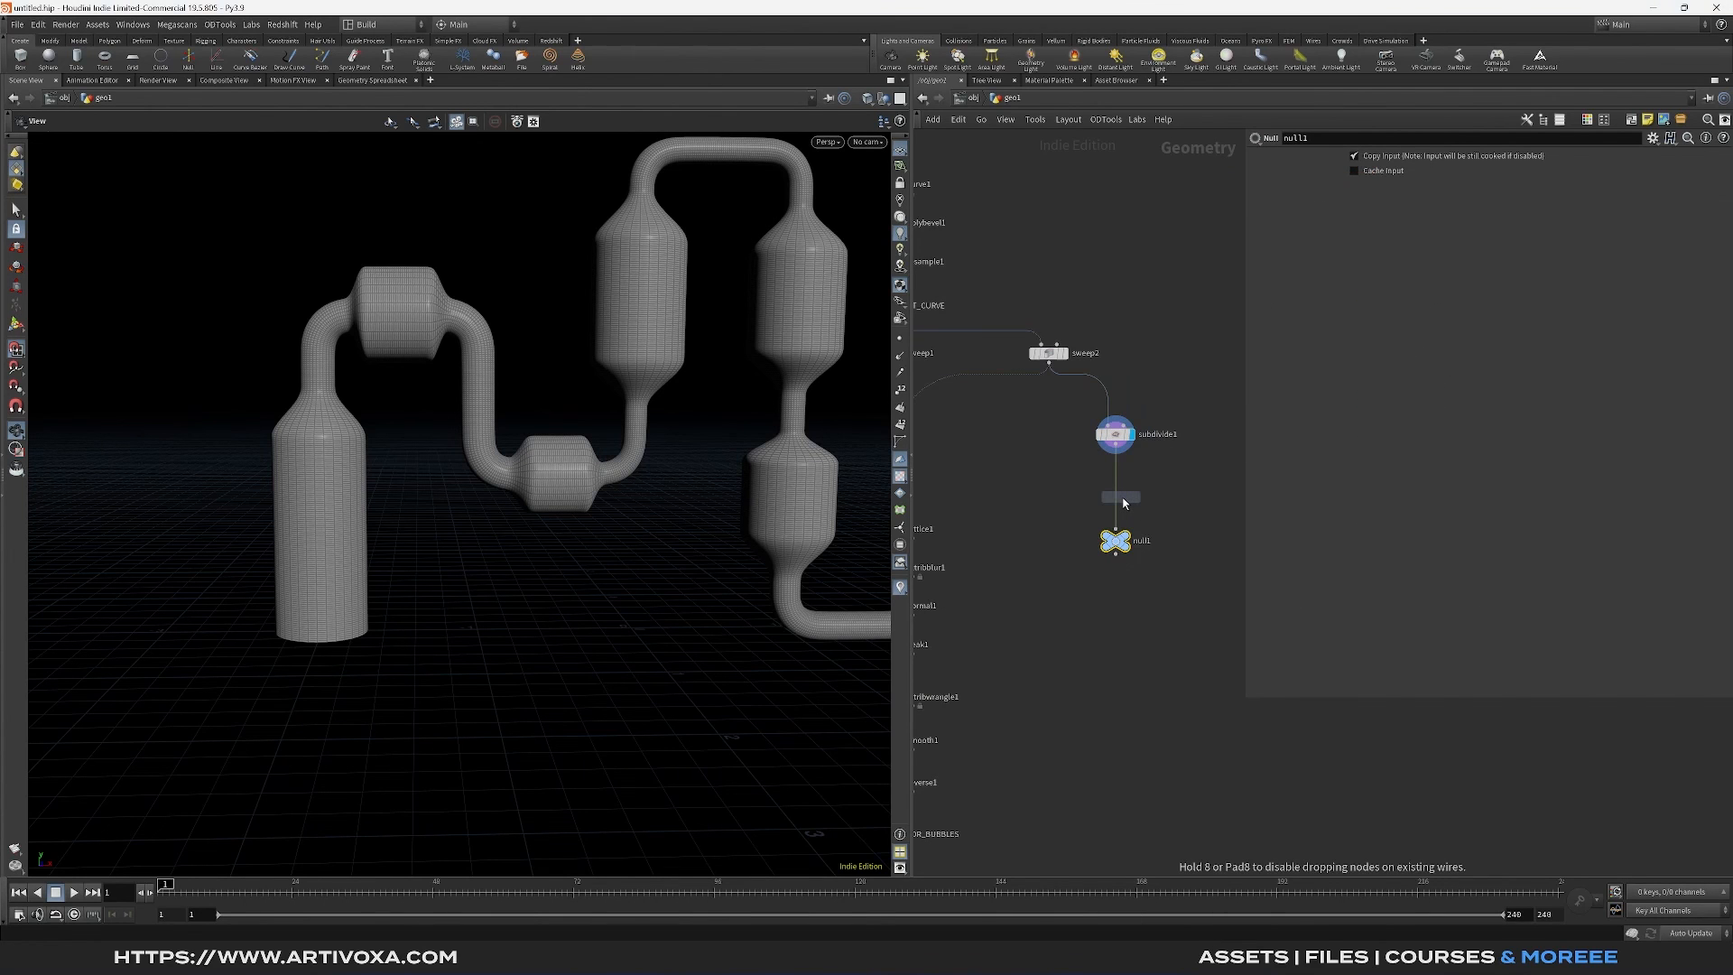
click(1165, 484)
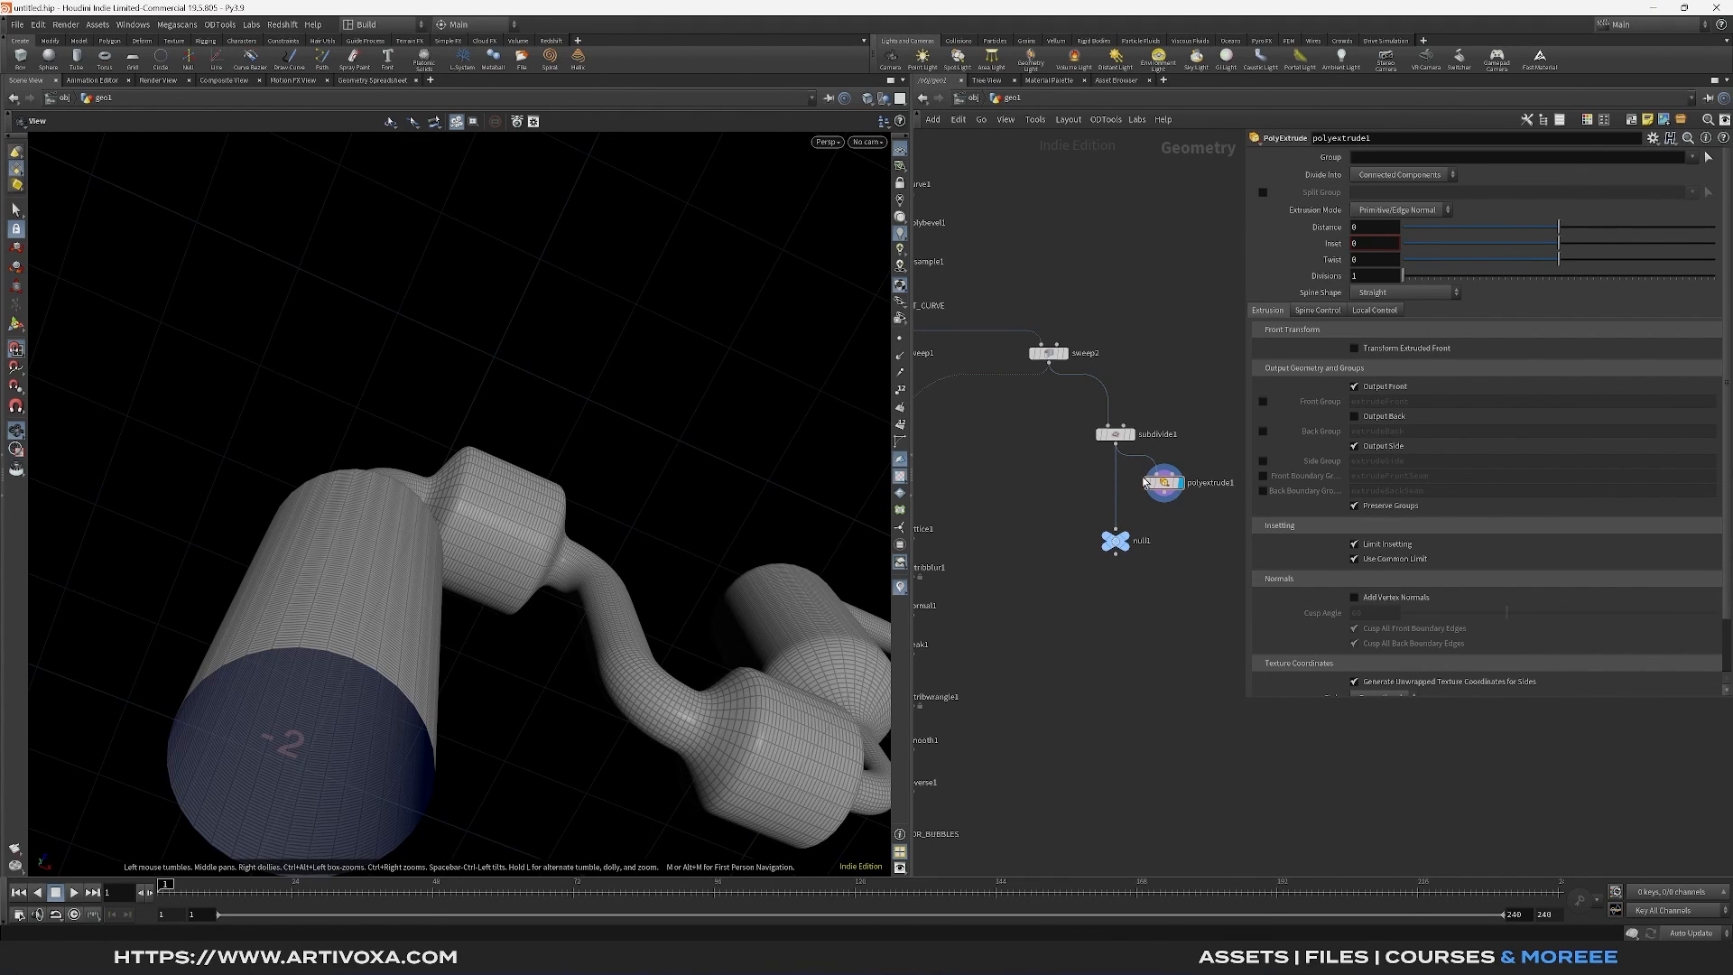
Set polyextrude1's Distance to 0.025 and enable Output Back to give the tube wall thickness
click(1381, 229)
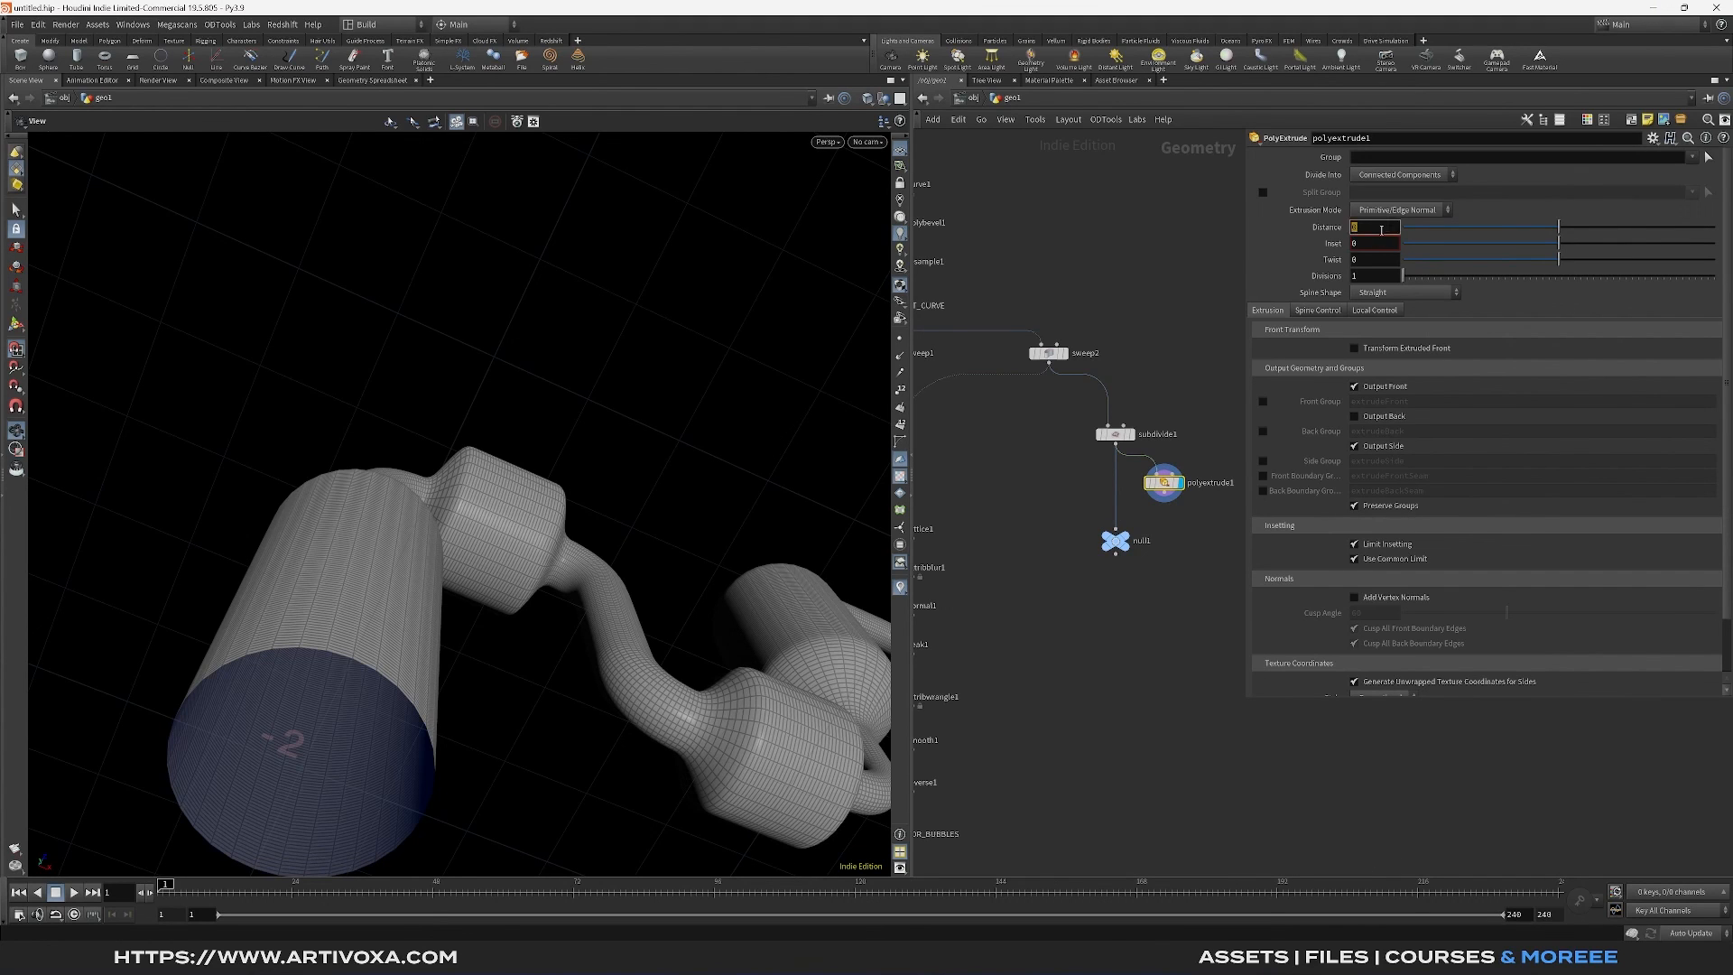
text(0.025)
key(Return)
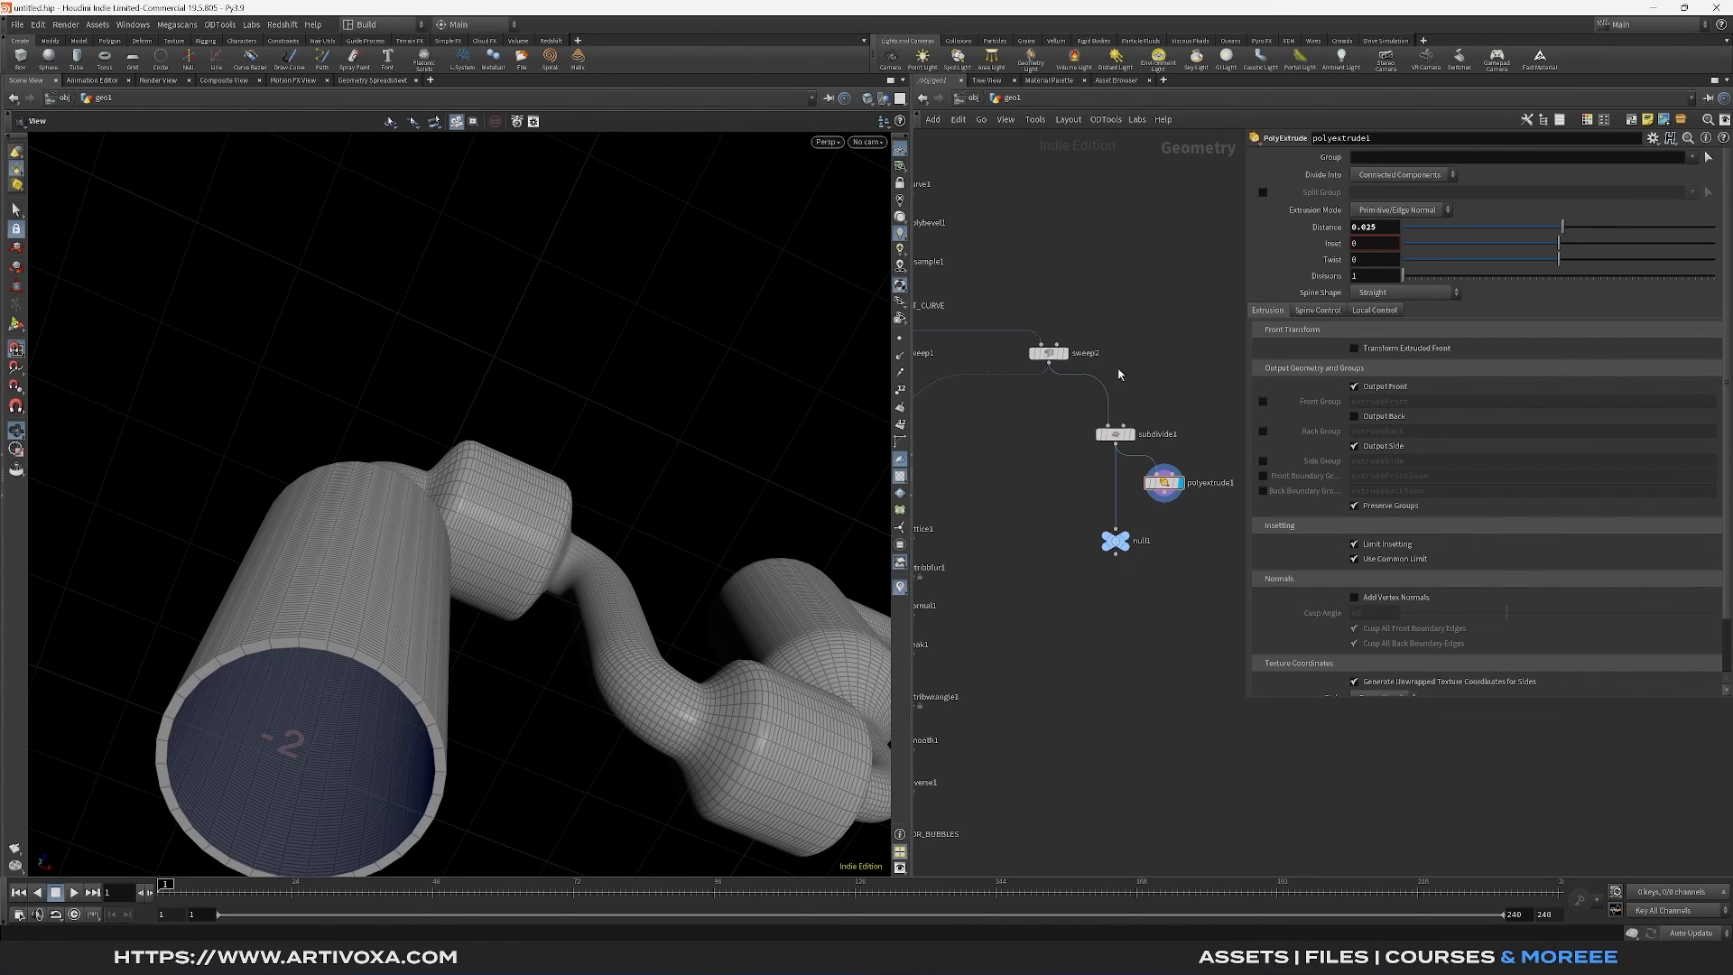
click(1354, 416)
drag(368, 547, 493, 542)
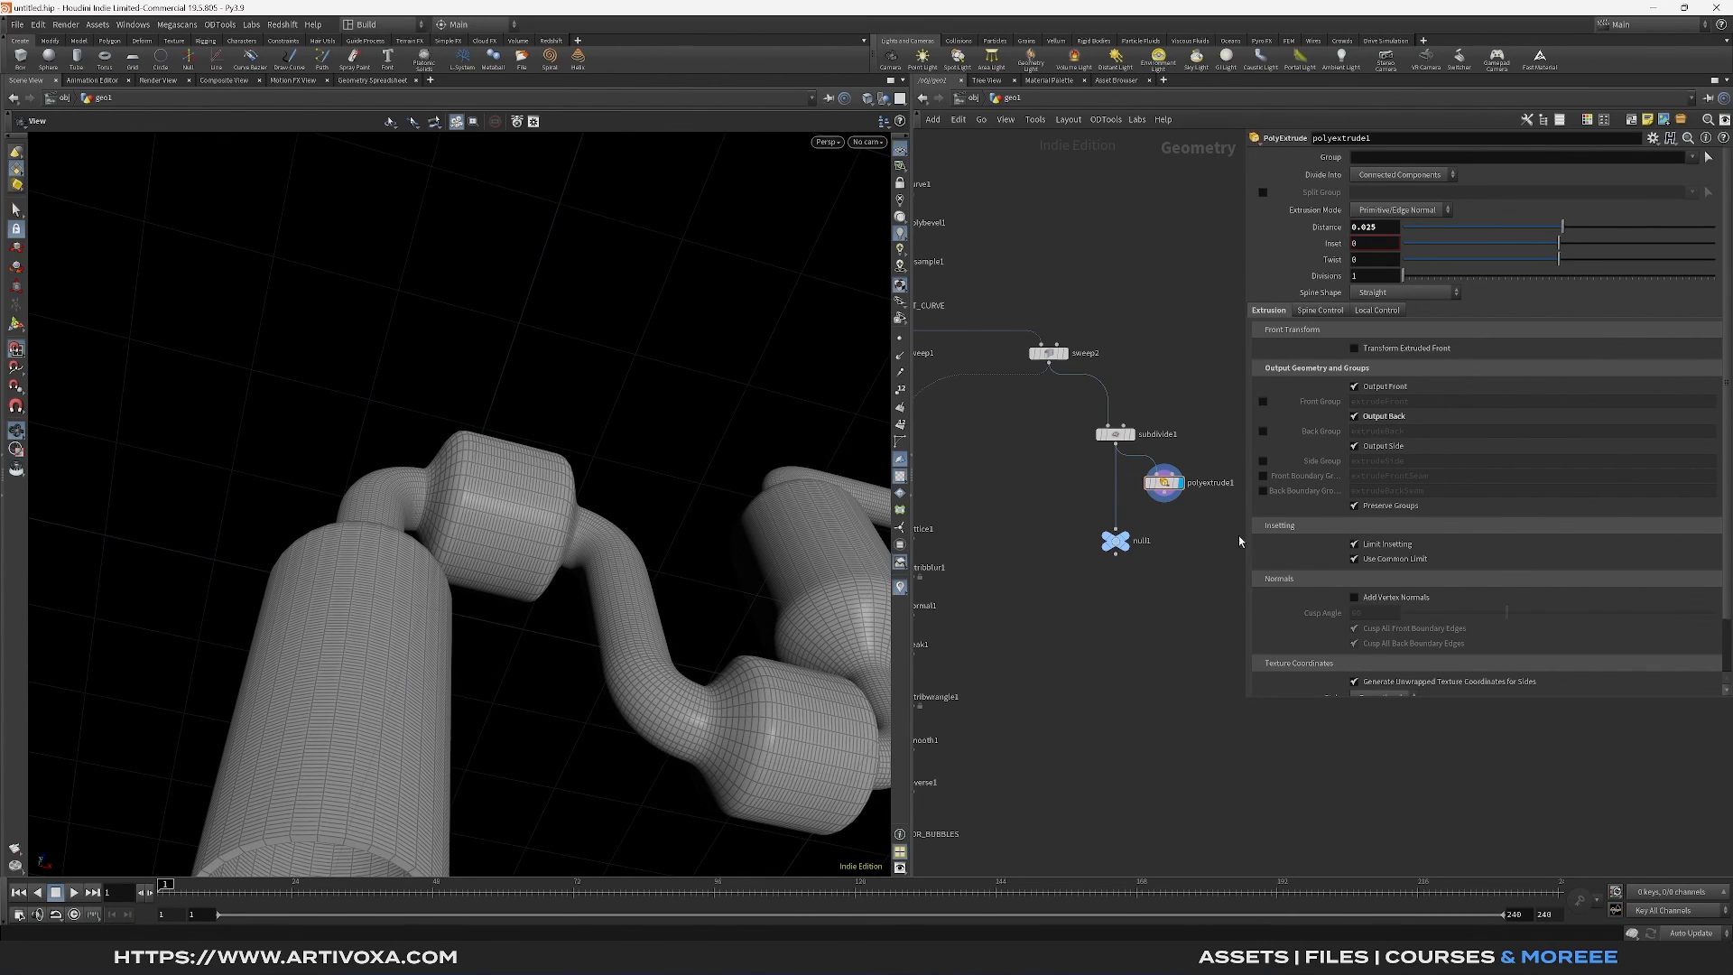
Connect the Null below polyextrude1 and rename it RNDR_TUBE
drag(1119, 547, 1162, 540)
double_click(1185, 535)
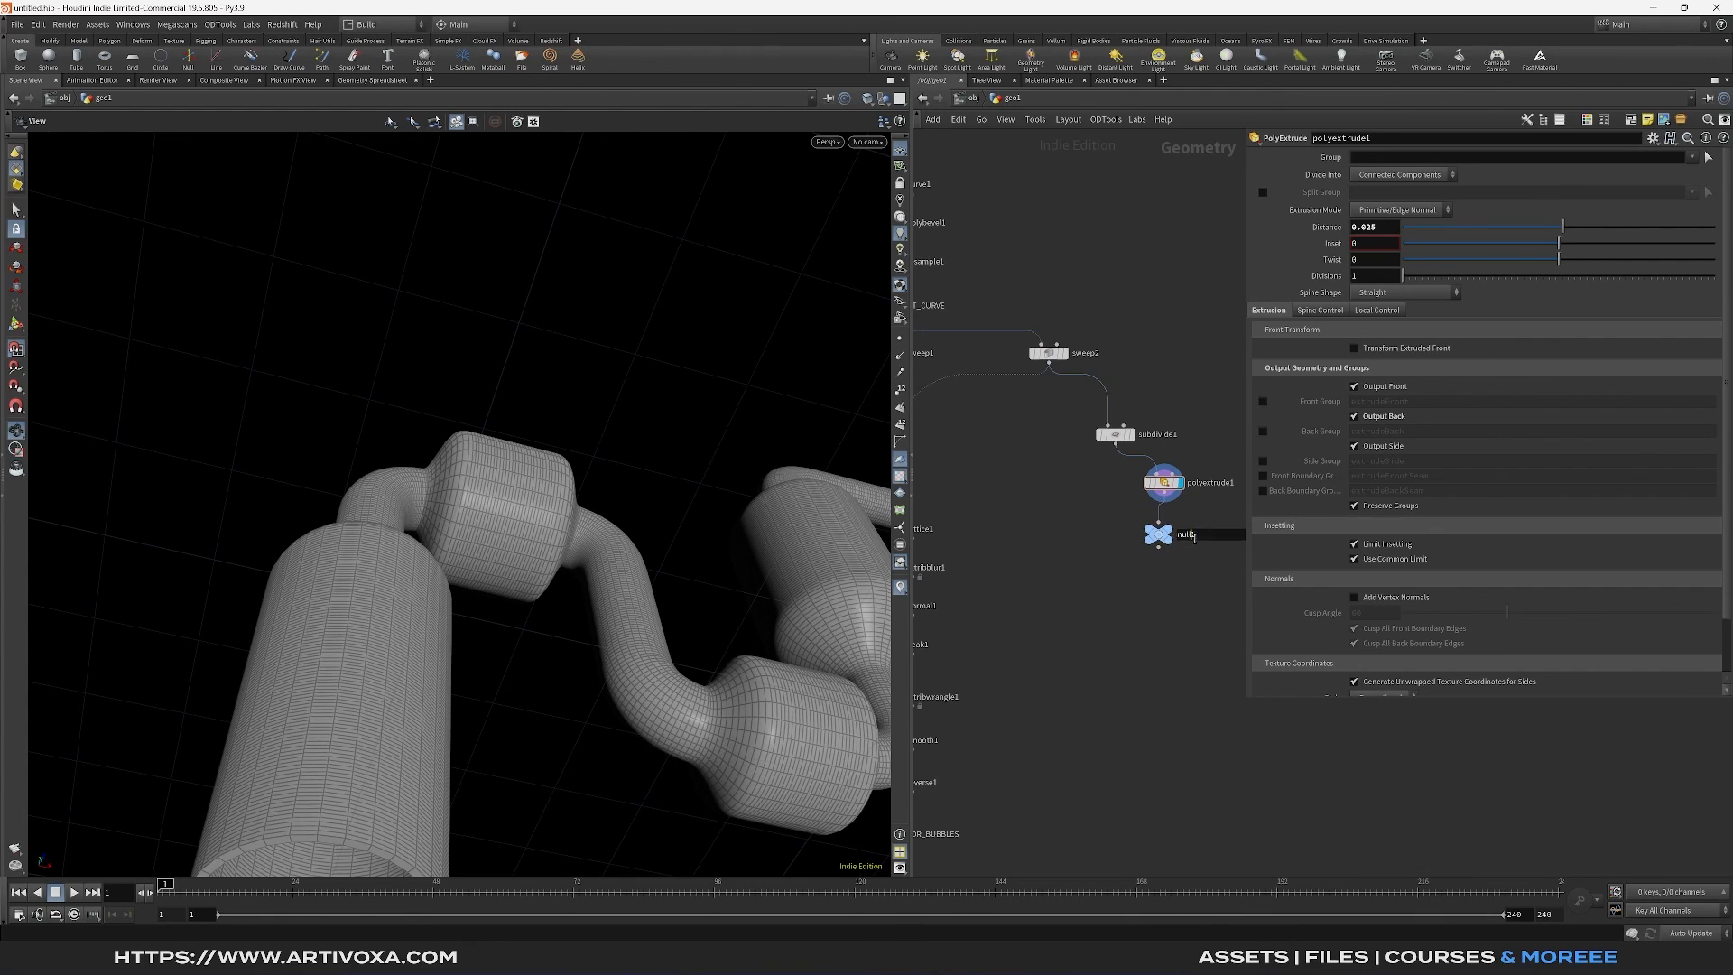
text(RNDR_TUBE)
key(Return)
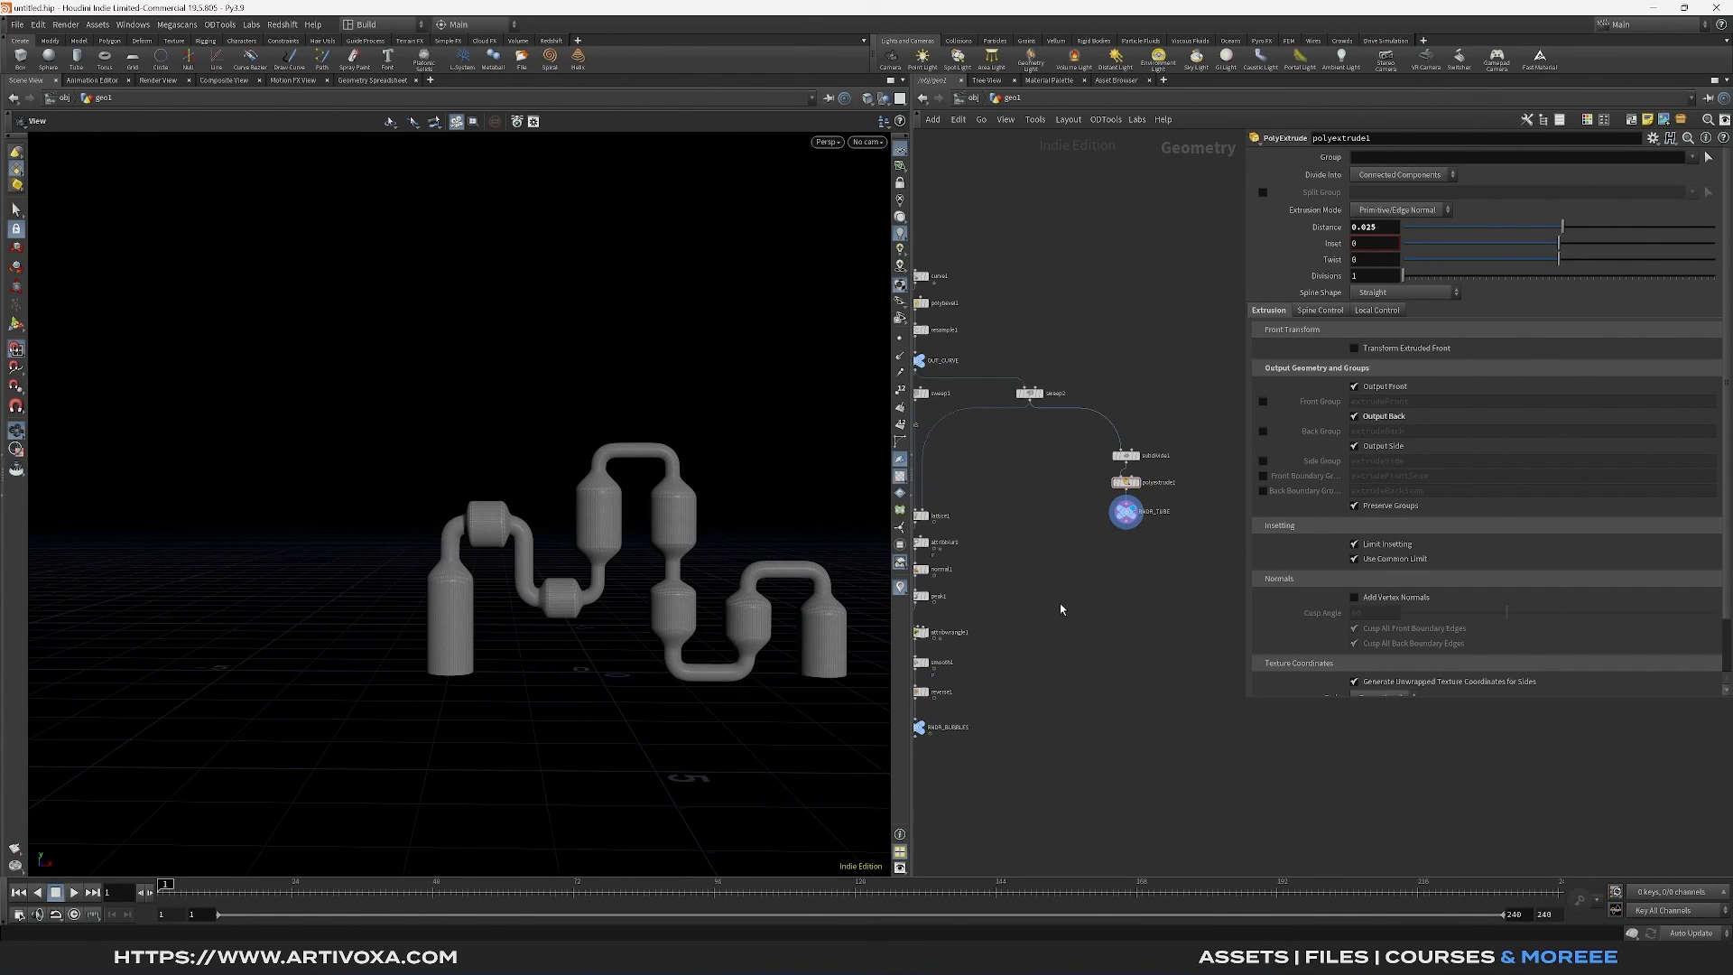
Display the RNDR_BUBBLES and RNDR_TUBE outputs in turn to examine the bubbles and the tube separately
middle_drag(1071, 590, 1110, 576)
drag(1110, 561, 1193, 495)
middle_drag(1025, 685, 1079, 676)
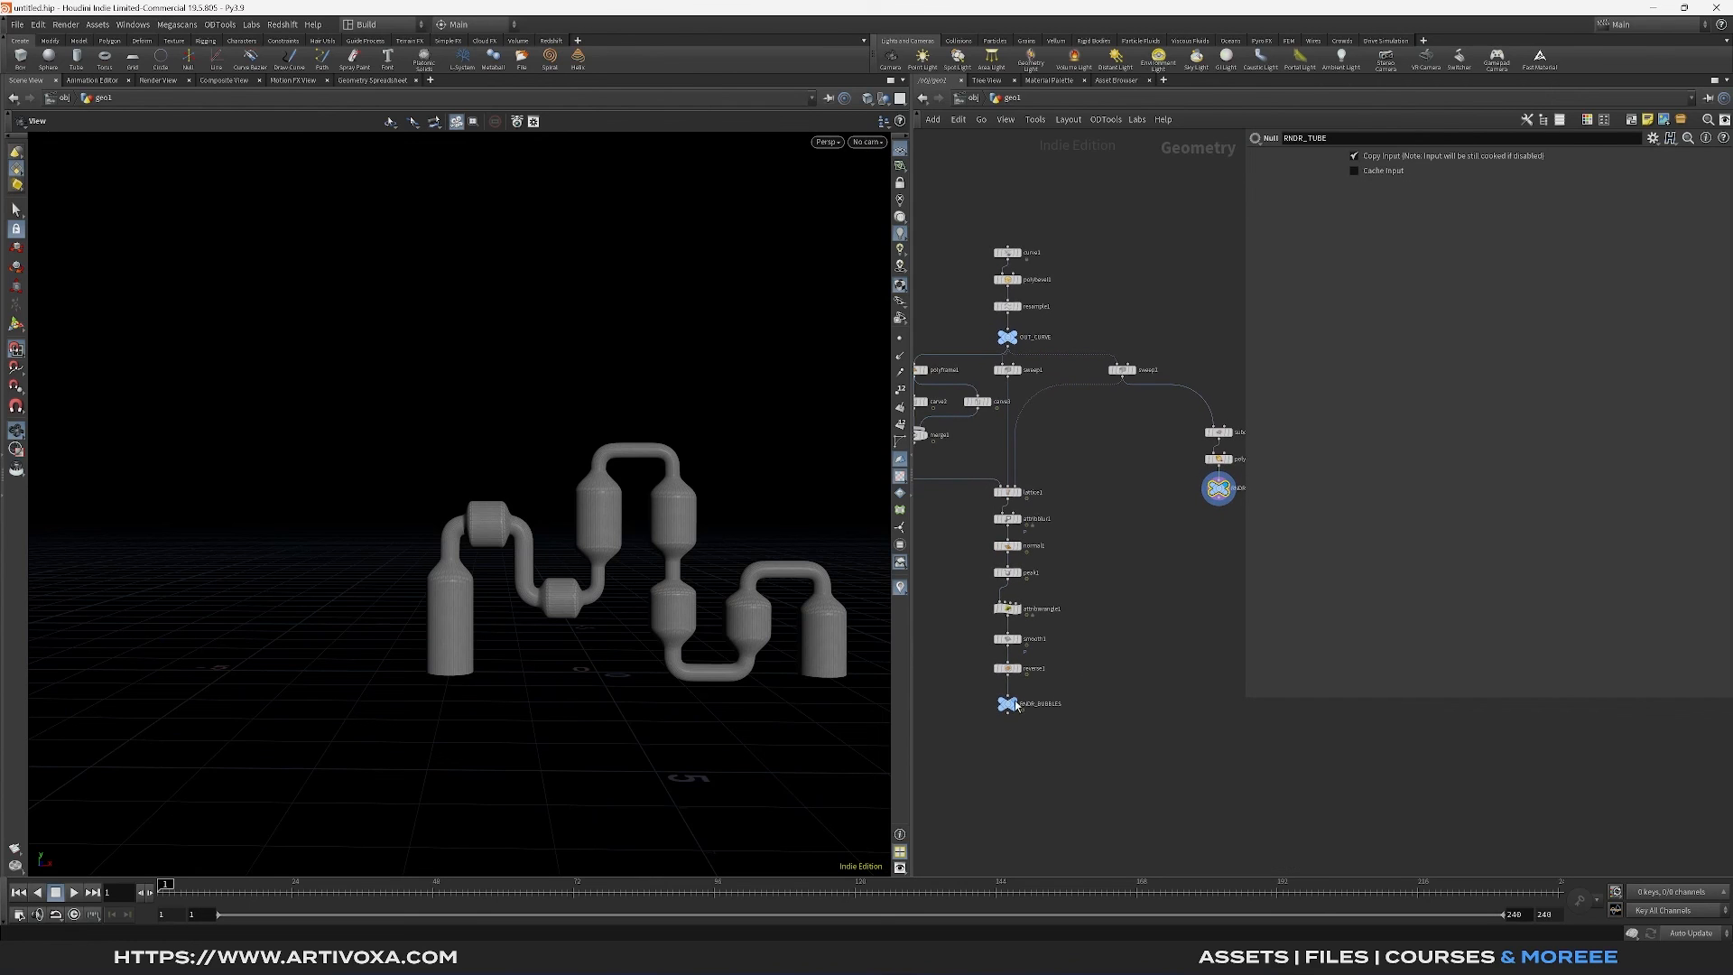
click(1017, 705)
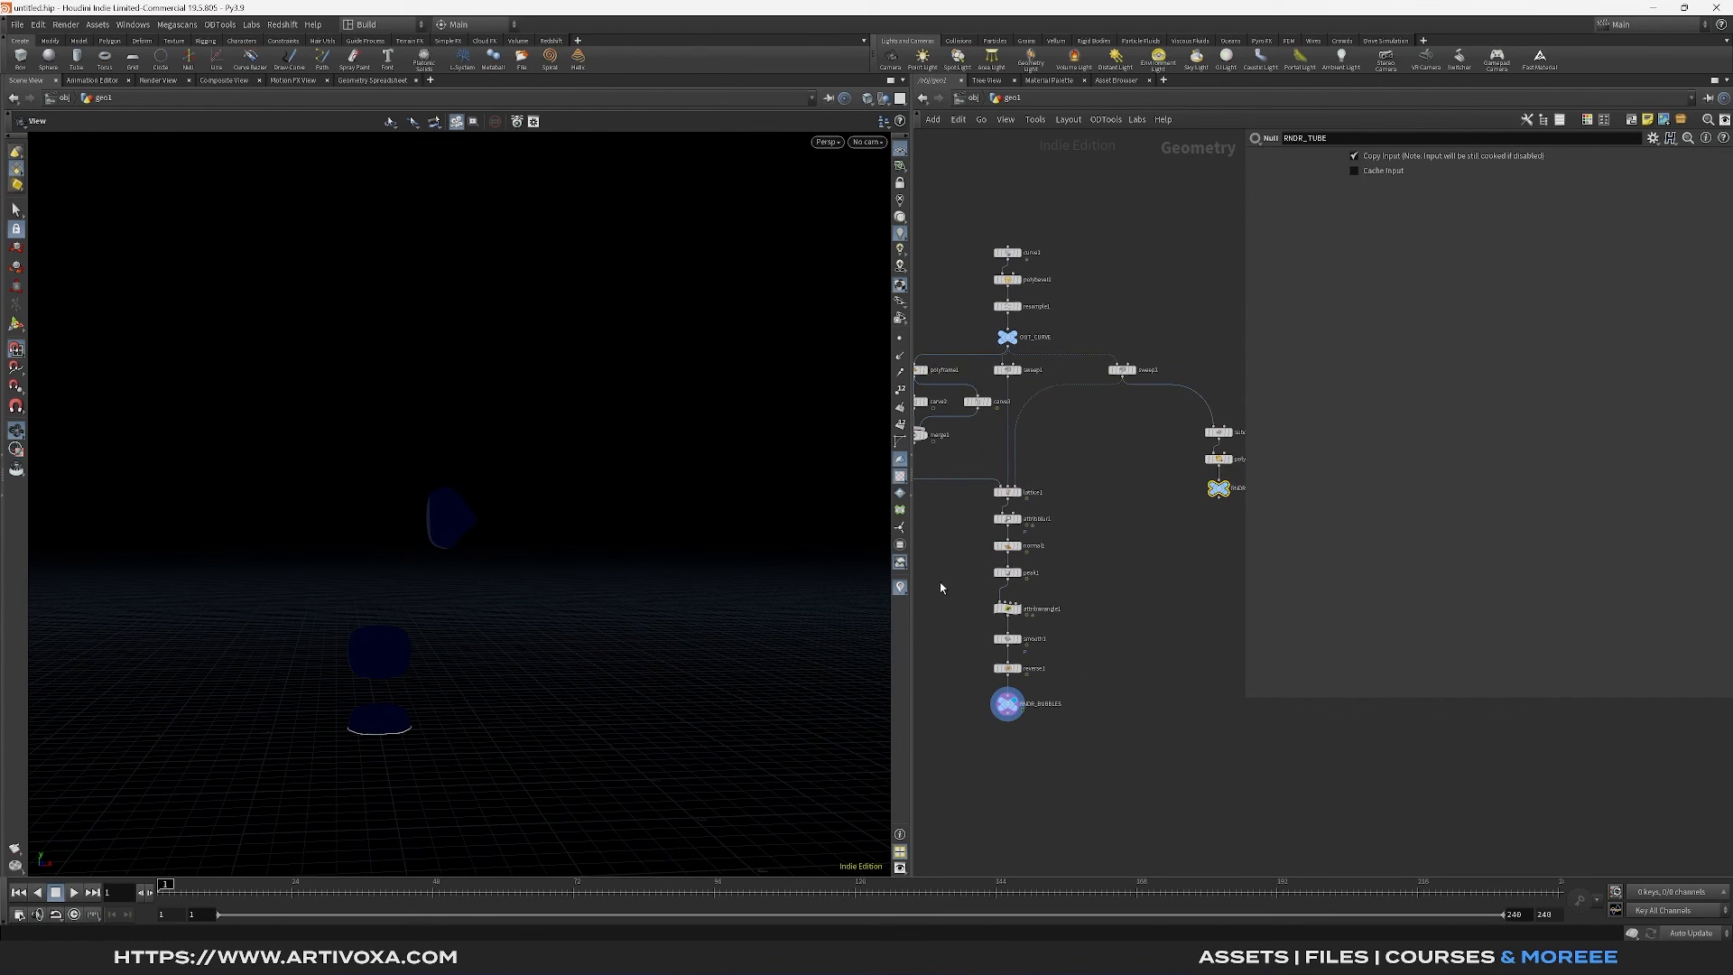
scroll(1154, 541, up, 4)
click(1220, 444)
scroll(1085, 610, down, 5)
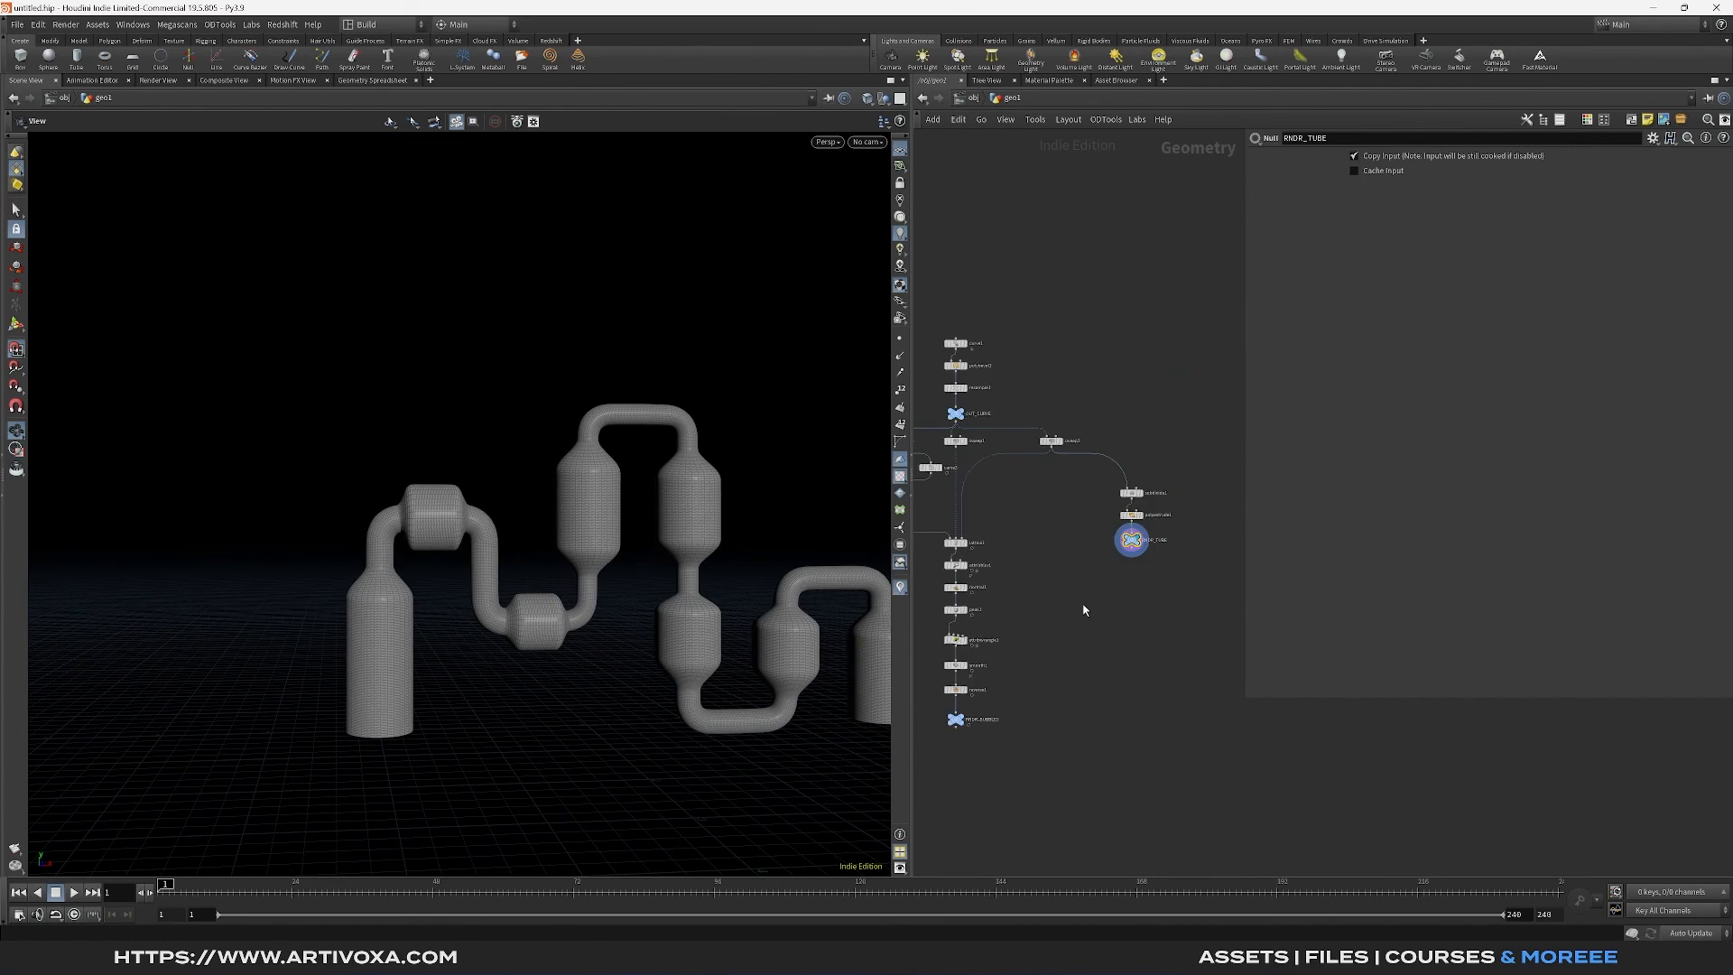
middle_drag(1085, 611, 1183, 571)
scroll(1062, 673, up, 3)
click(1065, 684)
scroll(1121, 672, up, 2)
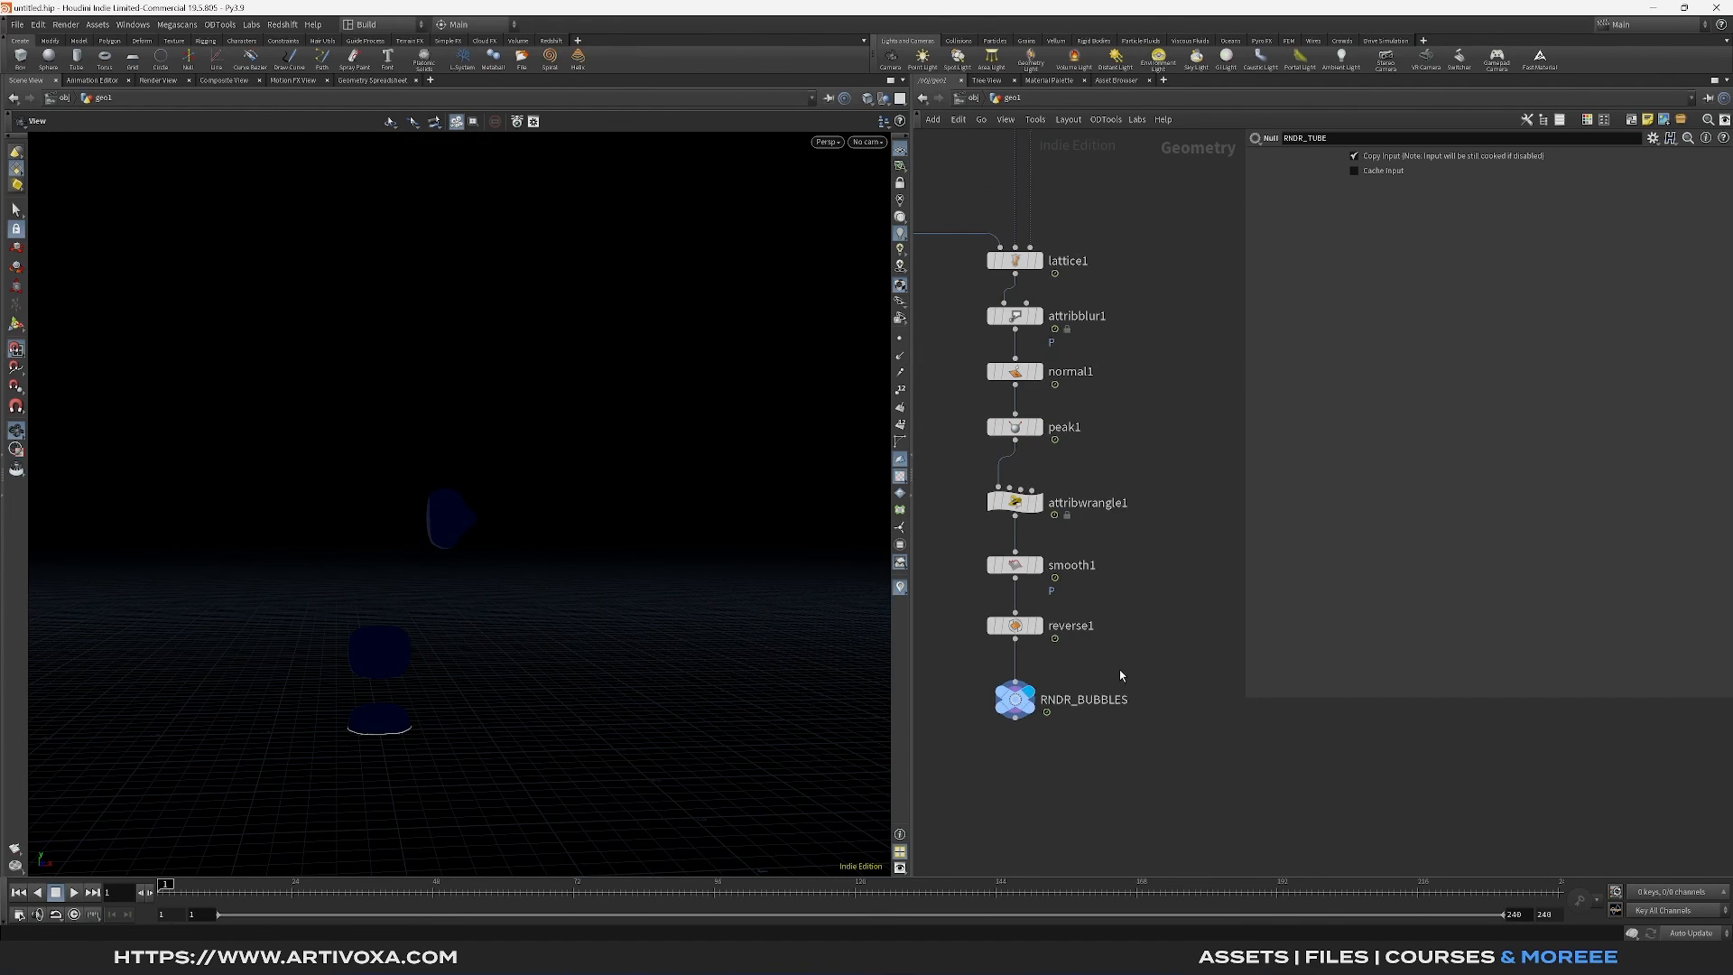
drag(1119, 670, 994, 721)
middle_drag(453, 556, 492, 558)
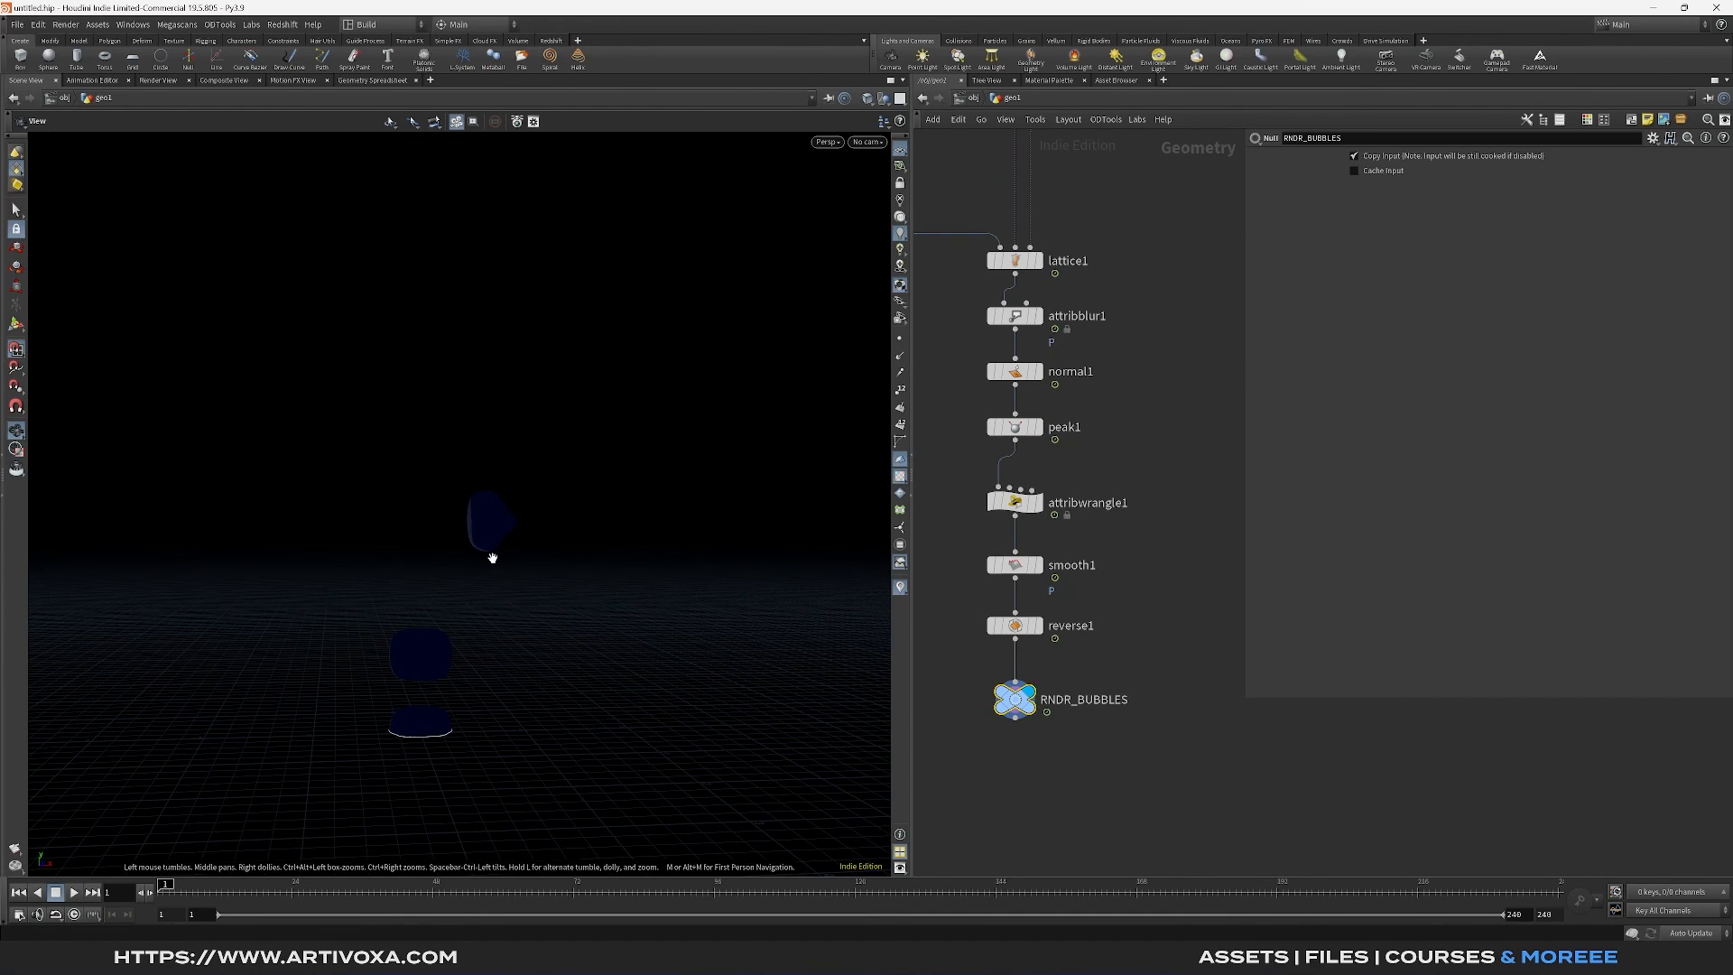